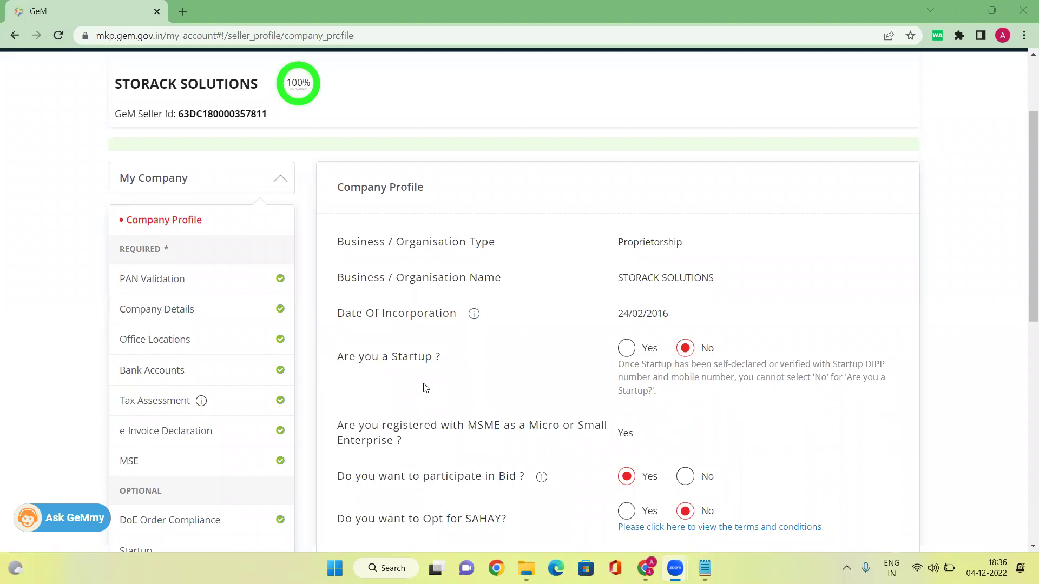
- Go to the OEM Panel among the seller account's My Actions entries
scroll(216, 255, "down", 4)
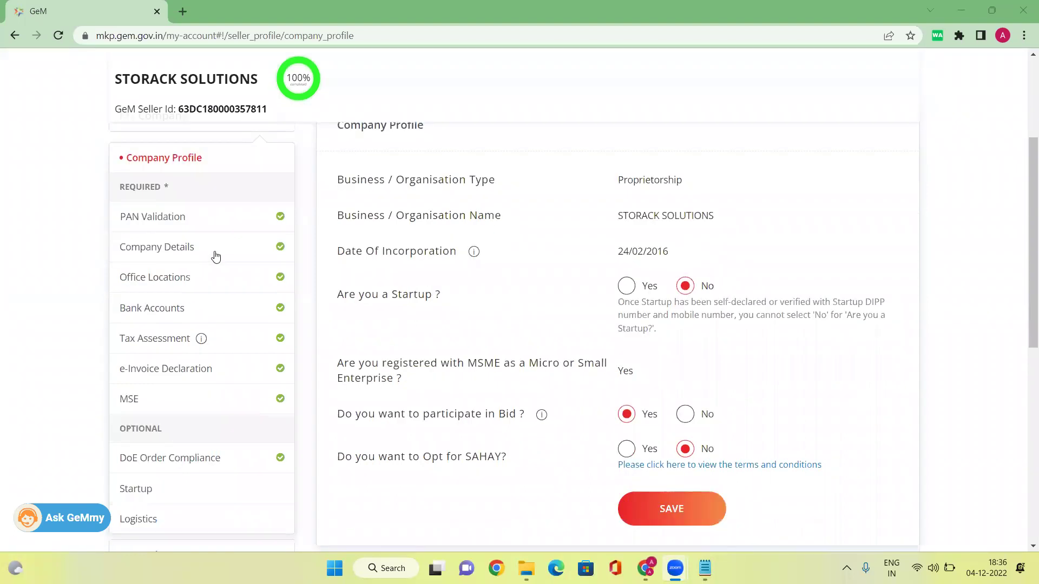
left_click(200, 282)
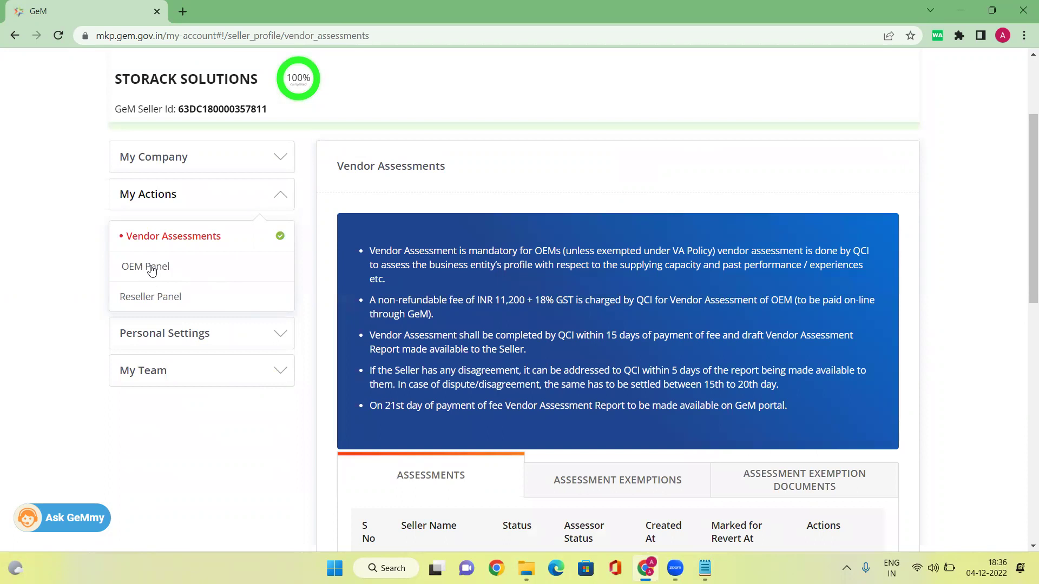
left_click(152, 271)
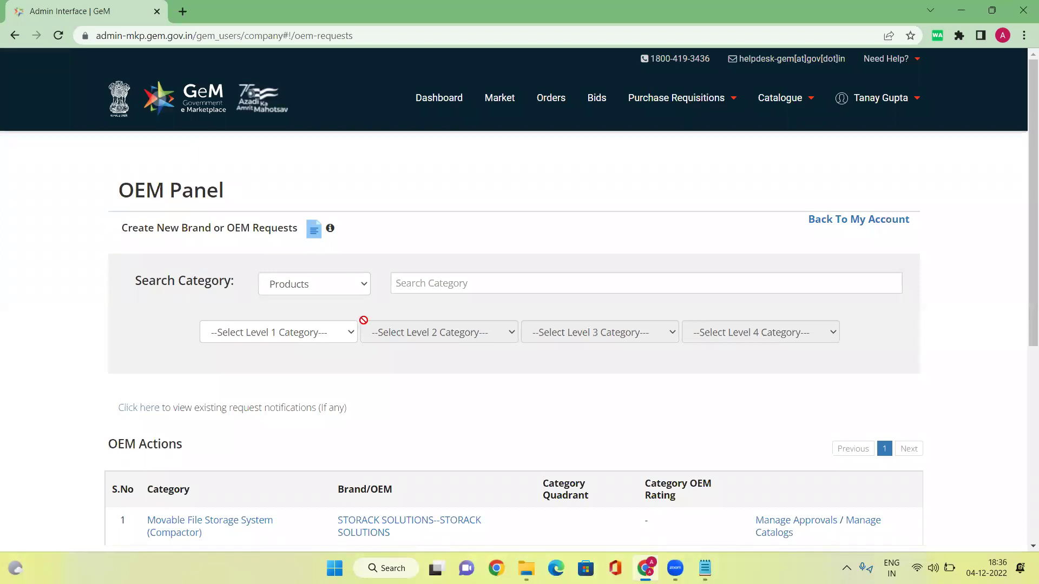
- Return to the account profile and review the status entries in the seller's Vendor Assessments list
left_click(920, 98)
left_click(861, 121)
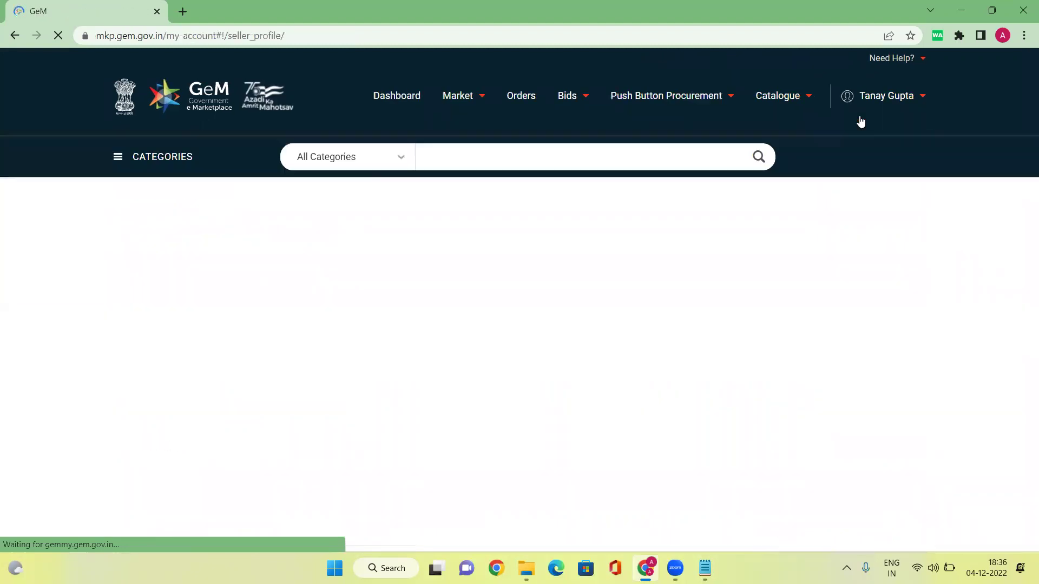
scroll(216, 348, "down", 9)
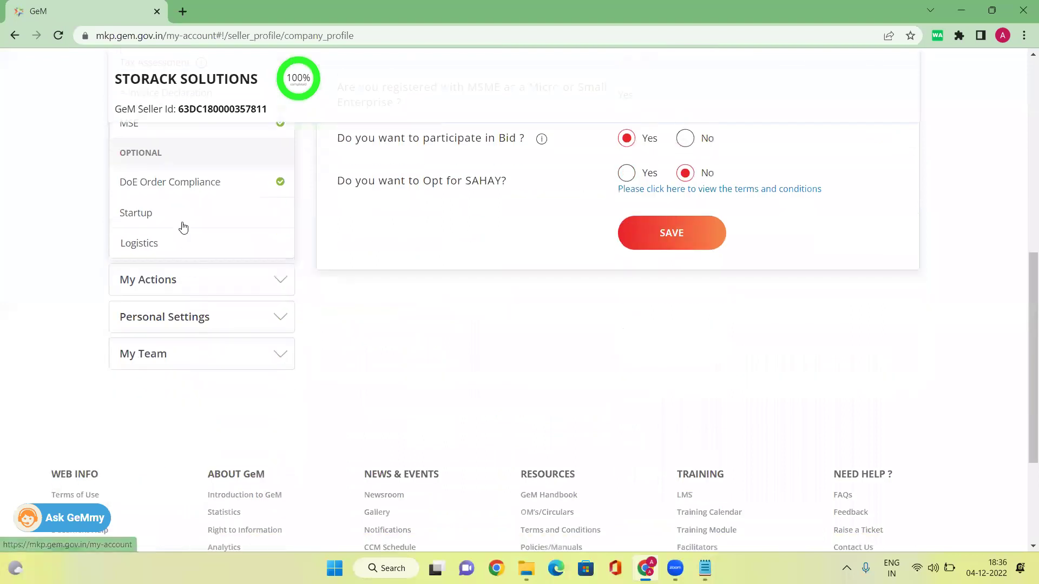
left_click(165, 279)
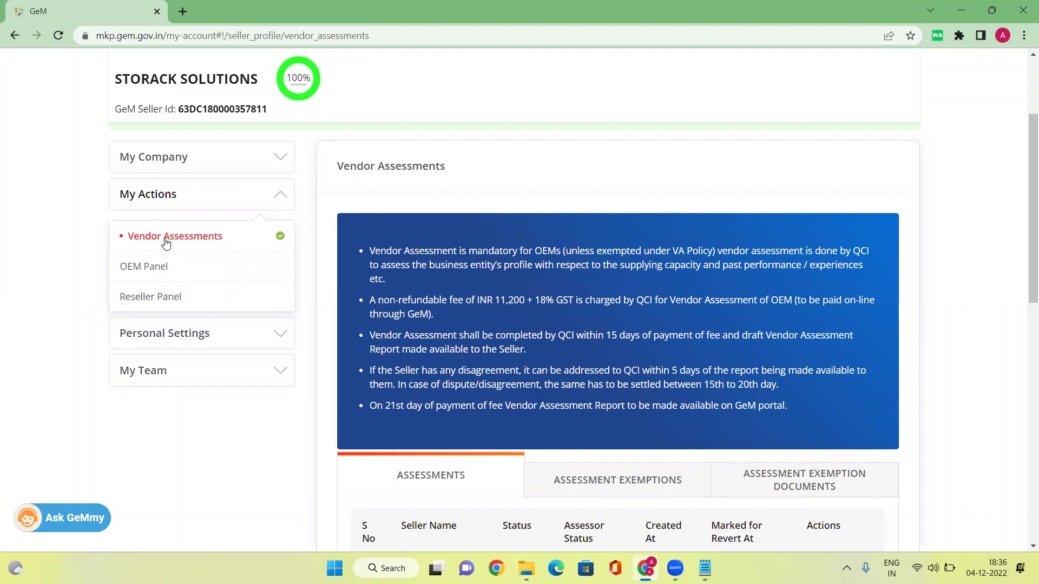
scroll(401, 238, "down", 5)
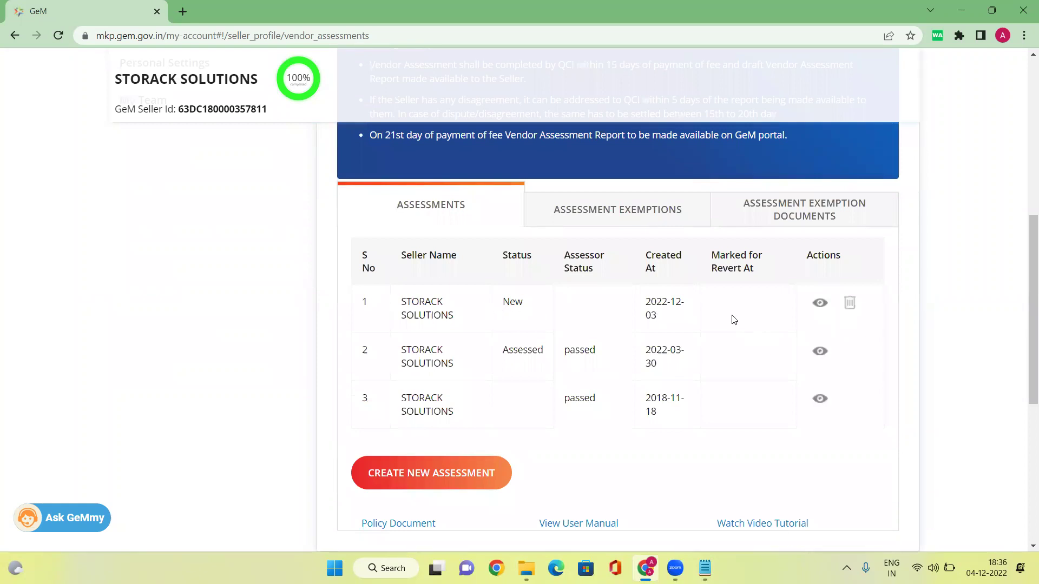
left_click_drag(546, 349, 499, 349)
- View the format type of the new assessment created on 2022-12-03 and return to the seller profile
left_click(820, 303)
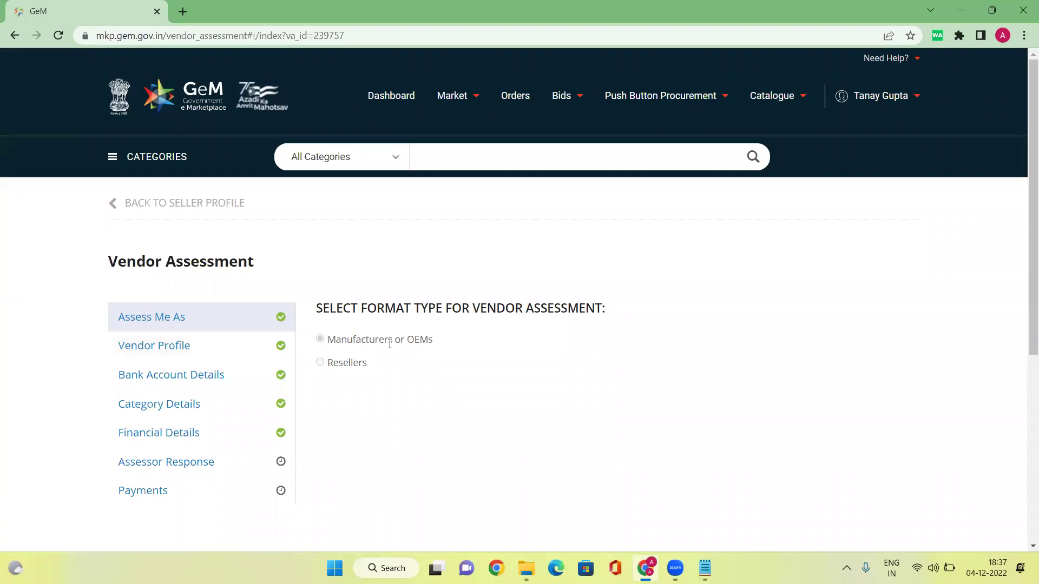
left_click_drag(439, 343, 326, 335)
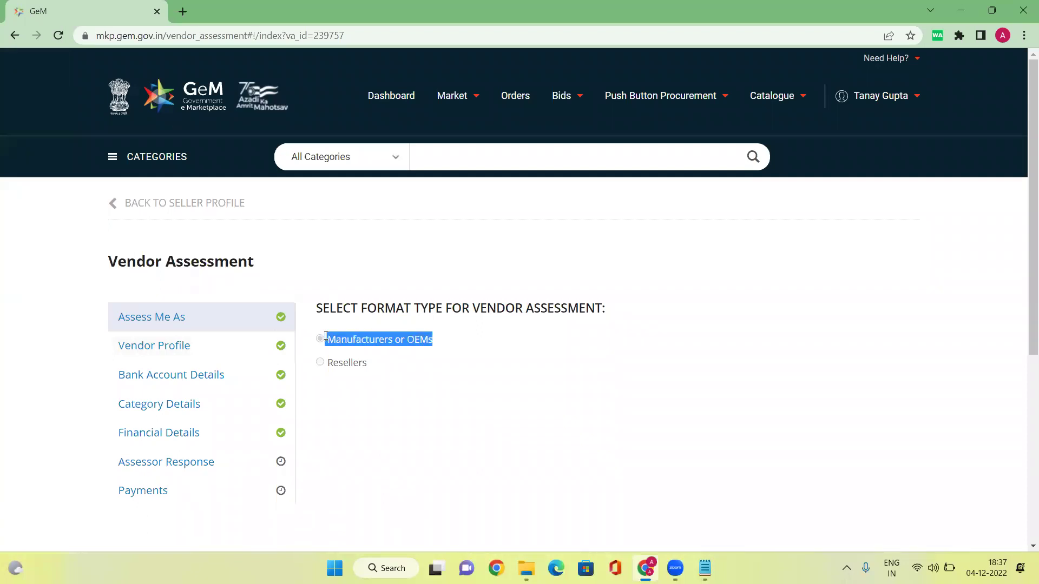
left_click(115, 206)
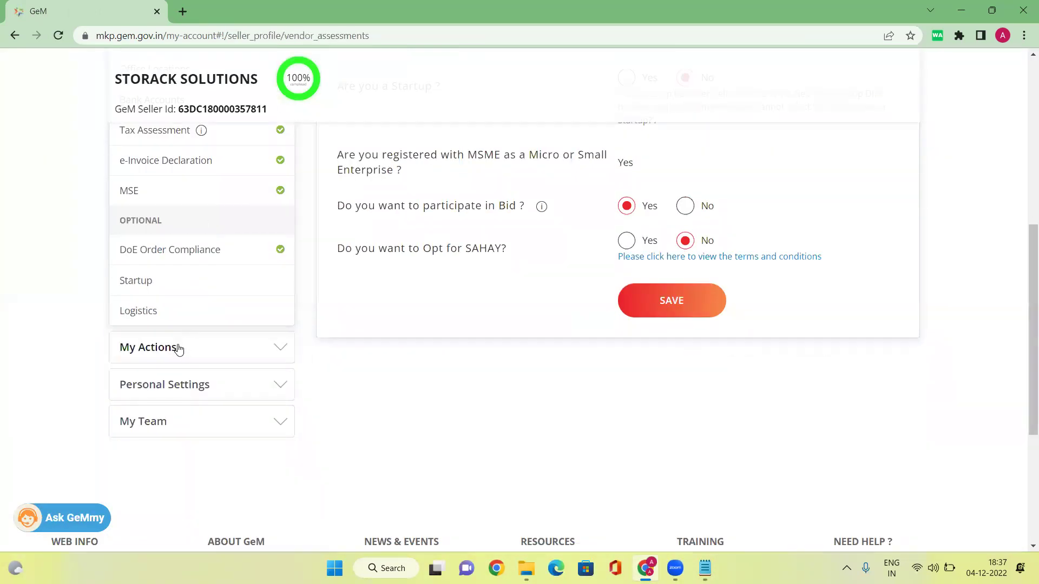
- Discard the new vendor assessment created on 2022-12-03 and check the status of the remaining 2022-03-30 entry
scroll(738, 355, "down", 5)
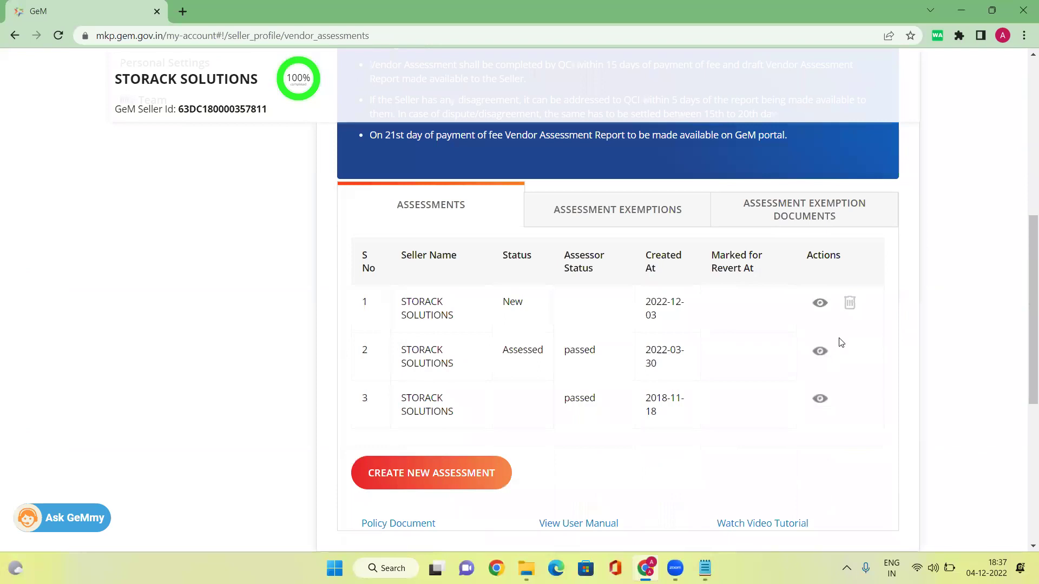
left_click(850, 304)
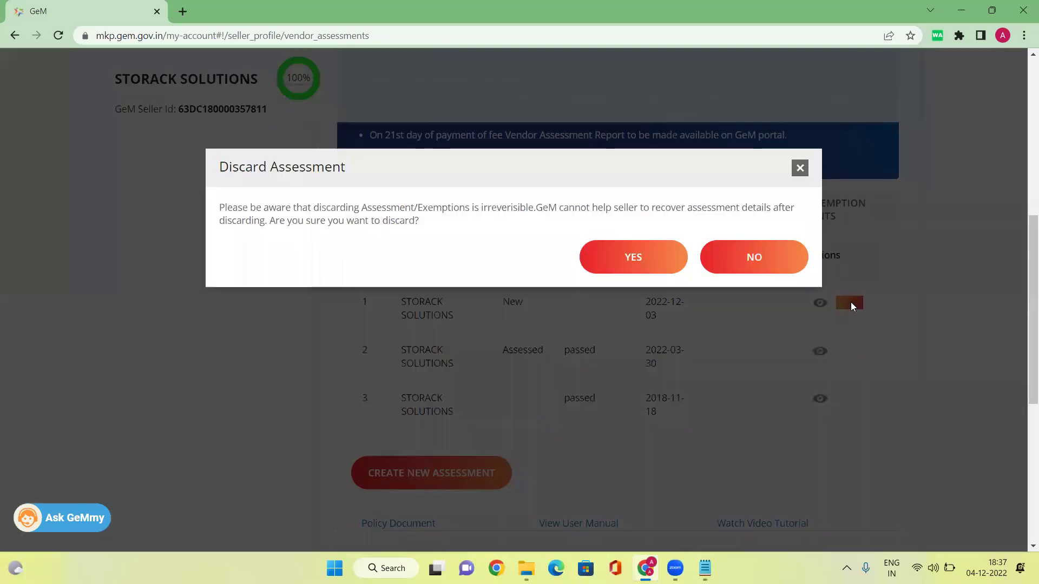
left_click(639, 259)
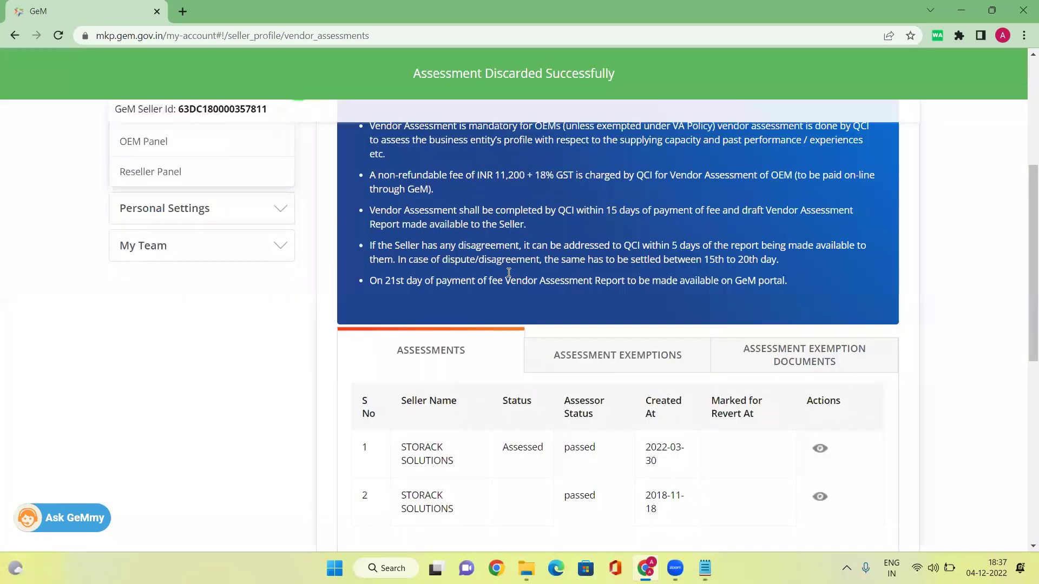
scroll(568, 276, "down", 3)
left_click_drag(551, 247, 505, 247)
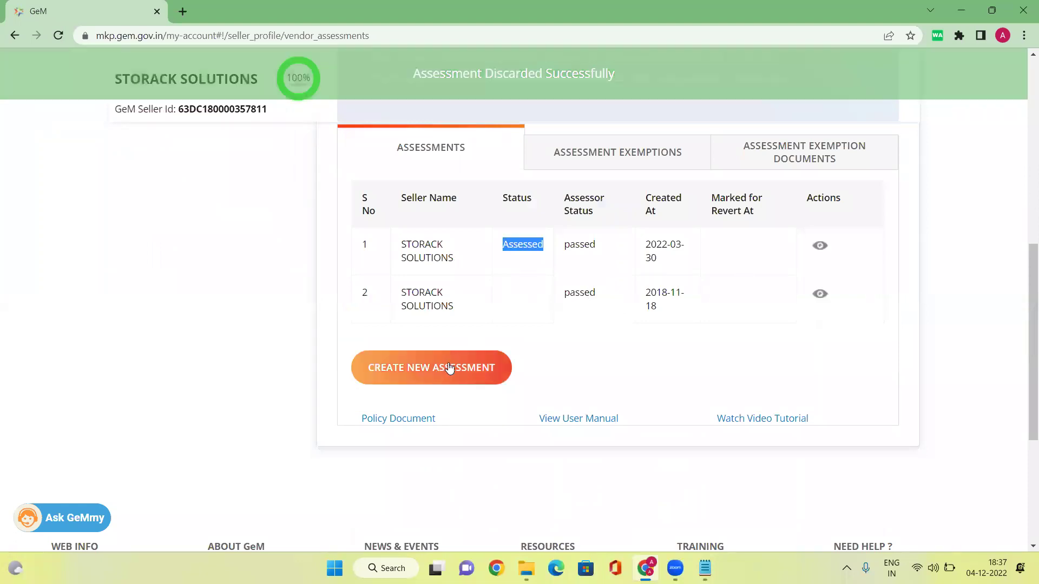
- Examine the non-refundable fee clause in the Vendor Assessment rules
scroll(495, 303, "up", 5)
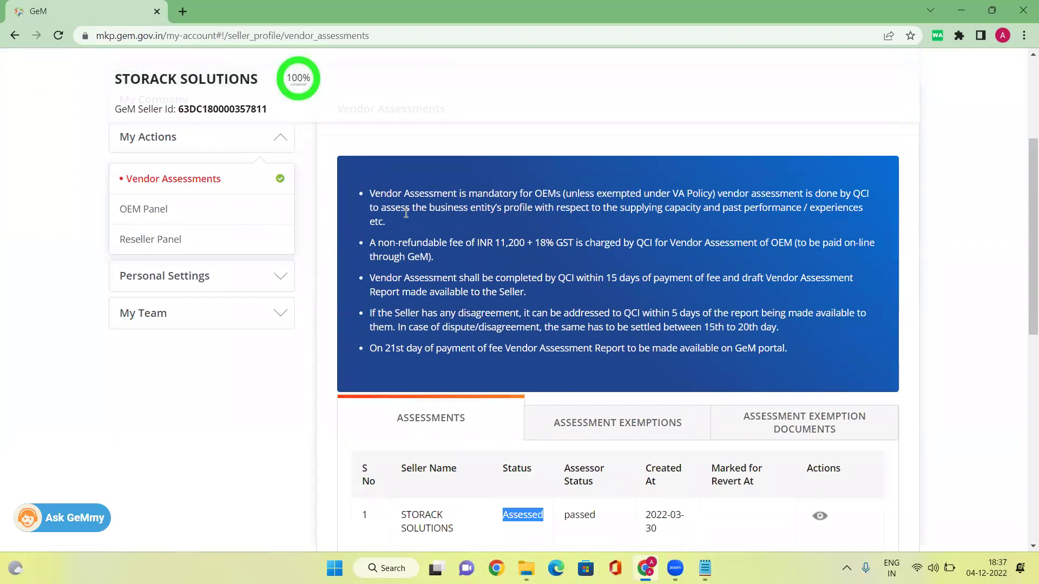
left_click_drag(374, 242, 559, 254)
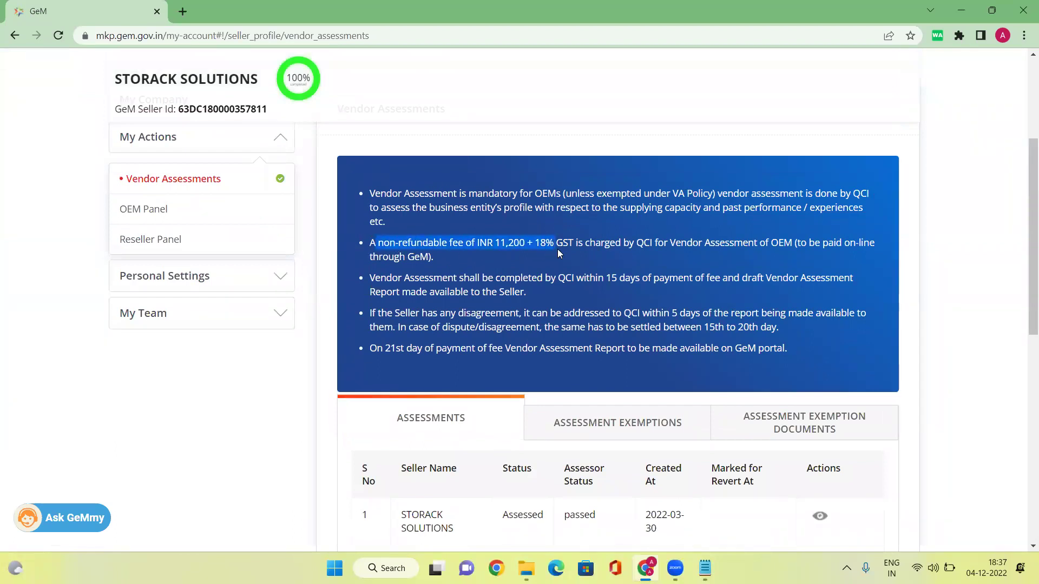
left_click(534, 265)
left_click_drag(490, 242, 556, 247)
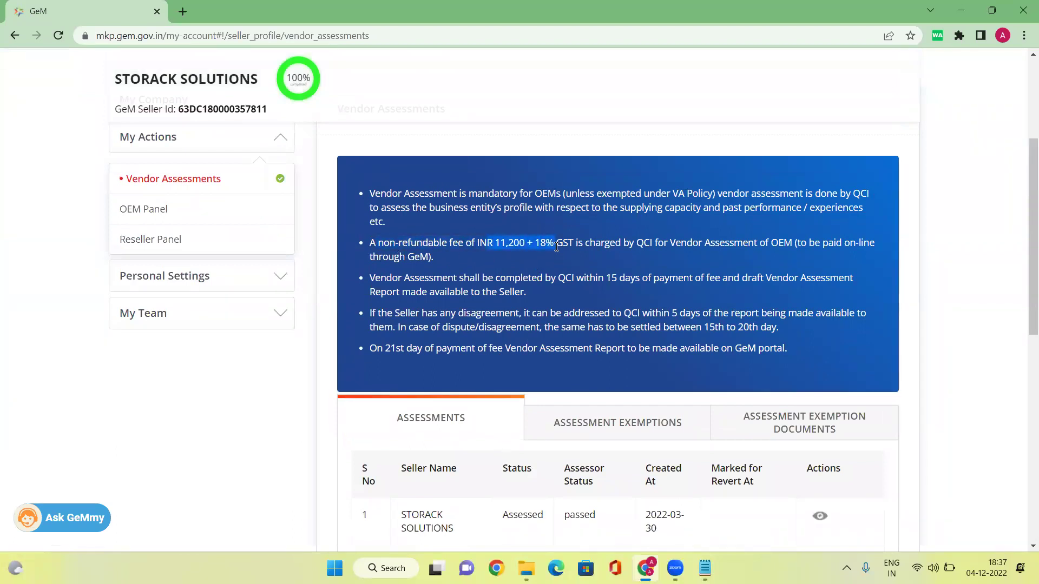
- View the assessment exemption rules and return to the fee clause for regular assessments
left_click(604, 427)
scroll(614, 357, "up", 1)
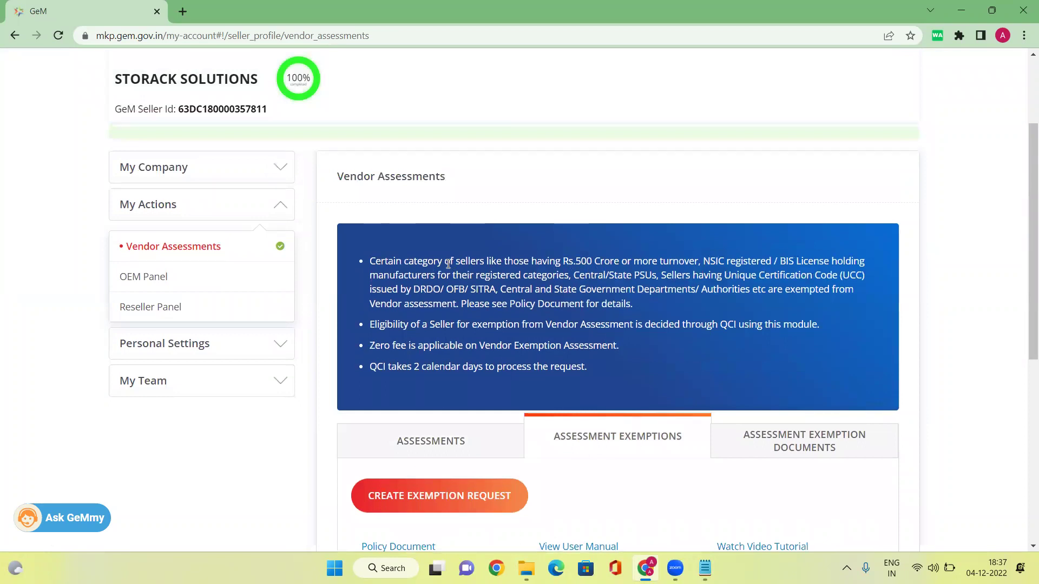
scroll(592, 308, "down", 1)
left_click(471, 374)
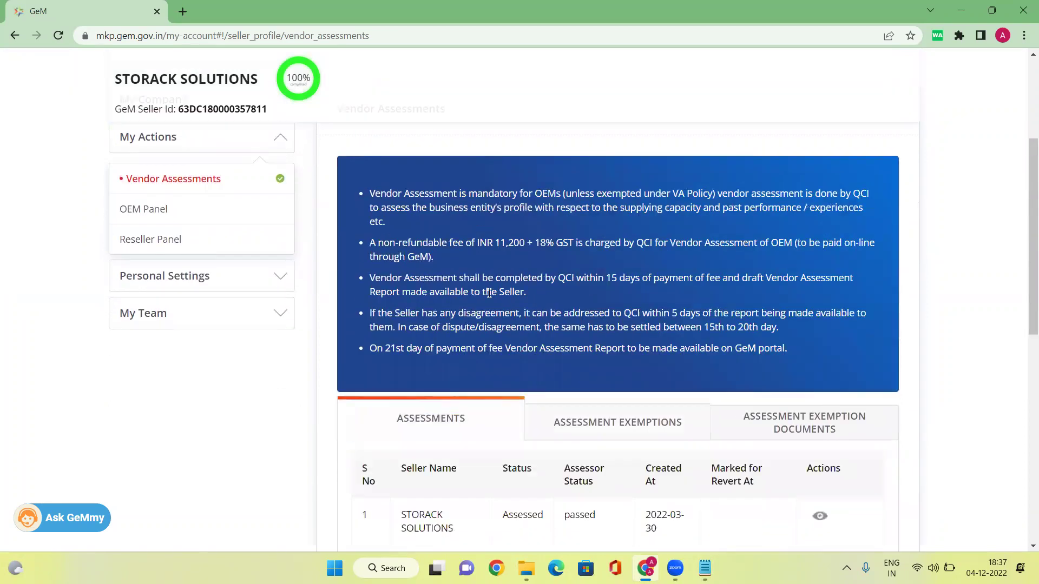
left_click_drag(493, 243, 553, 246)
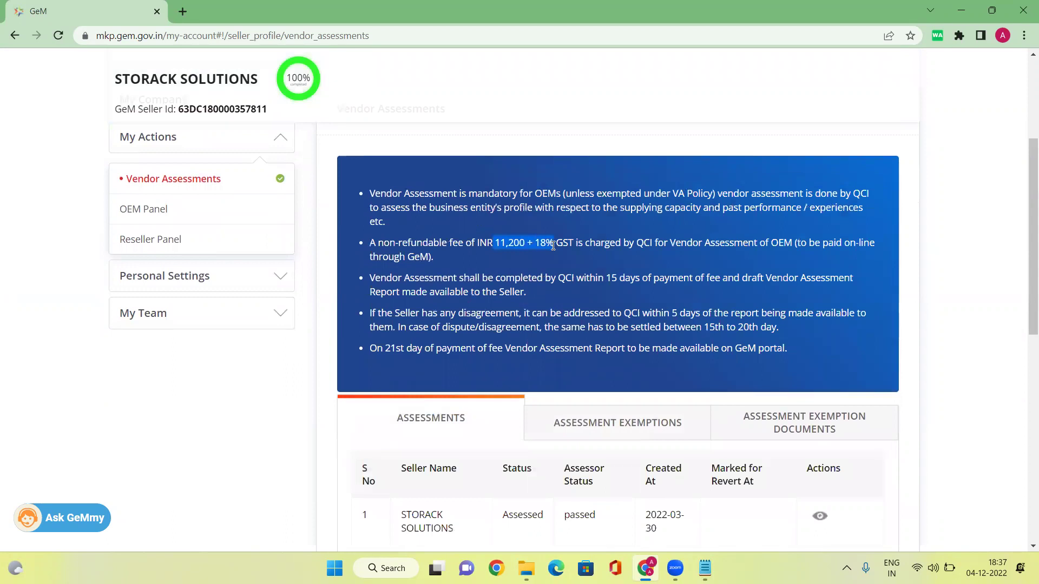
- Examine the exemption criteria on turnover, NSIC or BIS registration and Unique Certification Code in the assessment exemption rules
left_click(577, 442)
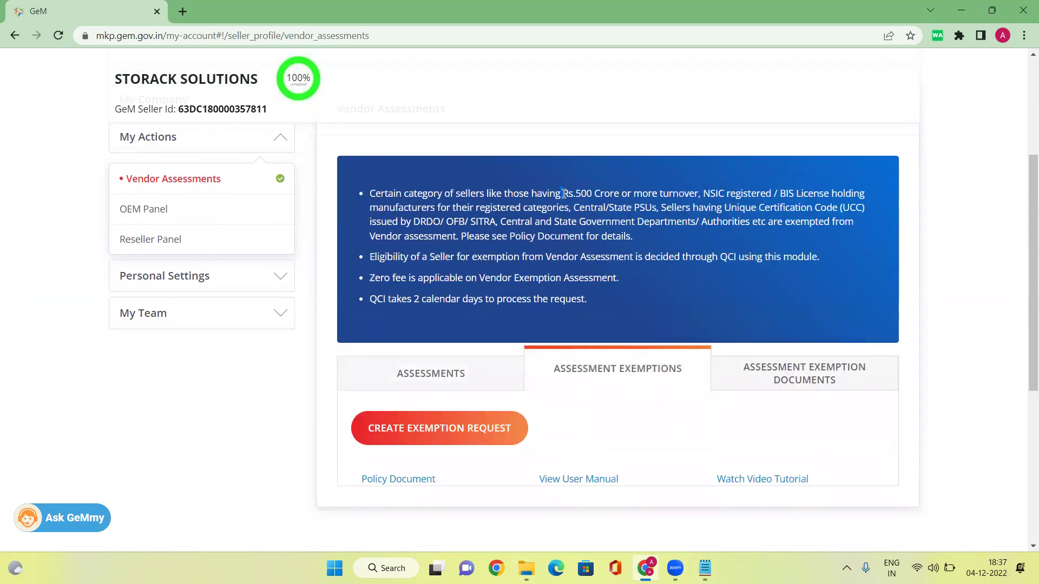
left_click_drag(567, 194, 626, 194)
left_click_drag(699, 193, 854, 196)
left_click_drag(653, 212, 852, 214)
left_click_drag(369, 222, 491, 223)
left_click(661, 227)
left_click_drag(646, 238, 374, 188)
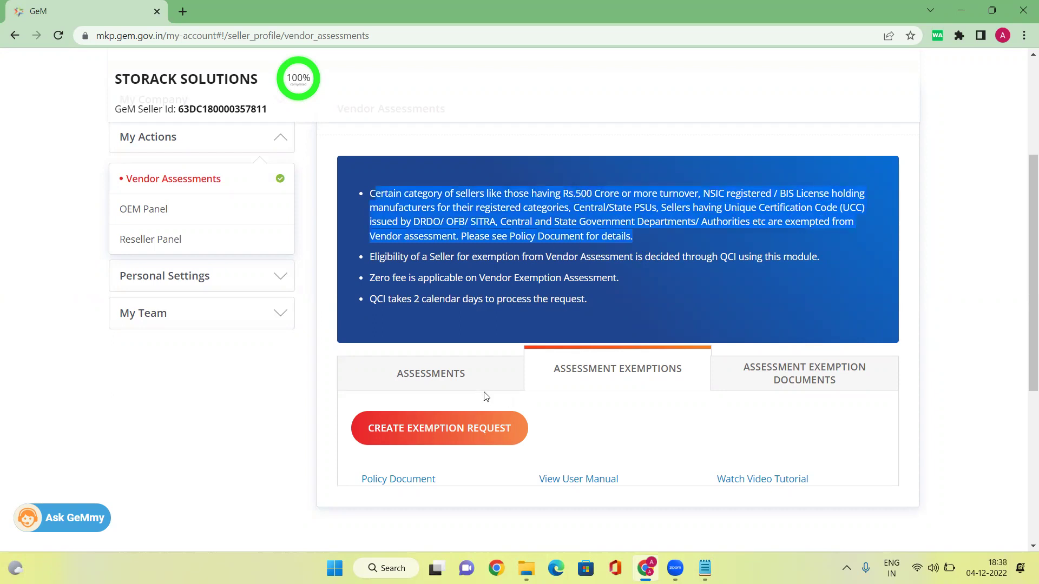
- Return to the regular assessments and examine the fee clause together with the list of past assessments
left_click(478, 377)
left_click_drag(495, 243, 547, 244)
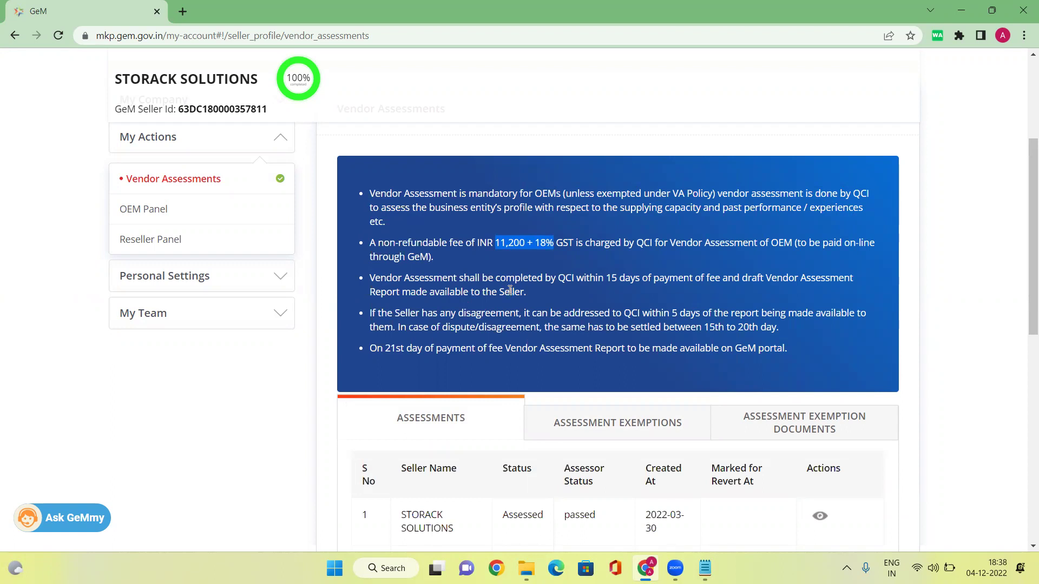
left_click(524, 277)
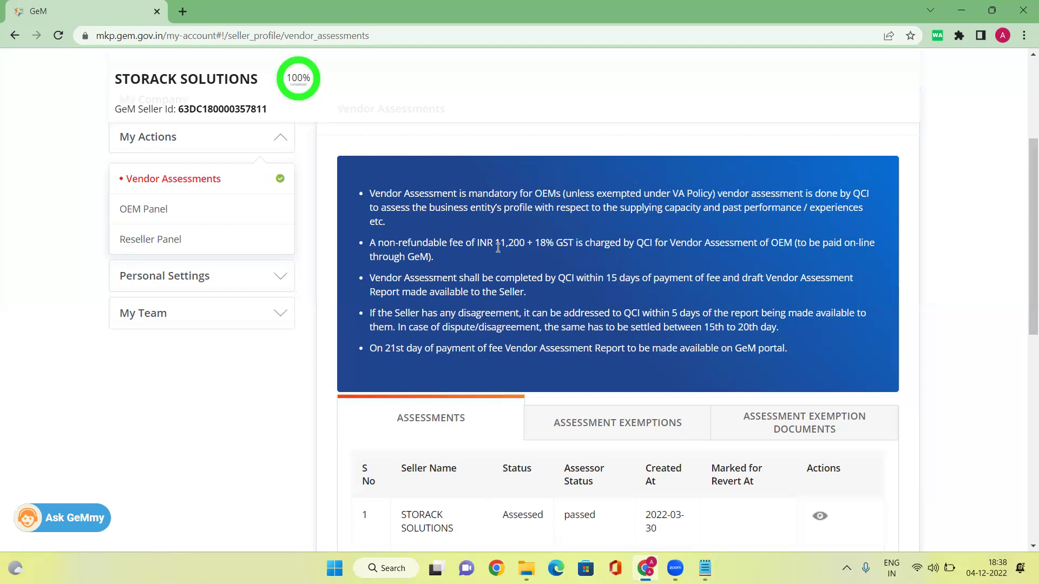
left_click_drag(495, 244, 553, 245)
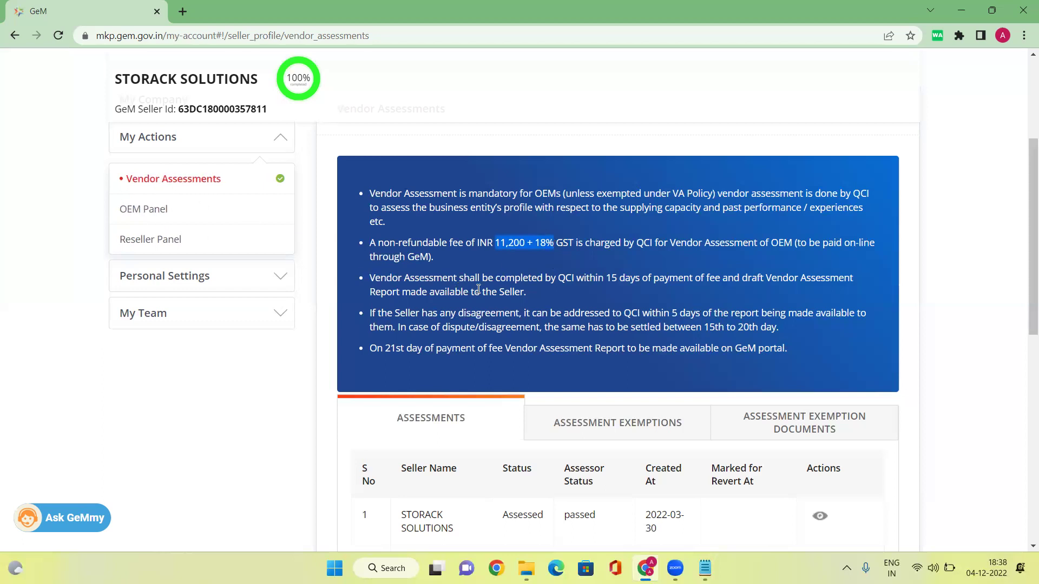
scroll(508, 293, "down", 3)
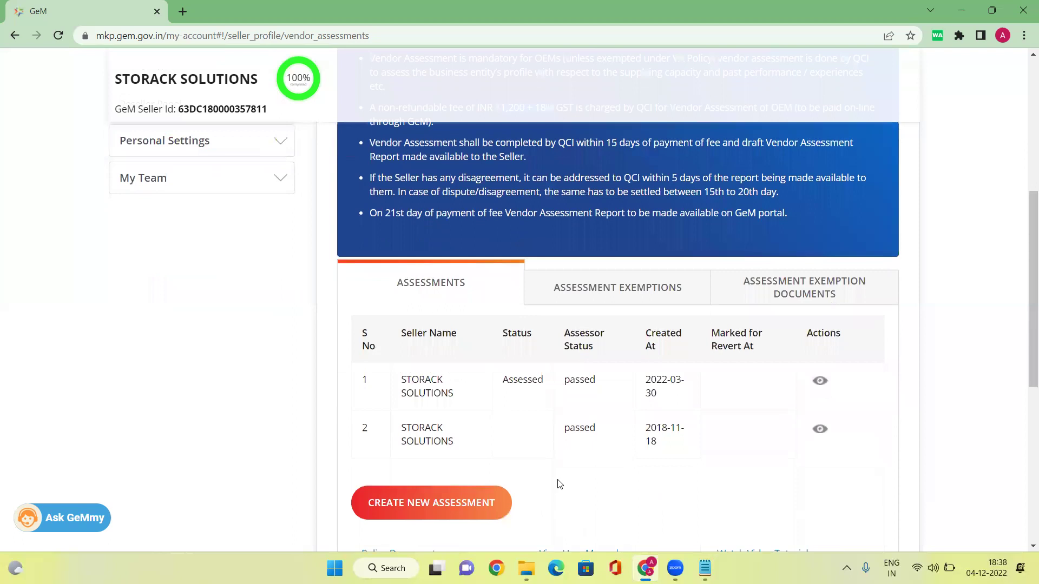
scroll(520, 303, "up", 3)
left_click_drag(496, 243, 552, 242)
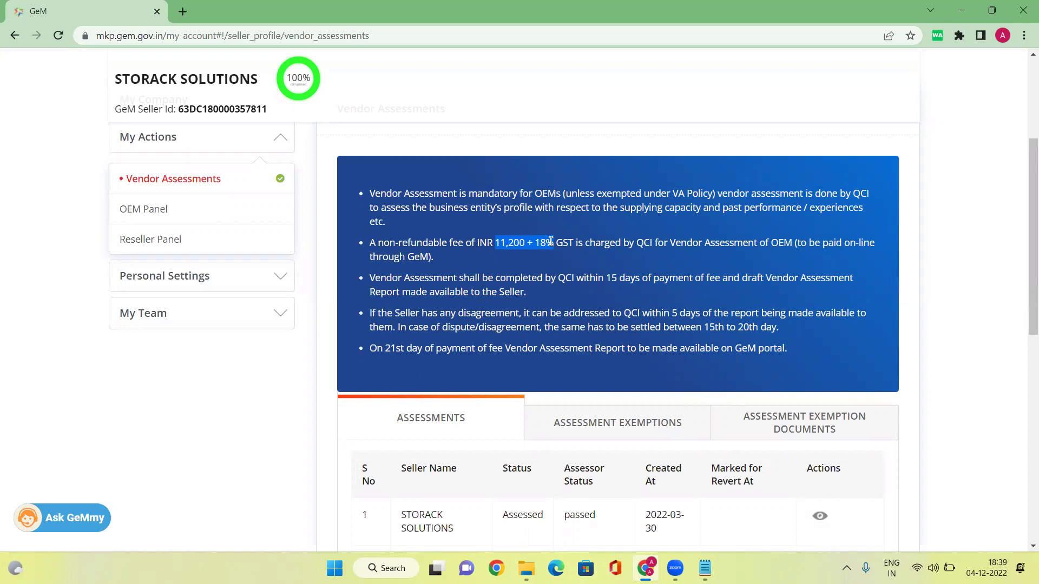
left_click(519, 269)
left_click_drag(496, 245, 553, 245)
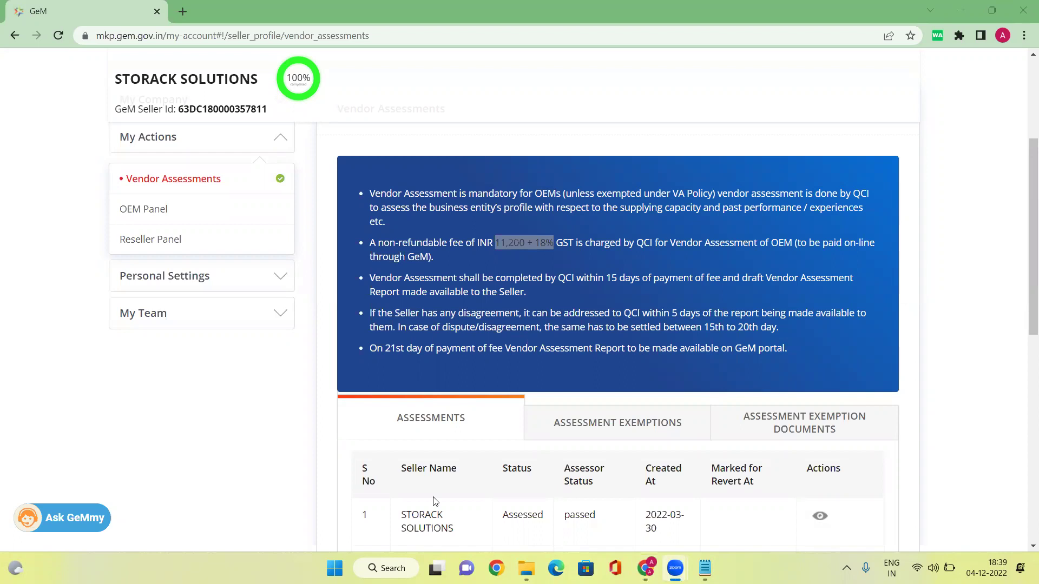
- Reopen the assessment exemptions and look over the option for creating an exemption request
scroll(433, 501, "down", 1)
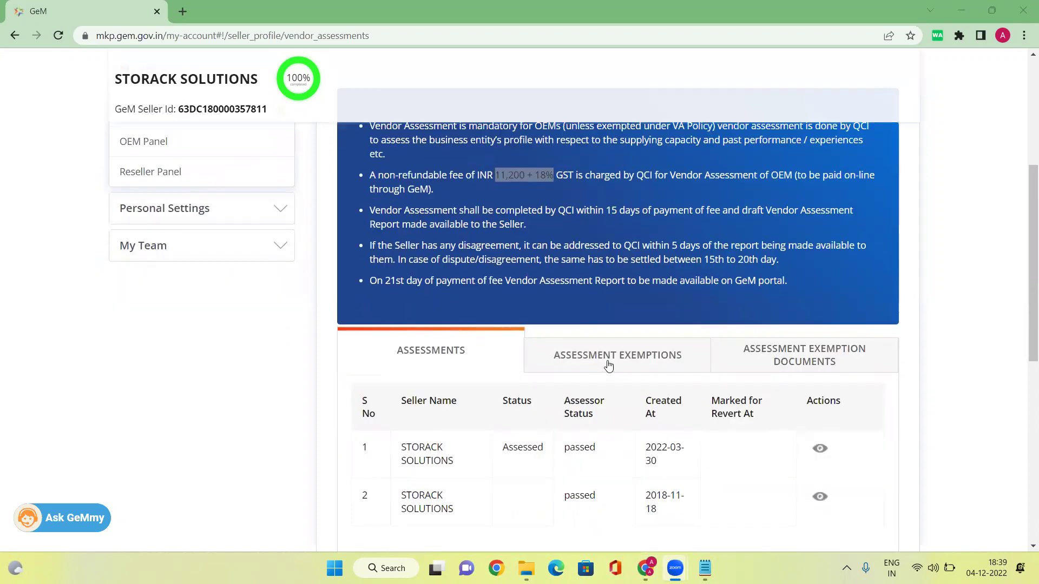
left_click(610, 364)
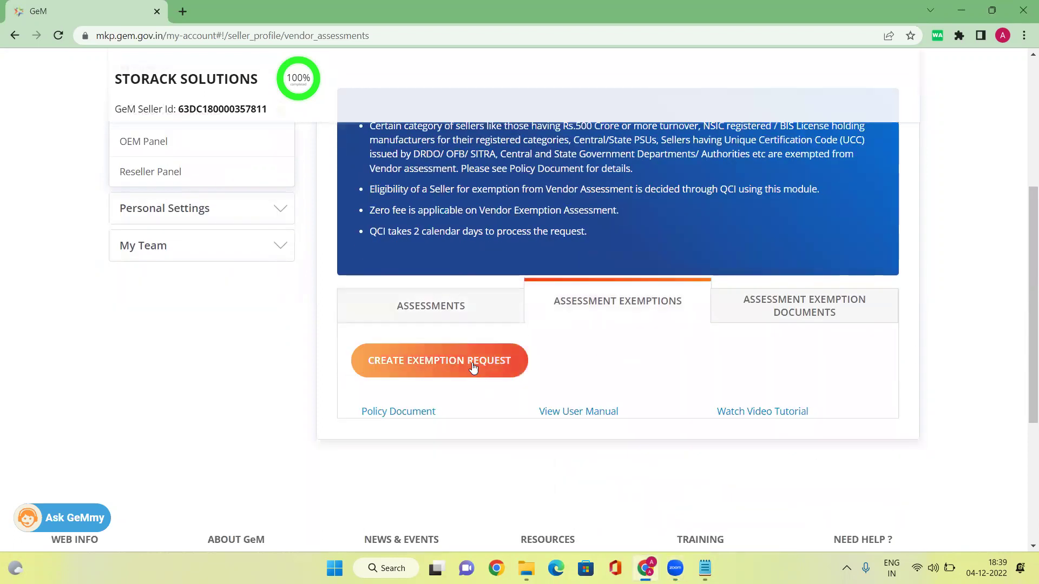
scroll(472, 373, "up", 2)
scroll(472, 241, "down", 3)
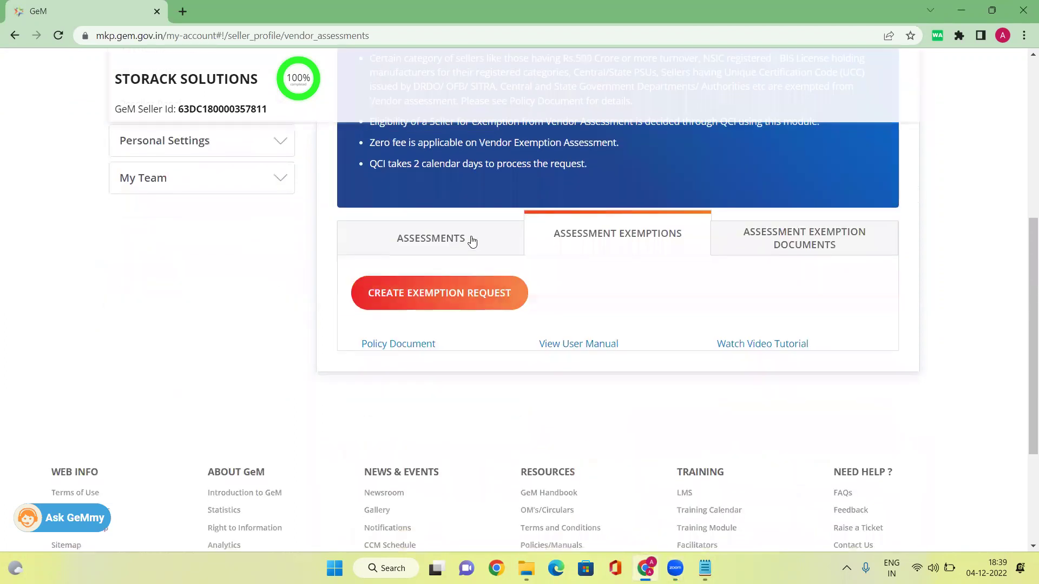
- Start a new vendor assessment, try the Manufacturers or OEMs and Resellers formats, and return to the seller profile without initiating it
left_click(472, 241)
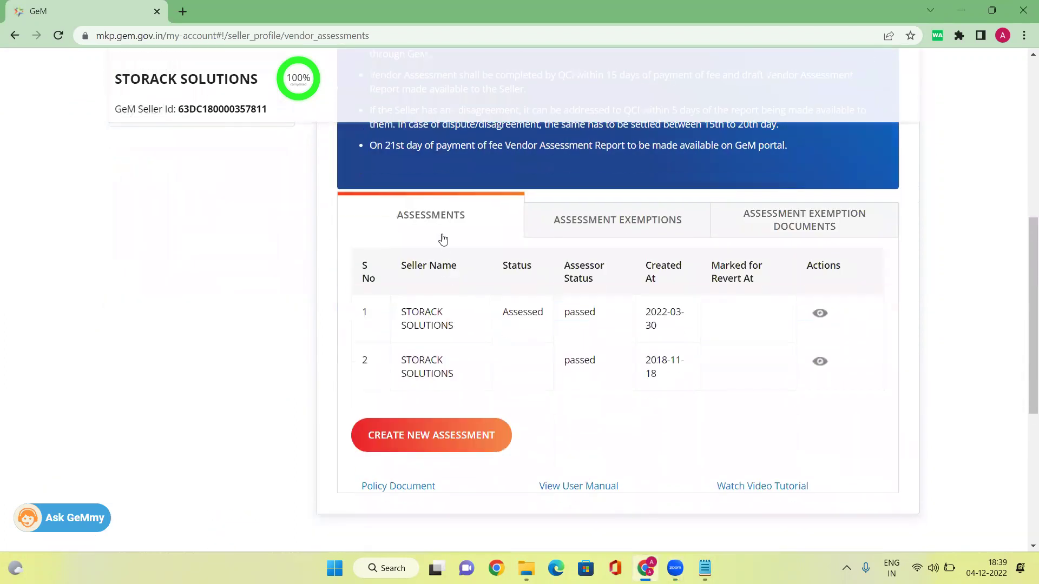
left_click(427, 437)
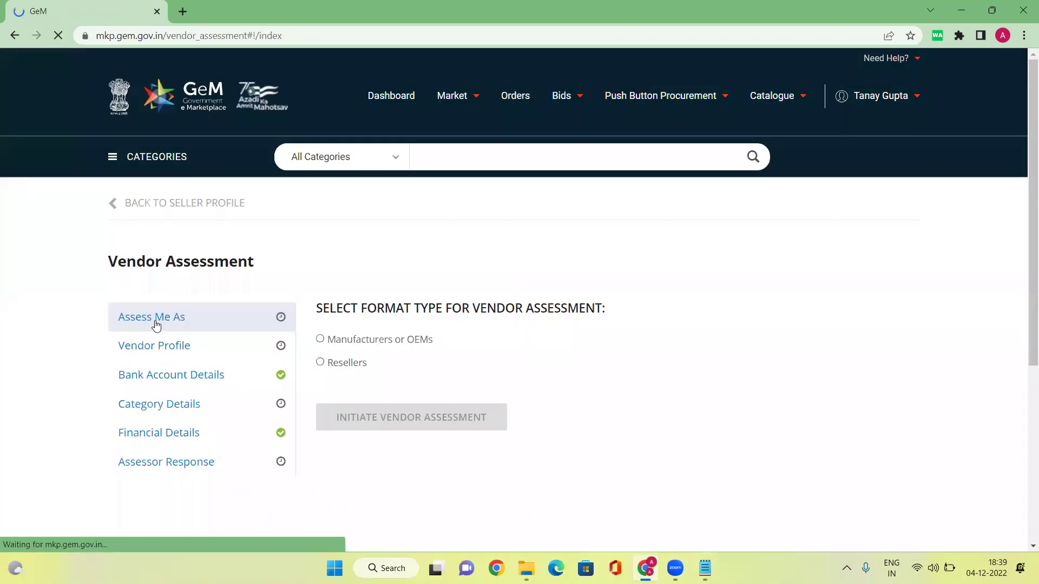
left_click(320, 339)
left_click(322, 366)
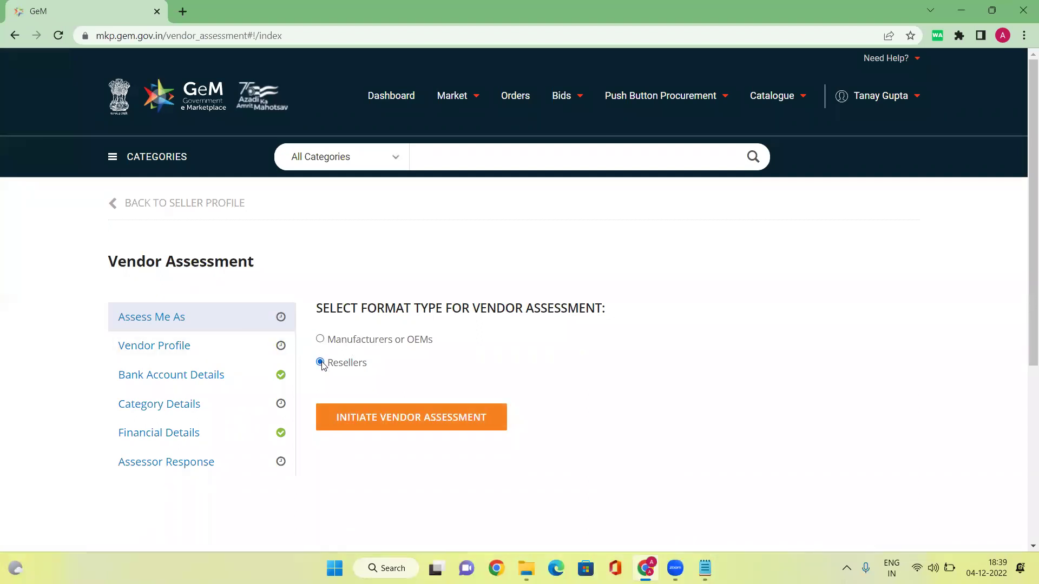
left_click(321, 339)
left_click(321, 363)
left_click(113, 205)
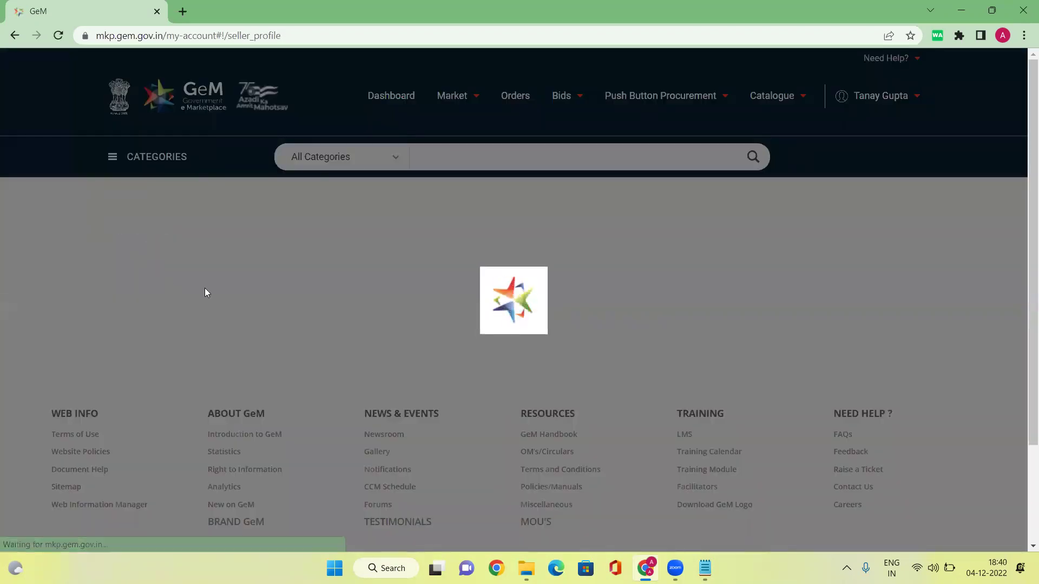
- Open the company's vendor assessments in the seller profile and create a new assessment
scroll(195, 350, "down", 3)
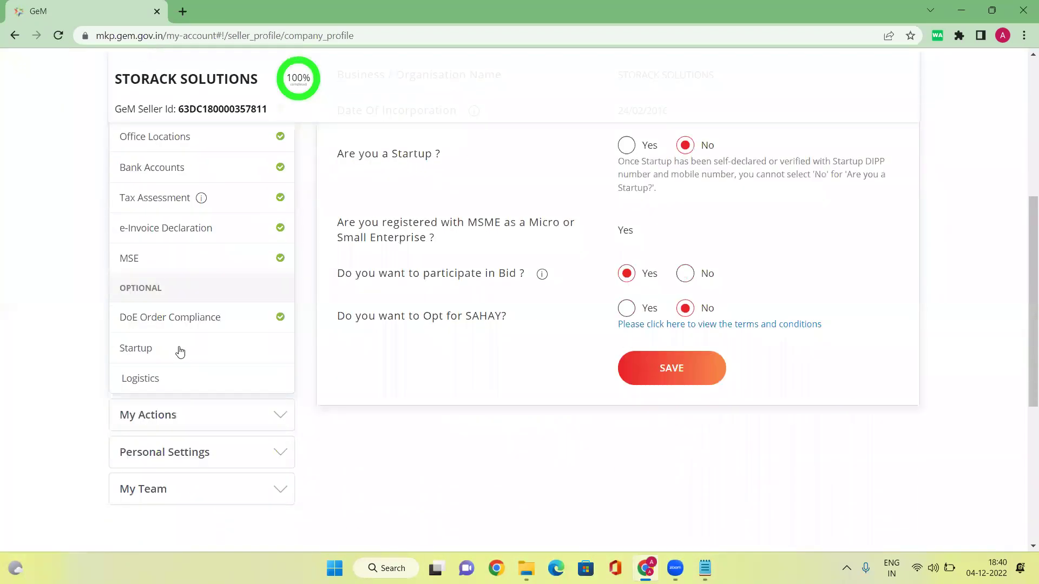
left_click(194, 419)
scroll(195, 248, "up", 1)
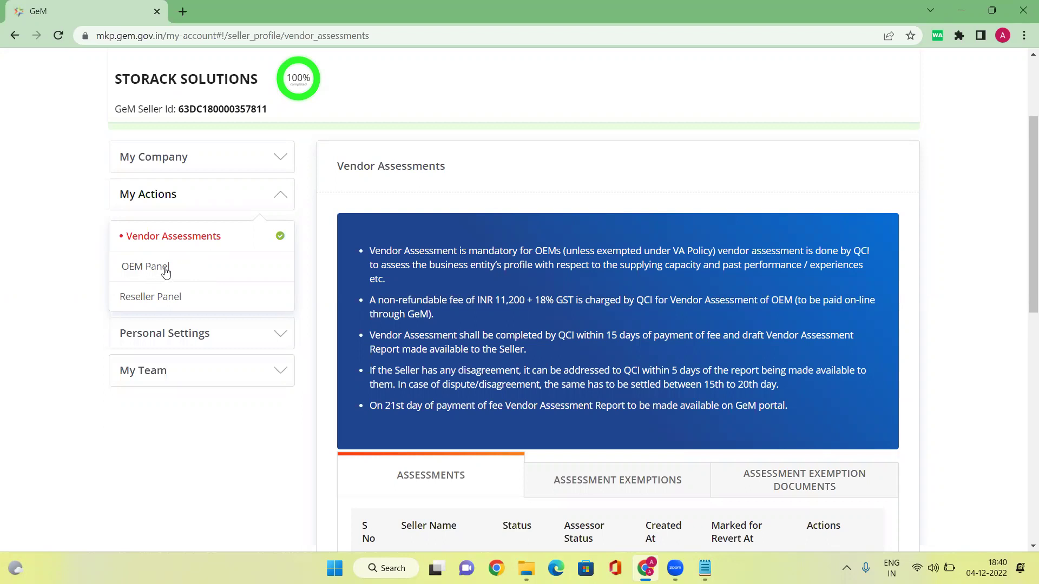
scroll(165, 269, "down", 1)
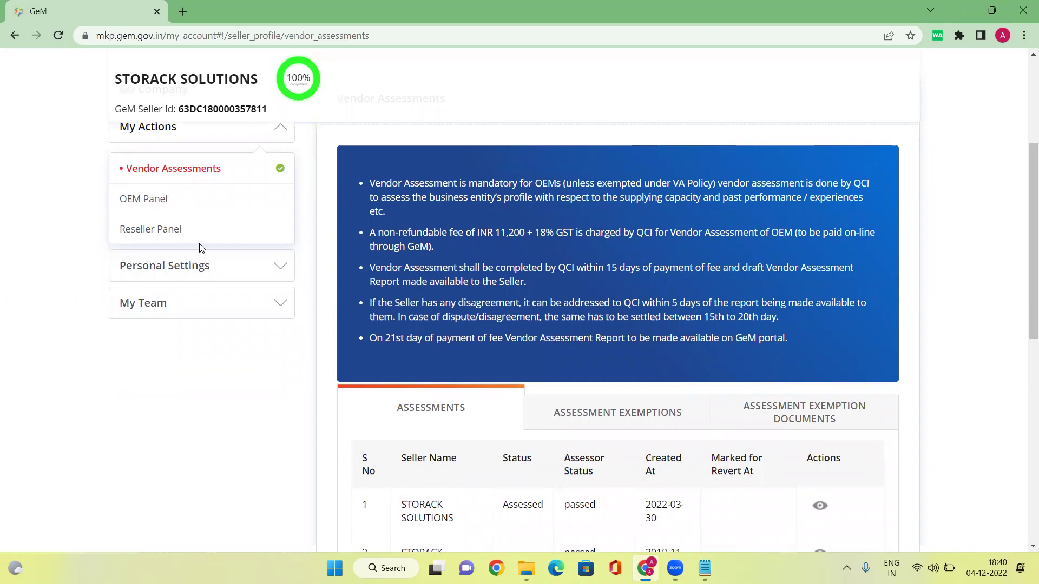
scroll(200, 248, "down", 6)
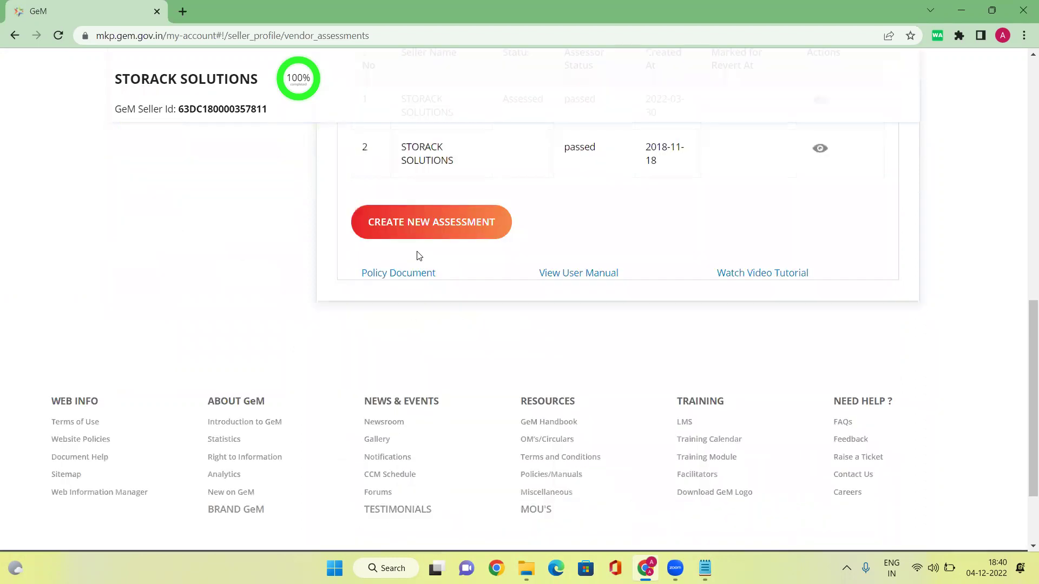
left_click(424, 288)
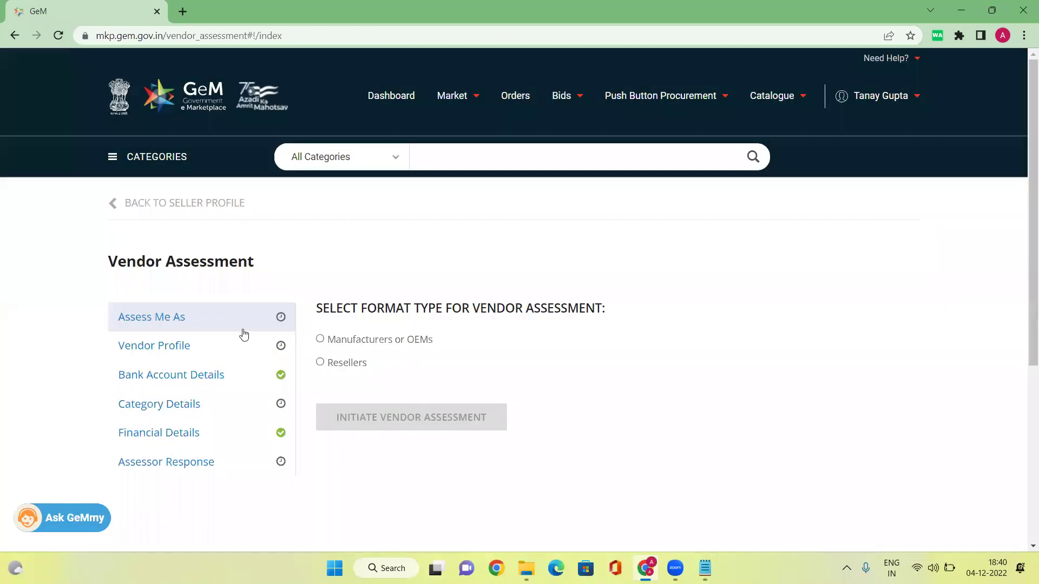
- Choose Manufacturers or OEMs as the assessment format and initiate the vendor assessment
left_click(320, 339)
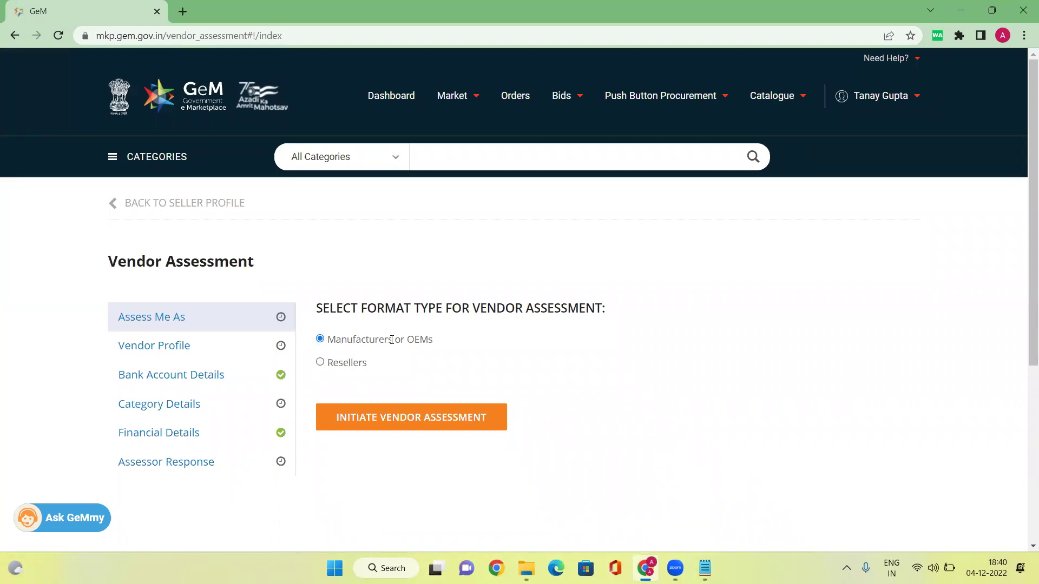
left_click_drag(342, 340, 431, 340)
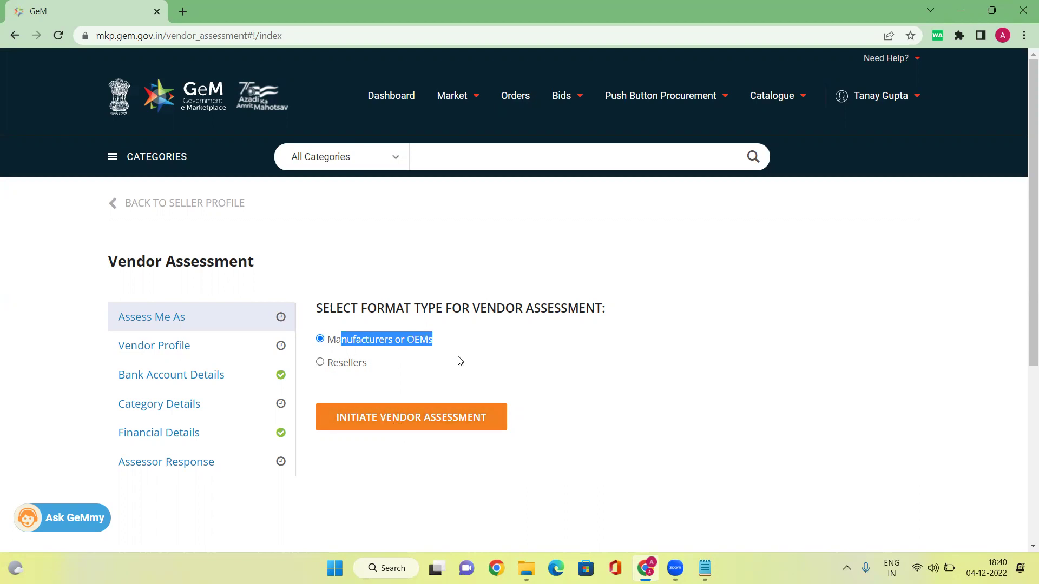
left_click(399, 419)
left_click(401, 422)
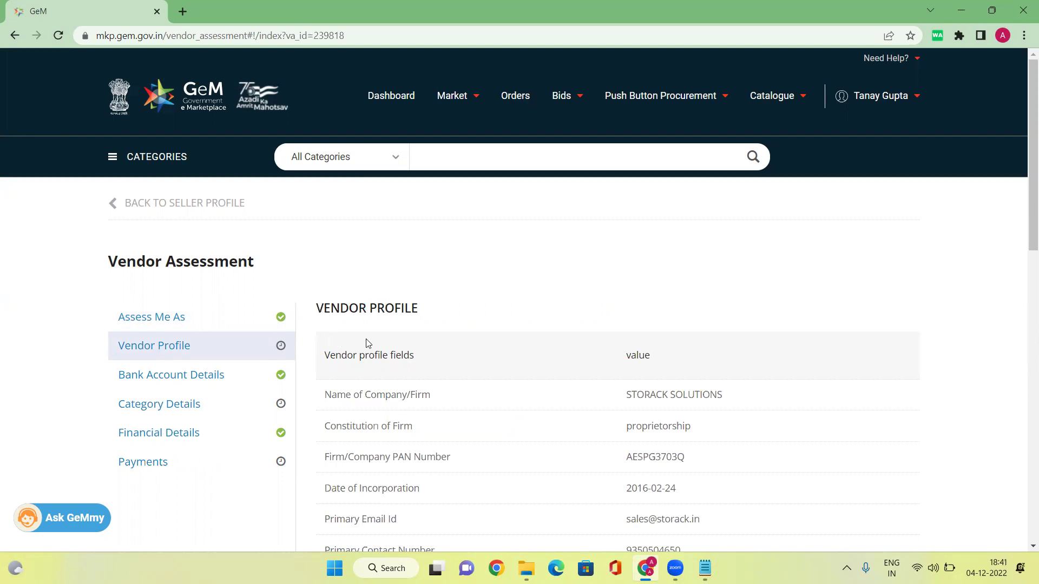
- Look over the vendor profile with its additional mobile number and email fields, and view the firm's bank account details
scroll(373, 327, "down", 1)
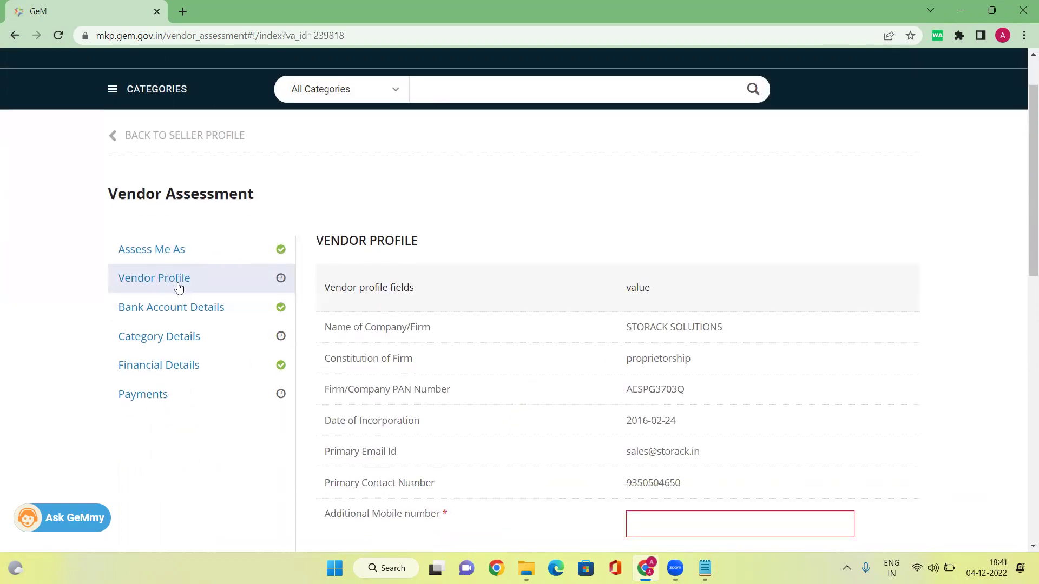
scroll(487, 295, "down", 5)
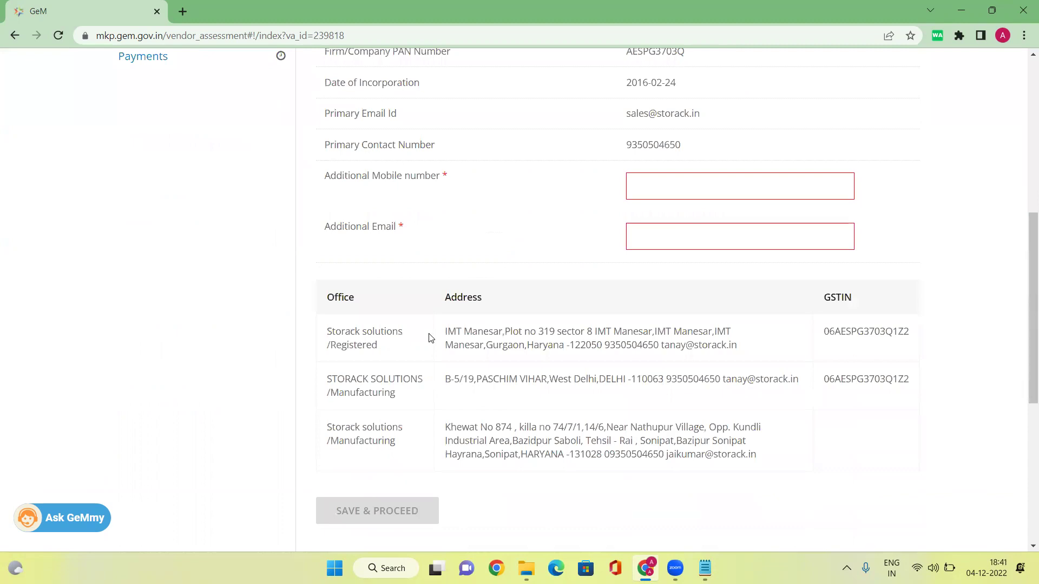
left_click(735, 187)
left_click(659, 243)
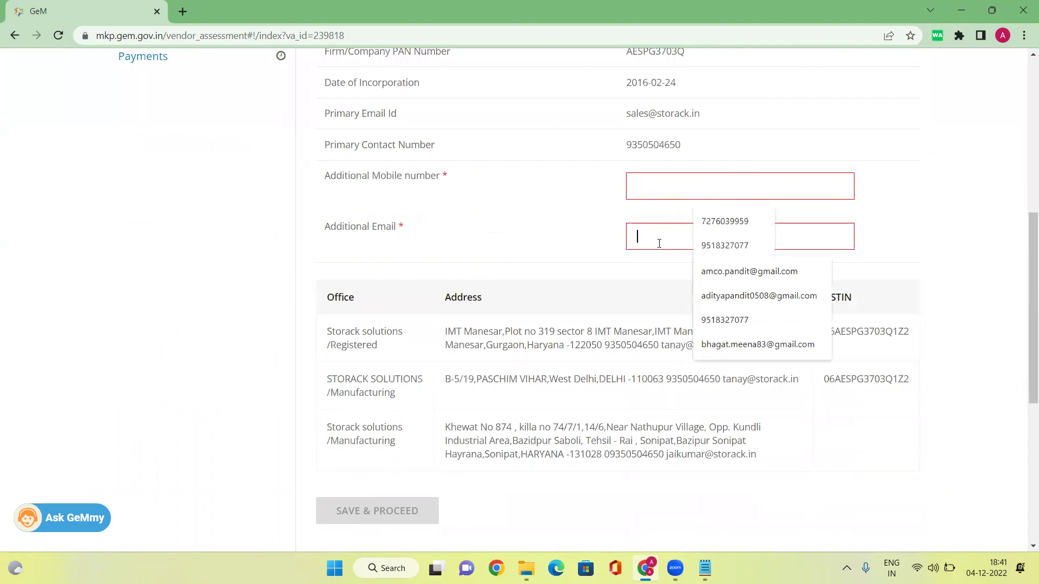
scroll(557, 250, "up", 3)
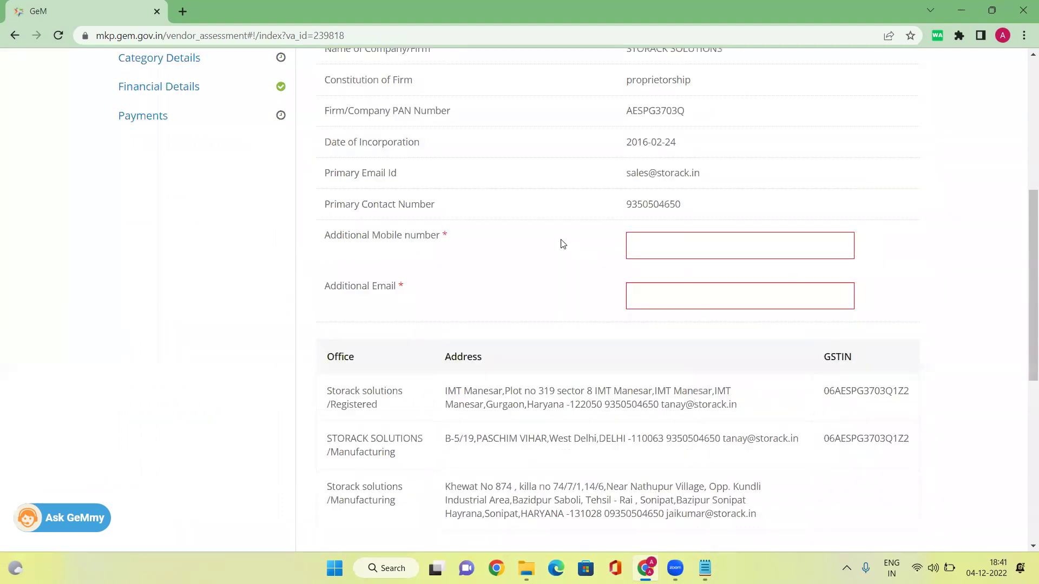
left_click(227, 180)
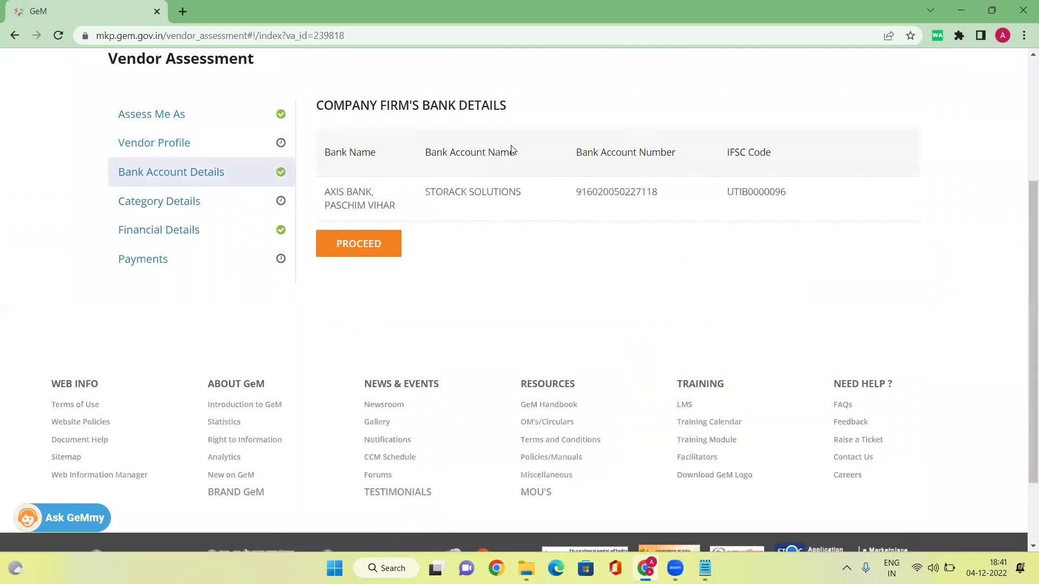
- In the category details, search for chair and select Chair Office (Version 2) as the first product category
left_click(158, 205)
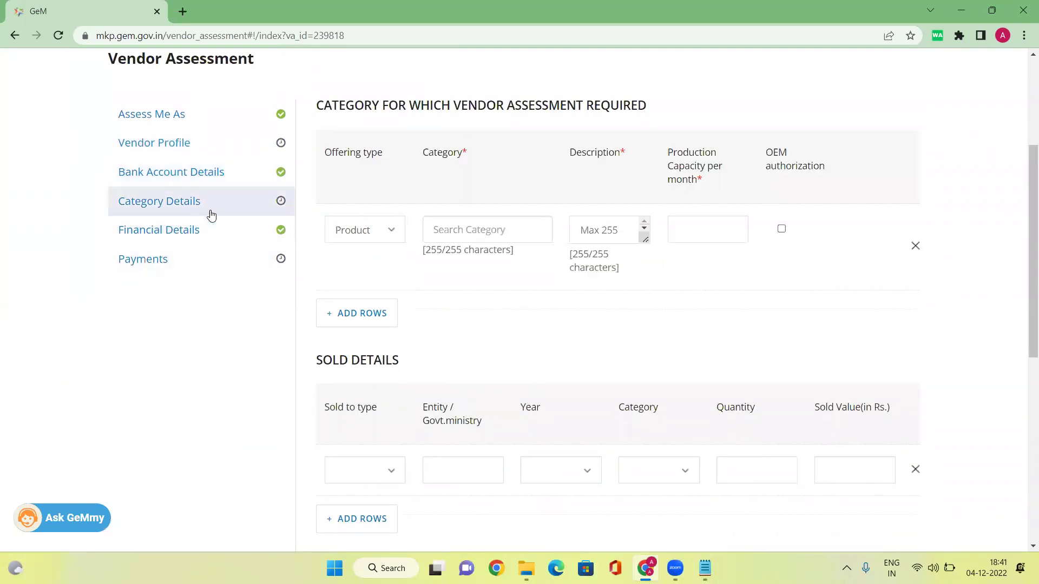
left_click(477, 232)
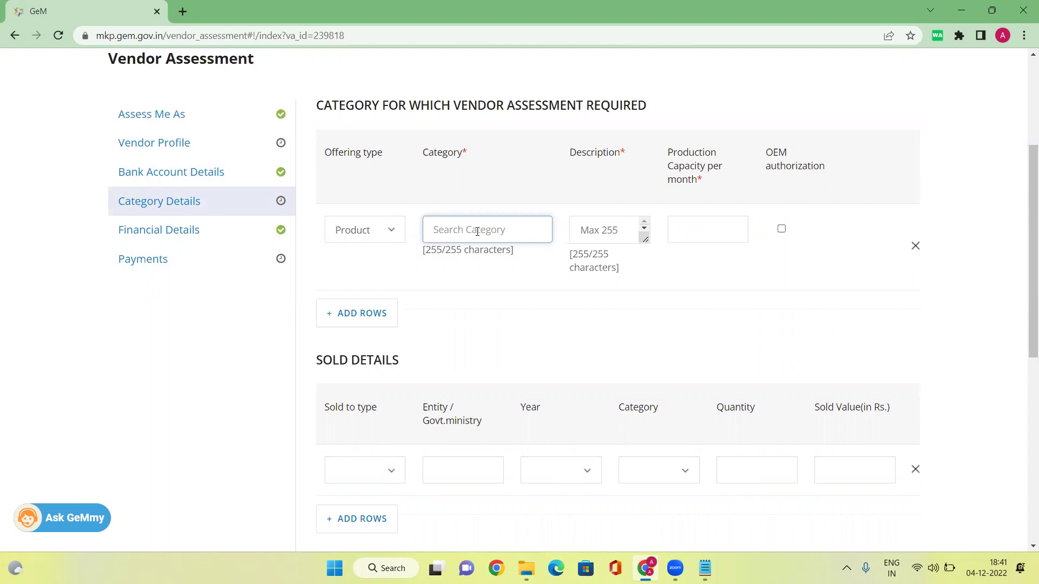
type("gem")
key("BackSpace")
key("BackSpace")
key("BackSpace")
type("chair")
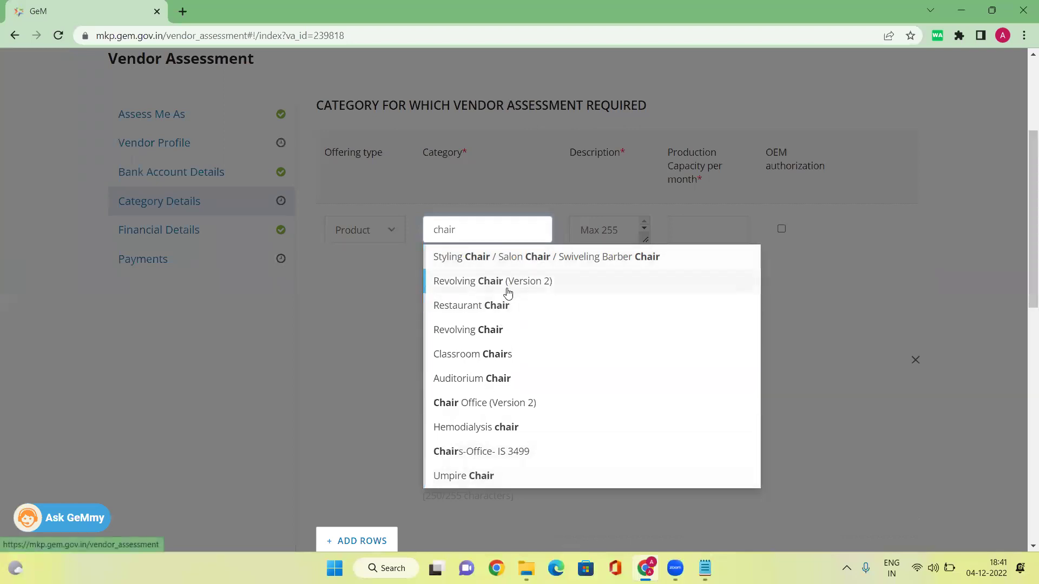
left_click(484, 410)
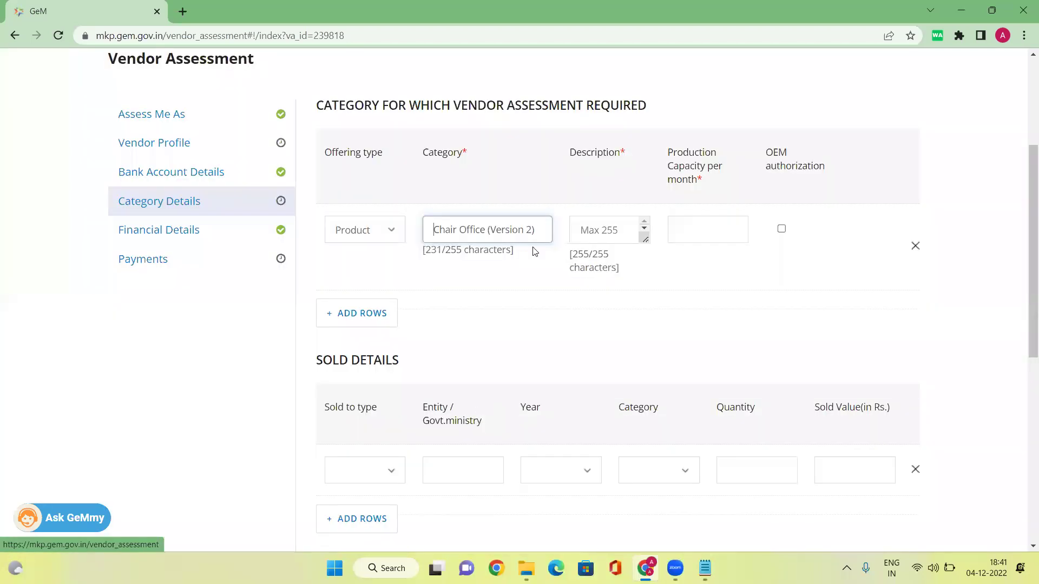
- Describe the first category as "Office chair" and set its monthly production capacity to 100
left_click(603, 237)
type("Office c")
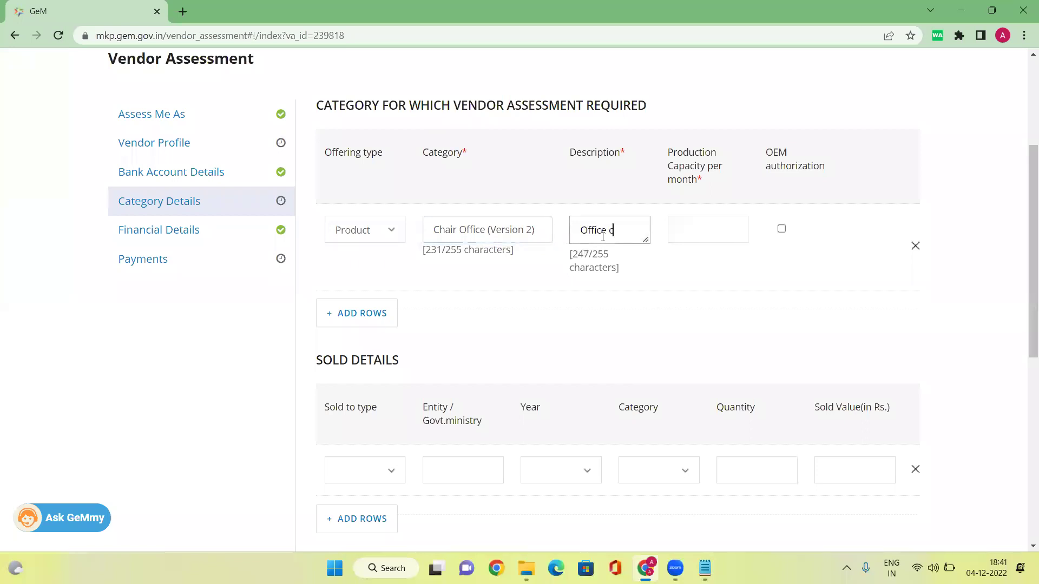
type("hair")
left_click(703, 233)
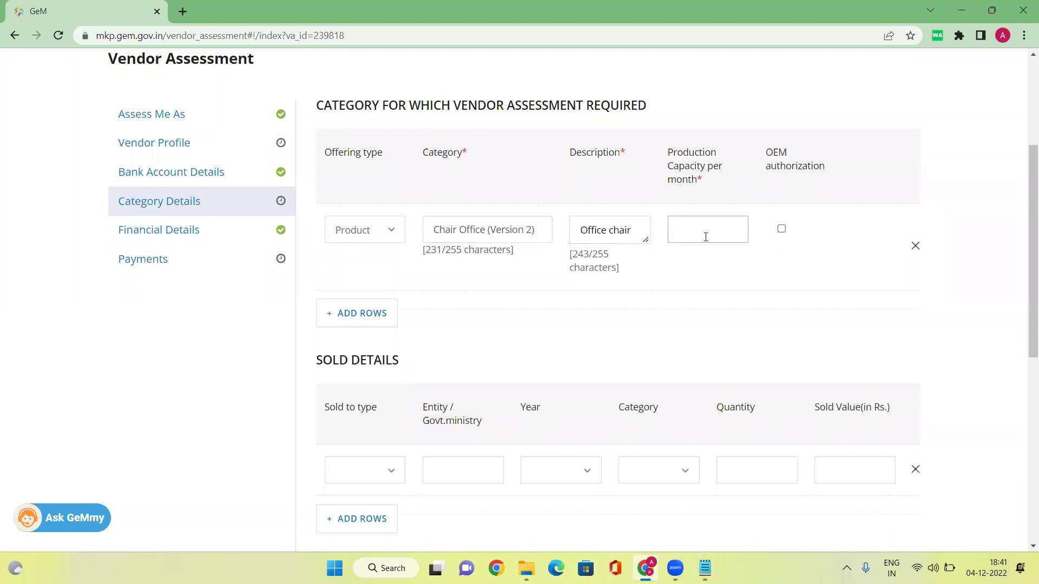
type("100")
- Add a second category row for Executive Table with the description "table" and a monthly production capacity of 50
left_click(355, 313)
left_click(479, 314)
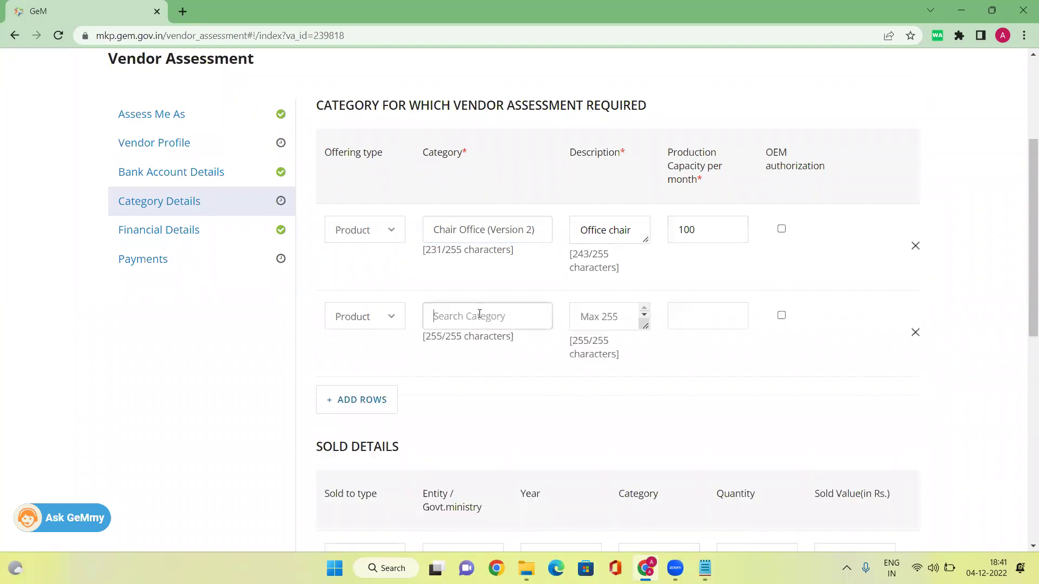
type("table")
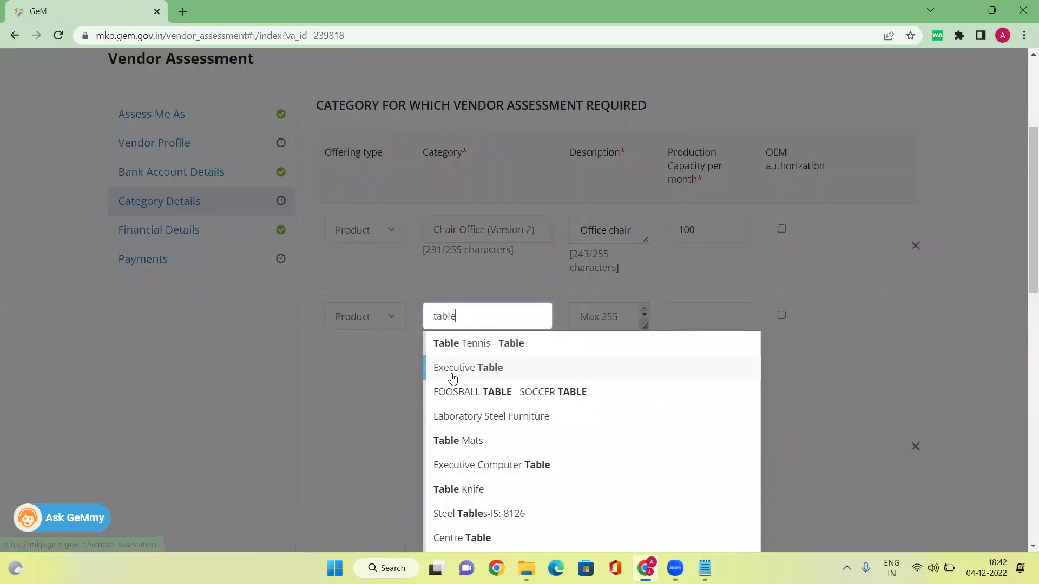
scroll(554, 372, "down", 1)
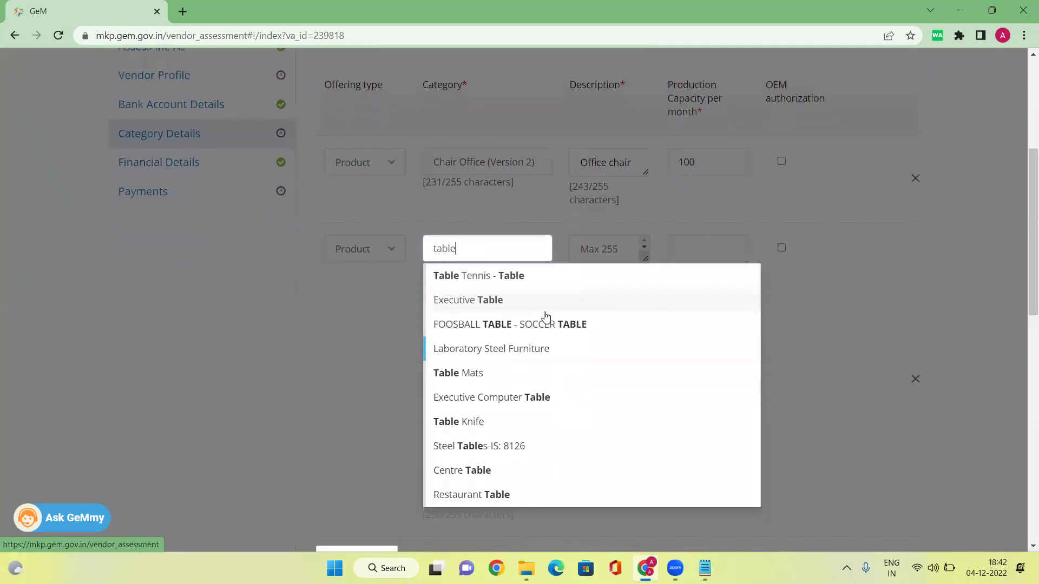
left_click(488, 300)
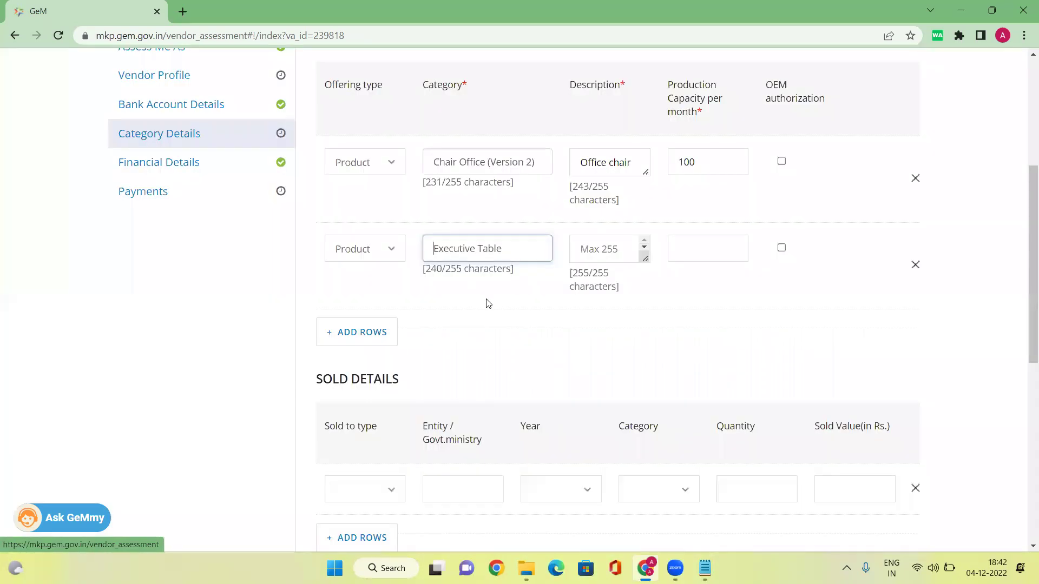
left_click(612, 252)
type("tab")
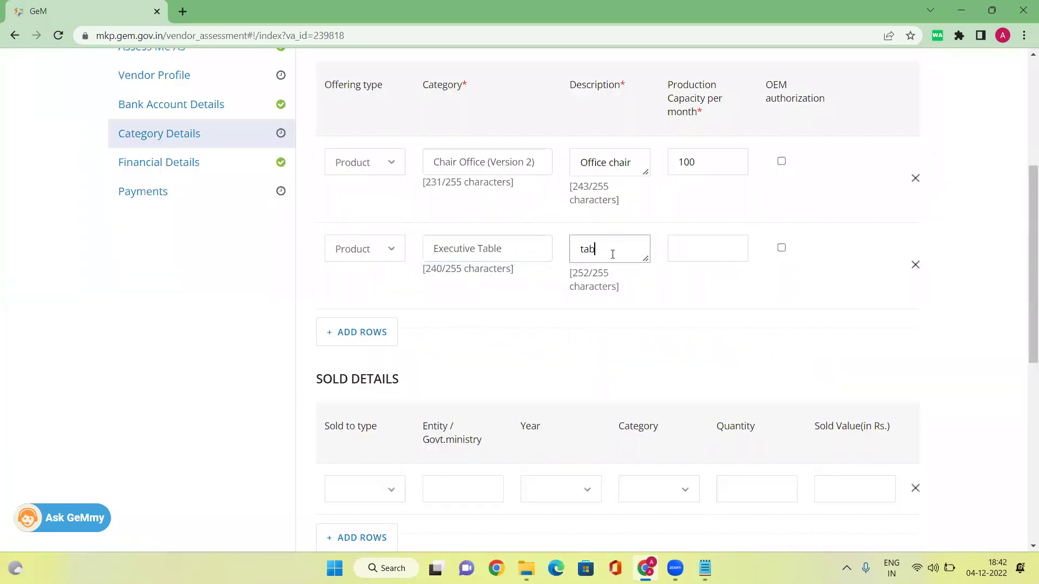
type("le")
left_click(707, 258)
type("50")
- Add a third category row for Revolving Chair with the description "revolving chair" and a monthly production capacity of 100
scroll(651, 266, "up", 1)
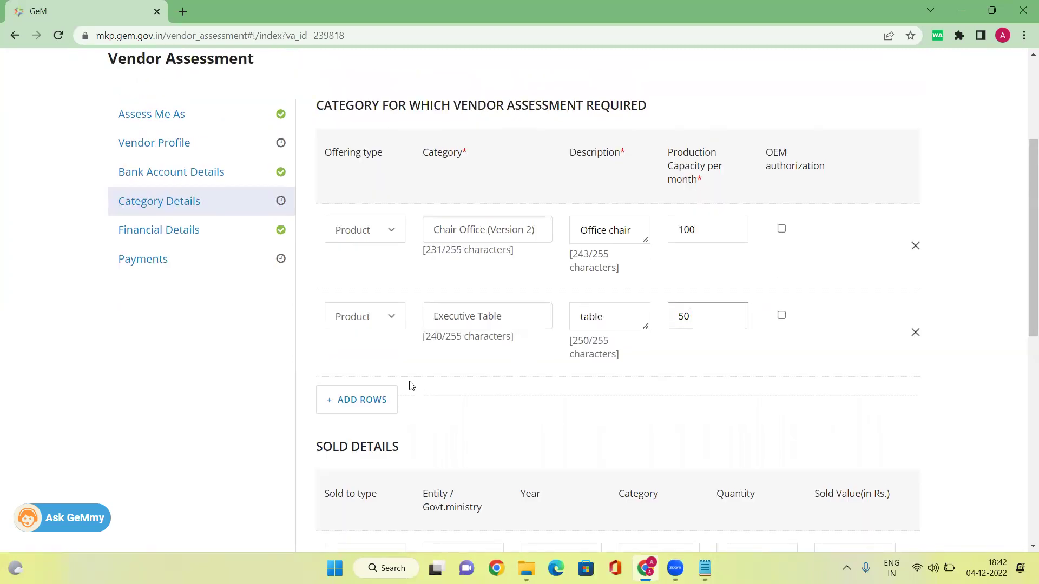
left_click(372, 398)
scroll(476, 330, "down", 1)
left_click(478, 335)
type("chair")
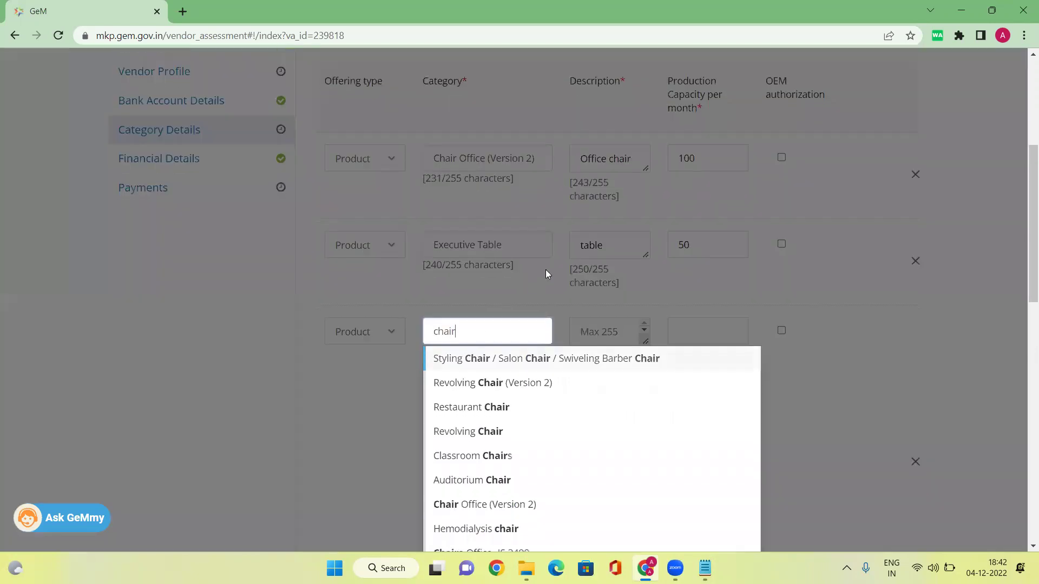
scroll(463, 367, "down", 2)
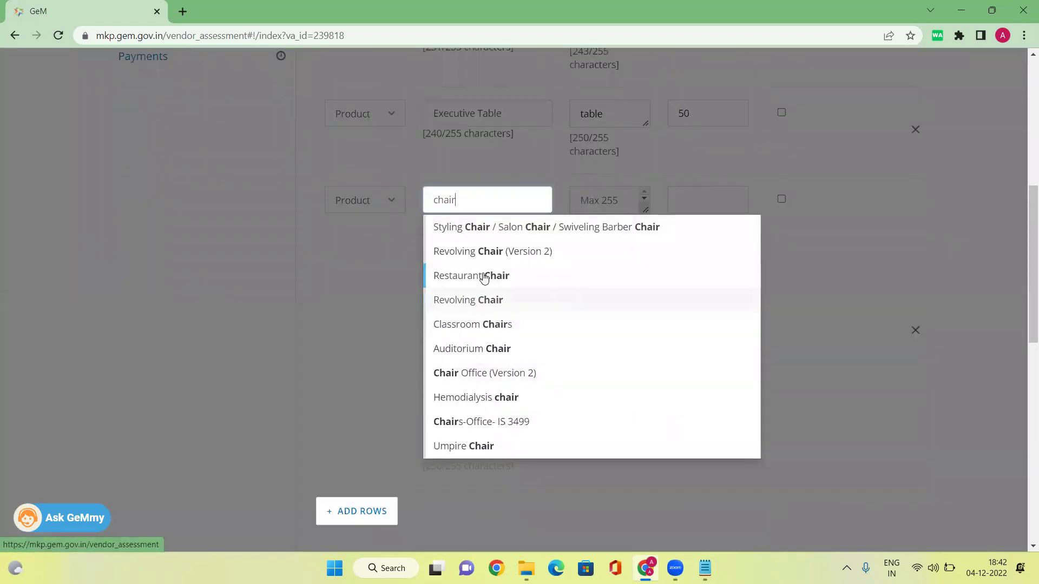
left_click(479, 301)
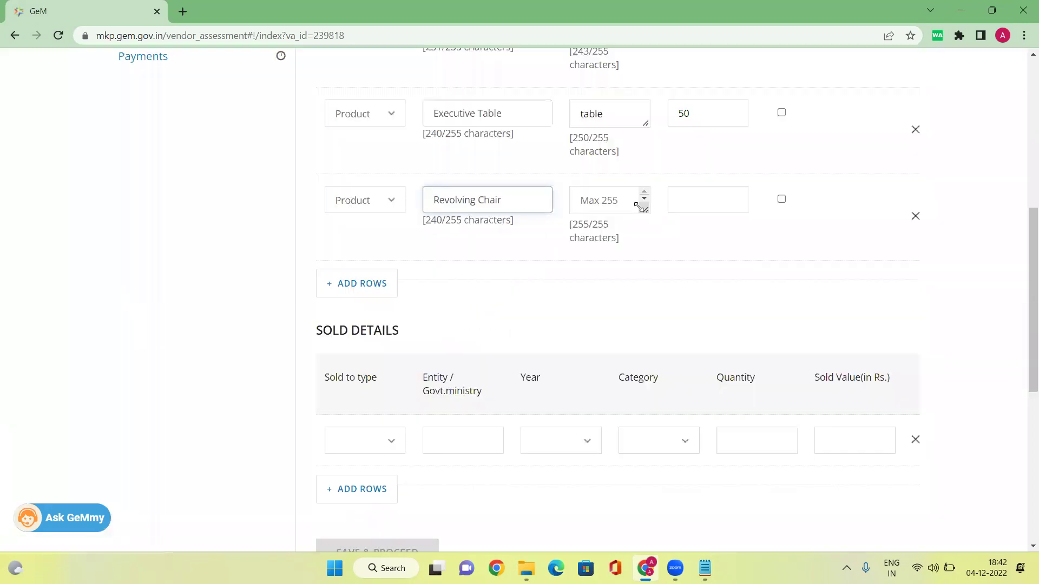
type("rev")
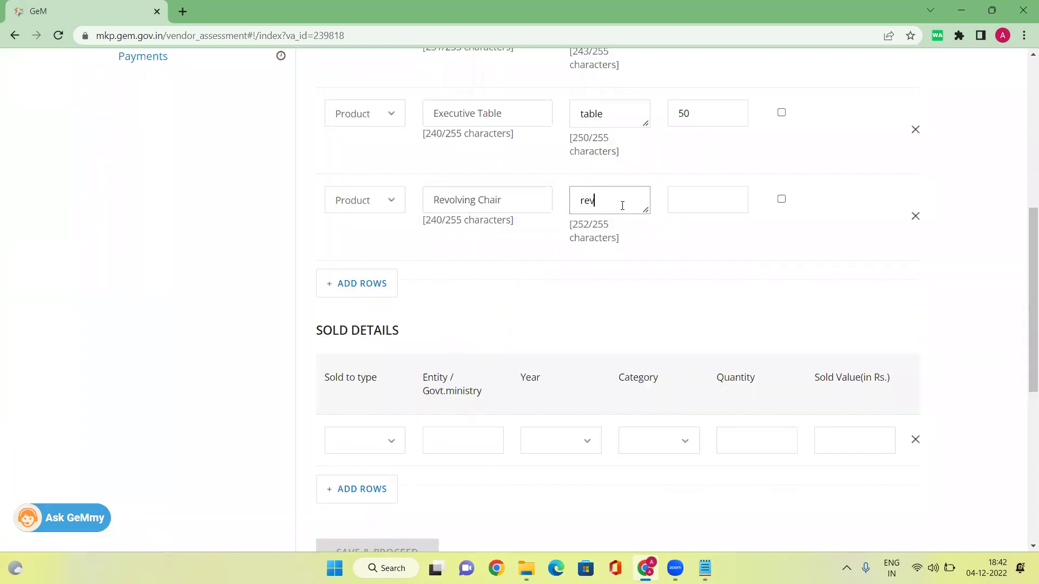
type("olving chai")
type("r")
left_click(709, 198)
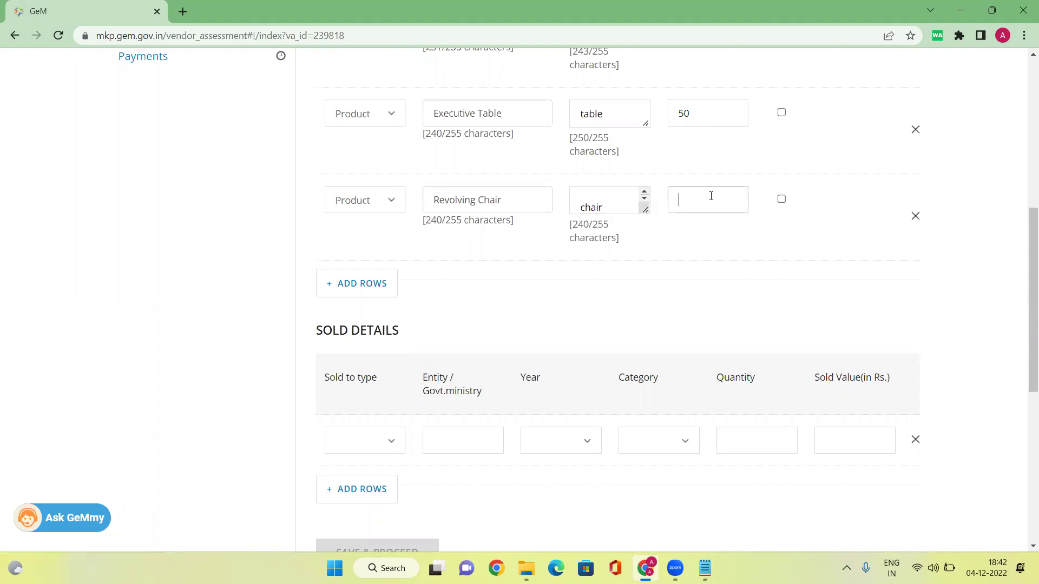
type("100")
- Add a fourth category row for Restaurant Chair with the description "chair" and a monthly production capacity of 50
left_click(378, 292)
left_click(479, 286)
type("air")
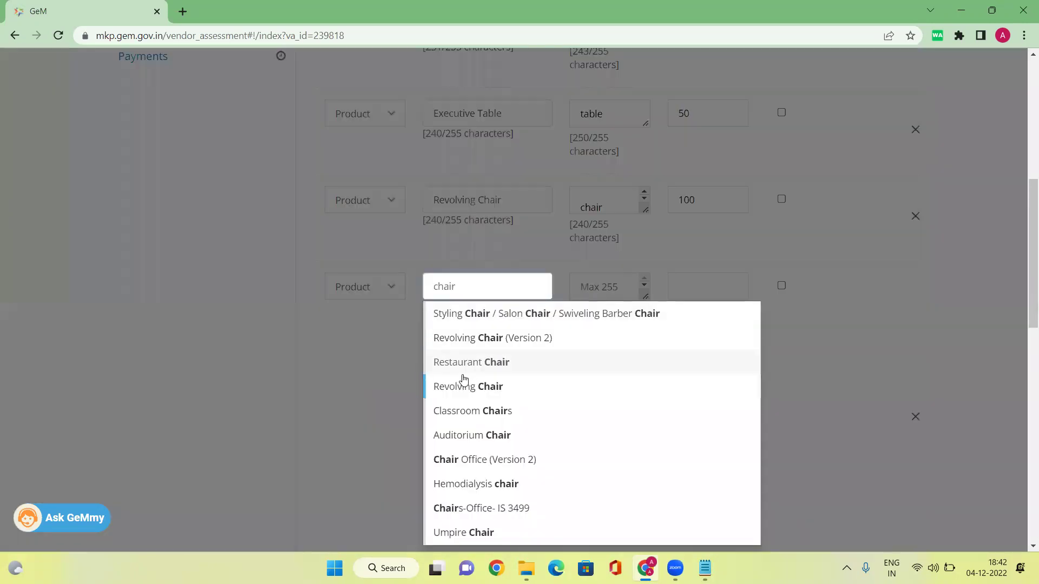
left_click(478, 368)
left_click(606, 292)
type("chair")
left_click(703, 282)
type("50")
- Try the OEM authorization option on the Chair Office (Version 2) row, clear it again, and view the sold details section
scroll(698, 276, "up", 5)
scroll(730, 241, "down", 4)
scroll(649, 246, "up", 1)
scroll(179, 184, "up", 3)
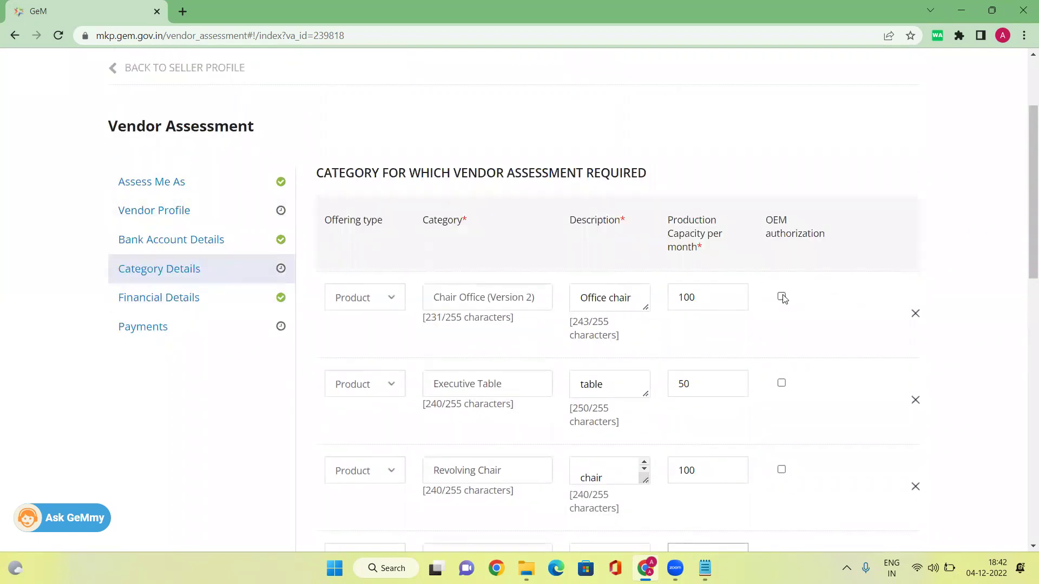
left_click(782, 297)
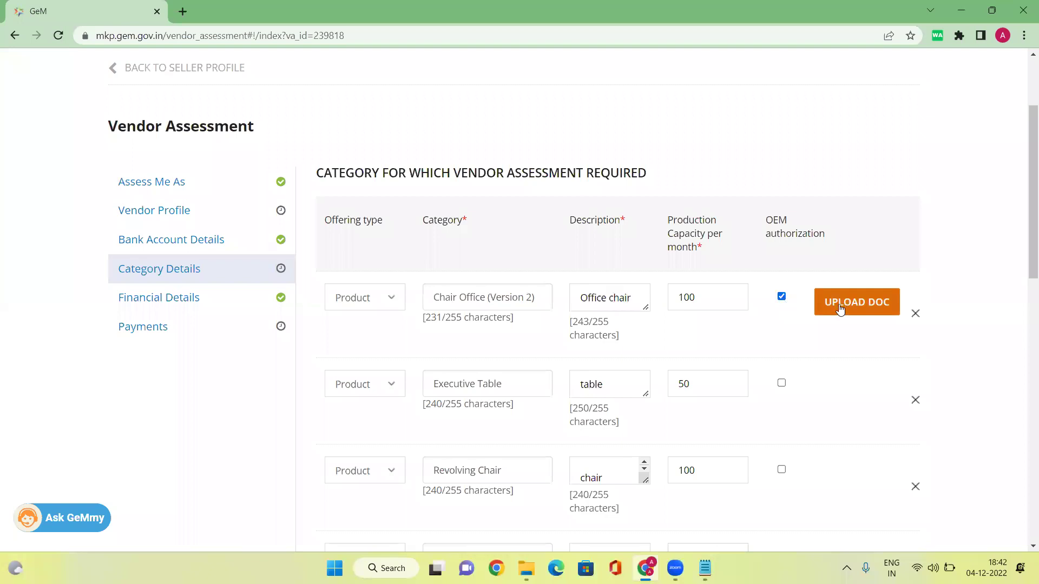
left_click(781, 297)
scroll(860, 301, "down", 4)
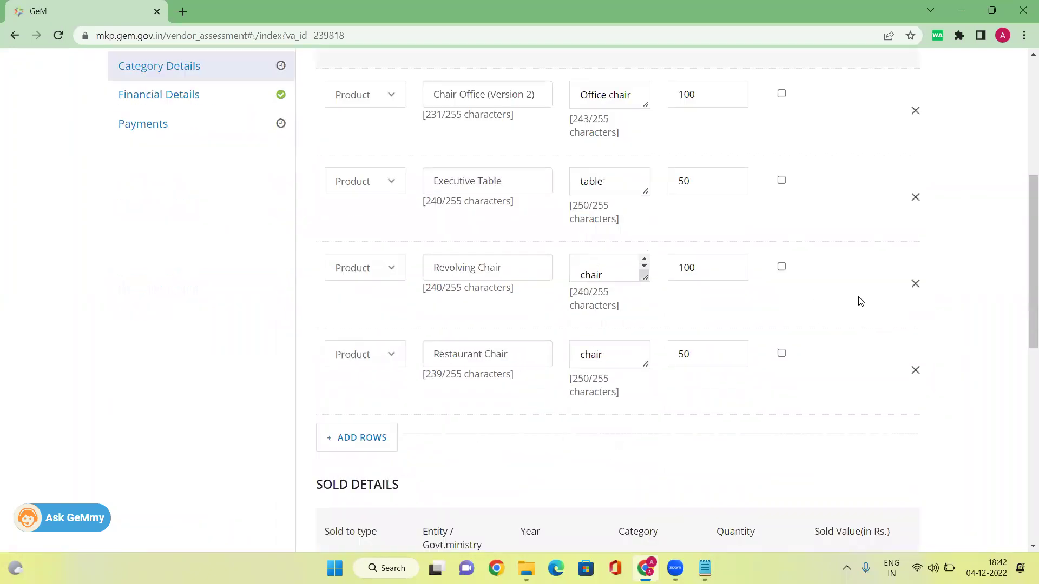
scroll(860, 302, "down", 6)
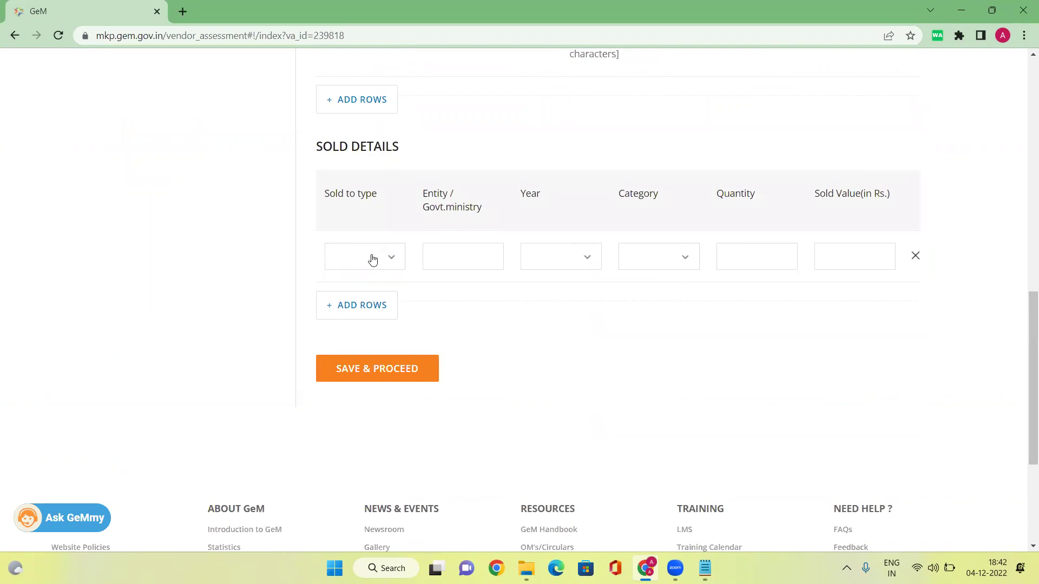
- Set the first sold details row to the Private type with the entity "sm enterprises"
scroll(372, 260, "up", 1)
left_click_drag(304, 222, 424, 226)
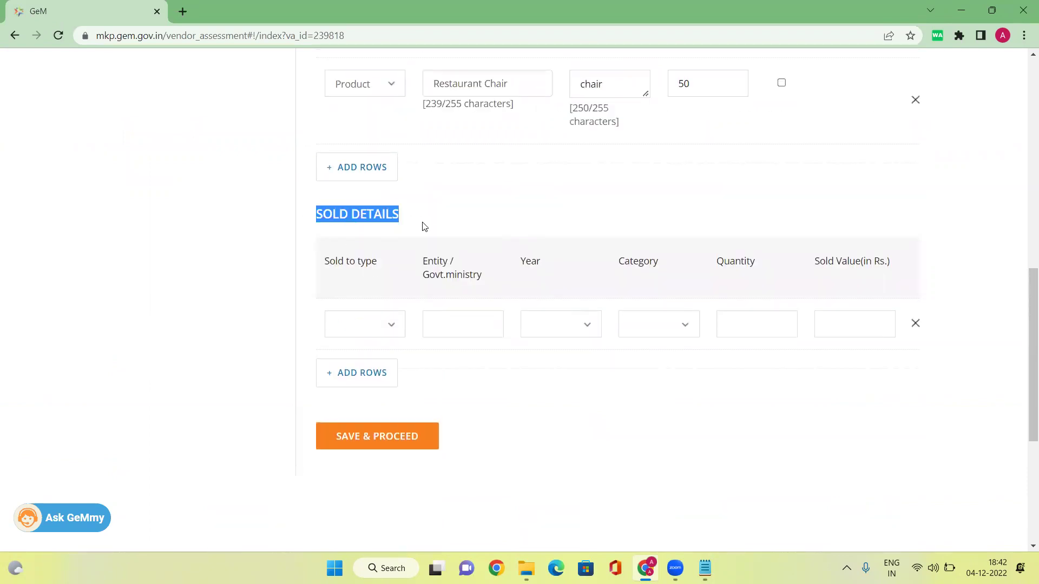
scroll(424, 227, "up", 1)
scroll(448, 281, "up", 1)
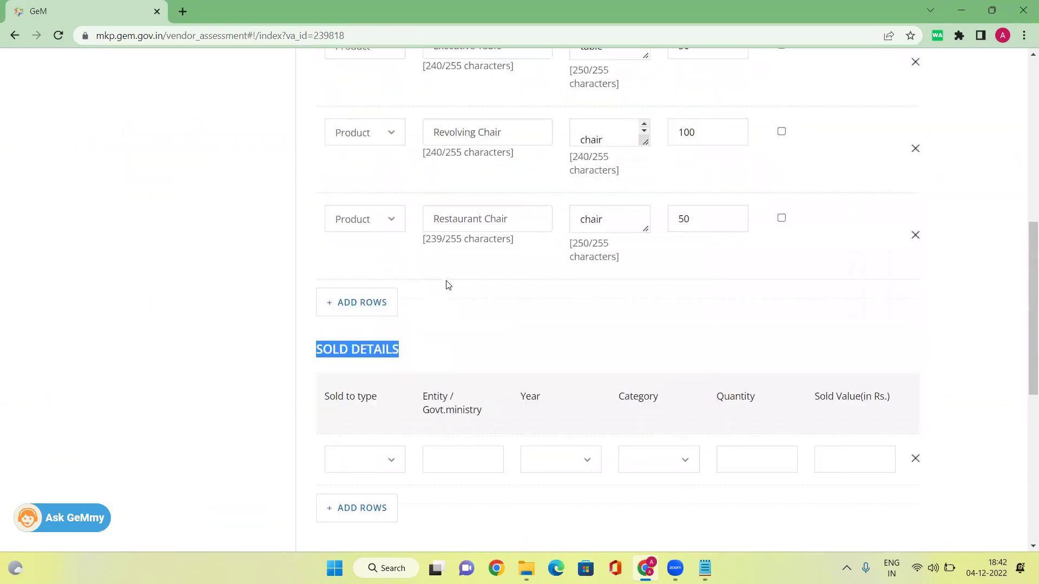
scroll(456, 278, "down", 1)
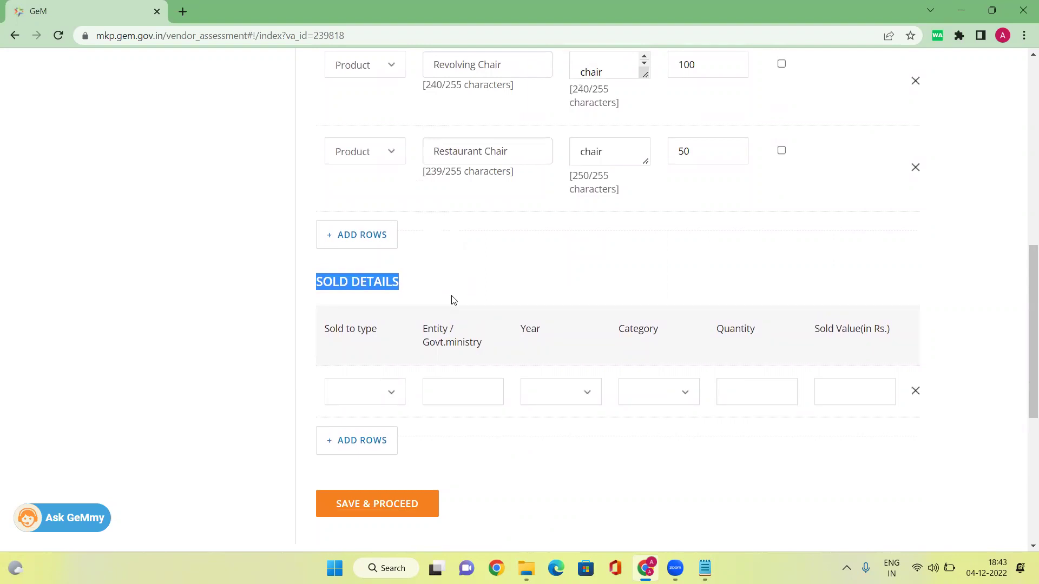
scroll(424, 329, "down", 2)
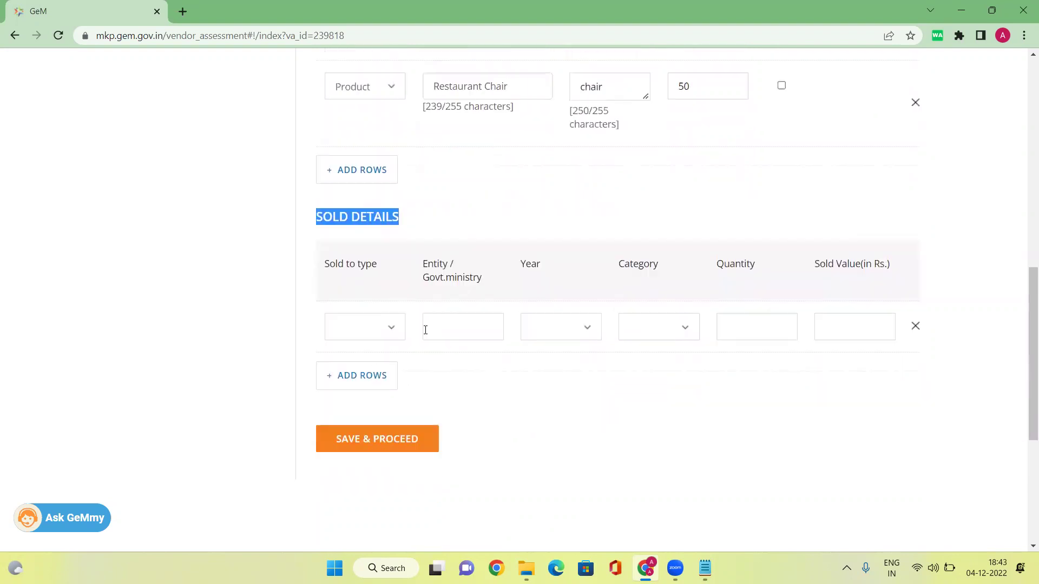
left_click(388, 257)
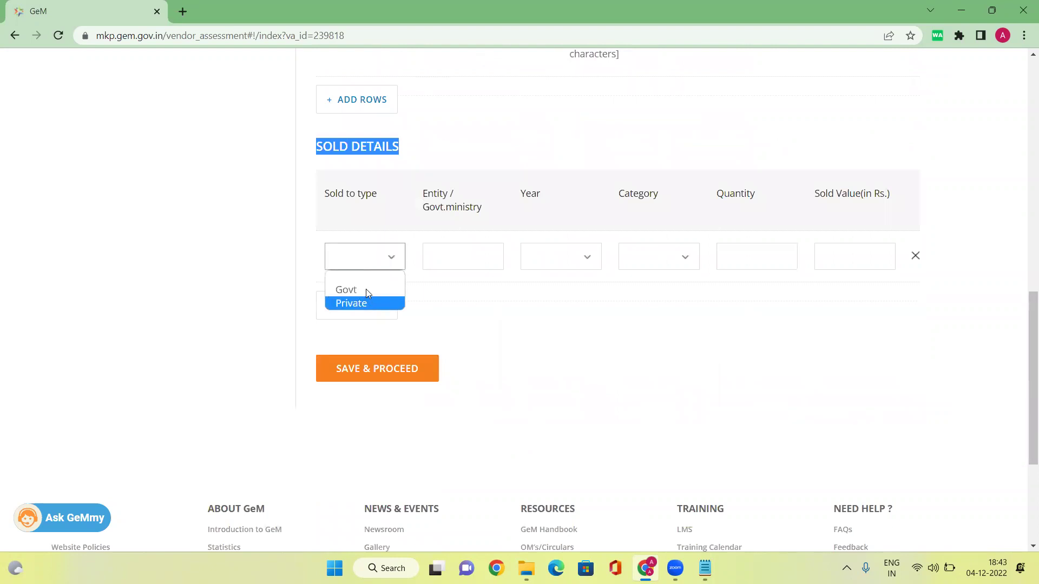
left_click(365, 303)
left_click(454, 255)
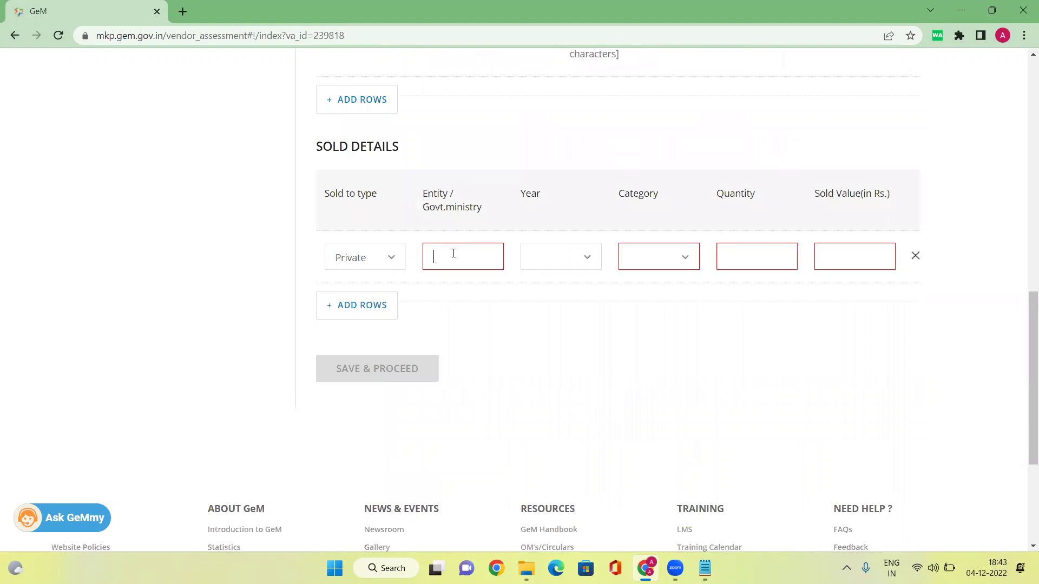
type("sm enterprises")
- Set the sold row's year to 2021-2022 and its category to Chair Office (Version 2)
left_click(537, 264)
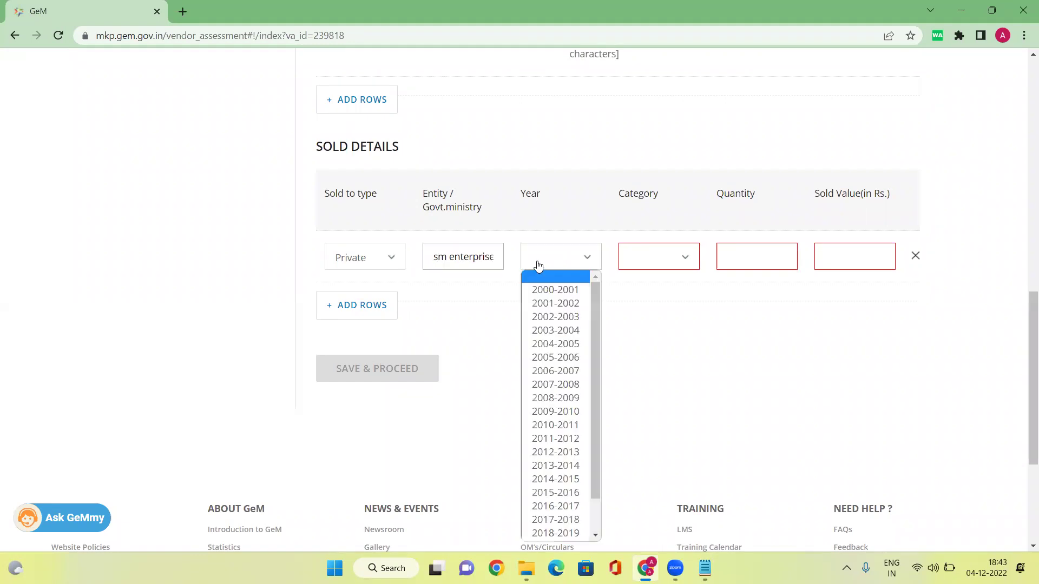
scroll(666, 330, "down", 4)
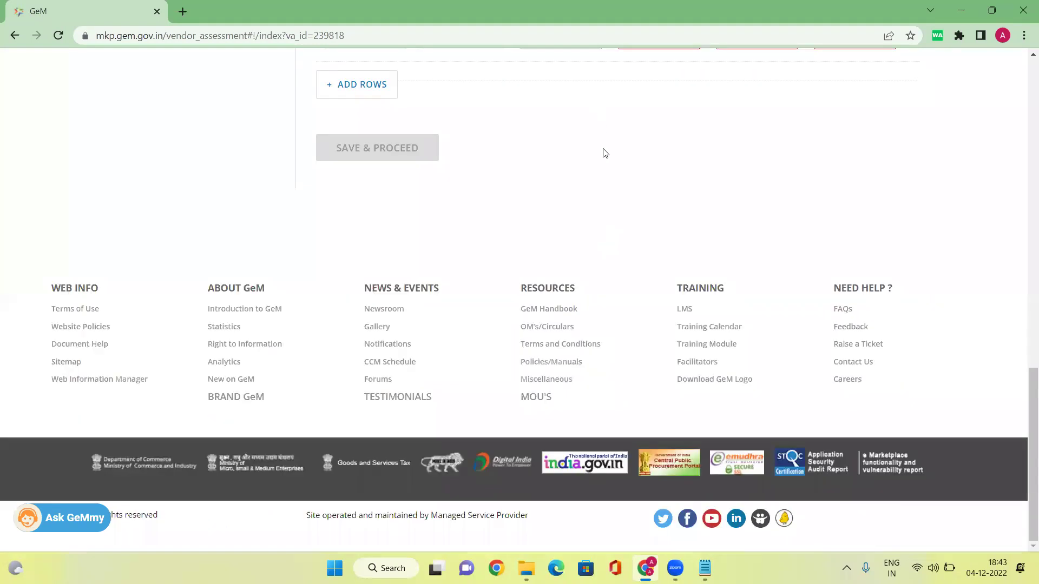
scroll(605, 153, "up", 1)
left_click(587, 104)
scroll(579, 335, "down", 1)
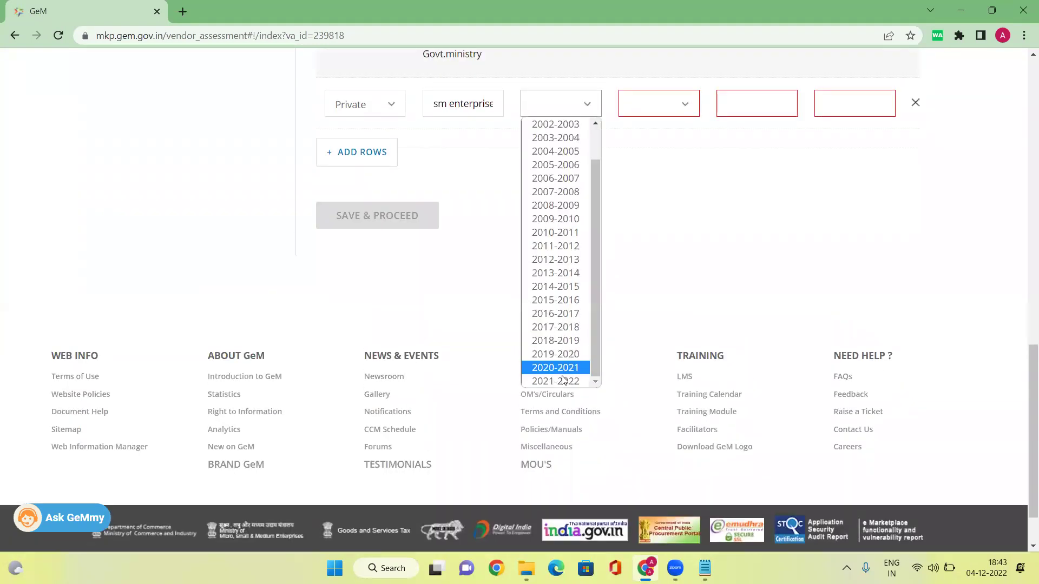
left_click(562, 381)
left_click(652, 110)
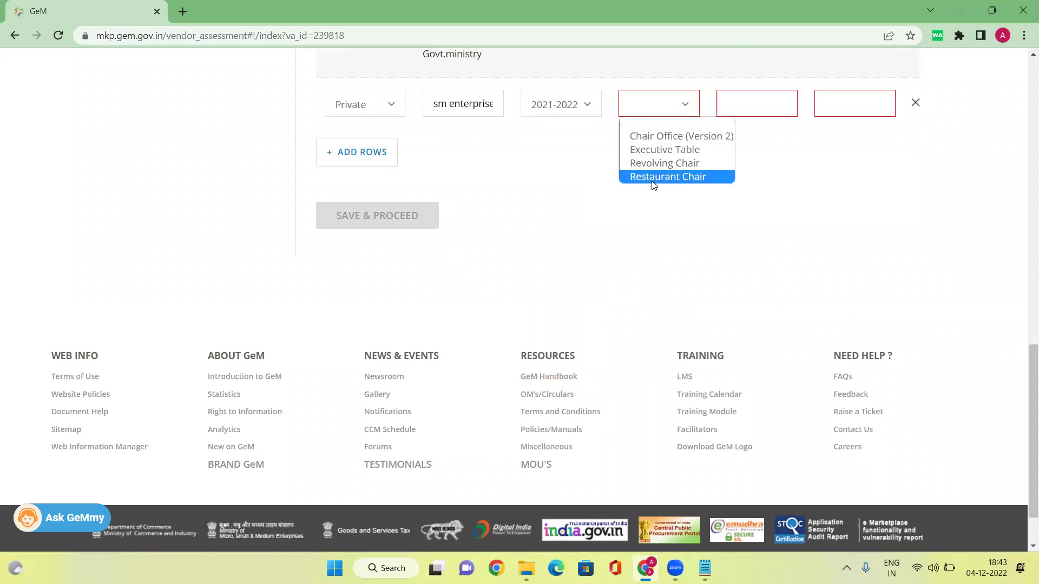
left_click(660, 136)
- Enter a quantity of 80 and a sold value of Rs. 49500 for the Chair Office (Version 2) sale
left_click(761, 105)
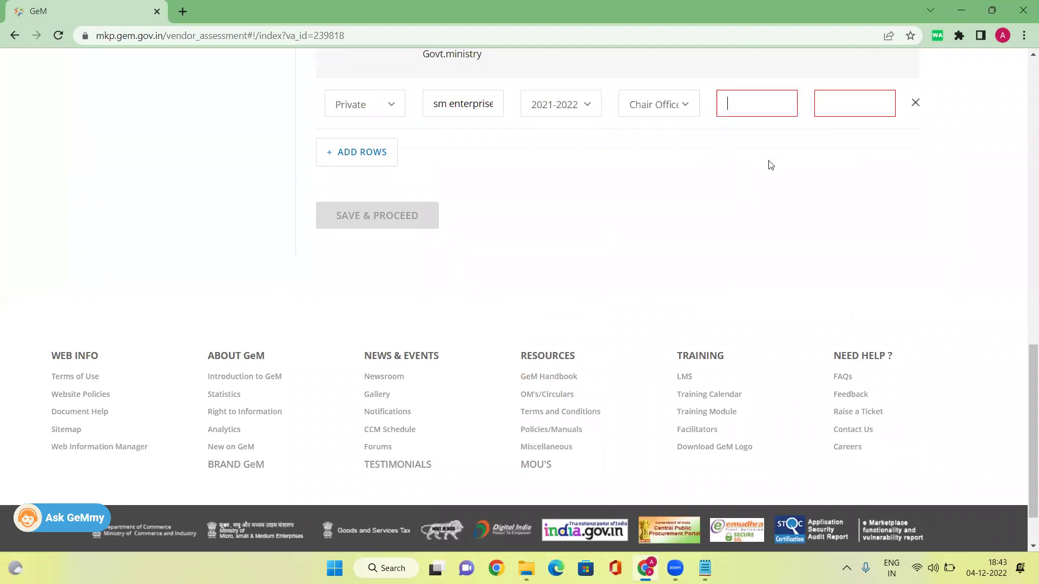
scroll(768, 162, "up", 2)
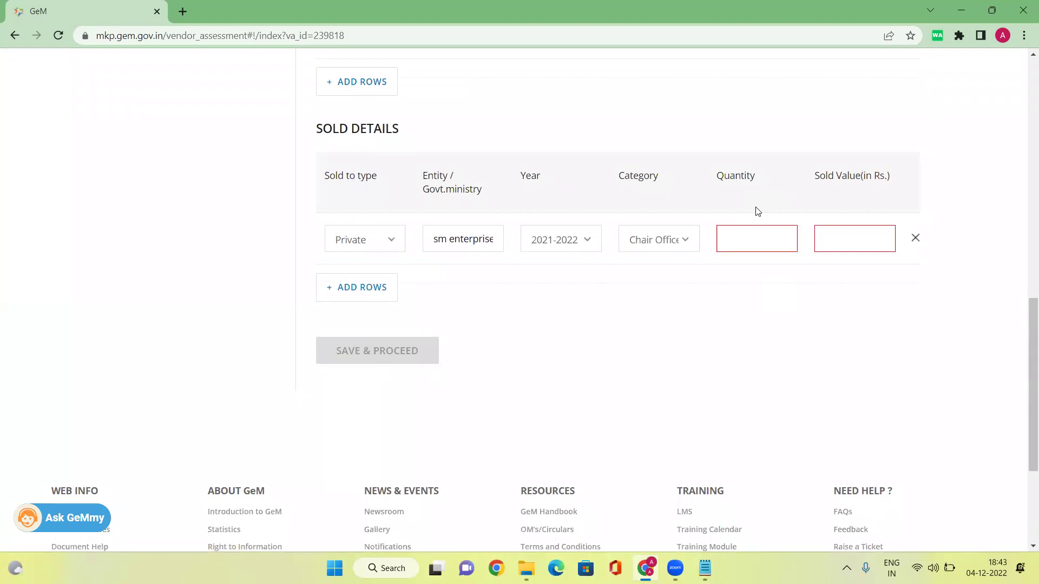
type("80")
left_click(843, 235)
type("495000")
key("BackSpace")
- Try a second Private row in the sold details, look through its category options, and remove the row
left_click(359, 287)
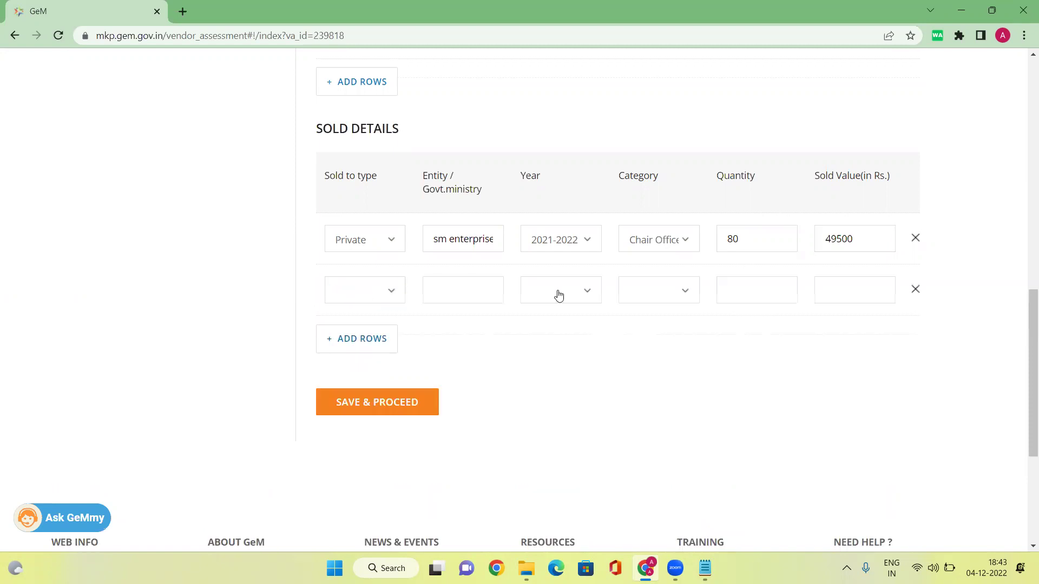
left_click(364, 292)
left_click(377, 336)
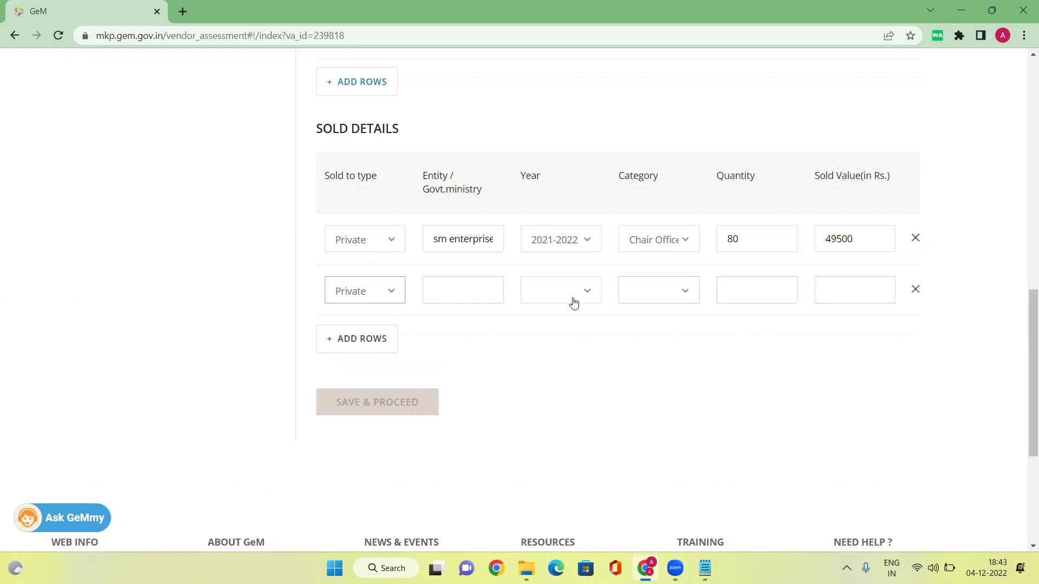
left_click(666, 295)
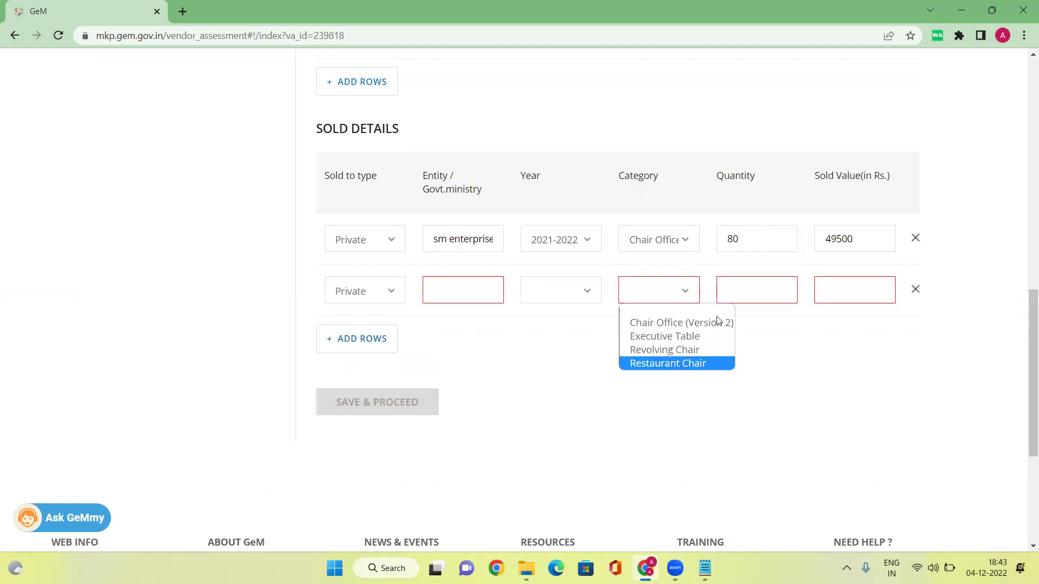
key("Up")
key("Down")
key("Down")
key("Down")
key("Down")
key("Up")
key("Up")
key("Up")
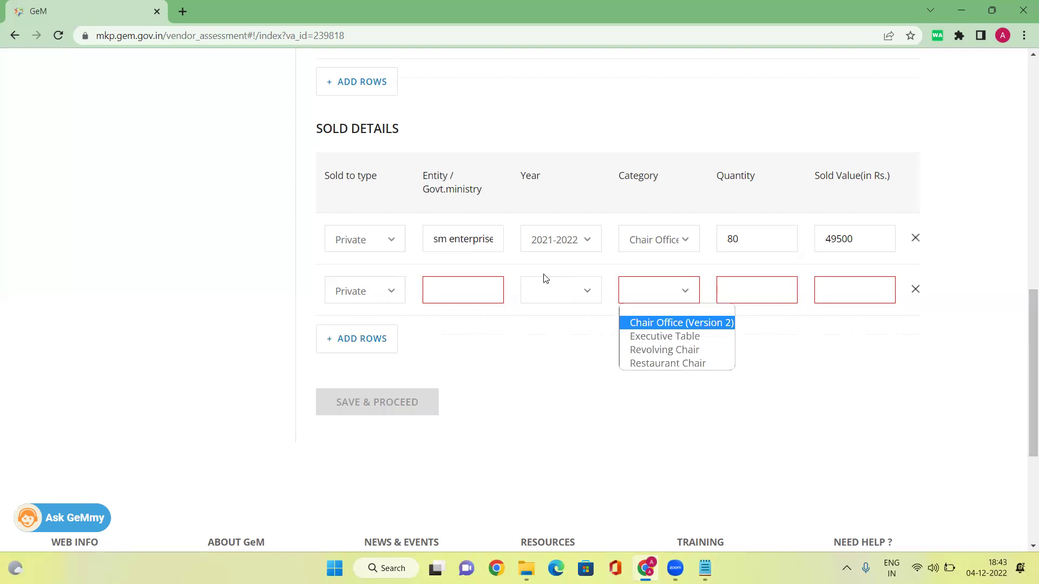
left_click(915, 291)
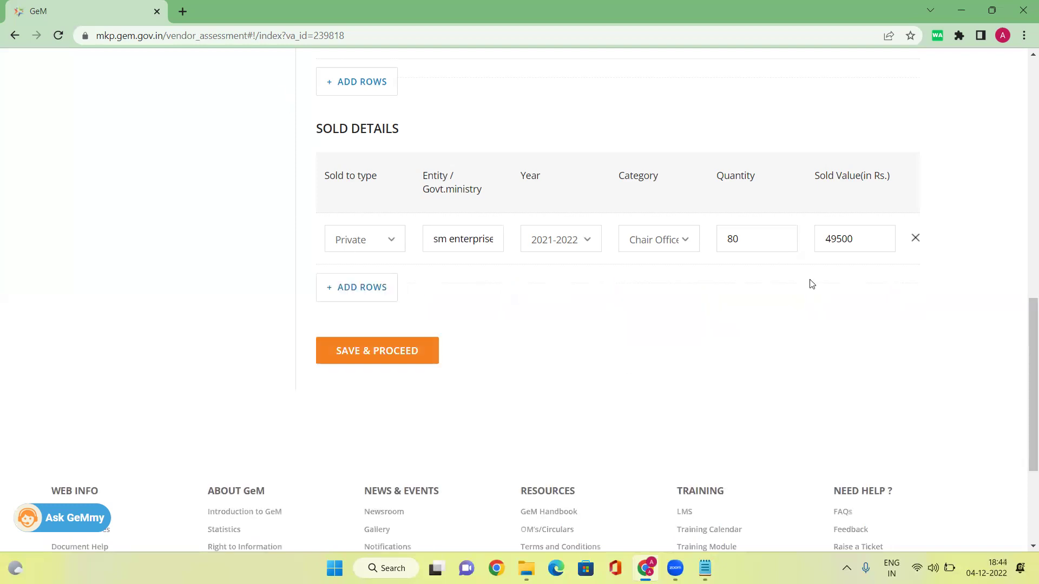
- Save the category and sold details, and open the payments section to check the assessment fee
left_click(387, 352)
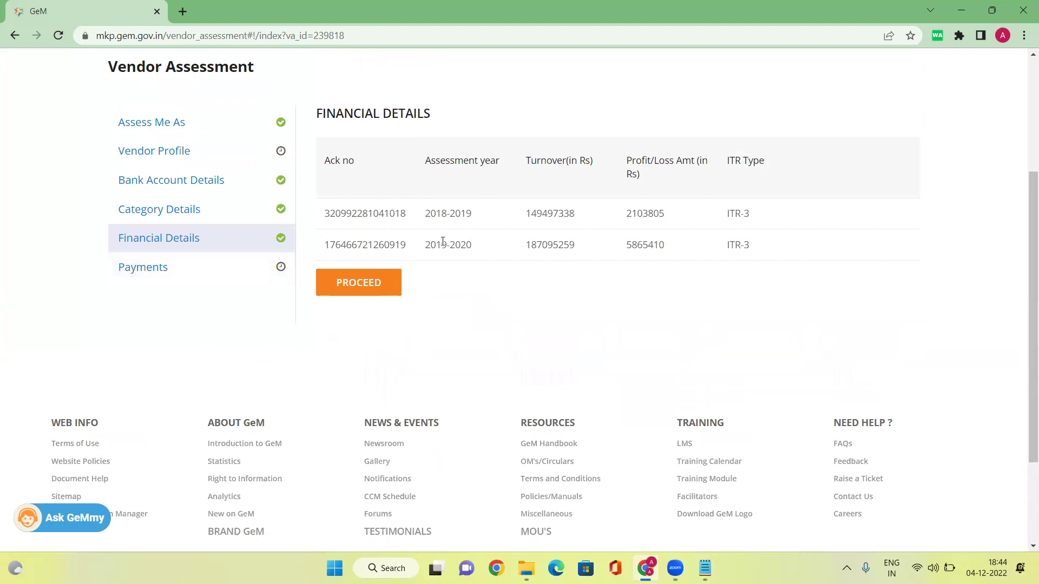
left_click(185, 273)
left_click_drag(569, 150, 533, 148)
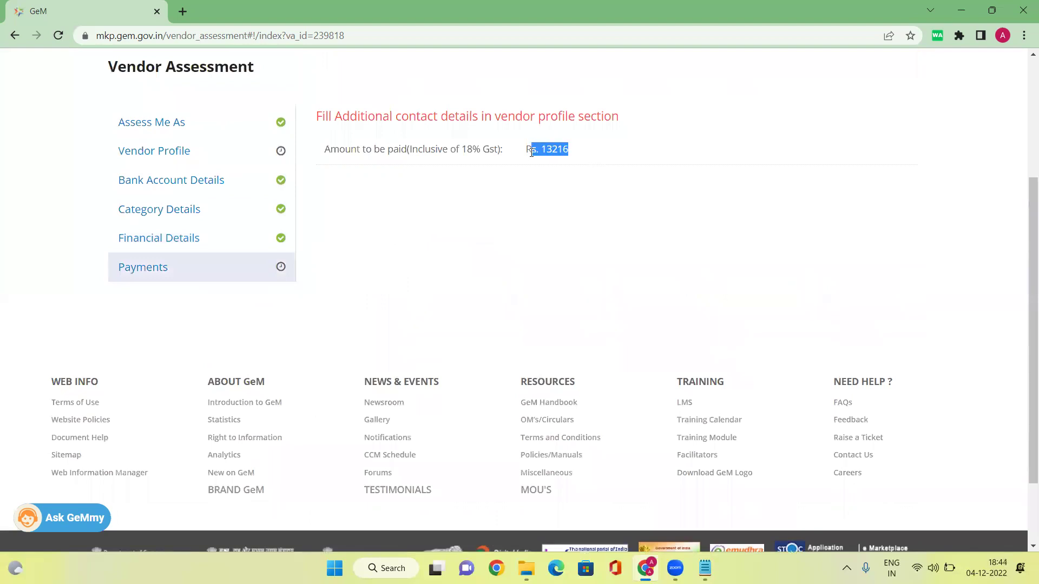
- Check the additional mobile number and email fields in the vendor profile, and return to the payments section
left_click(158, 155)
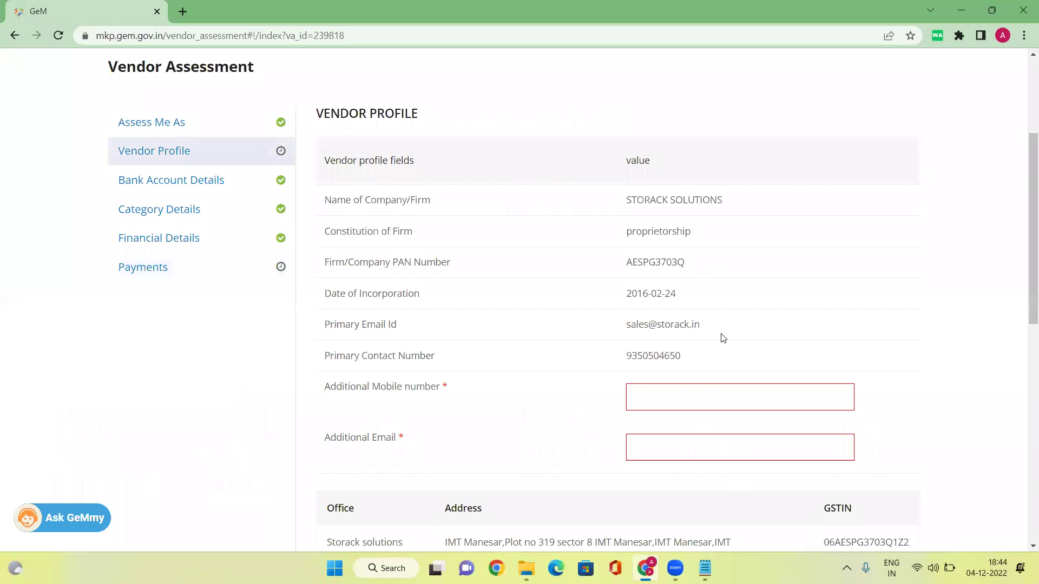
scroll(719, 339, "down", 1)
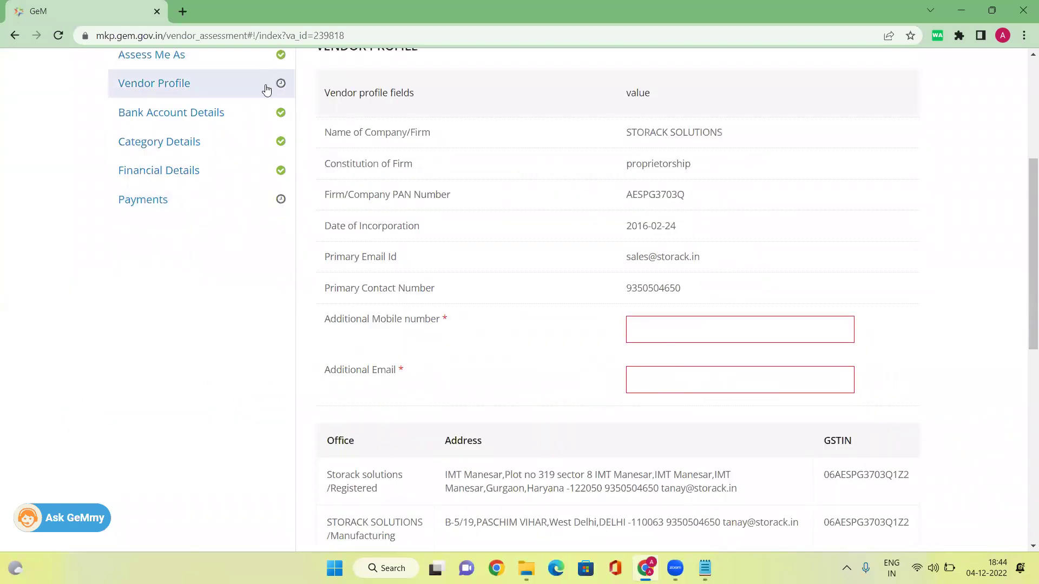
left_click(217, 212)
scroll(604, 110, "up", 2)
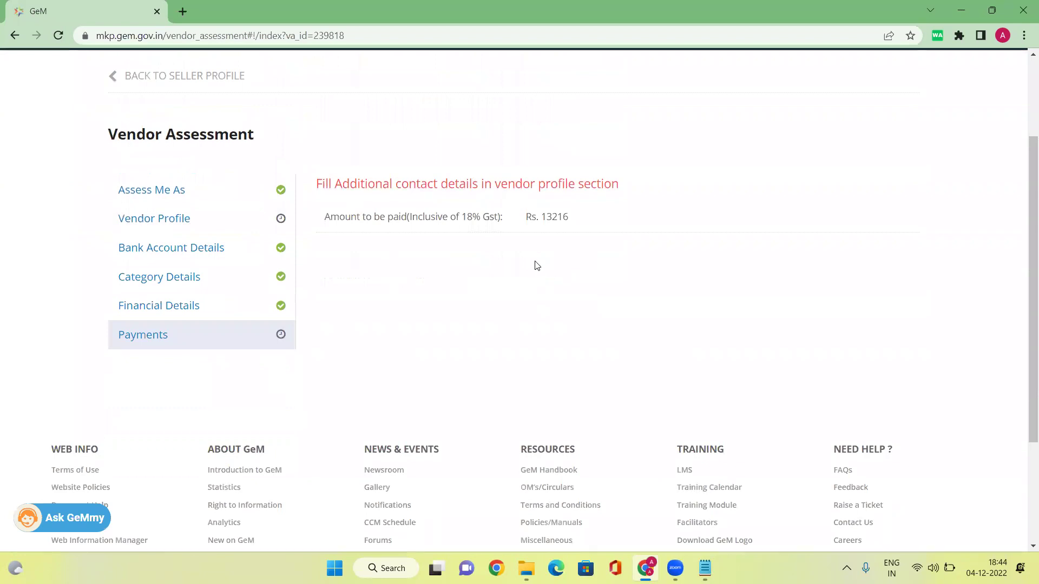
- Examine the payable amount including GST and the notice about additional contact details in the payments section
scroll(570, 251, "up", 2)
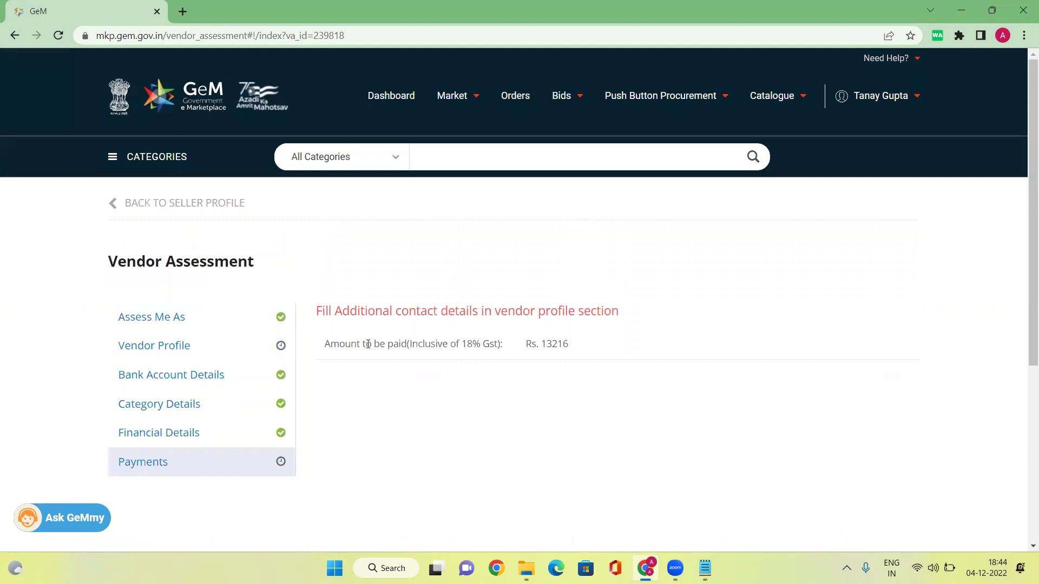
left_click_drag(325, 341, 598, 343)
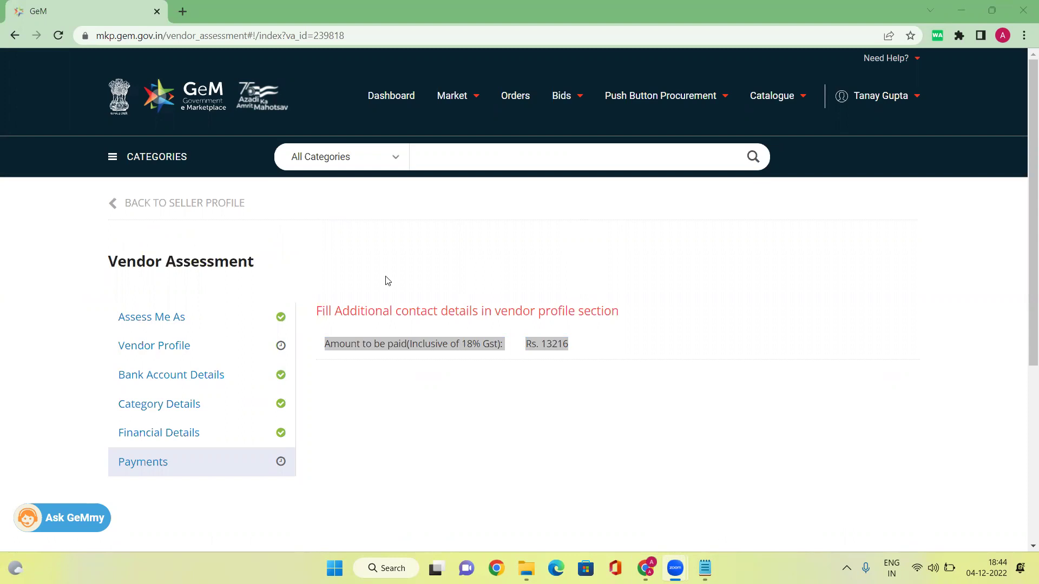
left_click(462, 277)
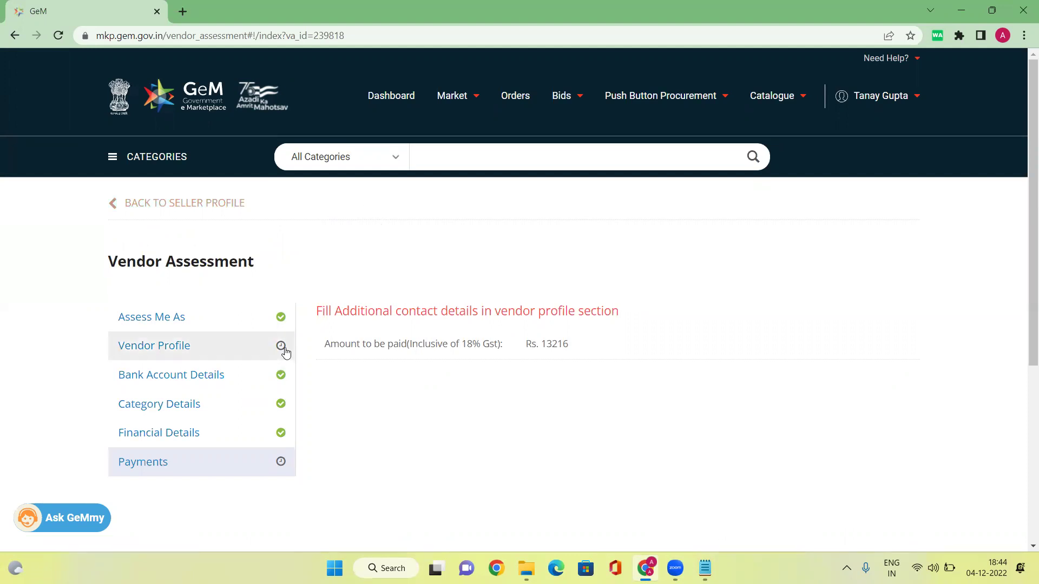
left_click_drag(316, 311, 630, 311)
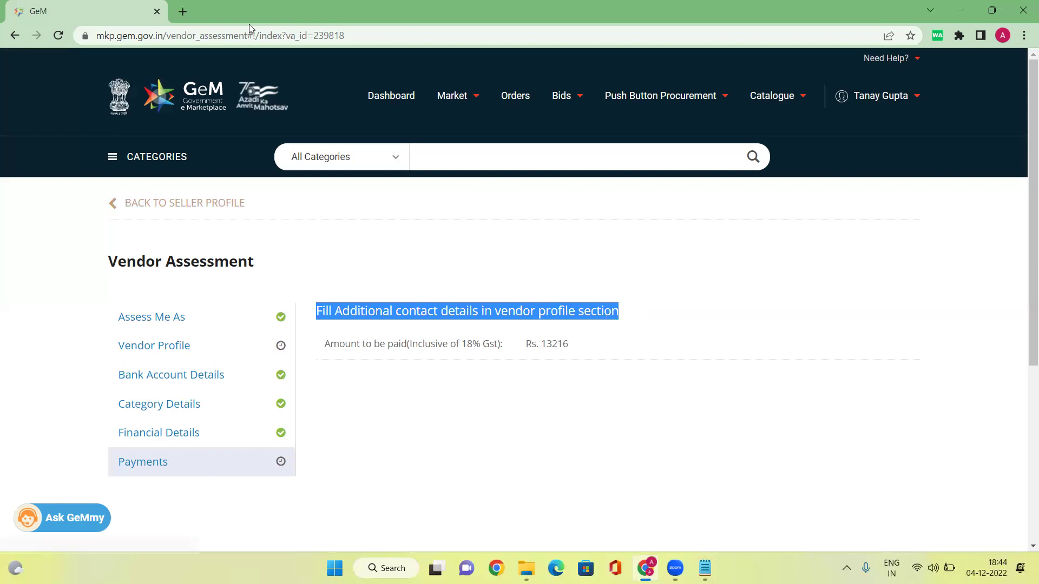
- Search the web for "gem qci login" in a new tab and return to the vendor assessment
left_click(183, 12)
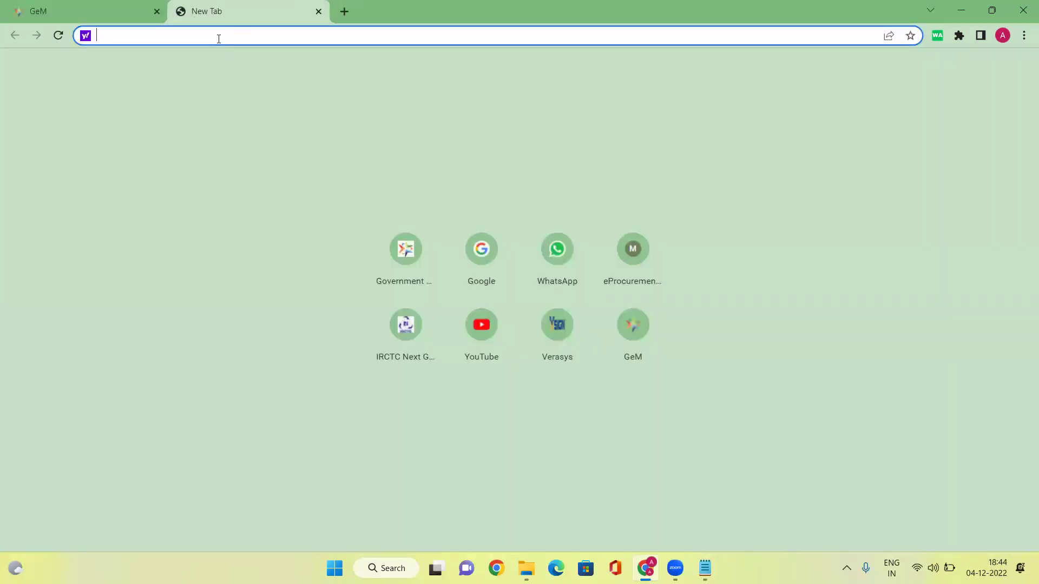
type("gem qci")
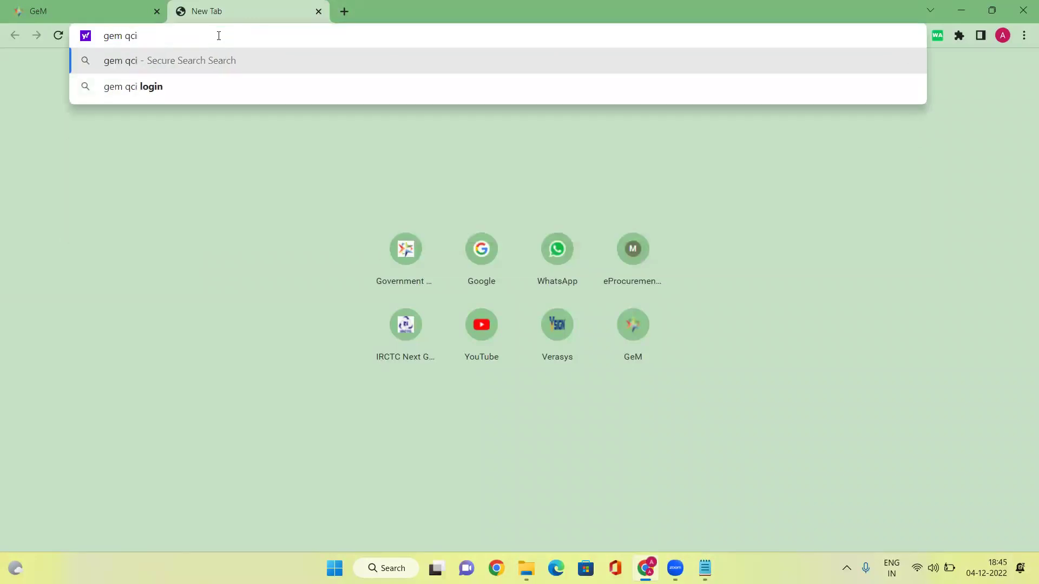
left_click(170, 86)
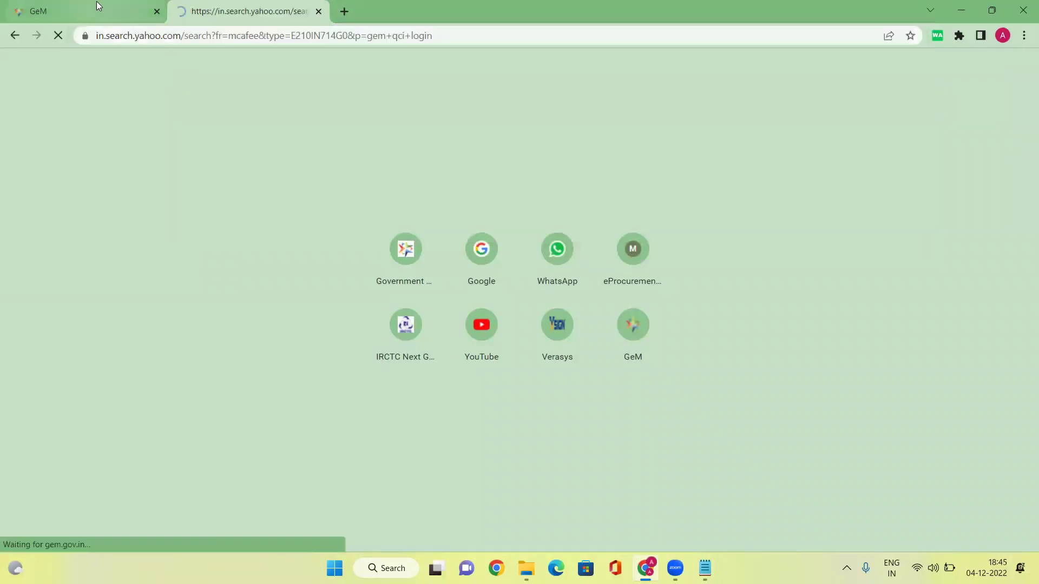
left_click(96, 5)
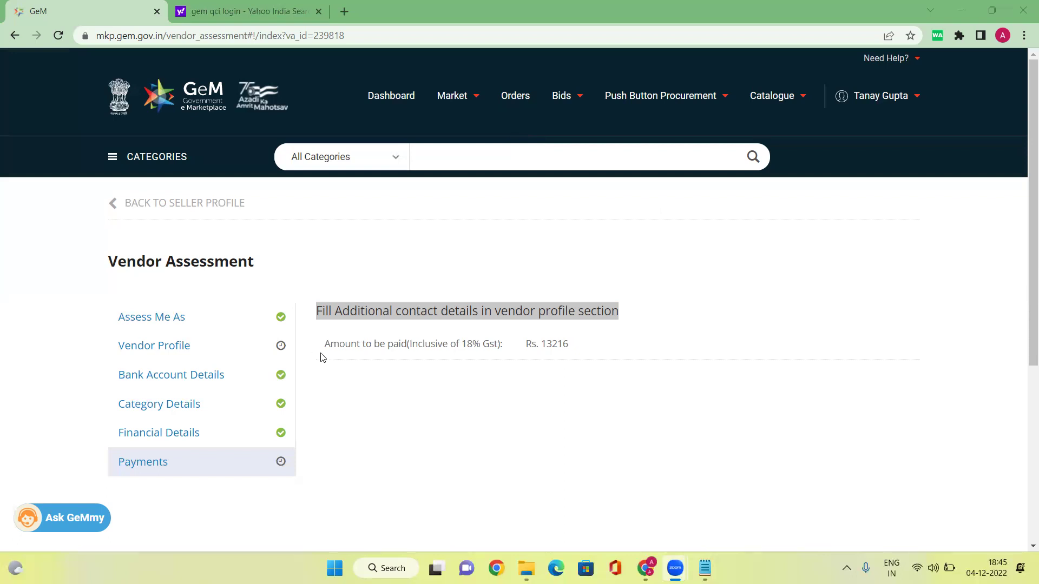
- Review the full vendor profile page once more and go back to the payments section
left_click(194, 355)
scroll(411, 363, "down", 4)
scroll(453, 341, "down", 1)
scroll(433, 333, "up", 3)
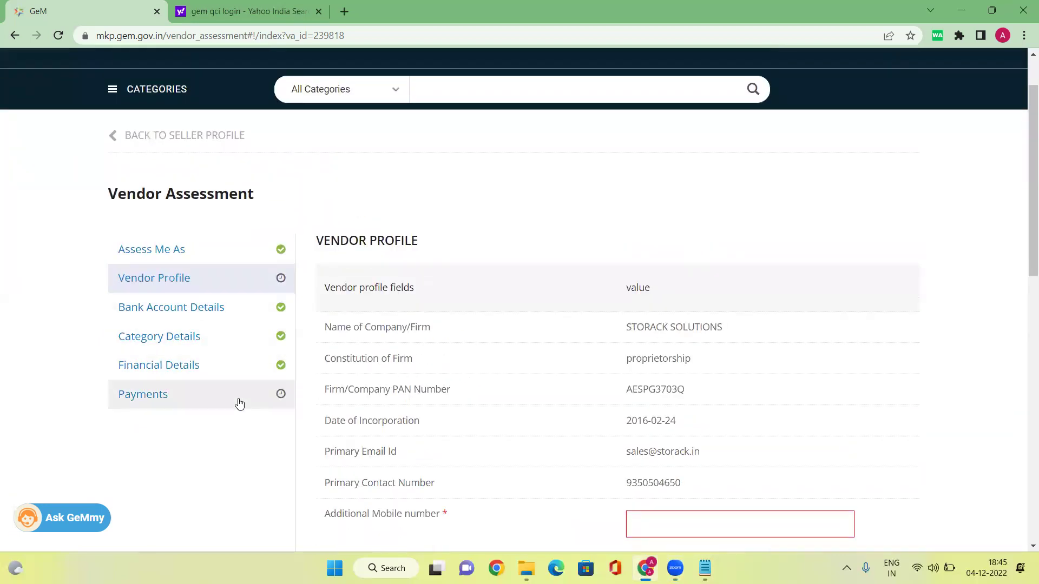
left_click(236, 398)
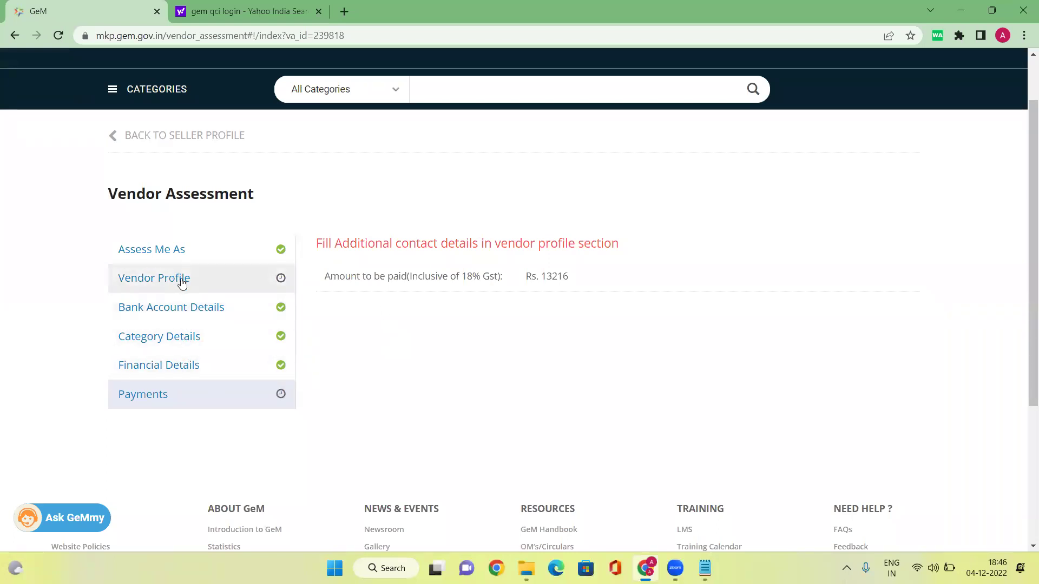
- Review the selected vendor assessment format and the saved category and sold details entries
left_click(187, 252)
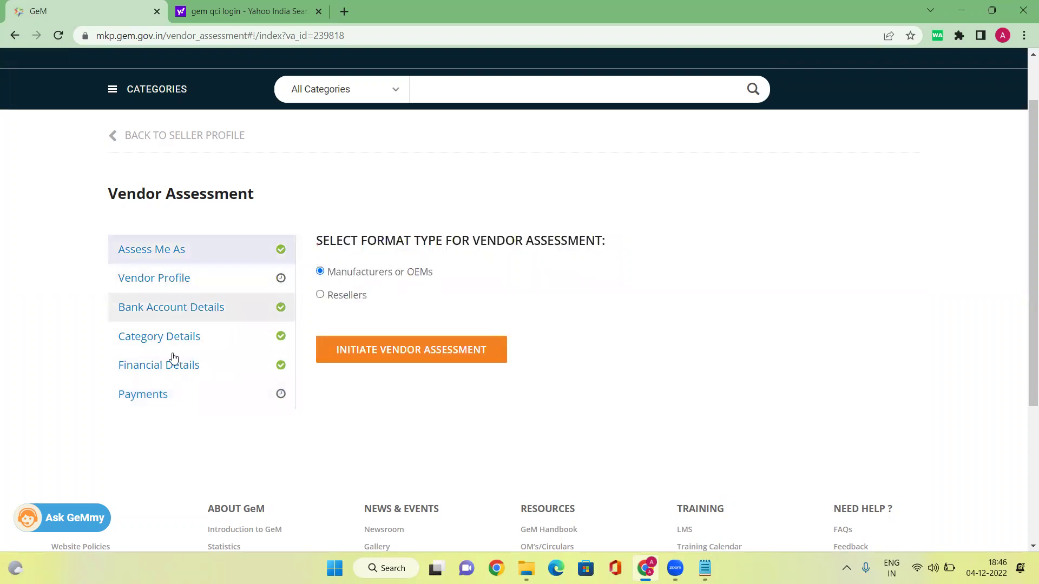
left_click(181, 337)
scroll(587, 368, "down", 3)
scroll(585, 368, "down", 3)
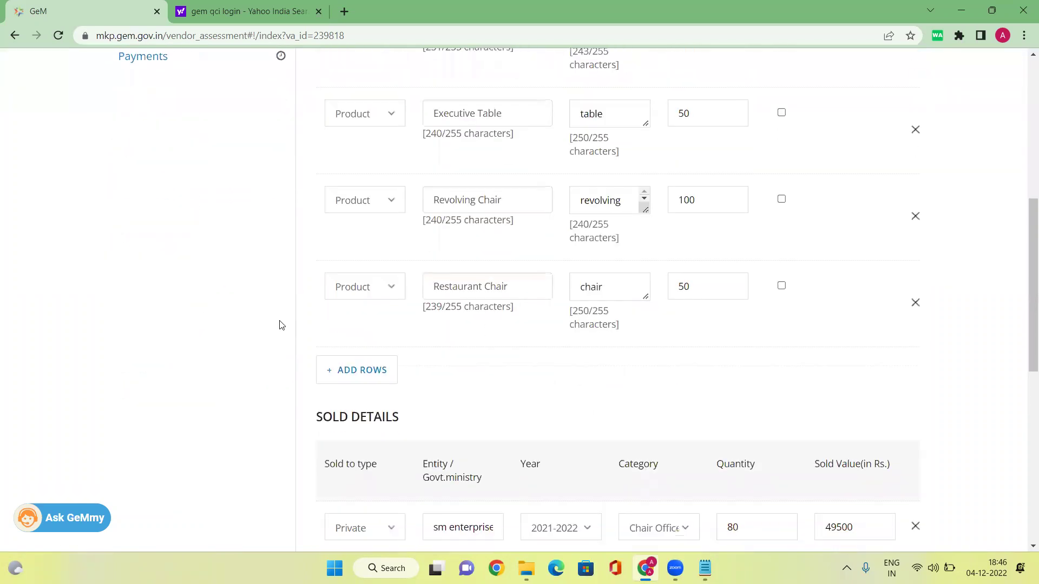
scroll(552, 276, "up", 4)
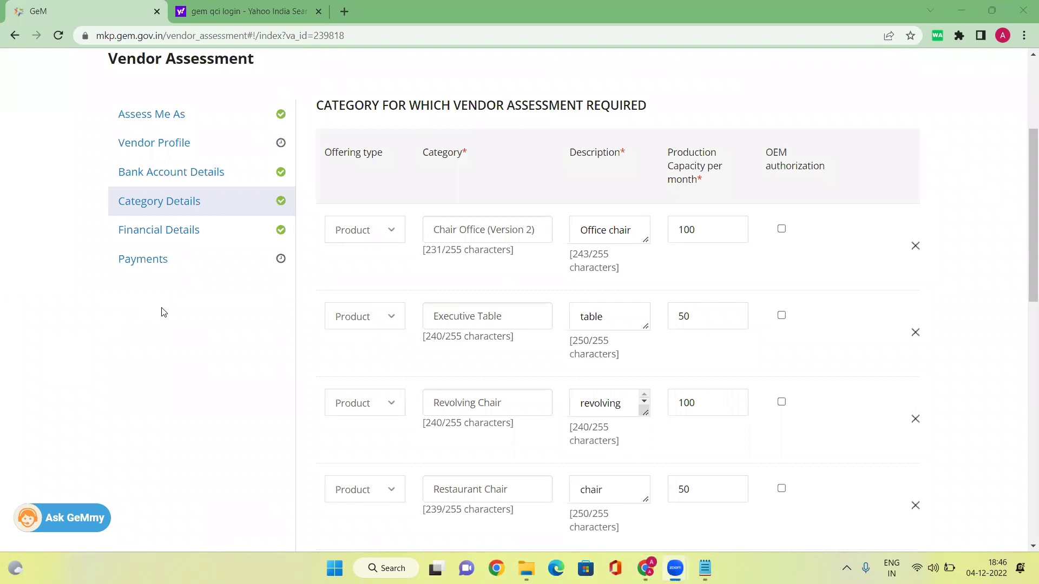
- Open the QCI - GeM site from the search results, close the results page and return to the vendor assessment
scroll(167, 313, "up", 1)
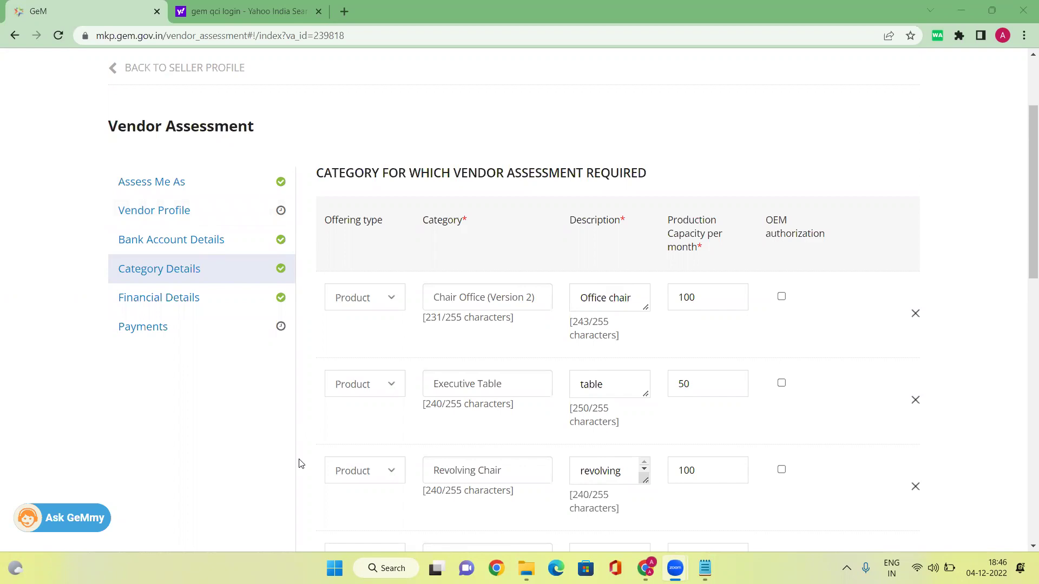
left_click(243, 12)
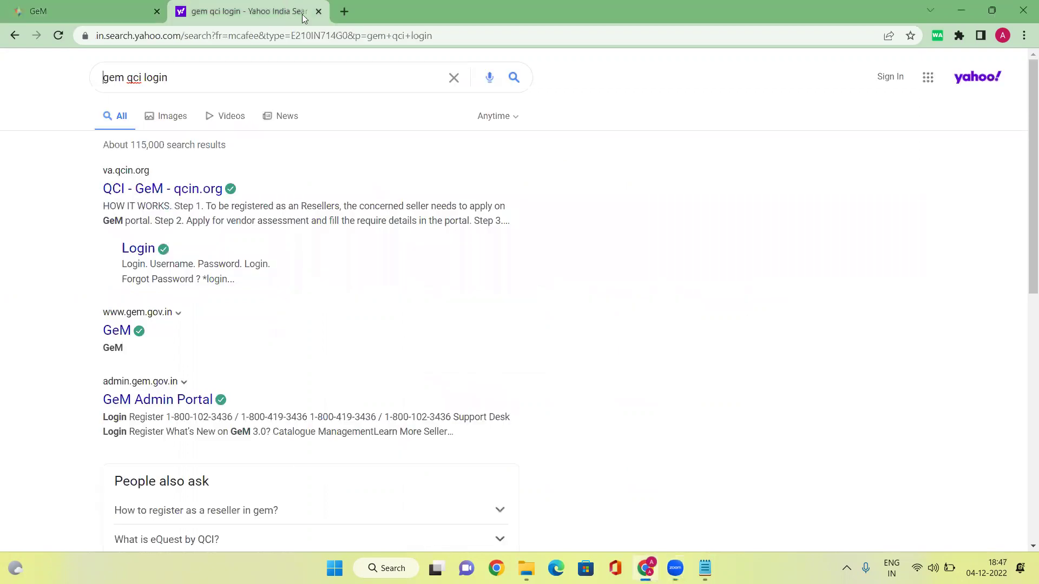
left_click(141, 191)
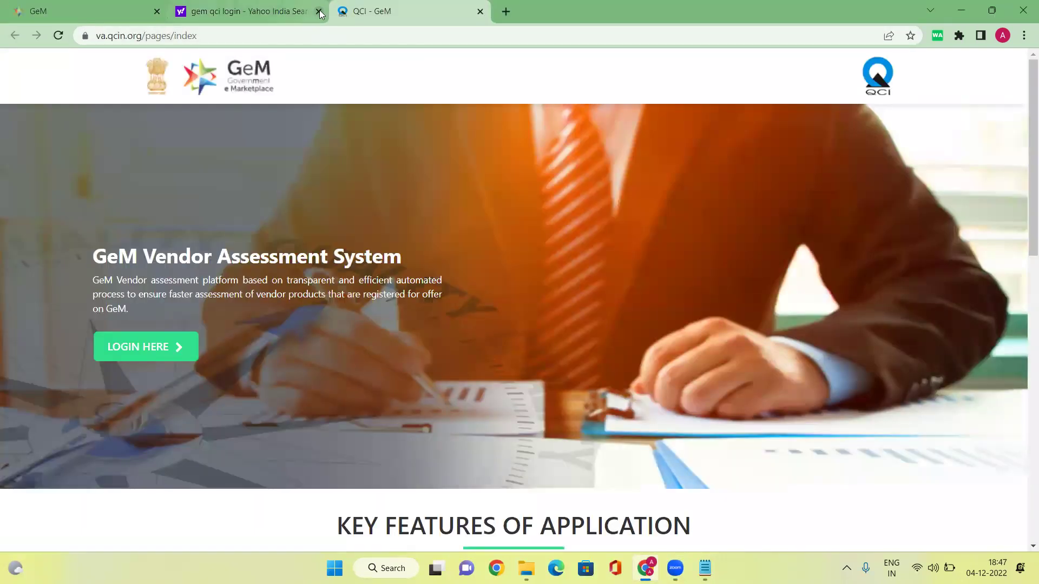
left_click(318, 12)
left_click(125, 14)
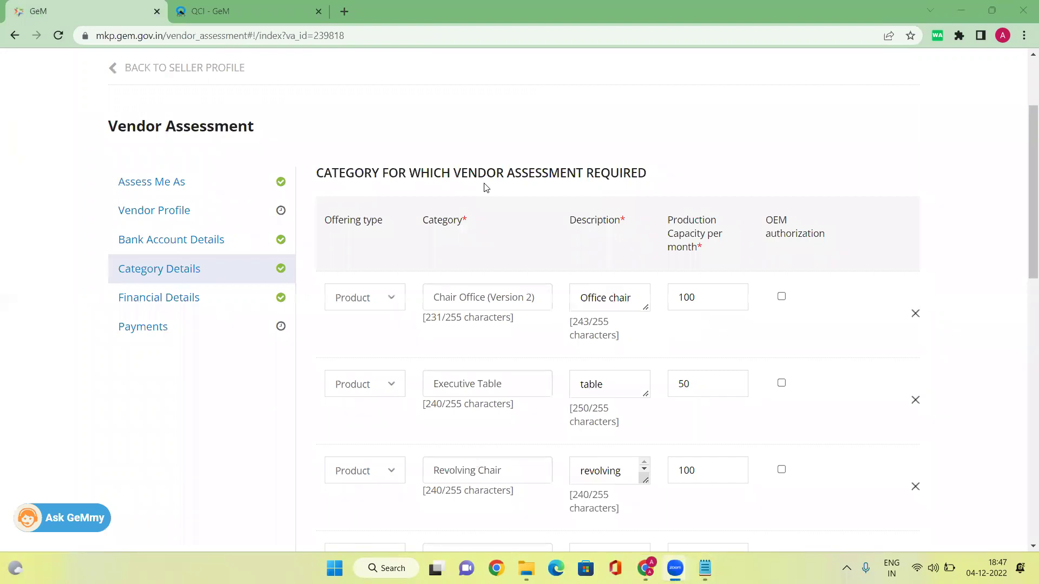
- View the username and password fields on the QCI - GeM login page and close that site
left_click(244, 11)
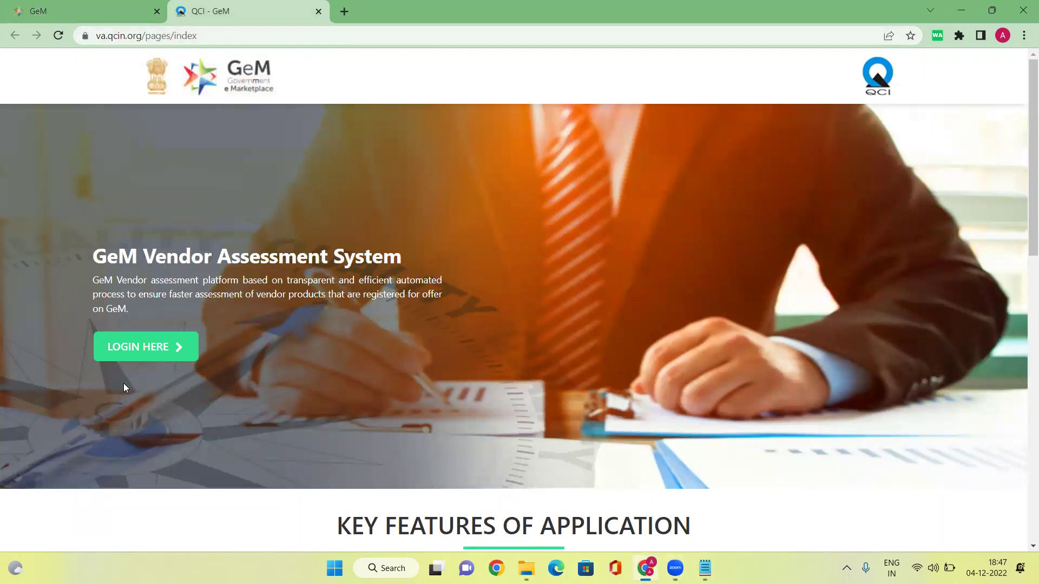
left_click(148, 348)
left_click(364, 287)
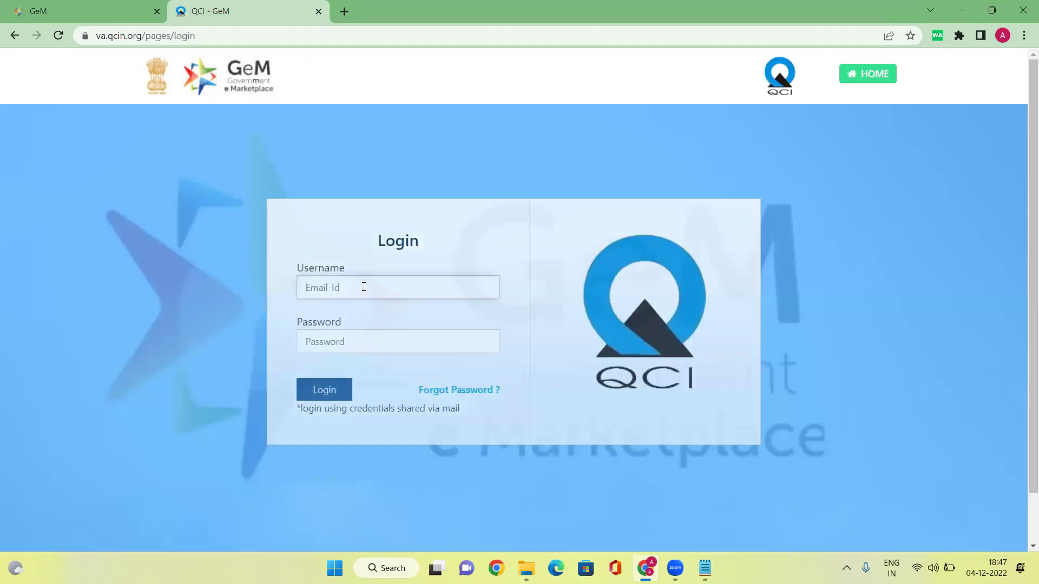
left_click(348, 345)
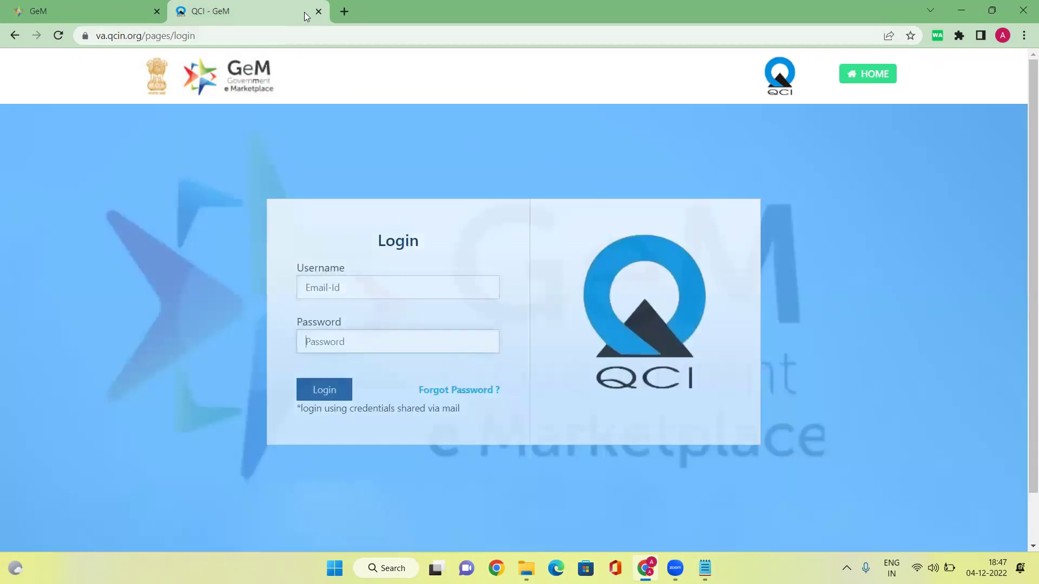
left_click(318, 12)
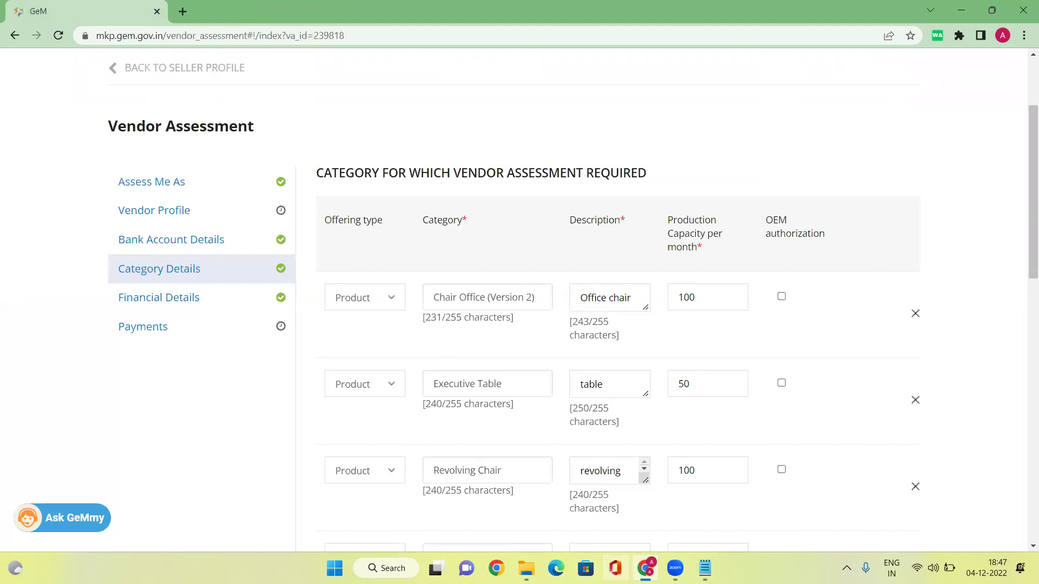
- Switch to another Chrome profile window and search Google for "gem qci login"
left_click(496, 568)
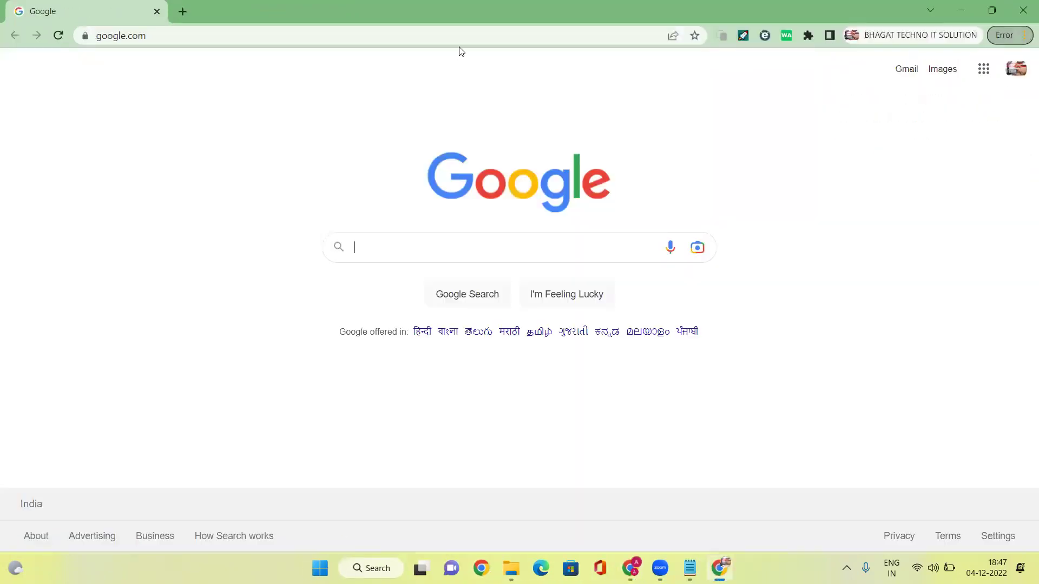
left_click(461, 34)
key("ctrl+v")
left_click_drag(283, 32, 111, 9)
key("BackSpace")
type("ge")
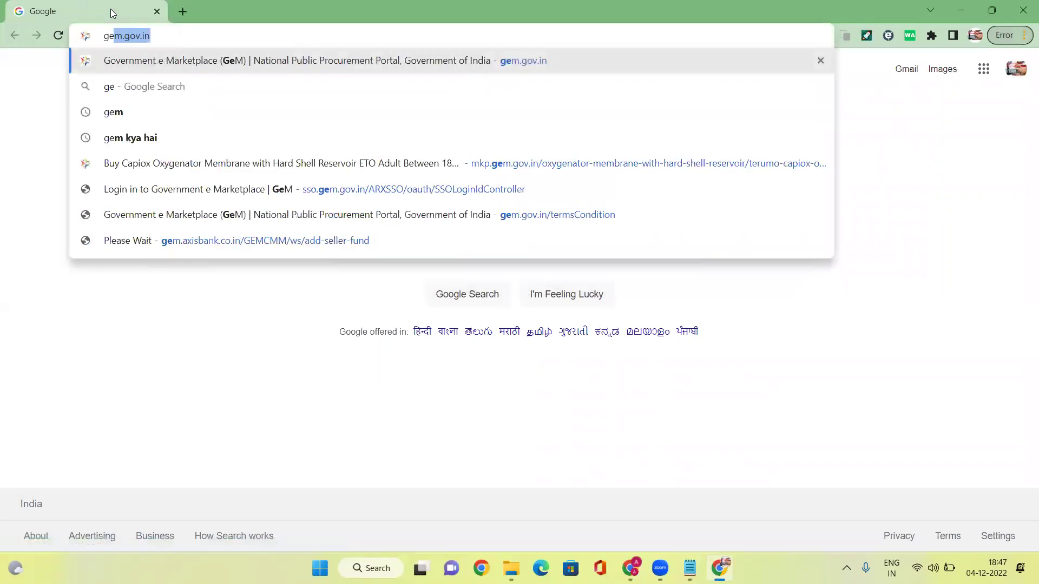
type("m qci")
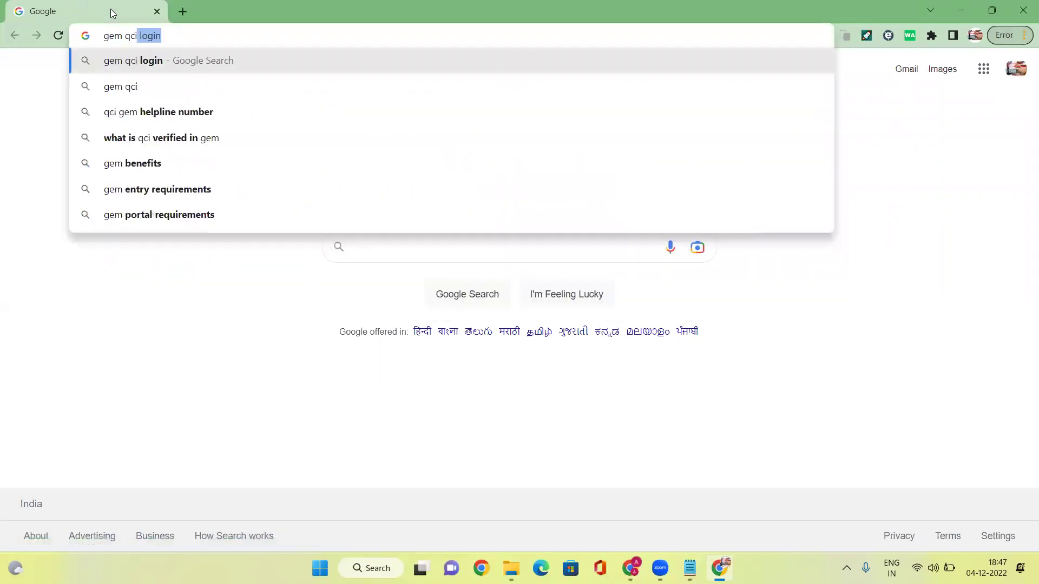
key("Return")
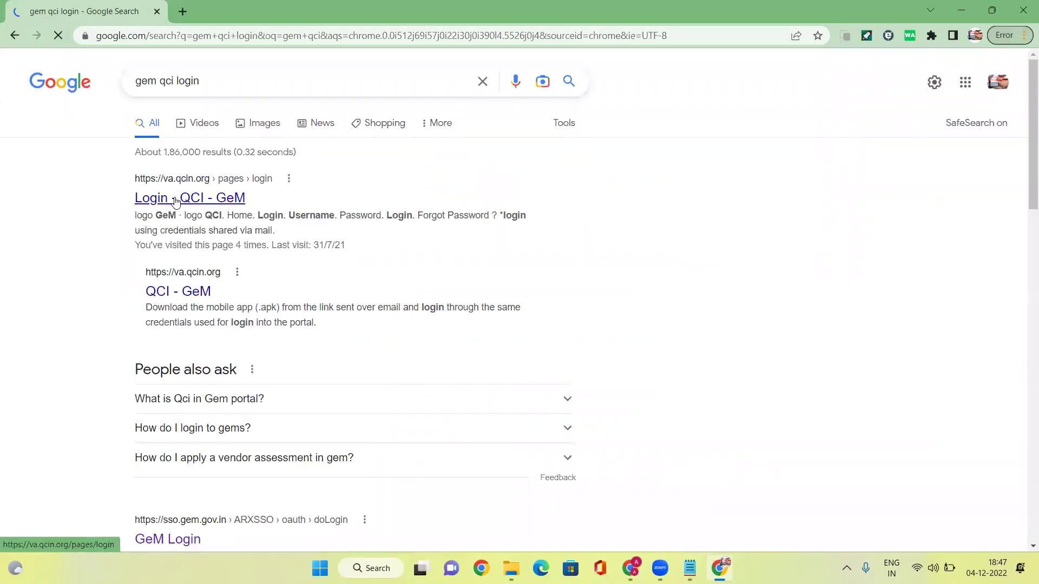
- Log in to the QCI - GeM portal with the saved credentials and open the Manual for Vendors
left_click(176, 201)
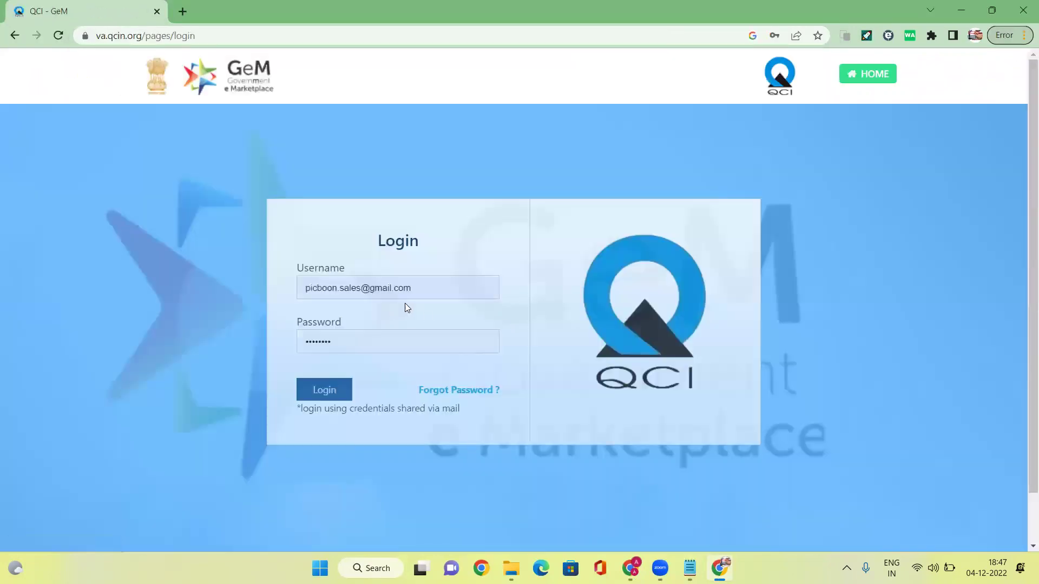
left_click(336, 392)
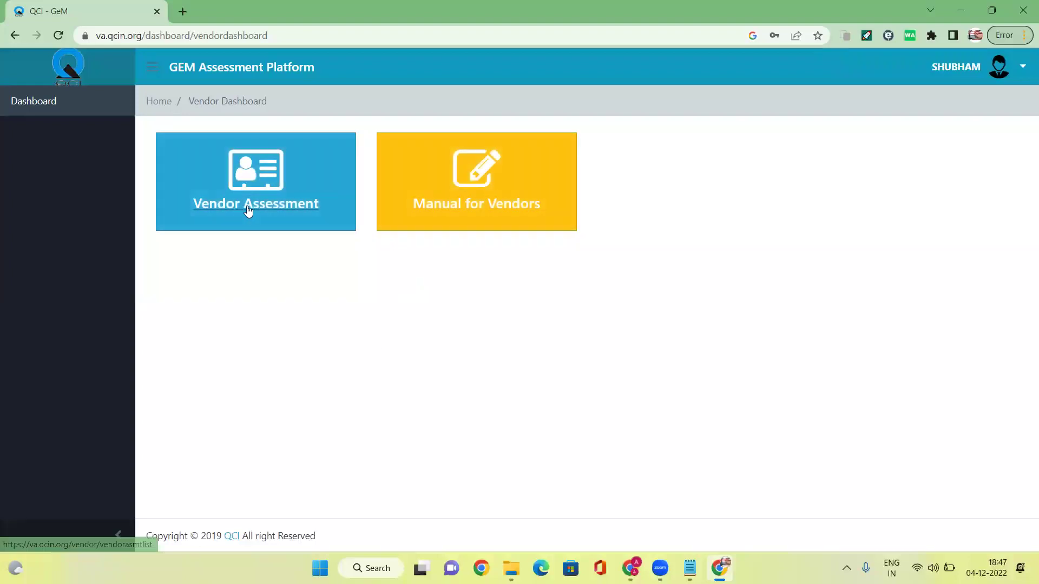
left_click(486, 212)
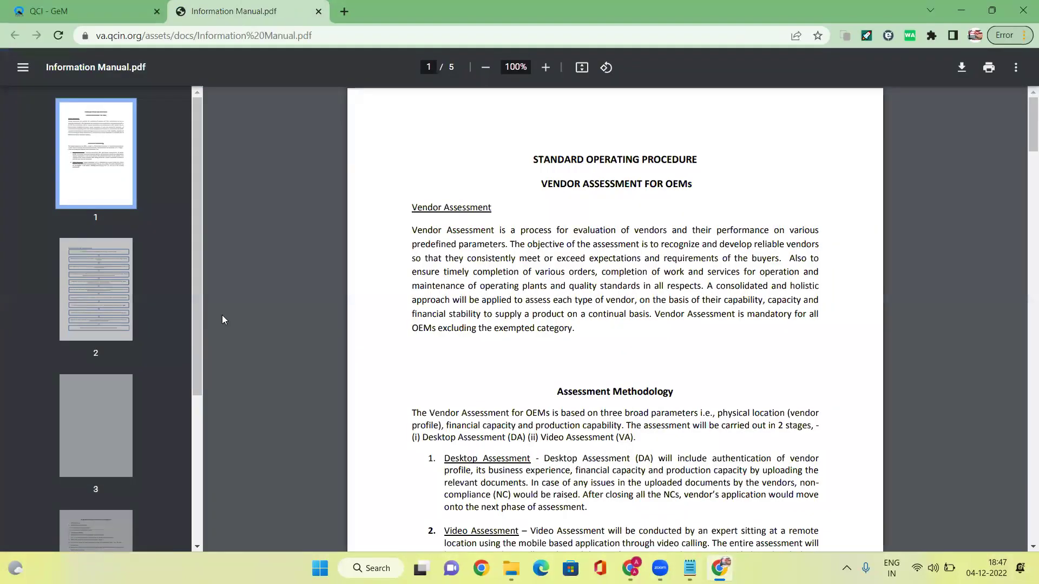
- Read through the manual's assessment methodology, workflow of the assessment and list of required documents
scroll(487, 339, "down", 8)
scroll(485, 334, "up", 5)
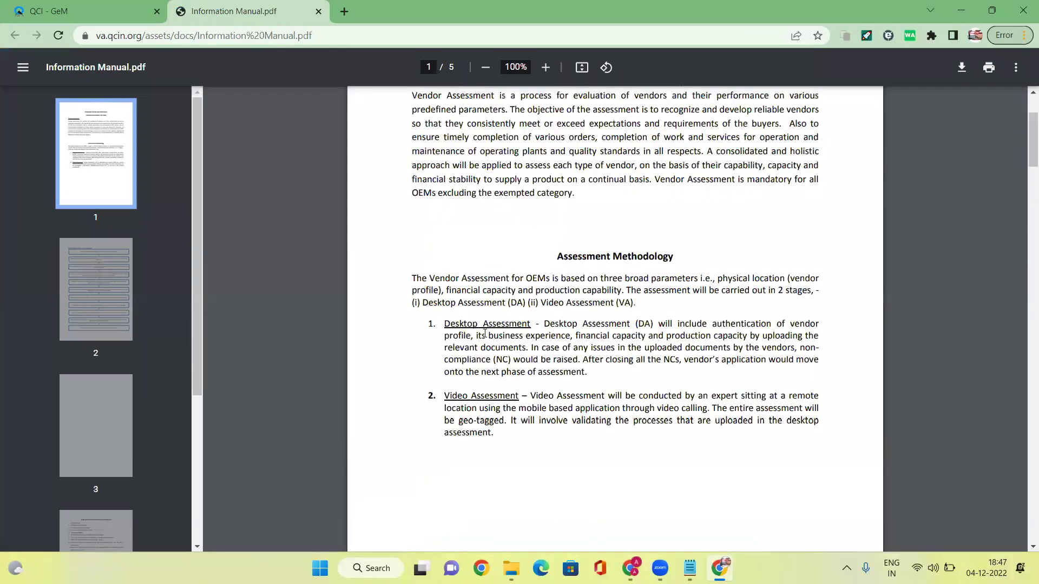
scroll(470, 326, "down", 10)
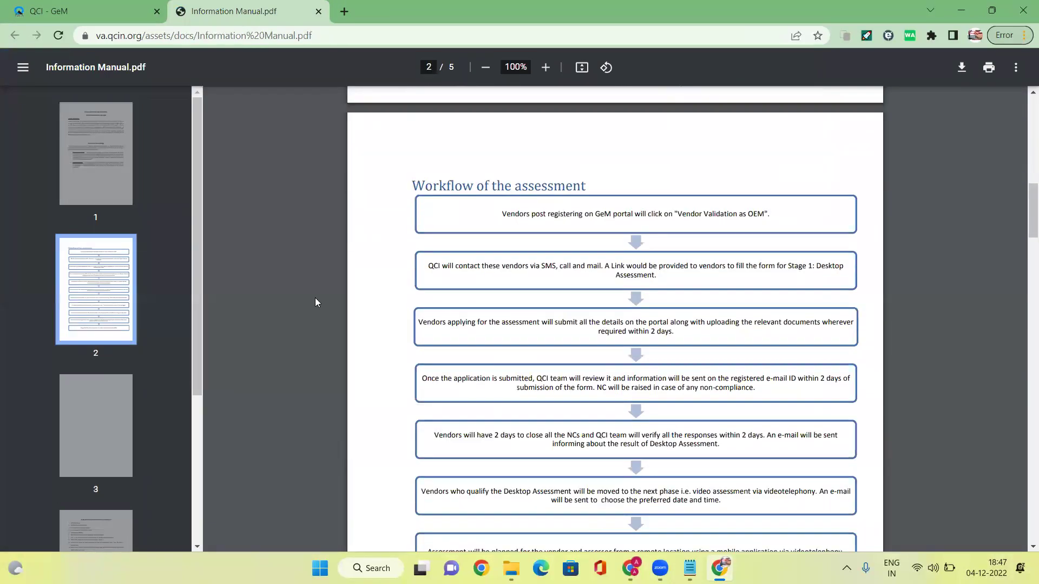
left_click_drag(494, 214, 746, 215)
scroll(677, 344, "down", 20)
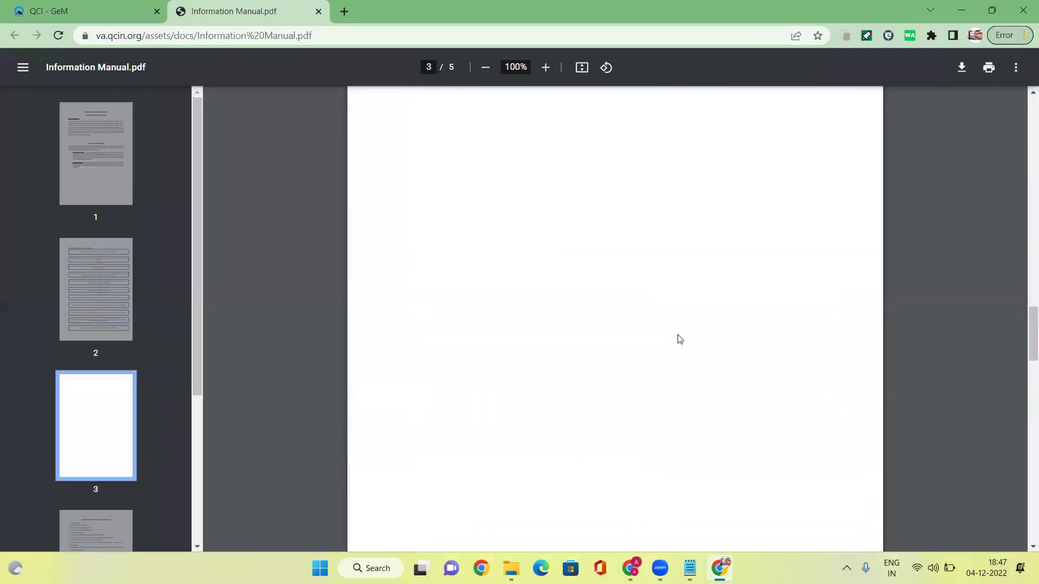
scroll(678, 339, "down", 3)
left_click_drag(506, 232, 726, 232)
scroll(700, 271, "down", 16)
scroll(700, 270, "up", 5)
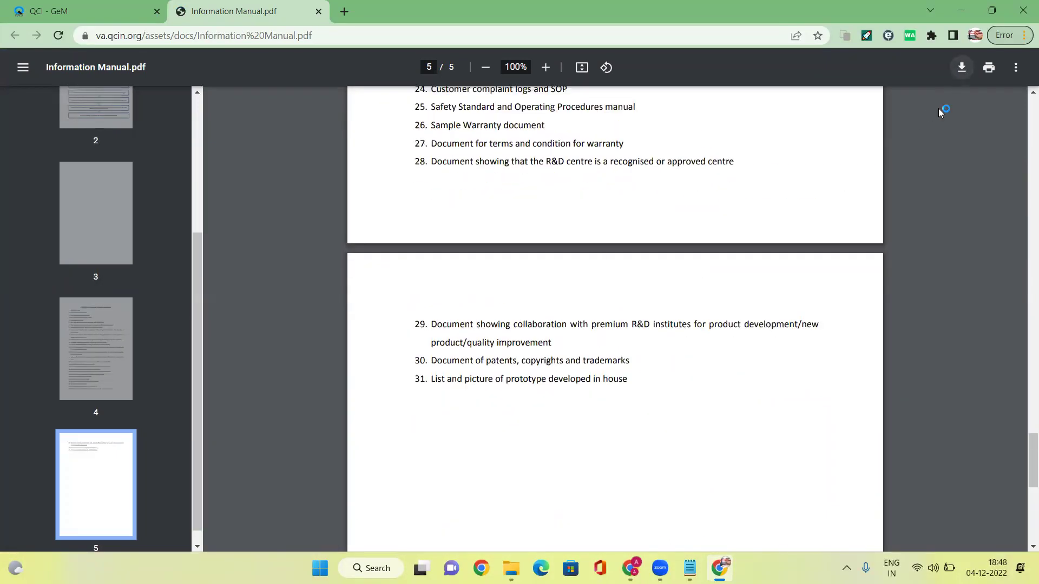
- Save the information manual to the Desktop as "GEM QCI"
left_click(54, 131)
left_click(194, 253)
type("gem qci")
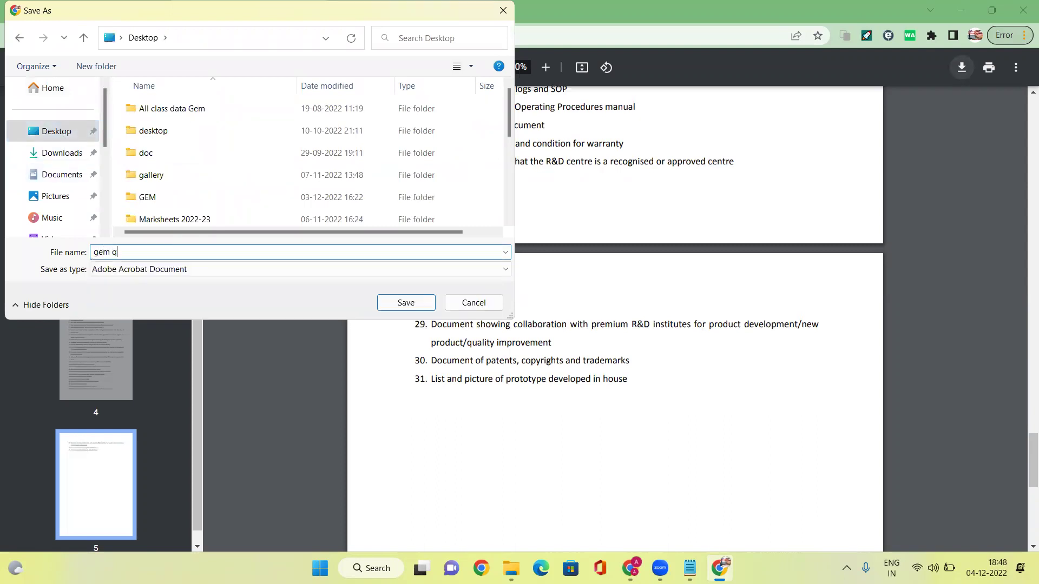
key("BackSpace")
key("BackSpace")
key("BackSpace")
key("BackSpace")
key("BackSpace")
key("BackSpace")
key("BackSpace")
key("Caps_Lock")
type("GEM Q")
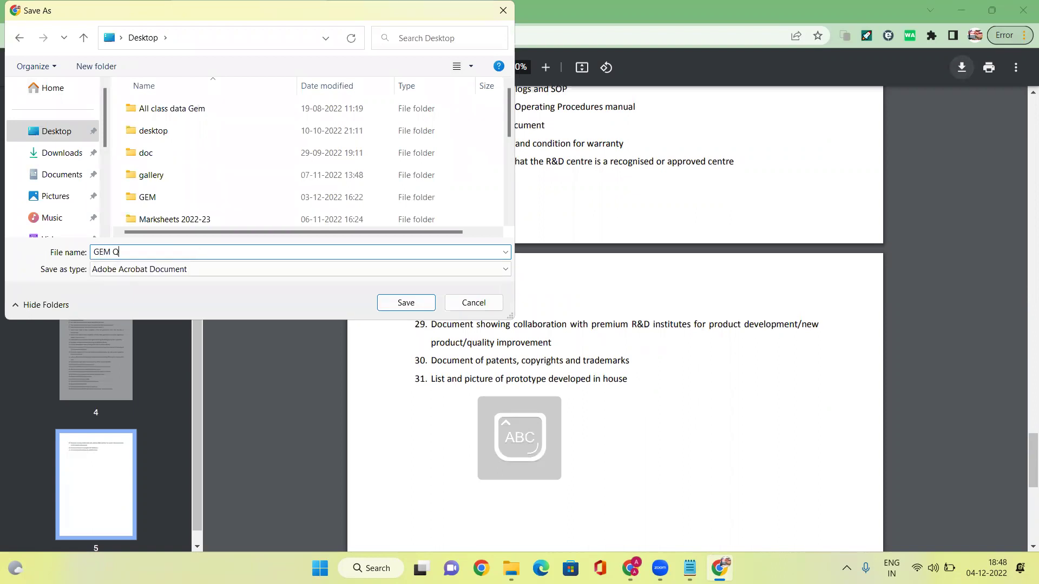
type("CI")
key("Return")
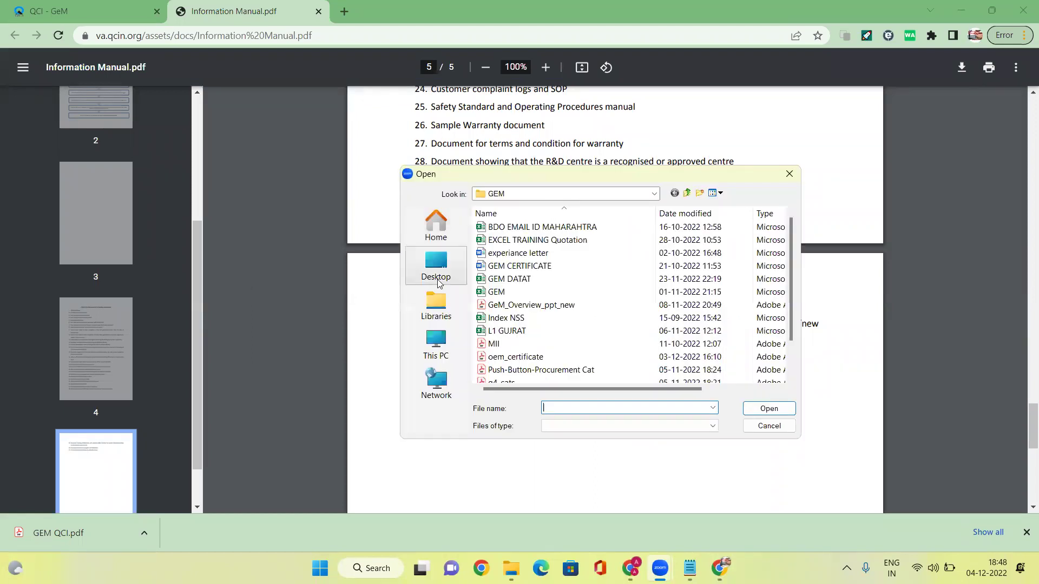
- Choose the GEM QCI PDF from the Desktop in Zoom's file dialog, and dismiss the dialog
left_click(437, 280)
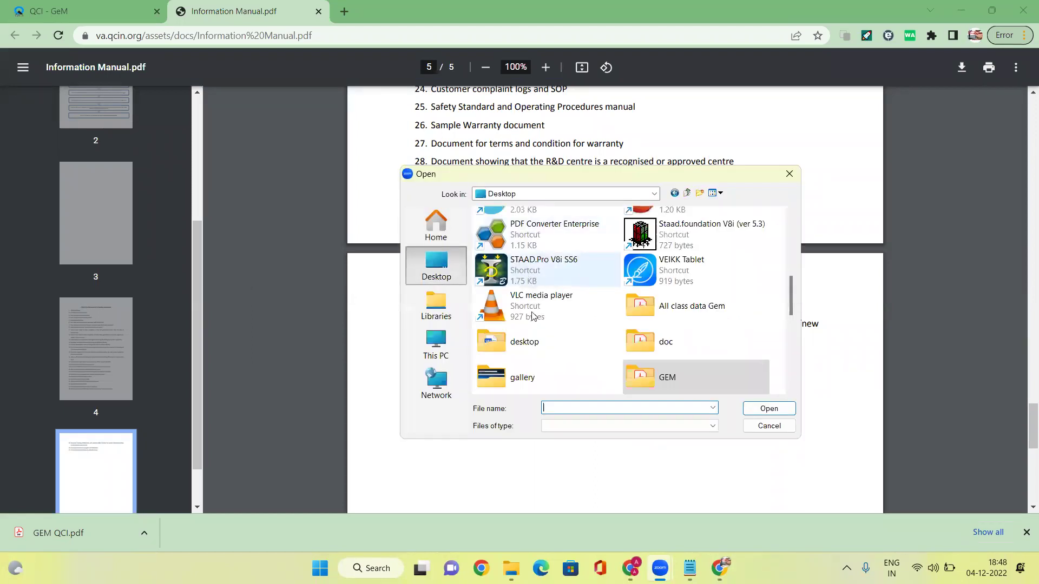
scroll(676, 319, "down", 2)
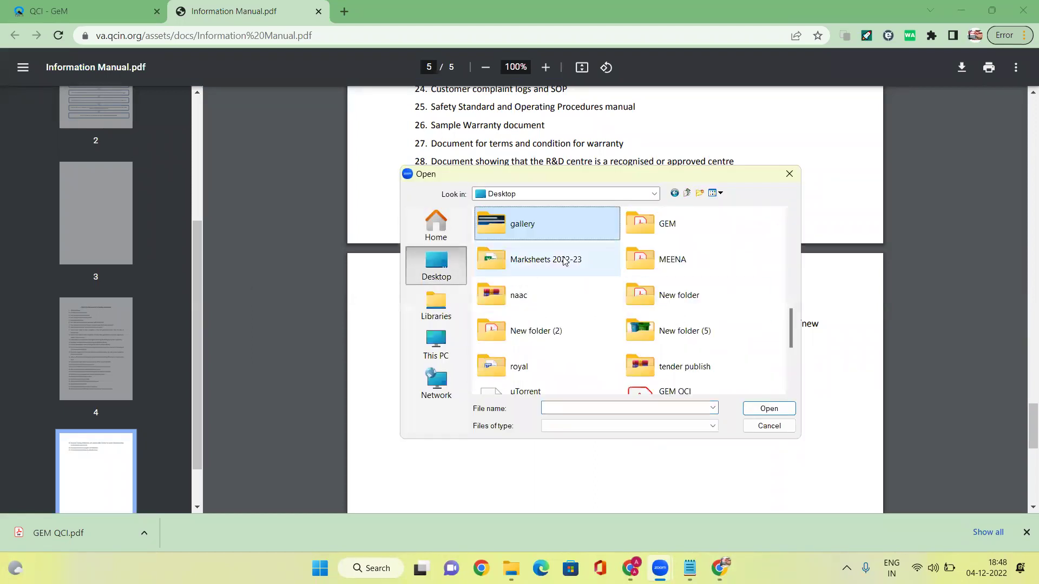
scroll(595, 284, "down", 2)
left_click(664, 248)
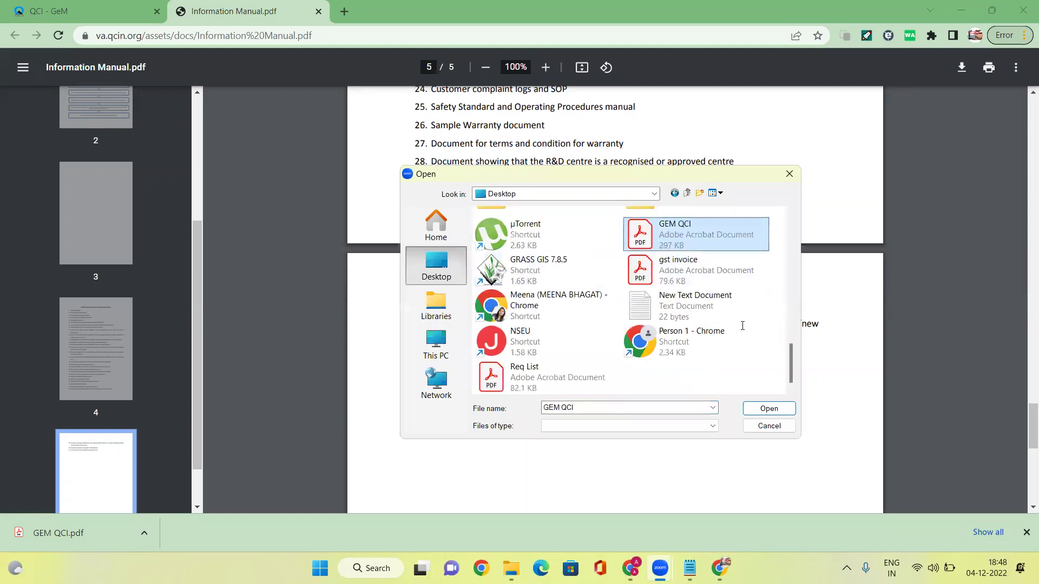
double_click(664, 247)
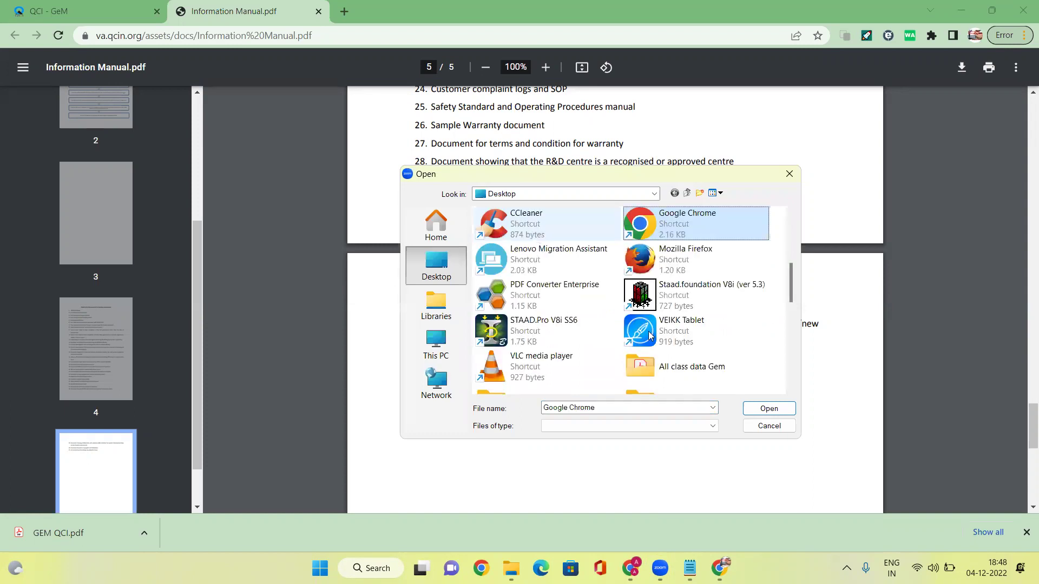
scroll(653, 338, "down", 5)
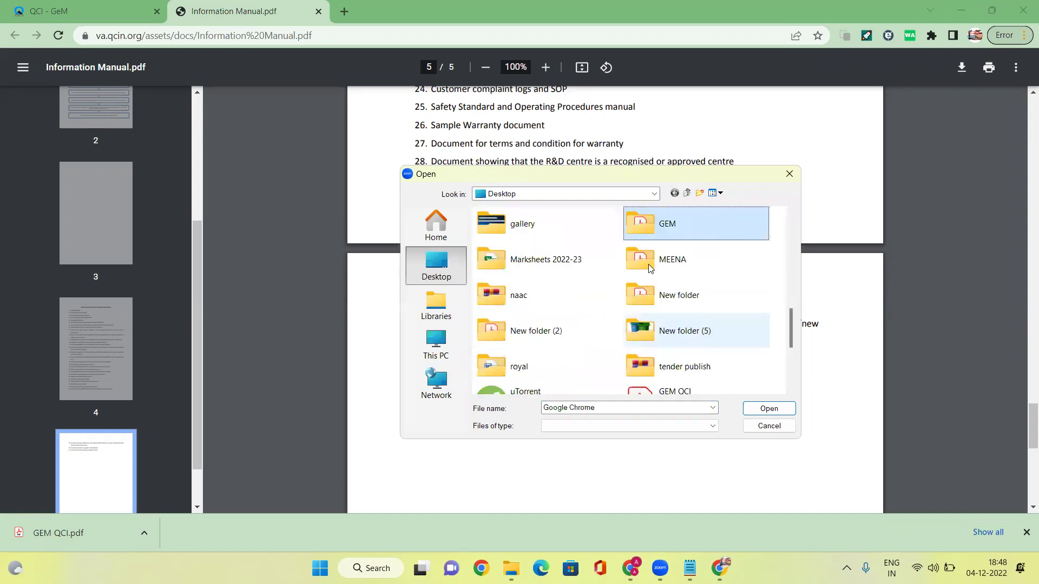
key("Escape")
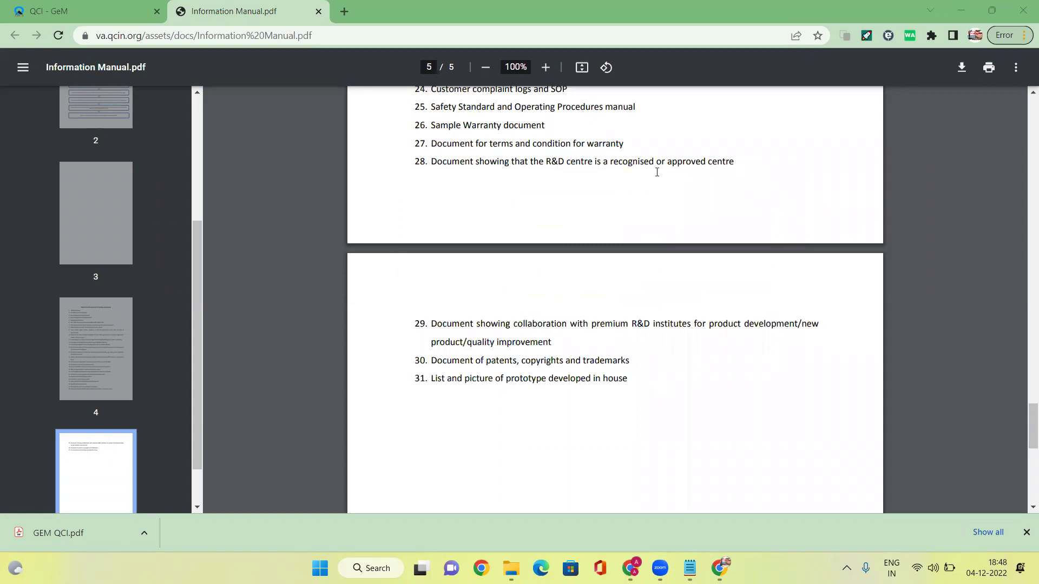
- Examine the Desktop Assessment and Video Assessment descriptions under Assessment Methodology in the information manual, highlighting key phrases
left_click(155, 17)
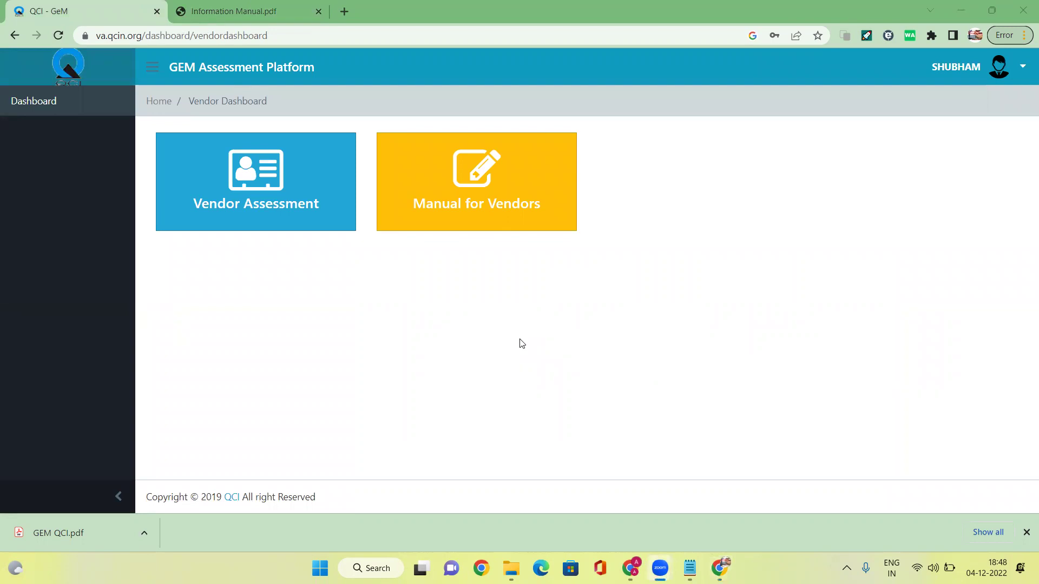
left_click(248, 12)
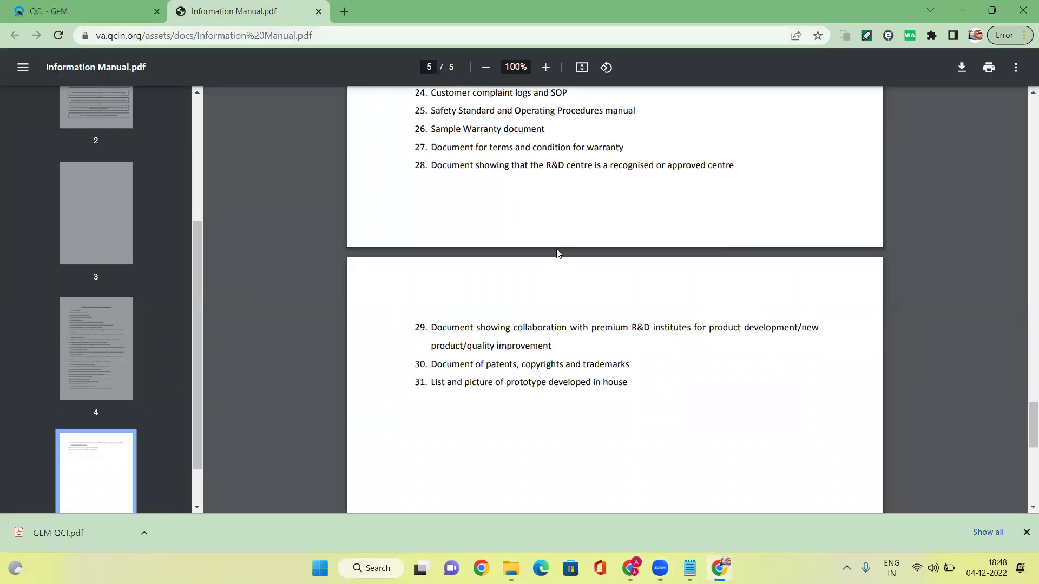
scroll(557, 253, "up", 20)
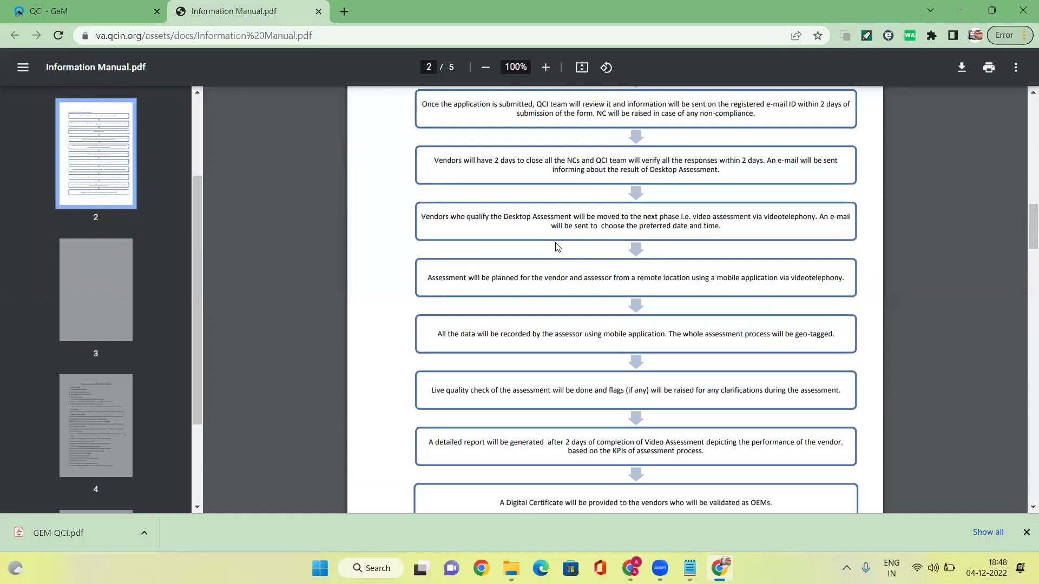
scroll(558, 247, "up", 15)
left_click_drag(445, 323, 531, 323)
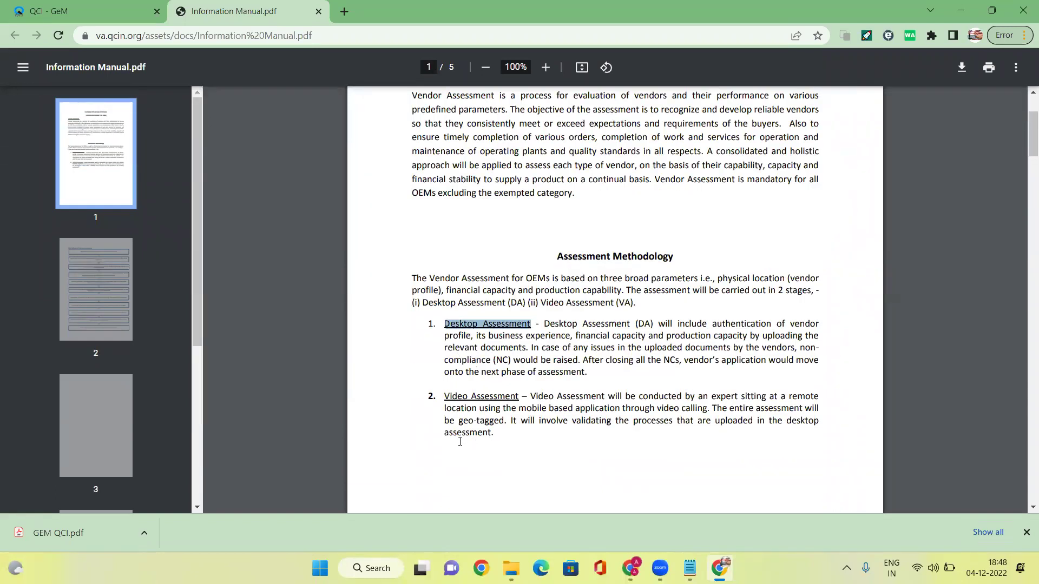
left_click_drag(443, 396, 519, 398)
left_click(573, 380)
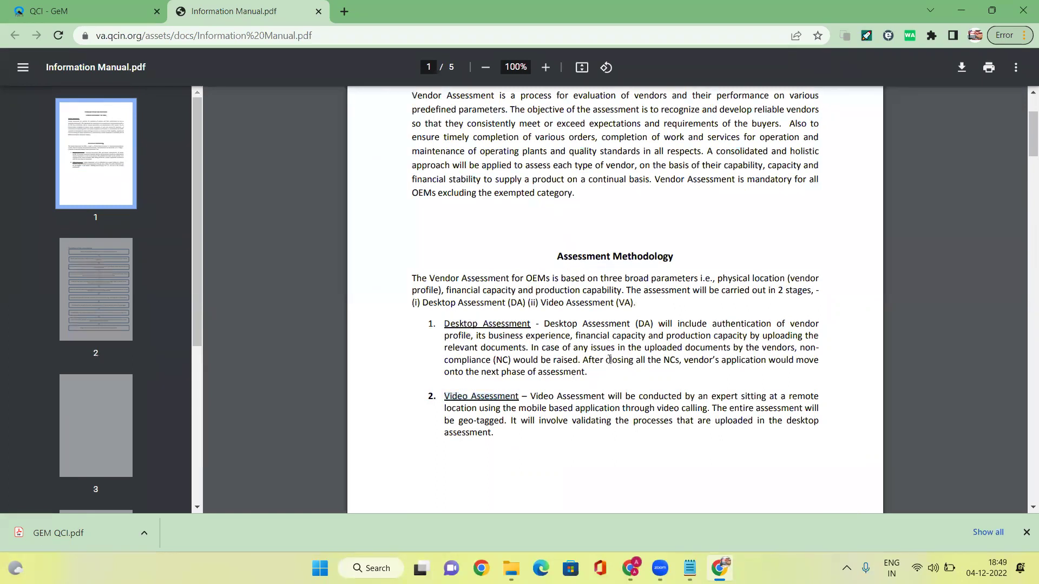
left_click_drag(544, 324, 653, 323)
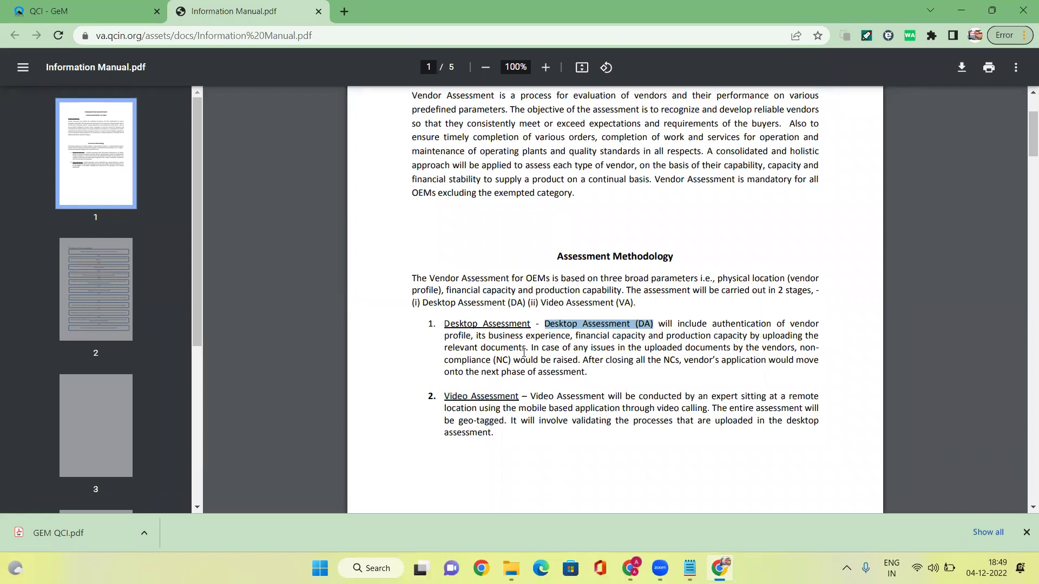
left_click_drag(451, 335, 732, 336)
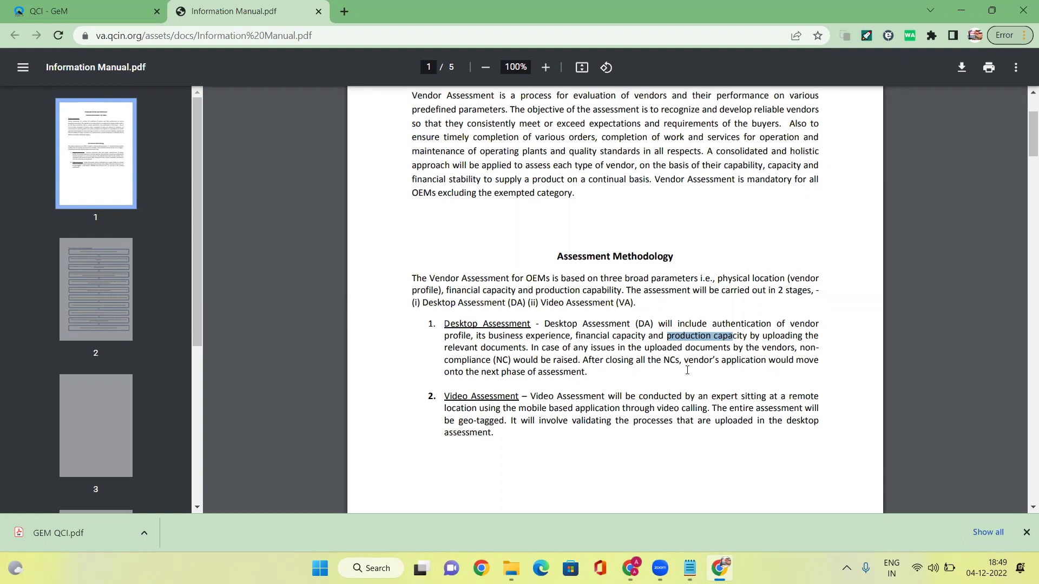
- Reread the two assessment stages in the information manual, marking the Video Assessment heading and the Desktop Assessment text
scroll(652, 395, "down", 1)
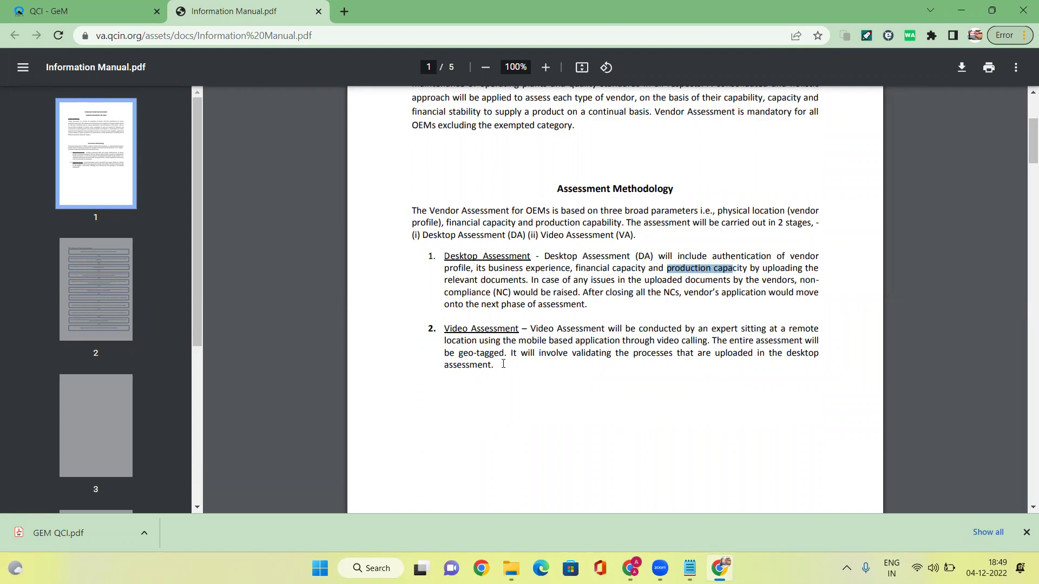
left_click_drag(460, 354, 499, 350)
left_click(530, 357)
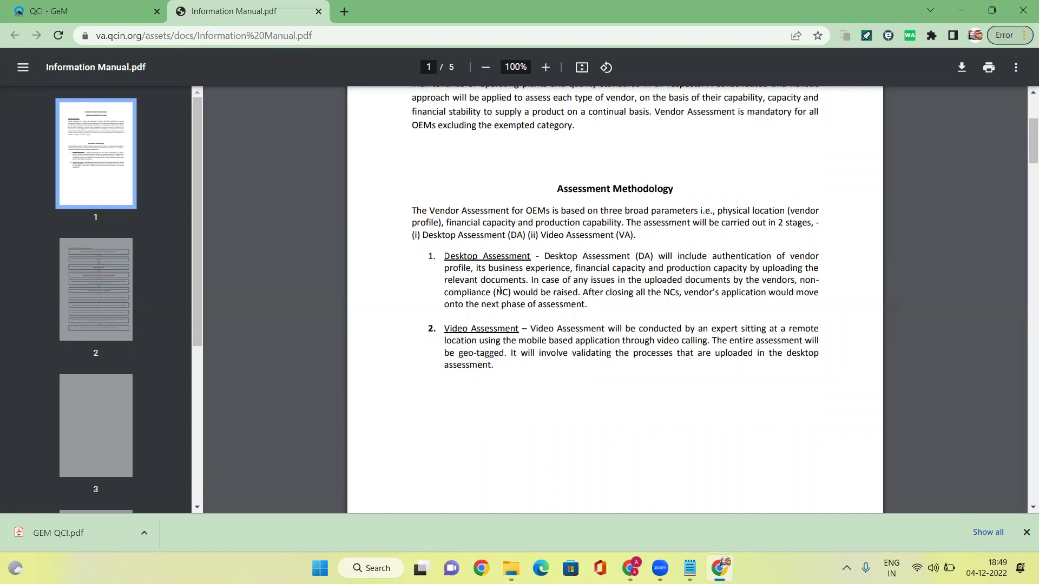
left_click_drag(519, 329, 447, 328)
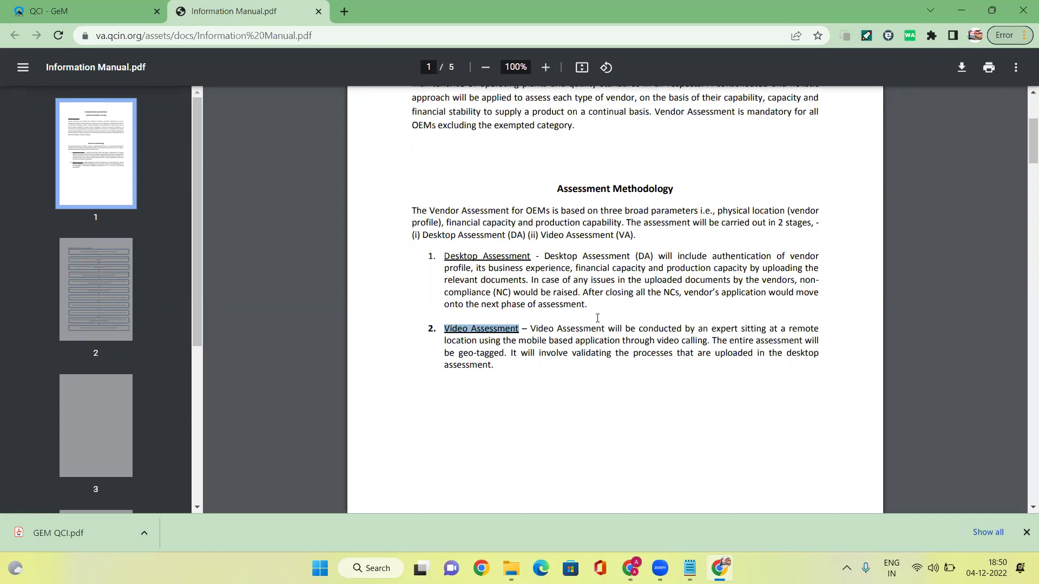
left_click(686, 358)
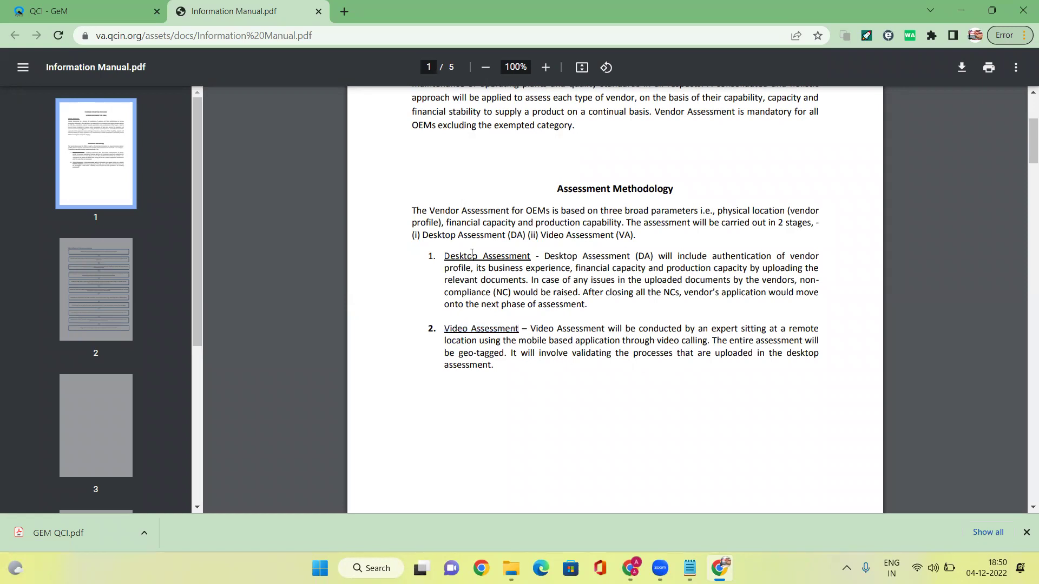
left_click_drag(444, 256, 531, 363)
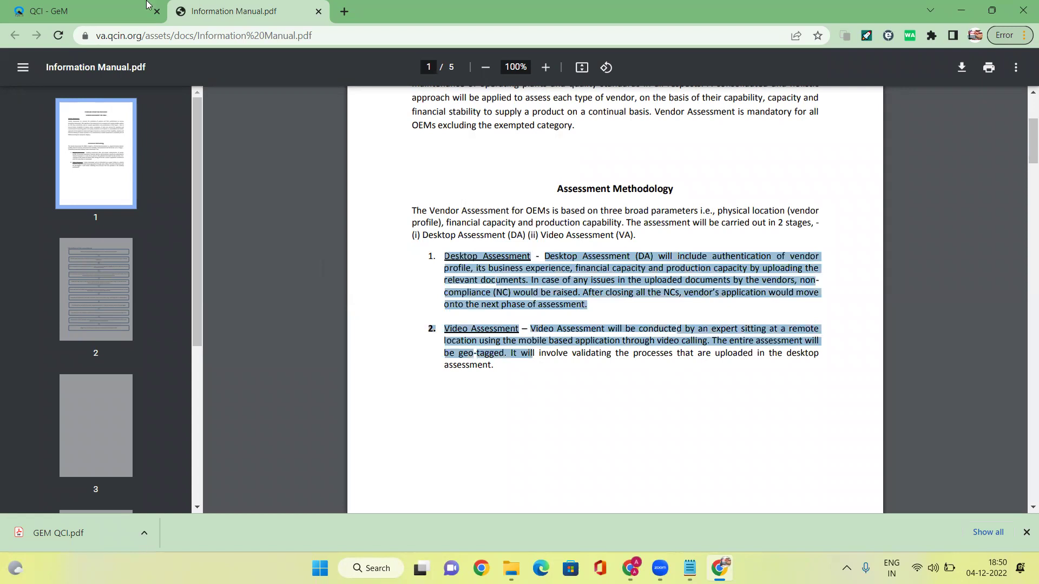
- Switch to the QCI portal, check the ID and stage of the listed vendor assessment, and open its Desktop Assessment form
left_click(122, 13)
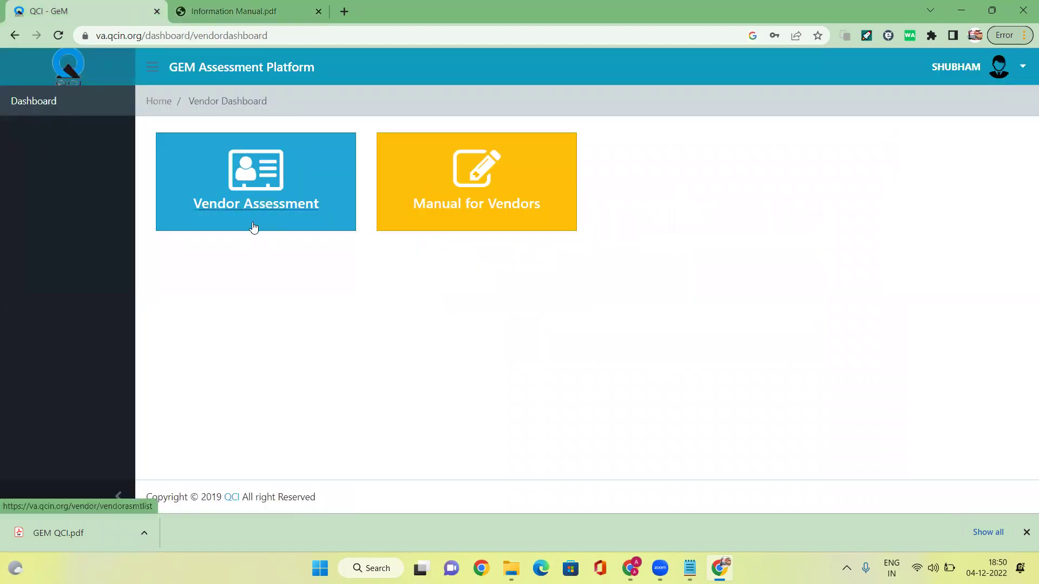
left_click(258, 210)
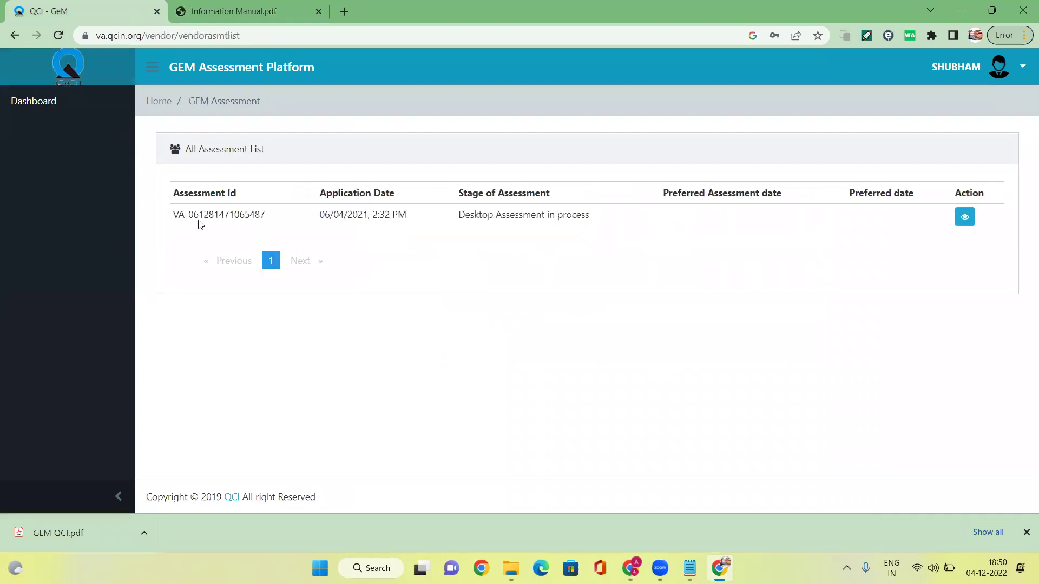
left_click_drag(175, 213, 287, 217)
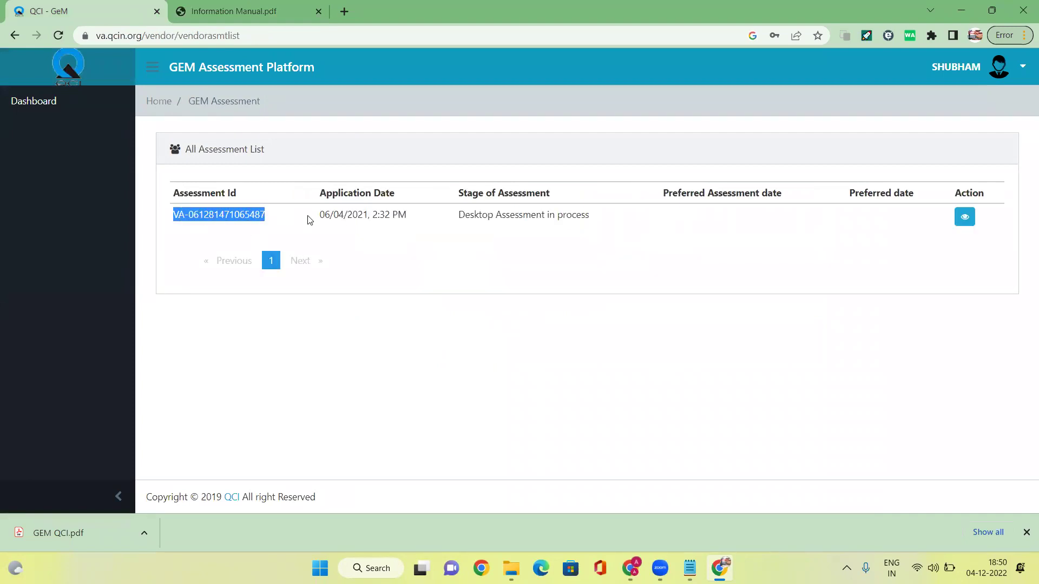
left_click_drag(466, 214, 623, 219)
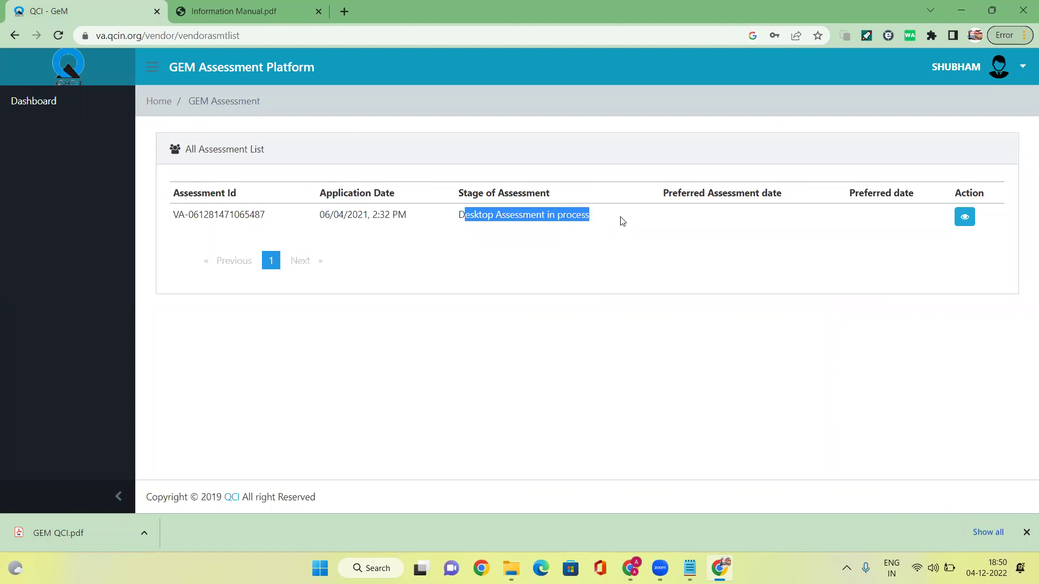
left_click(534, 226)
left_click(965, 218)
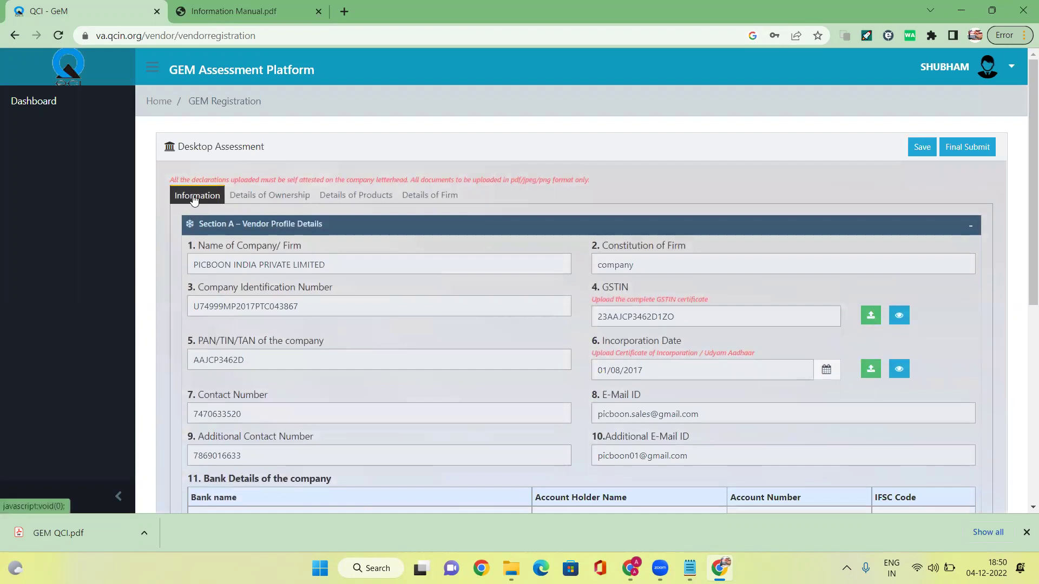
- Examine the GSTIN field, its certificate upload option and the remaining vendor details in the Information section
double_click(615, 288)
left_click_drag(604, 318, 700, 318)
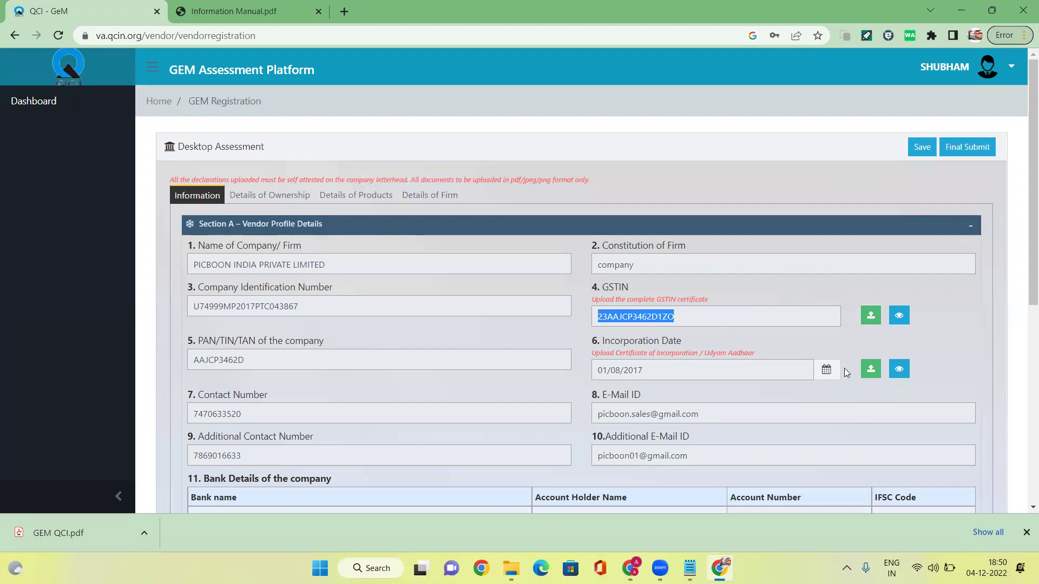
left_click(872, 319)
scroll(364, 333, "down", 8)
scroll(364, 327, "up", 8)
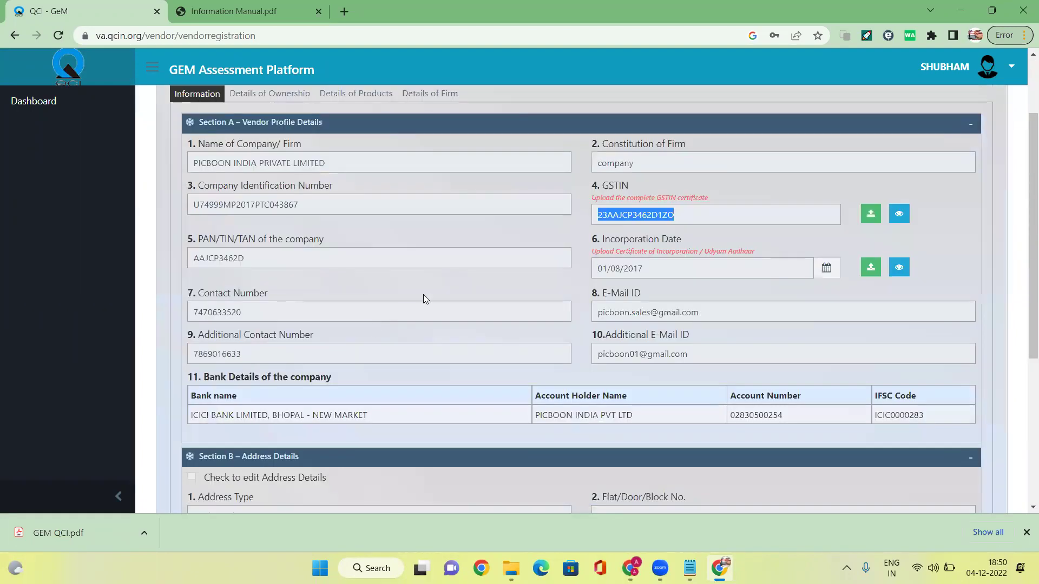
- Look through the questions and document upload requirements in Details of Firm and Details of Products
left_click(423, 195)
scroll(578, 337, "down", 13)
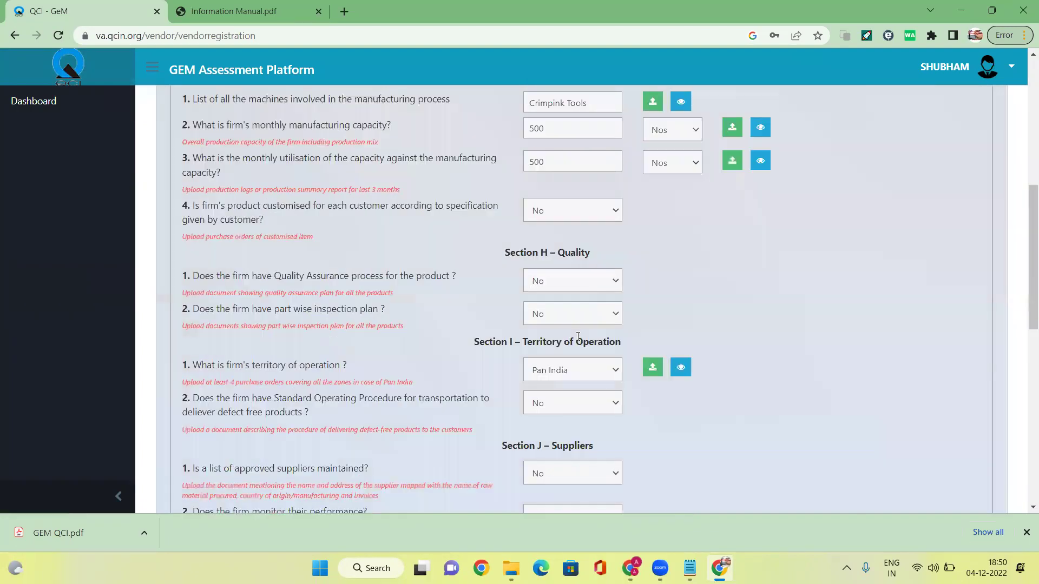
scroll(577, 336, "down", 3)
scroll(579, 270, "up", 18)
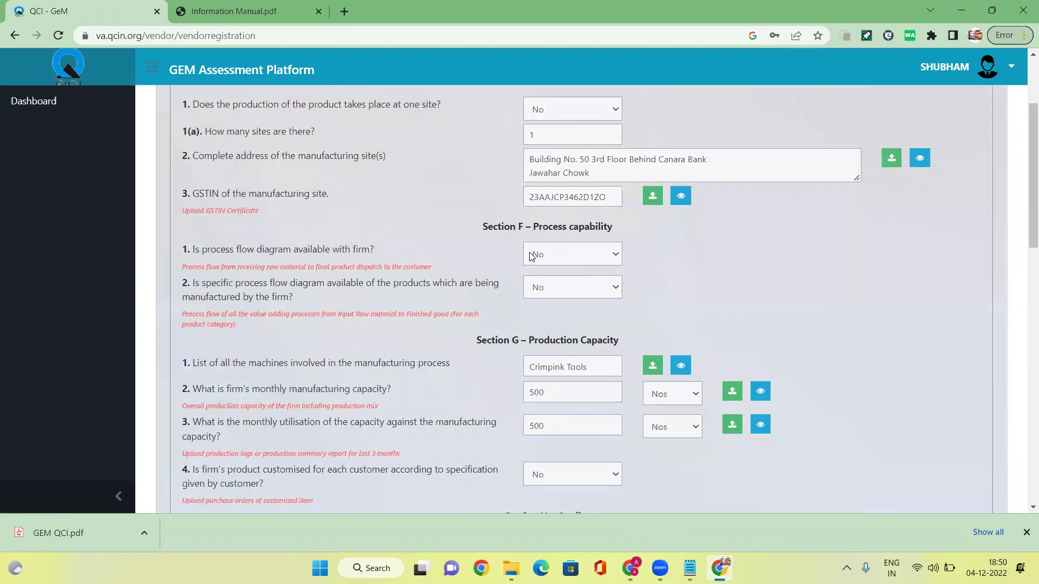
left_click(373, 196)
scroll(561, 278, "down", 10)
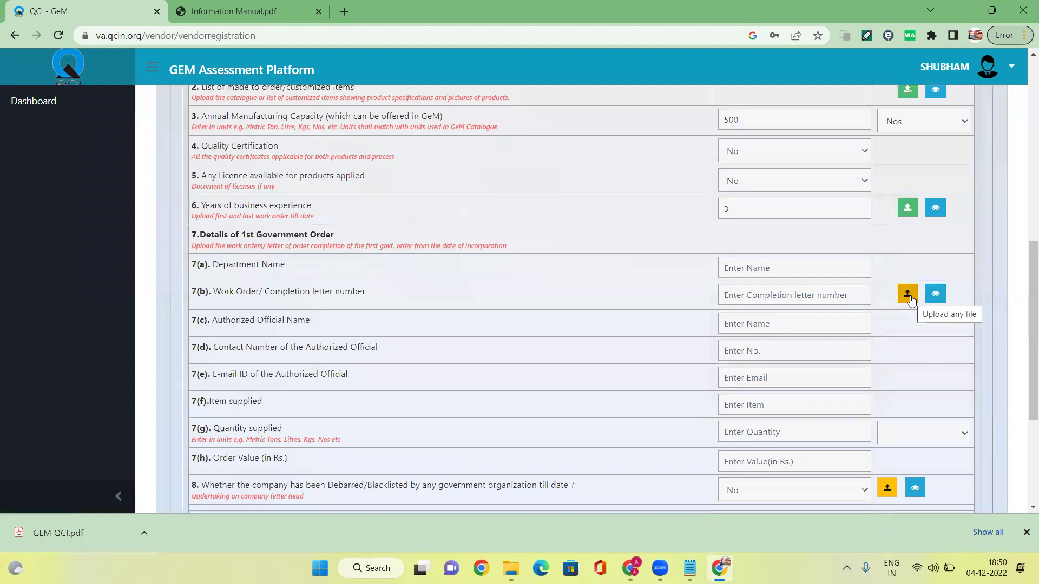
scroll(885, 324, "up", 10)
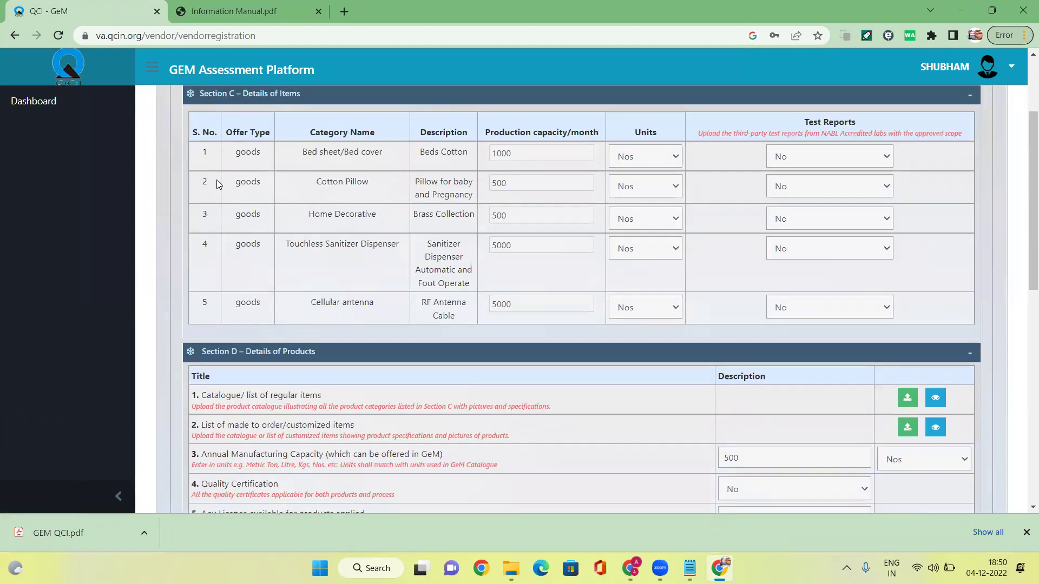
- Return to Information, view the list of documents uploaded for the GSTIN, and close it
left_click(198, 197)
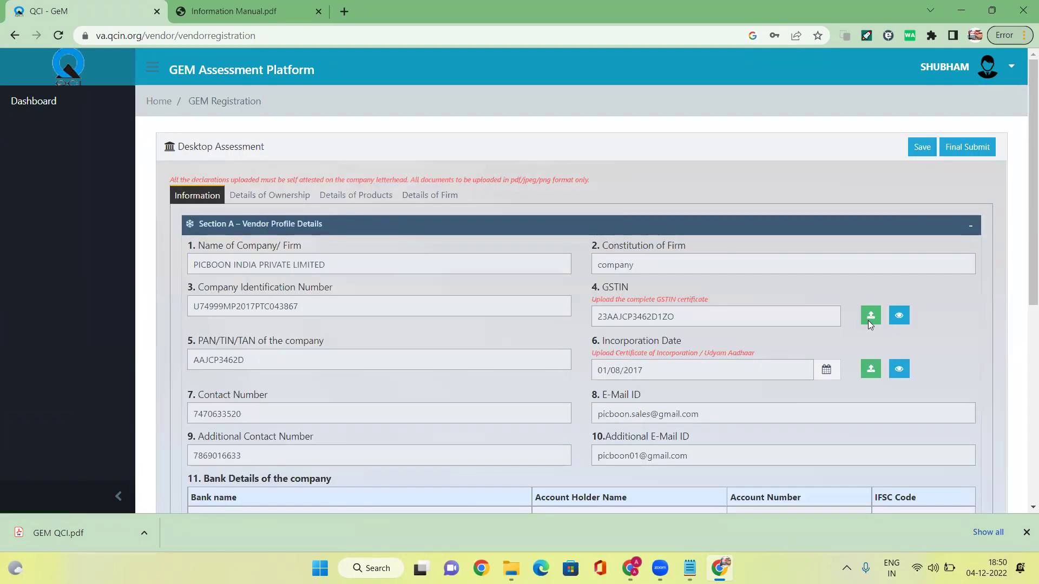
left_click(899, 317)
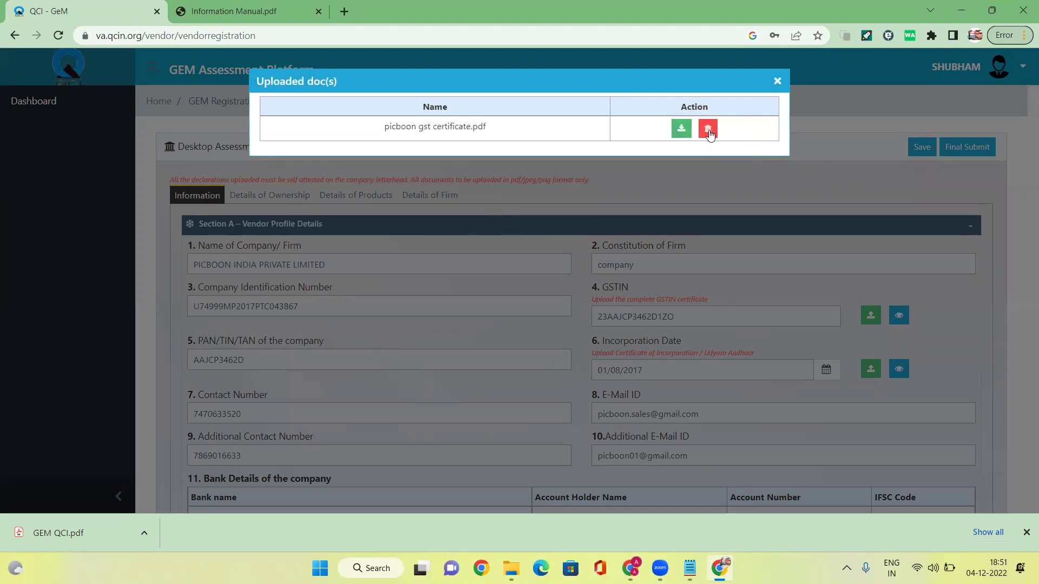
left_click(777, 81)
- Examine the incorporation date field and the upload instructions for the Certificate of Incorporation / Udyam Aadhaar and GSTIN certificate
scroll(690, 281, "down", 1)
left_click_drag(604, 273, 698, 274)
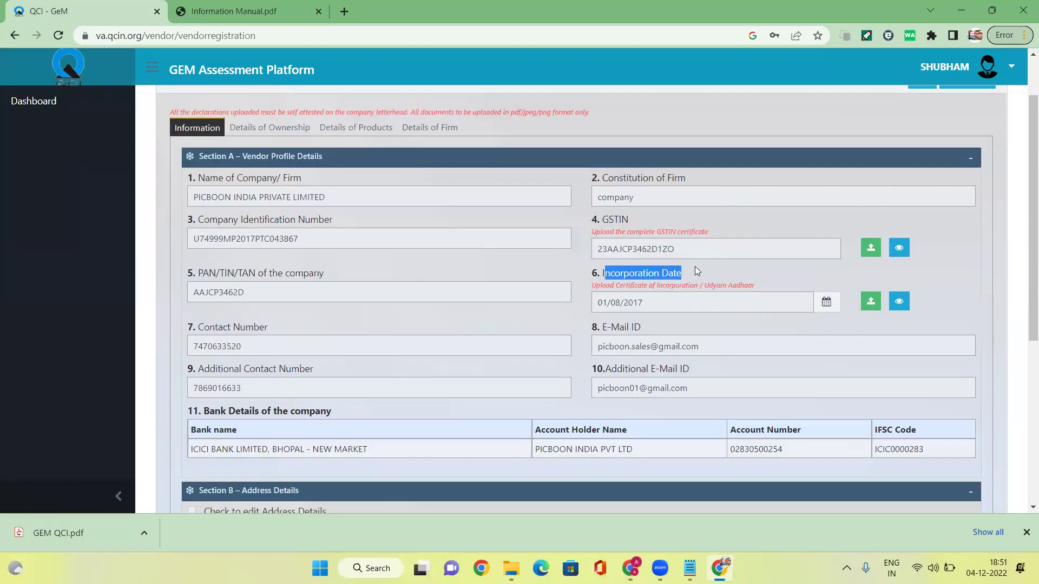
scroll(690, 296, "down", 3)
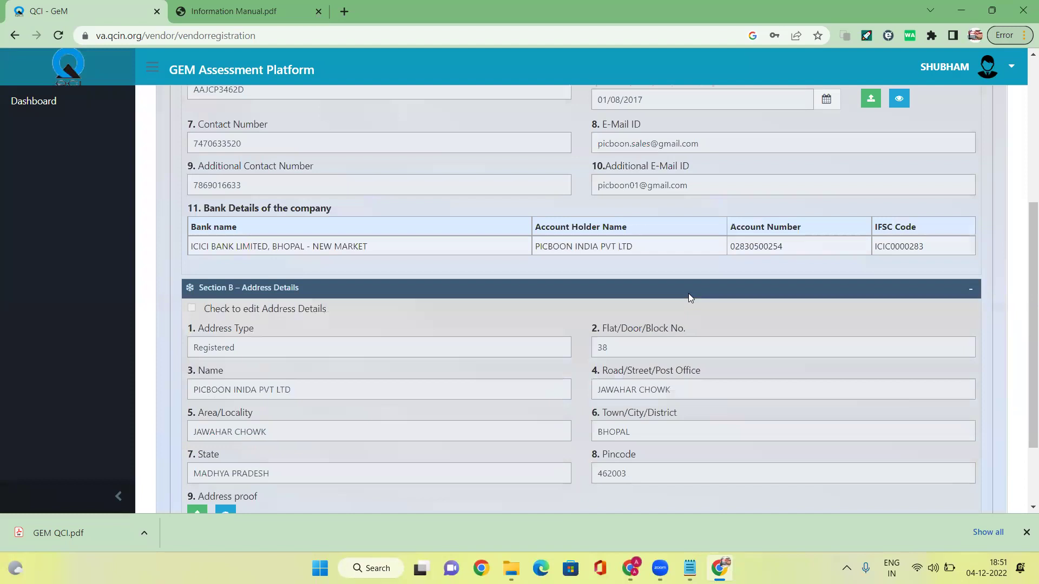
scroll(688, 288, "up", 2)
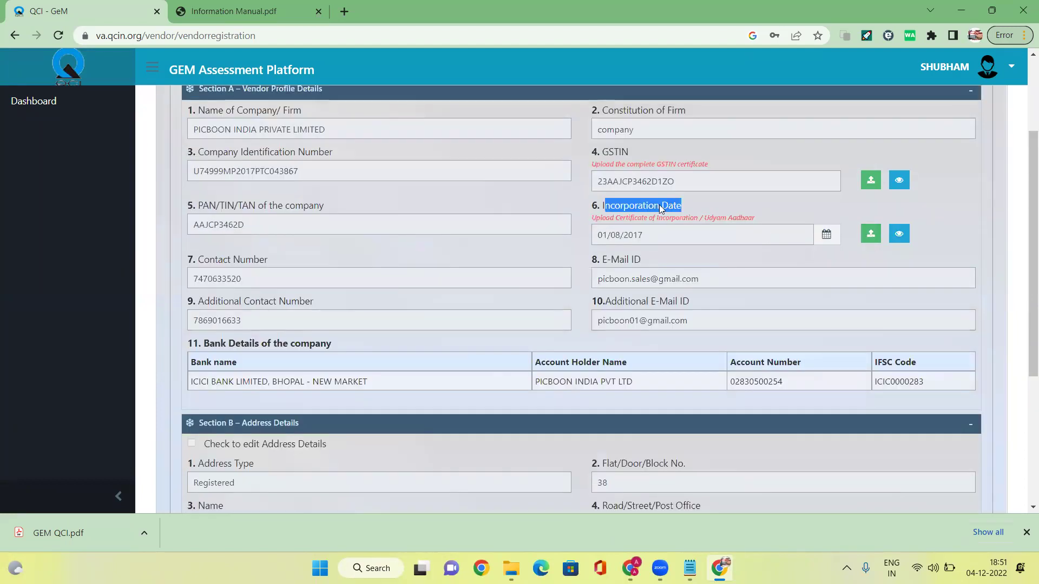
left_click_drag(627, 219, 750, 216)
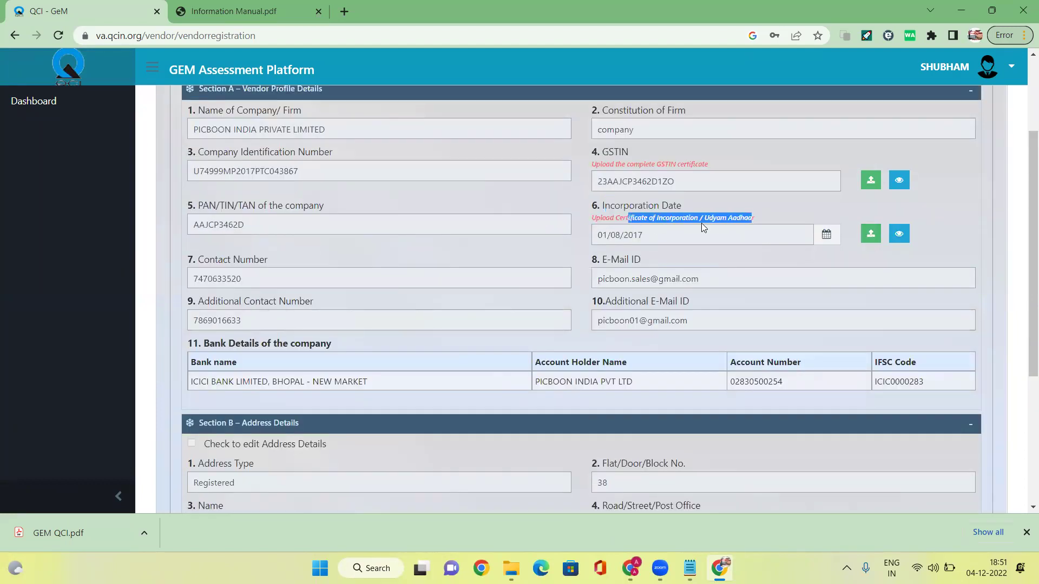
left_click(600, 217)
left_click(680, 218)
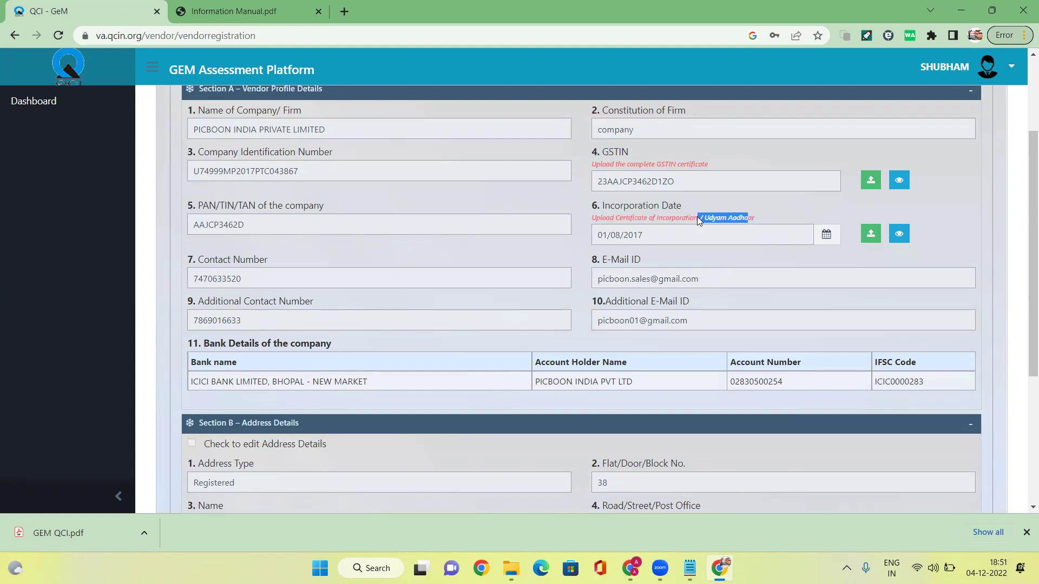
left_click_drag(602, 165, 711, 164)
- Review Section B – Address Details, highlighting the address proof requirement
scroll(464, 241, "down", 5)
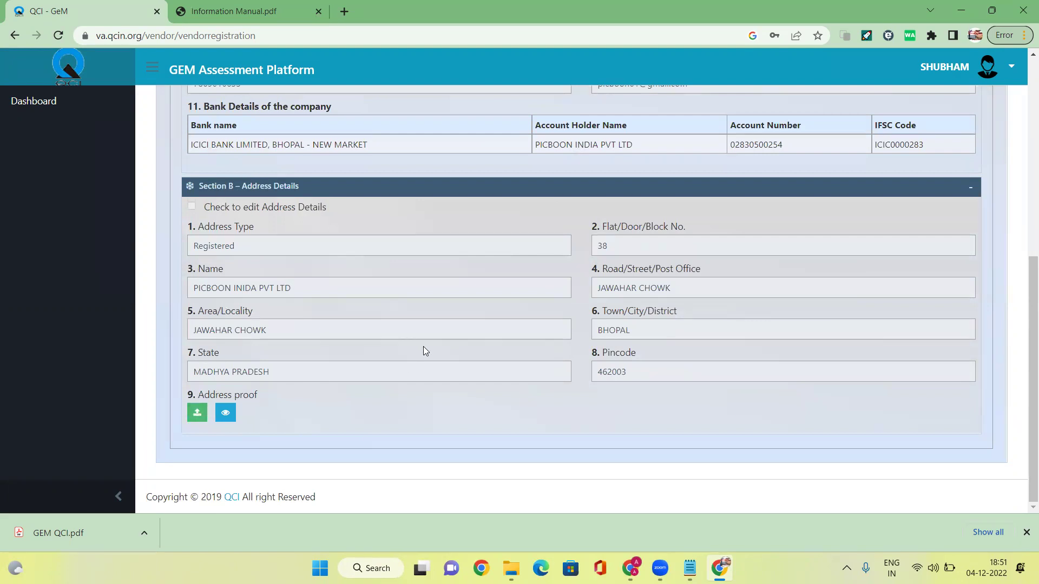
left_click_drag(287, 393, 200, 394)
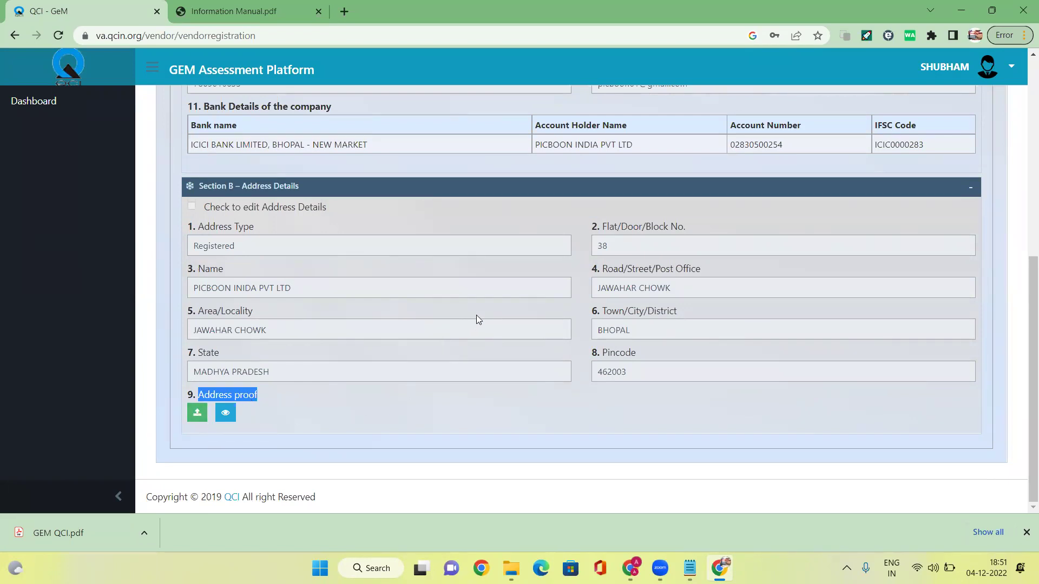
scroll(342, 295, "up", 7)
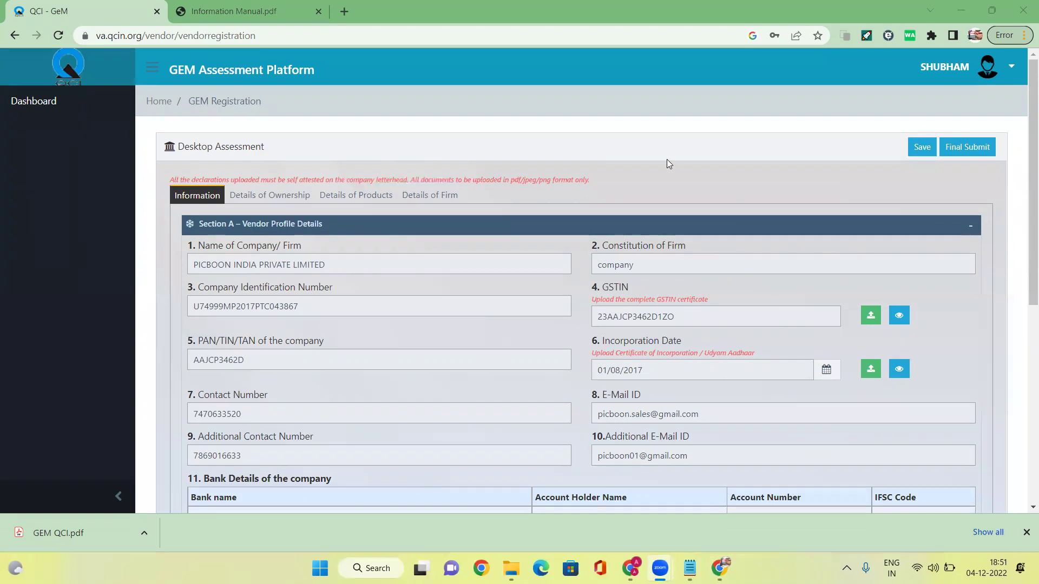
- Expand Section A – Beneficial ownership in Details of Ownership and download the Beneficial Ownership Declaration template
left_click(268, 197)
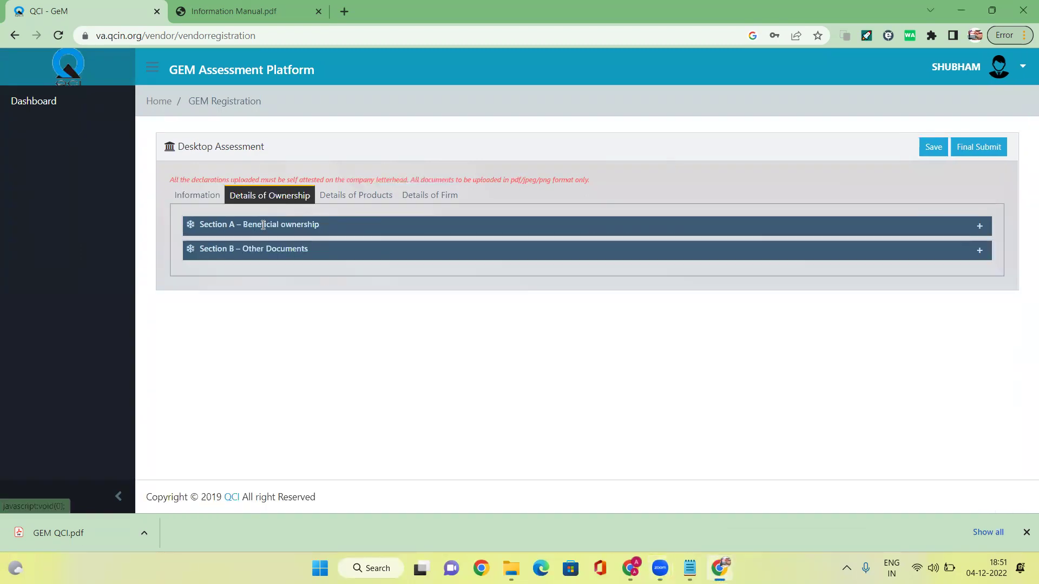
left_click(986, 234)
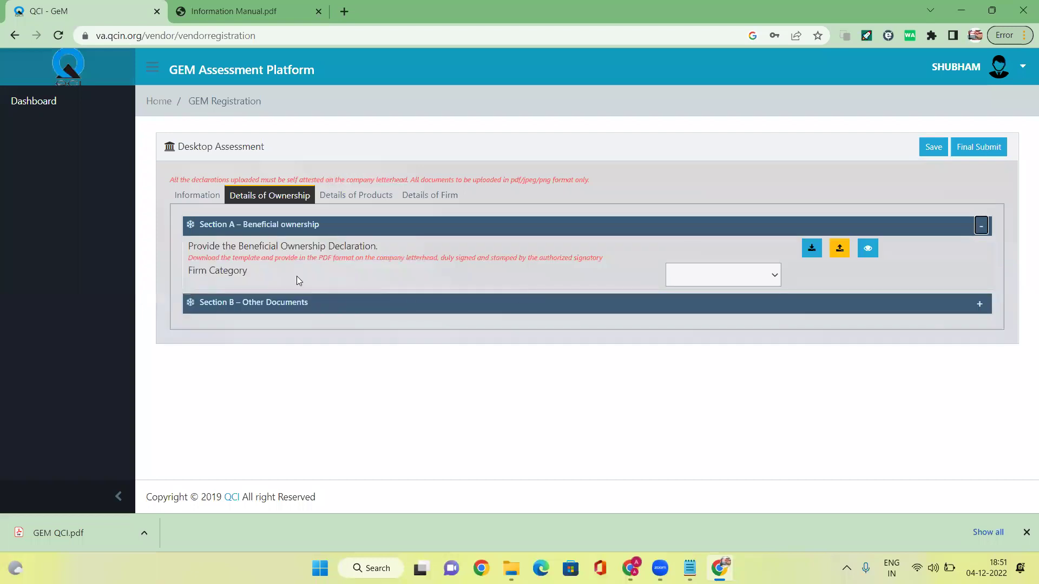
left_click_drag(192, 247, 384, 252)
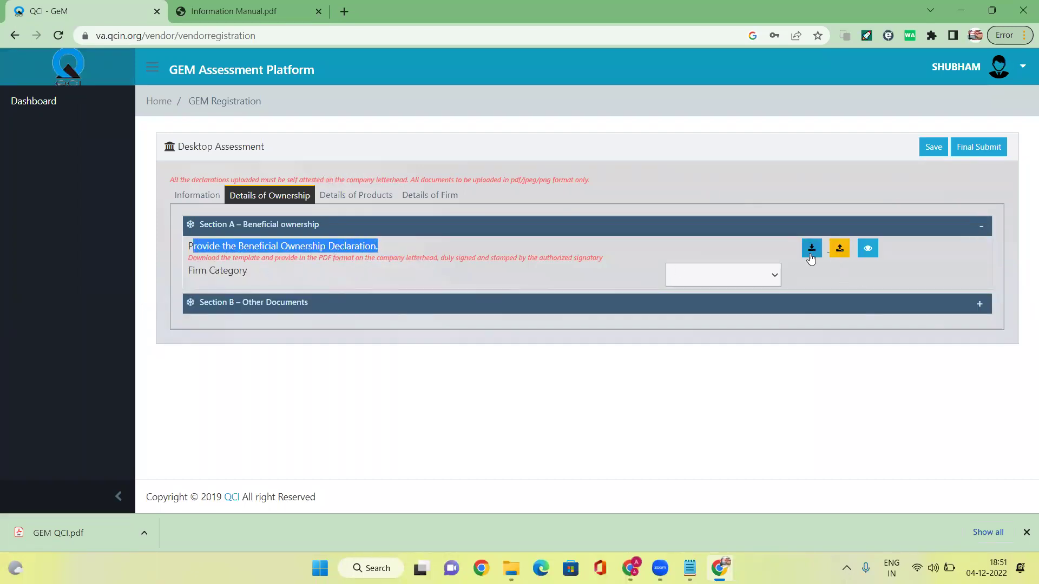
left_click(812, 250)
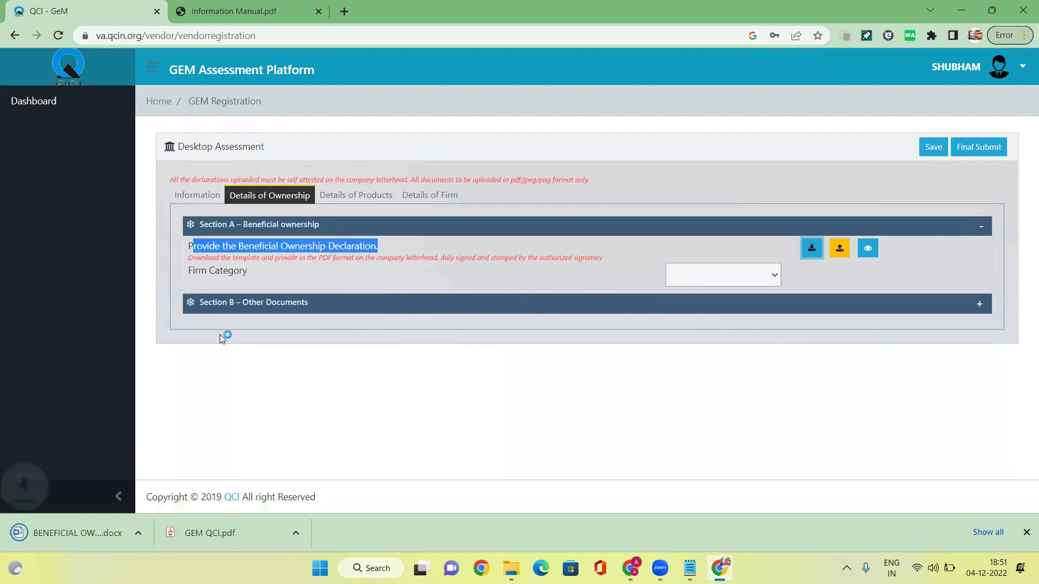
- Open the downloaded Beneficial Ownership Declaration in Word, read through it, and close the document
left_click(60, 534)
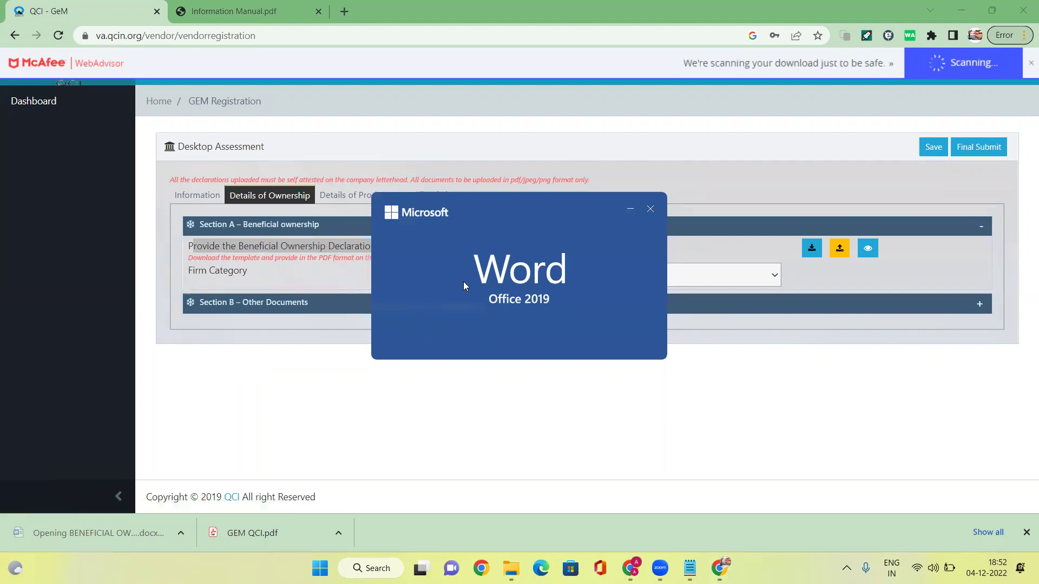
scroll(537, 263, "down", 15)
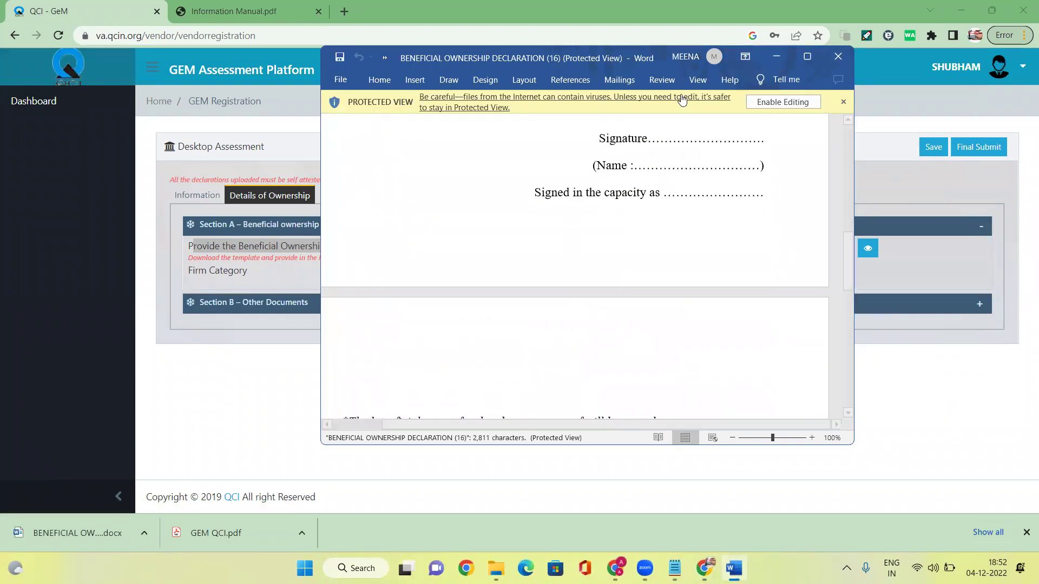
left_click(842, 60)
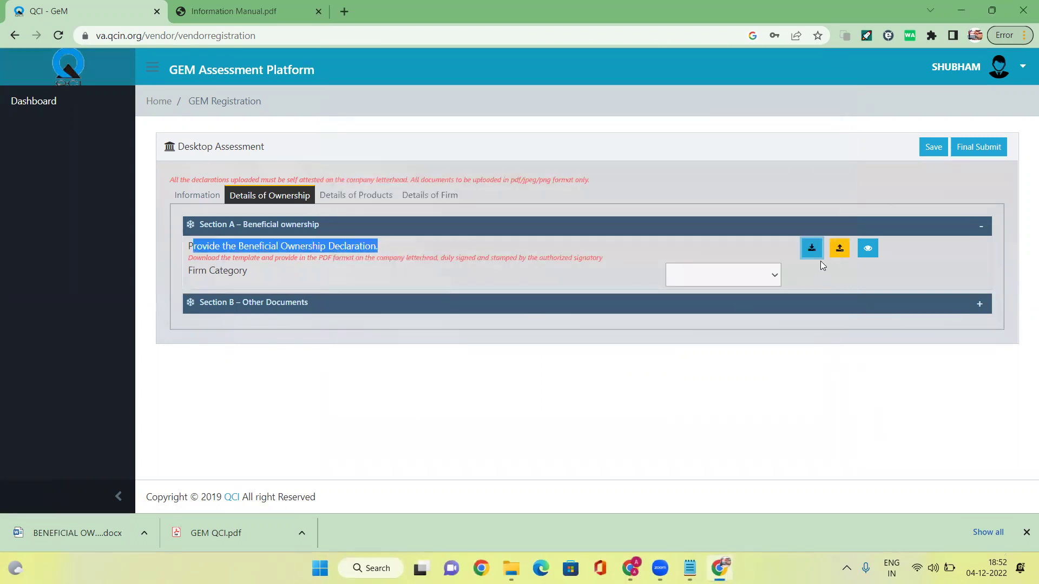
- Set the firm category to OEM under Beneficial ownership and switch it to Deemed OEM
left_click(778, 275)
left_click(774, 290)
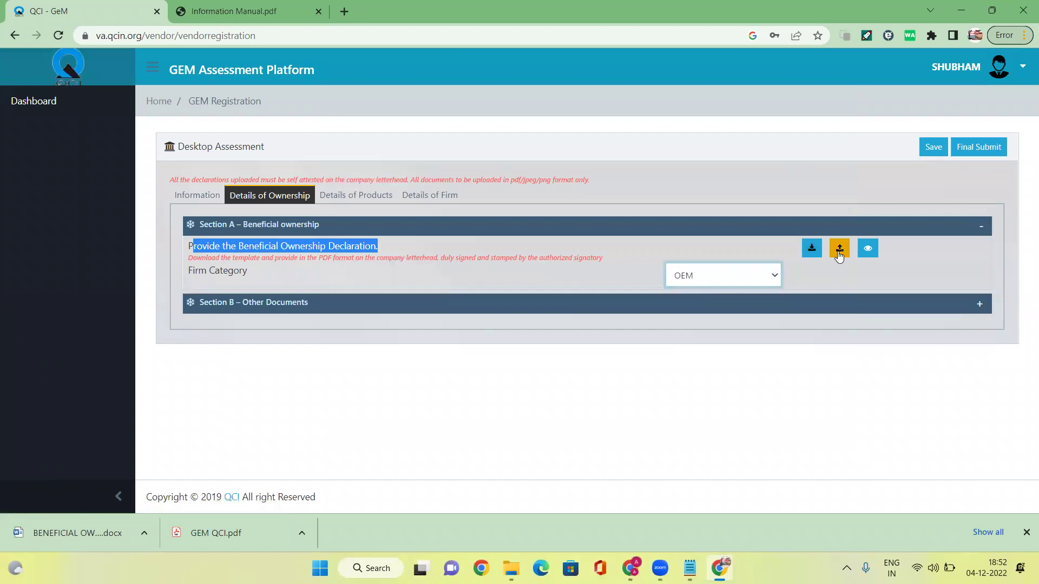
left_click(769, 276)
left_click(697, 304)
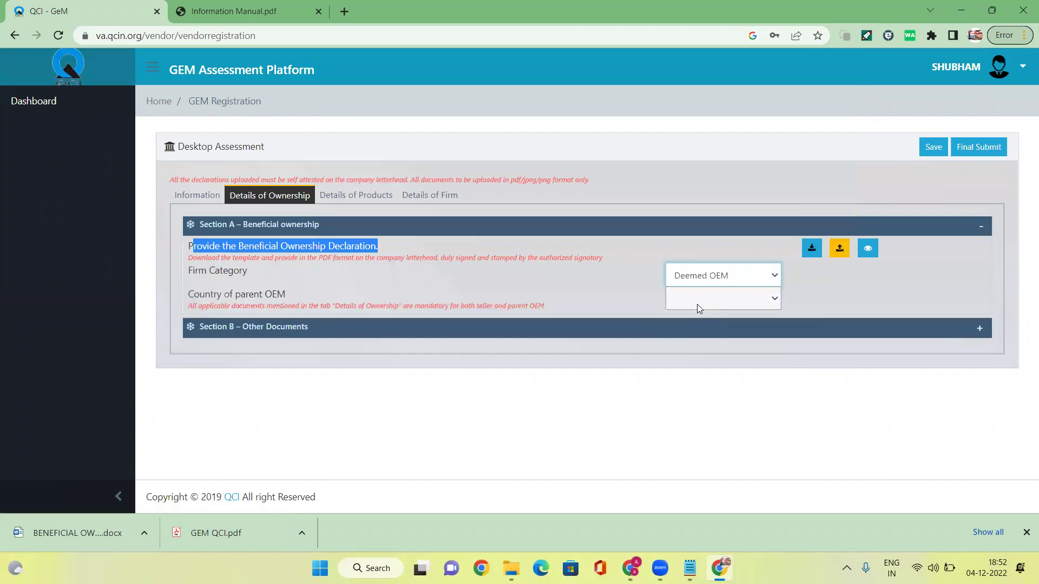
- Set the country of parent OEM to Armenia and return the firm category to OEM under Beneficial ownership
left_click(455, 260)
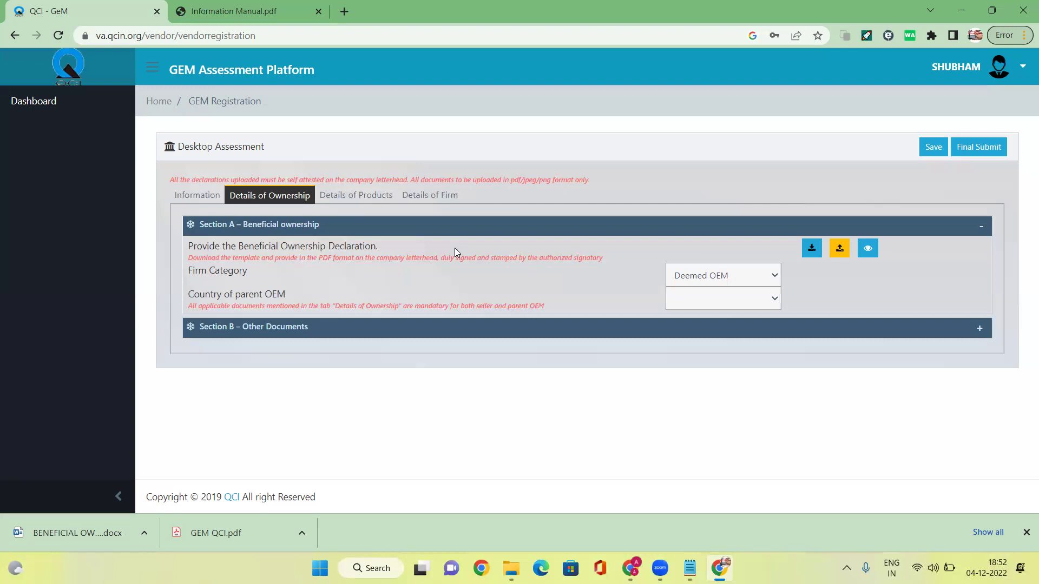
left_click(693, 299)
left_click(706, 401)
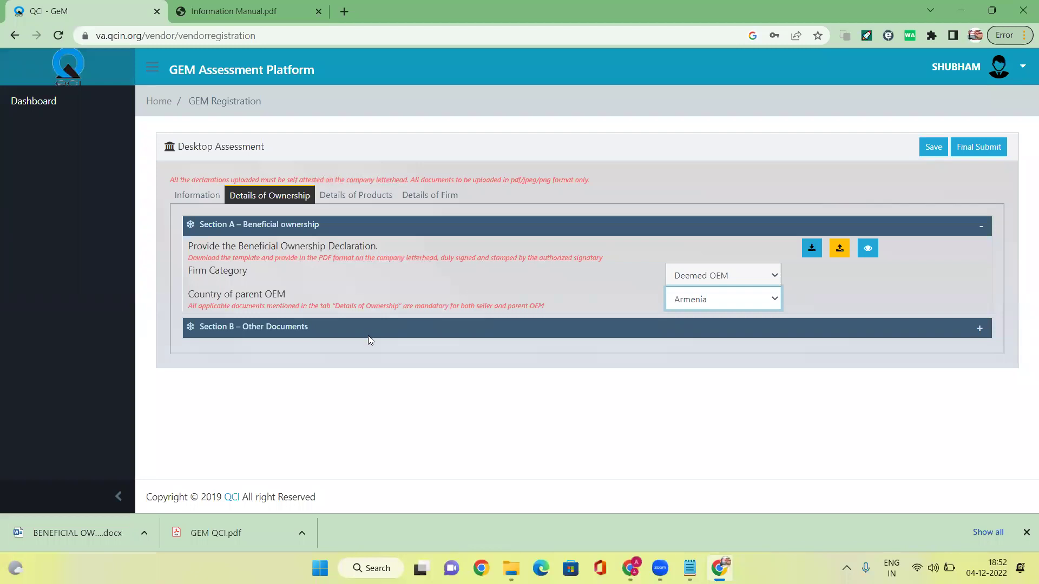
left_click_drag(189, 295, 295, 298)
left_click(702, 277)
left_click(699, 291)
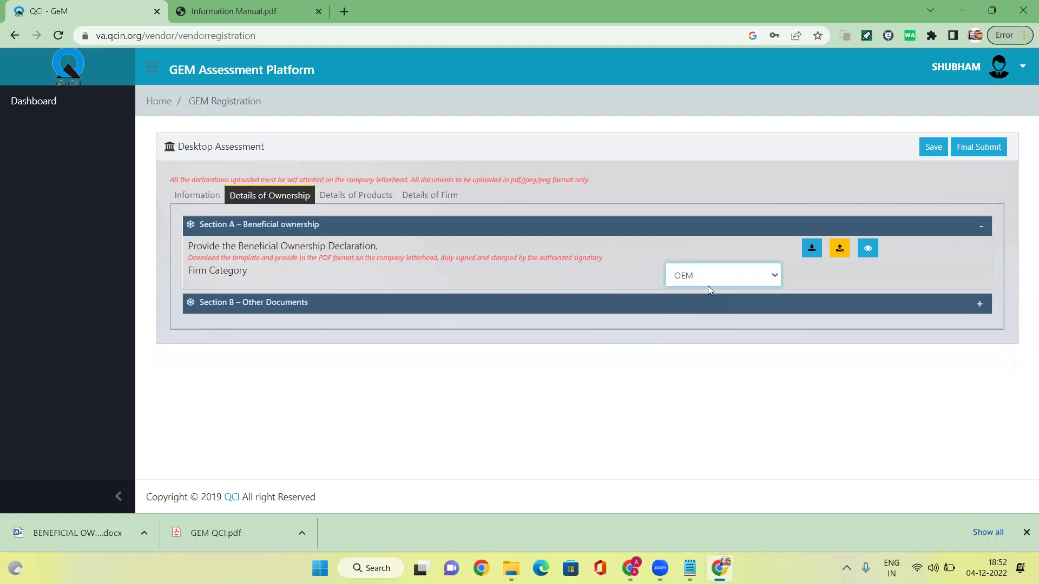
- Expand Section B – Other Documents and review its requirements, highlighting the MCA web portal source and the Form MGT-7 annual return
left_click(979, 304)
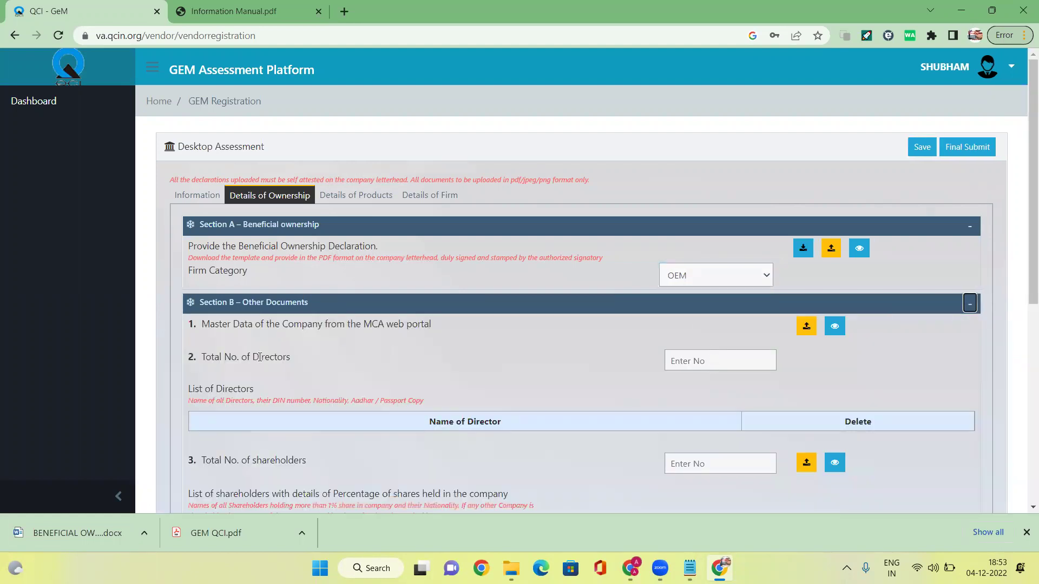
left_click_drag(364, 325, 453, 325)
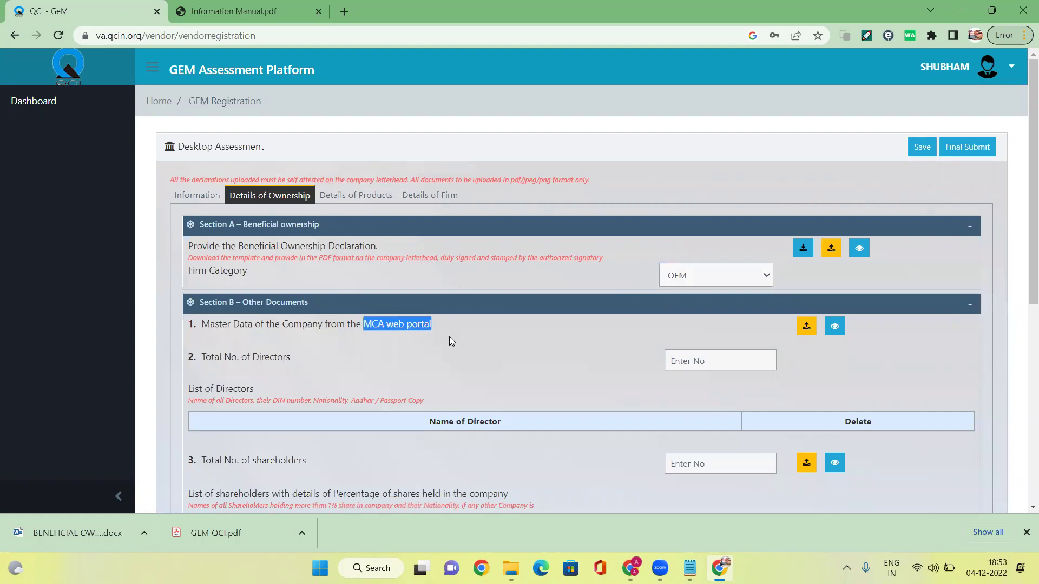
left_click(450, 337)
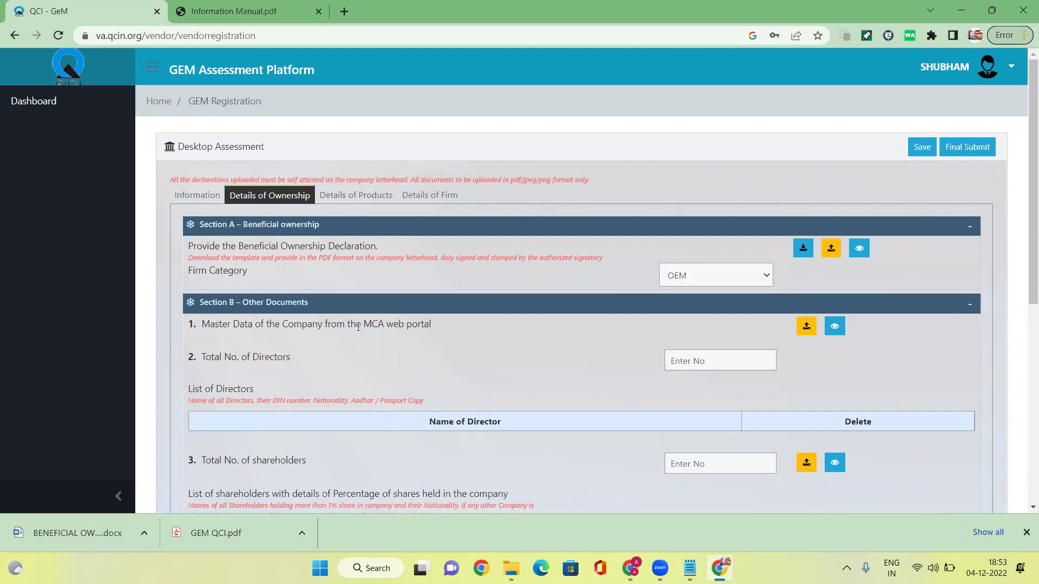
scroll(494, 330, "down", 7)
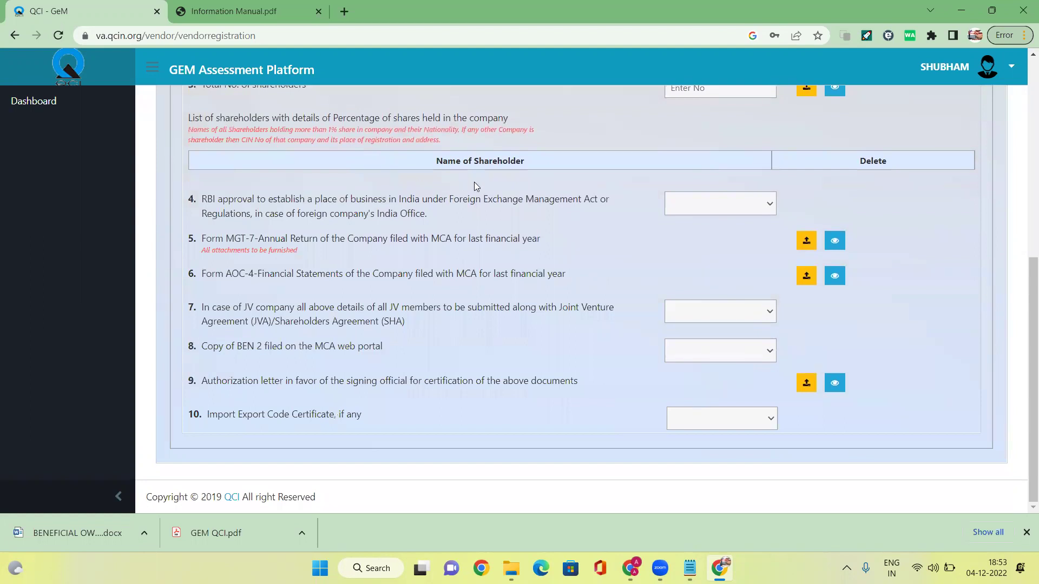
left_click(690, 206)
left_click(491, 270)
scroll(493, 270, "up", 2)
left_click_drag(317, 377, 496, 376)
scroll(563, 401, "up", 2)
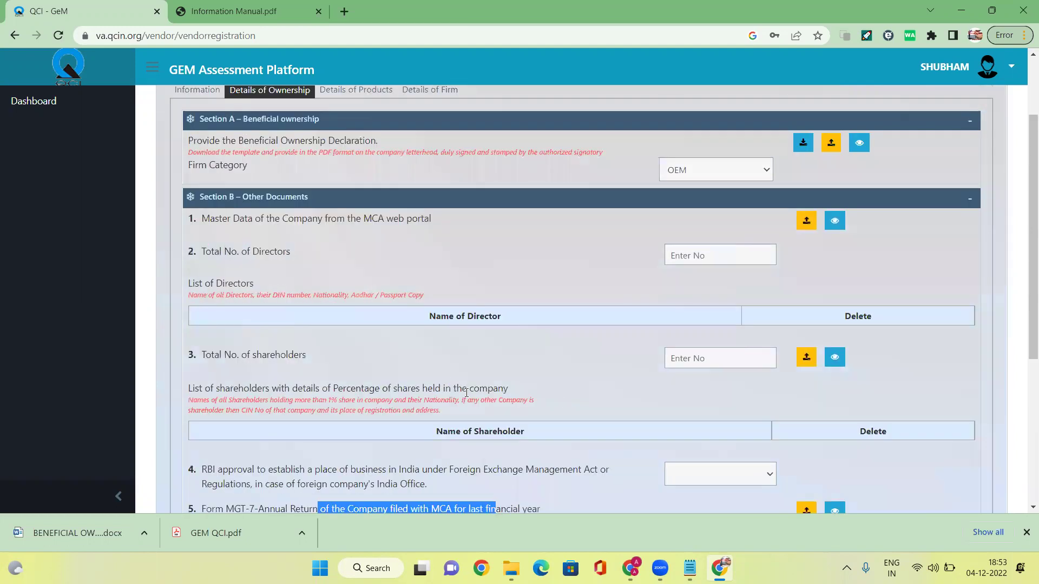
- Review the shareholder, director and MCA master data items in Section B, and check the available Firm Category options
double_click(281, 355)
scroll(497, 369, "up", 2)
left_click(676, 362)
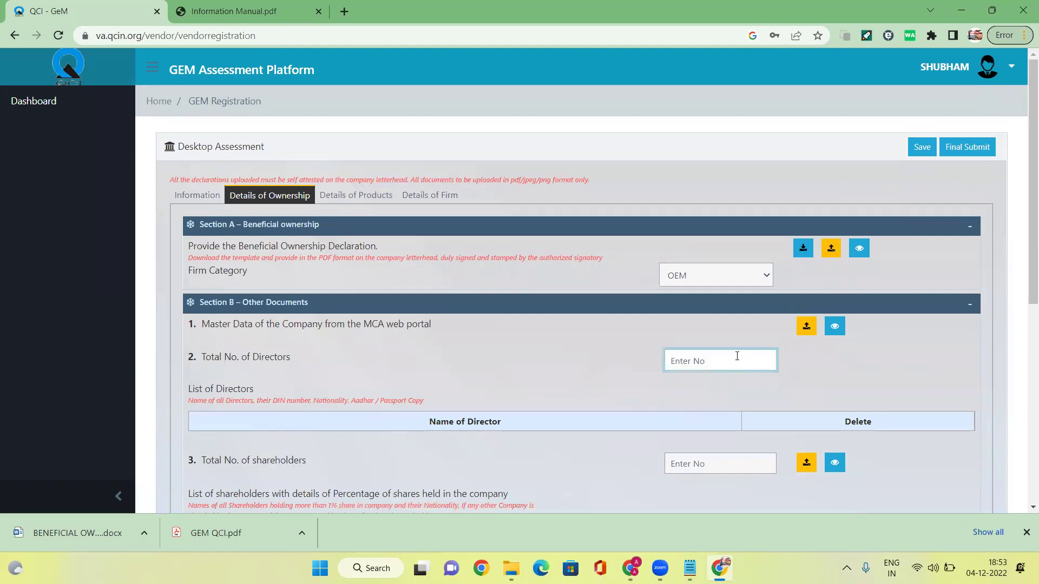
left_click_drag(371, 323, 477, 325)
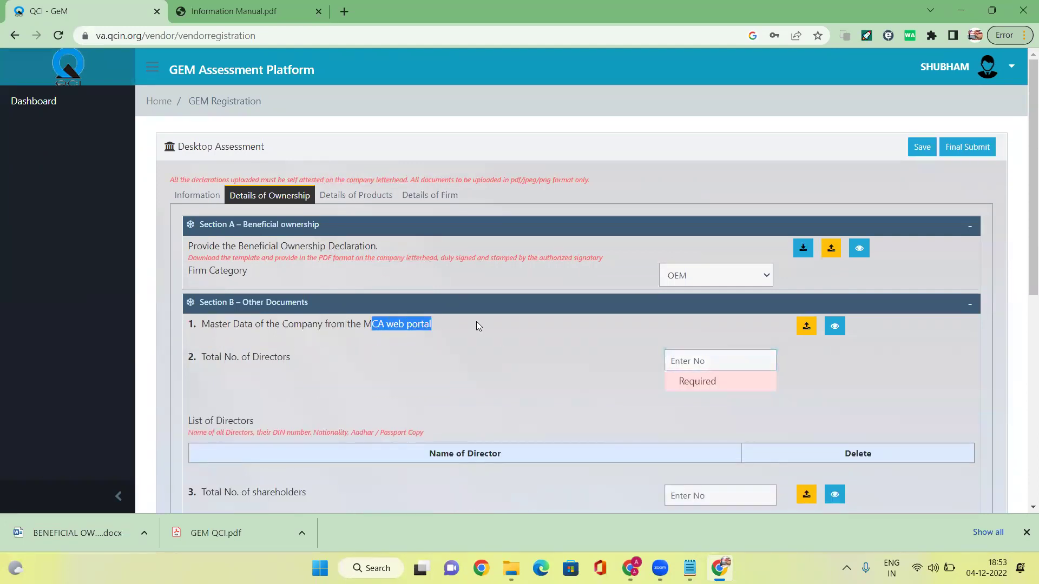
left_click(459, 361)
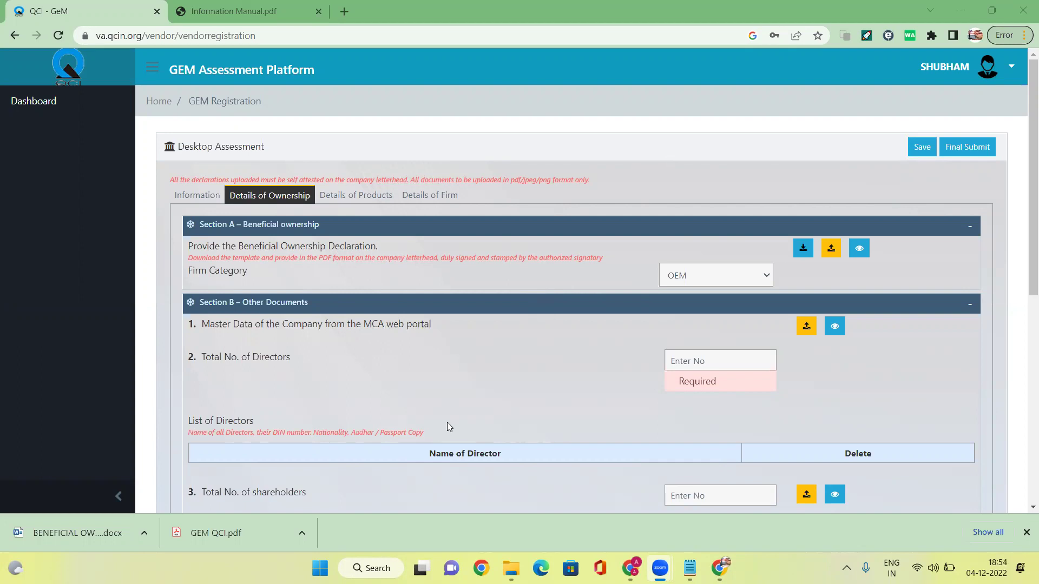
left_click(733, 282)
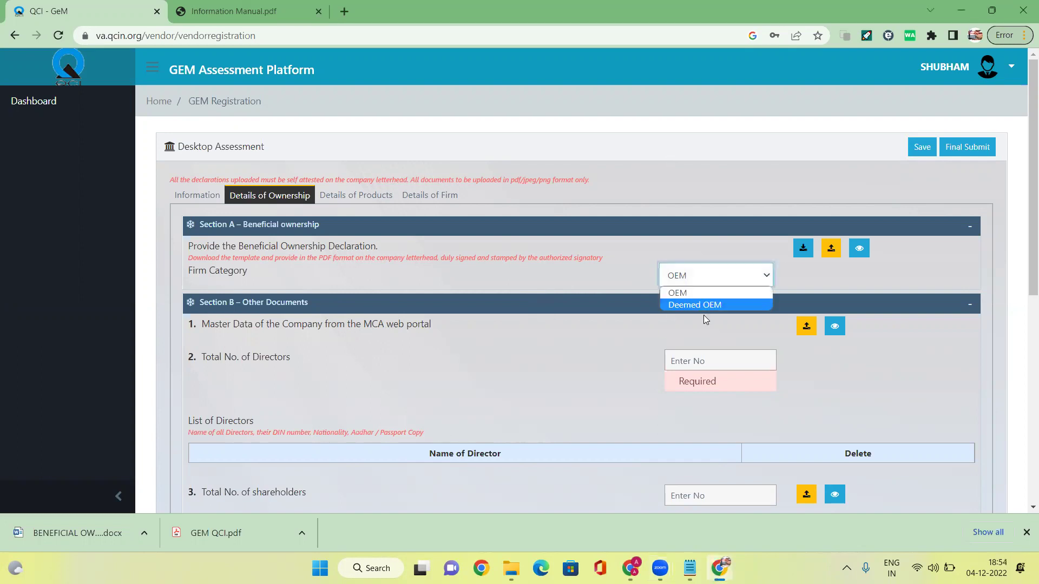
left_click(604, 270)
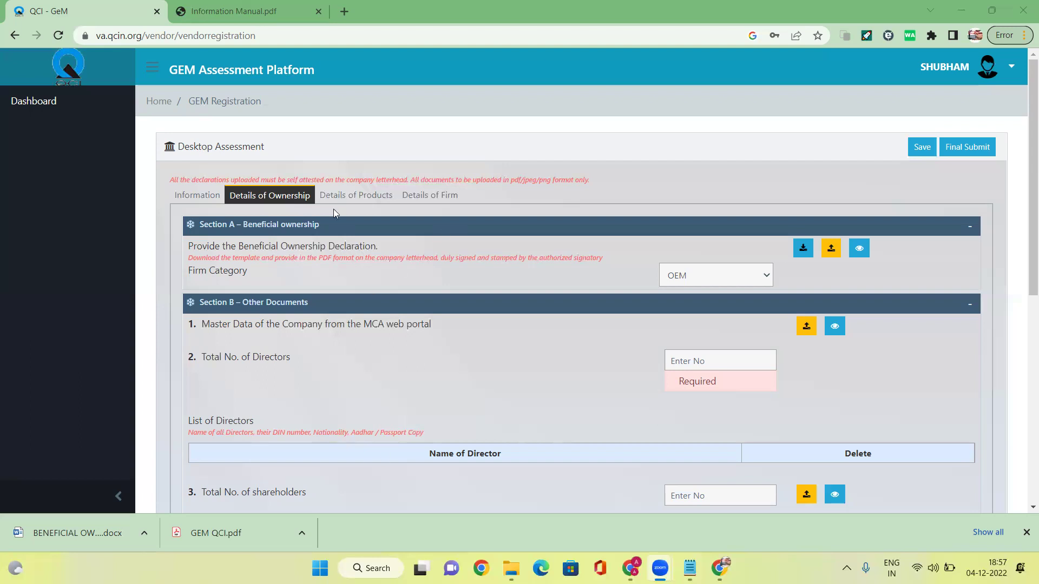
- Open Details of Products and examine the Section C items and the NABL test report requirement
left_click(360, 200)
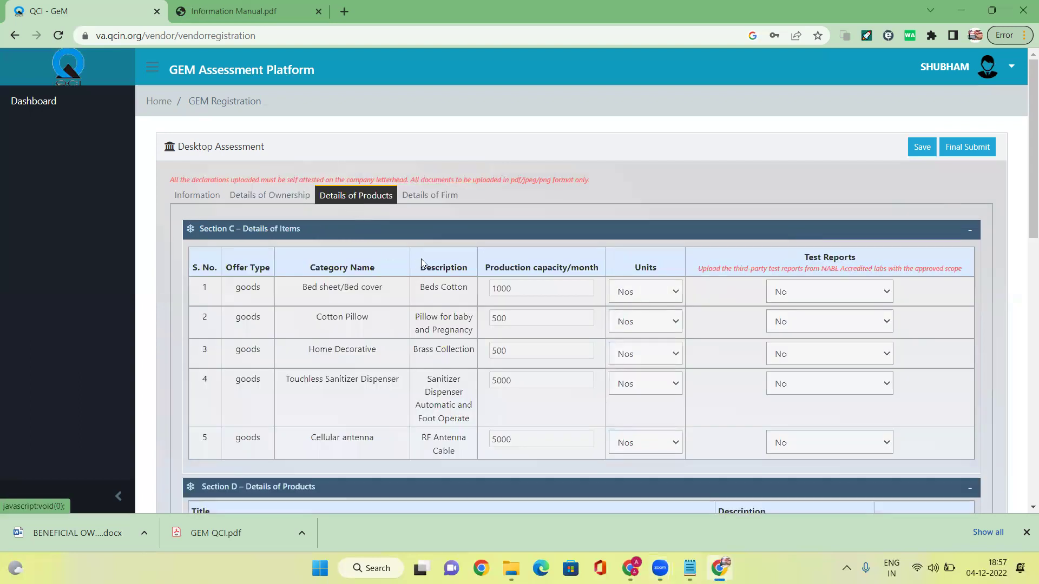
scroll(319, 255, "down", 1)
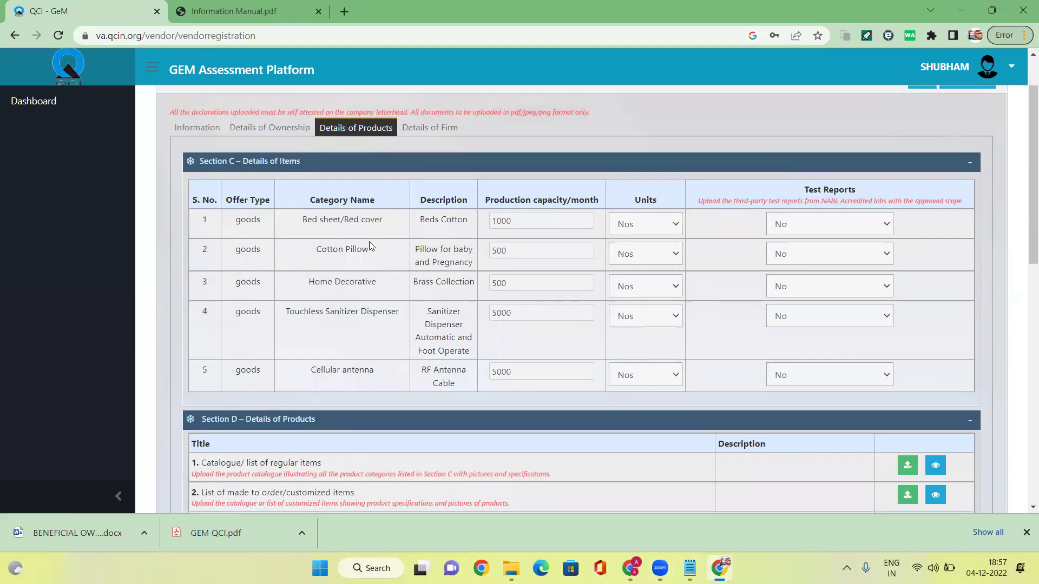
left_click_drag(805, 190, 856, 202)
- Switch Test Reports for Bed sheet/Bed cover to Yes and back to No, and highlight the NABL Accredited lab requirement
left_click(823, 232)
left_click(803, 244)
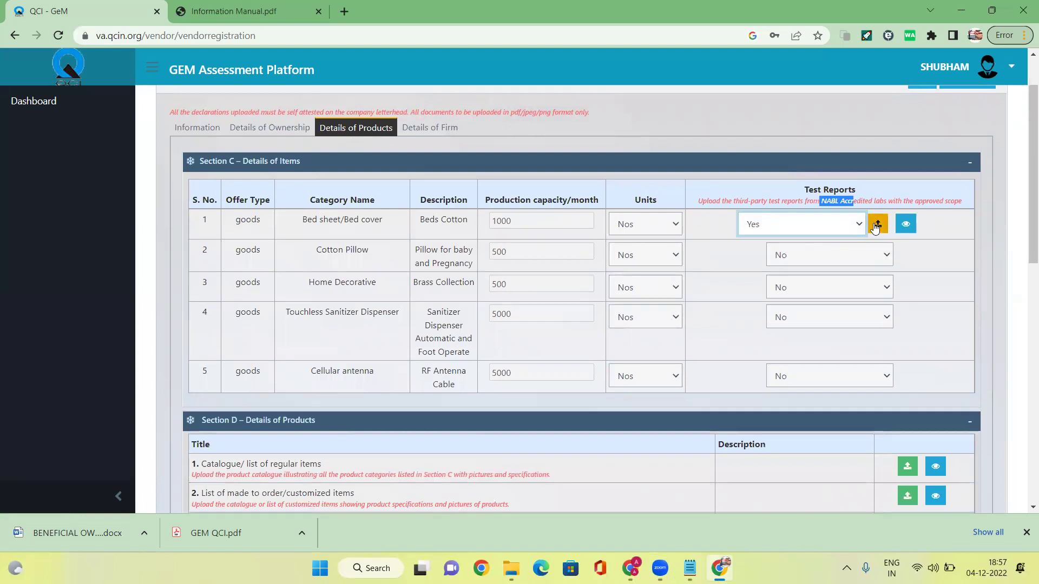
left_click(849, 225)
left_click(780, 249)
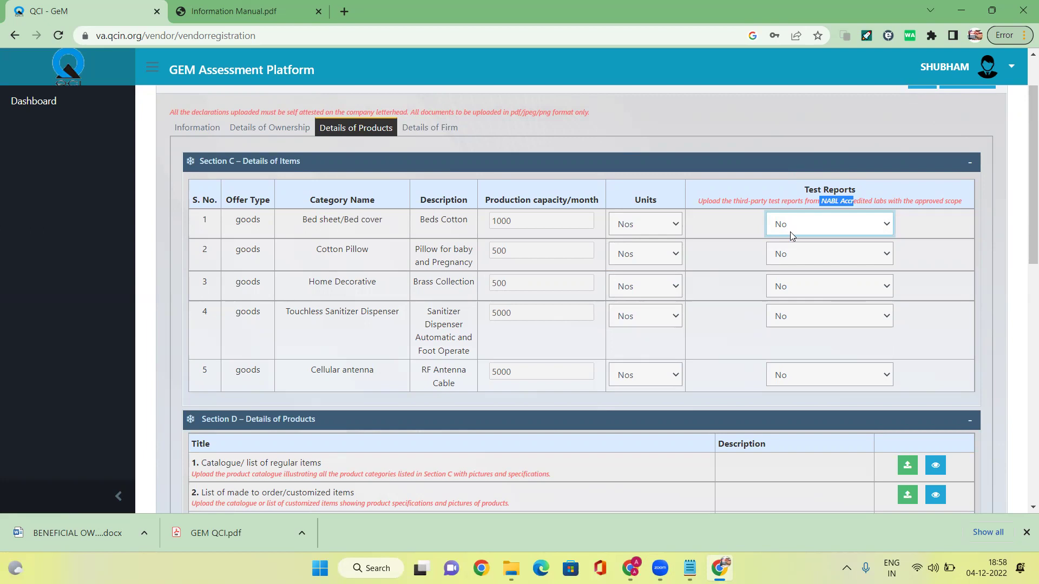
left_click_drag(814, 200, 873, 201)
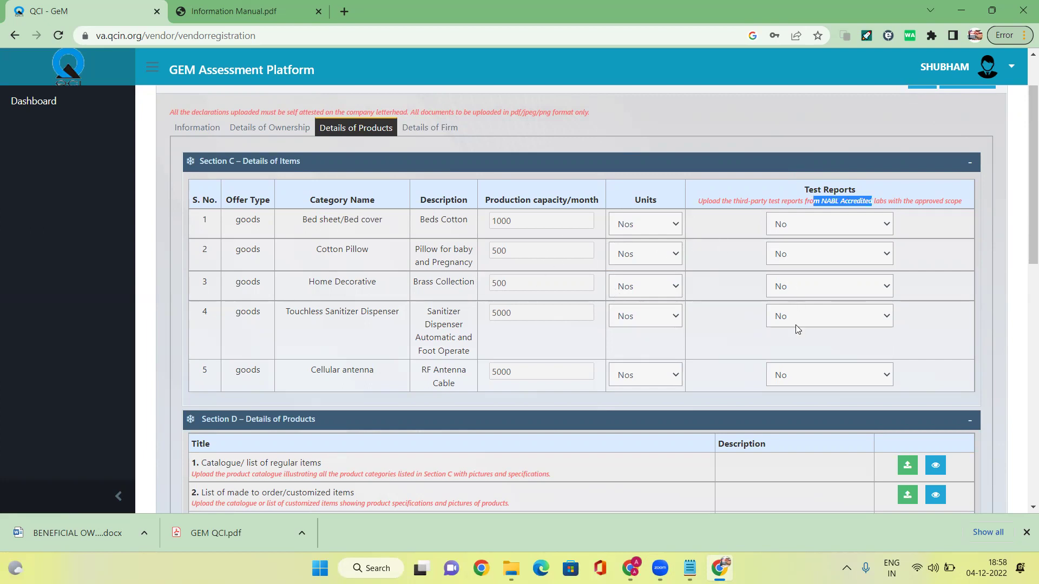
- Examine the catalogue requirement in Section D – Details of Products against the product categories listed in Section C
scroll(811, 314, "down", 1)
scroll(813, 319, "down", 2)
left_click_drag(210, 327, 325, 327)
scroll(375, 321, "down", 1)
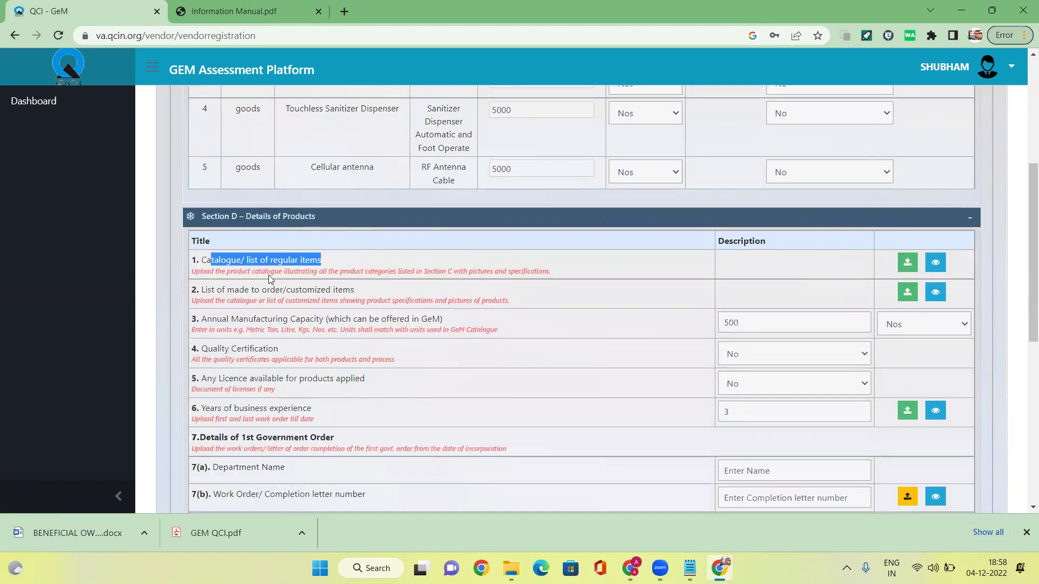
left_click(205, 269)
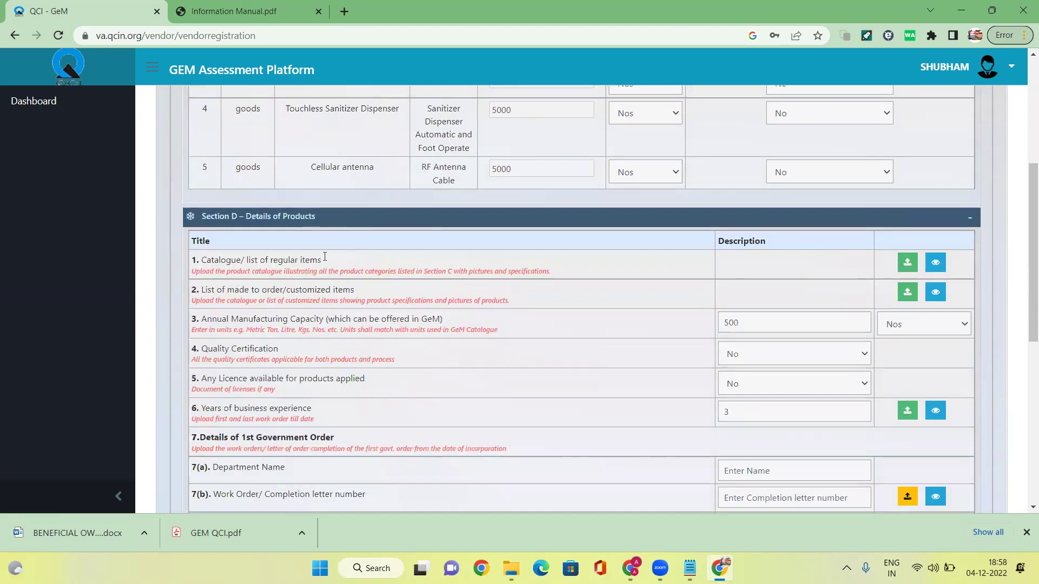
scroll(205, 269, "up", 5)
left_click_drag(290, 290, 382, 288)
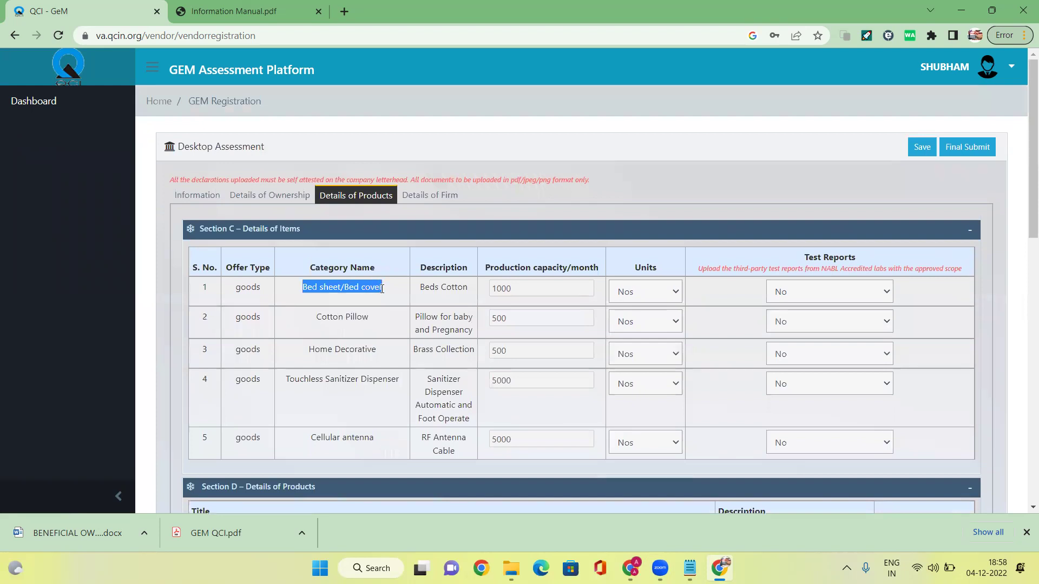
scroll(387, 290, "down", 3)
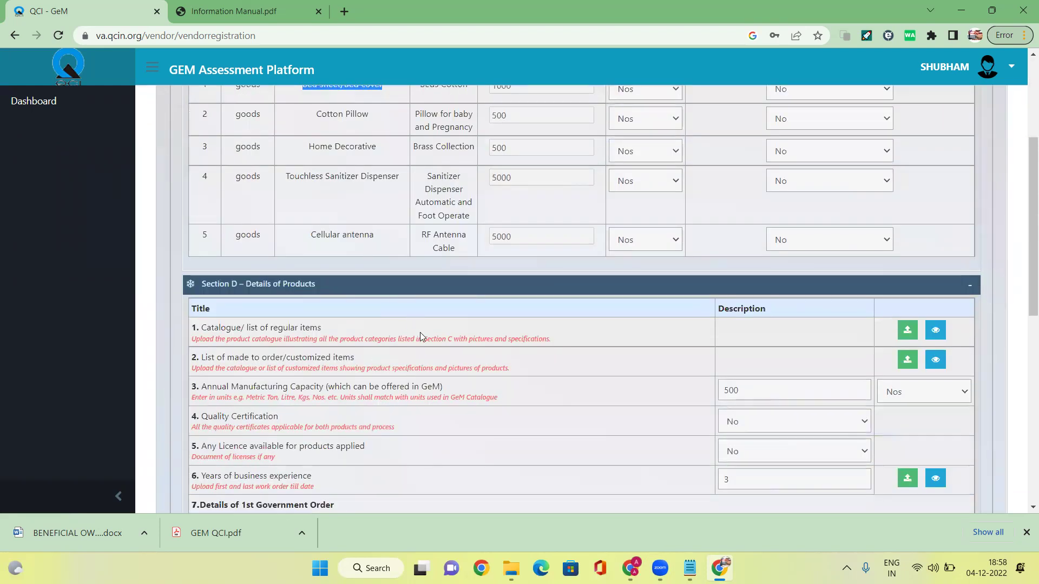
left_click(322, 340)
left_click_drag(323, 340, 346, 339)
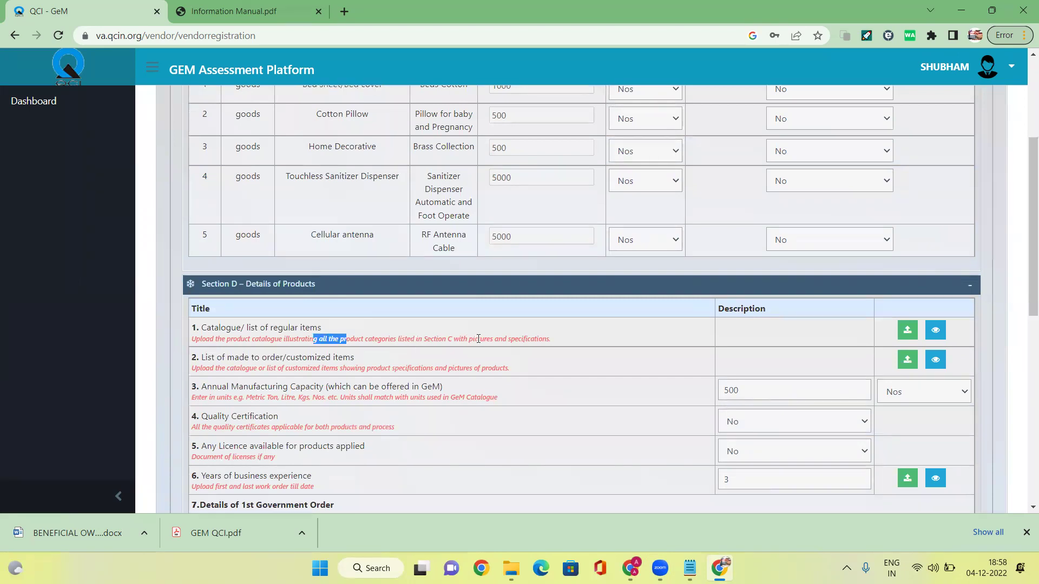
scroll(480, 338, "up", 1)
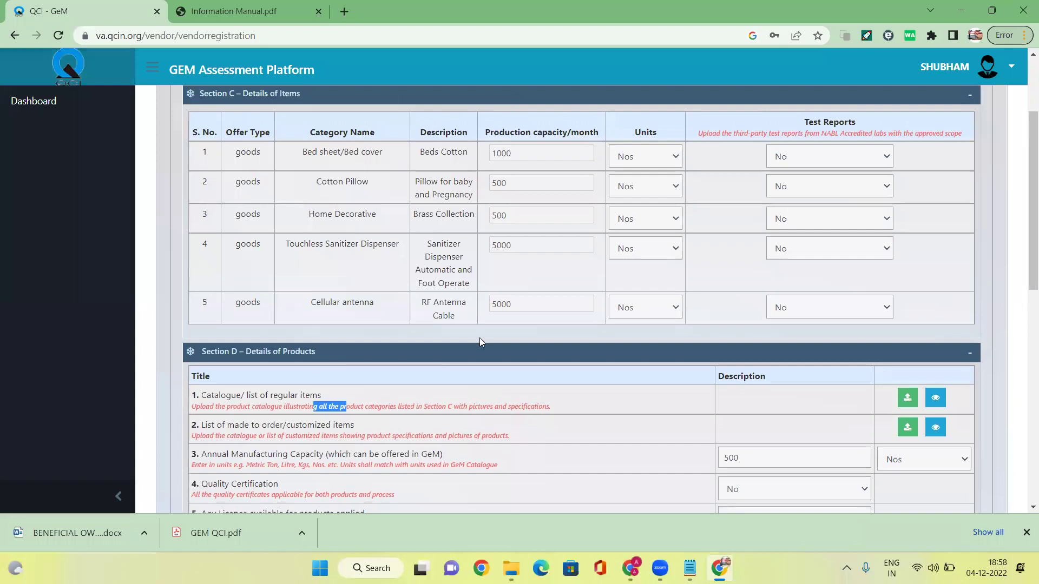
- Open Google in a new browser tab and search for "CATALOGUE PRINTER"
left_click(353, 13)
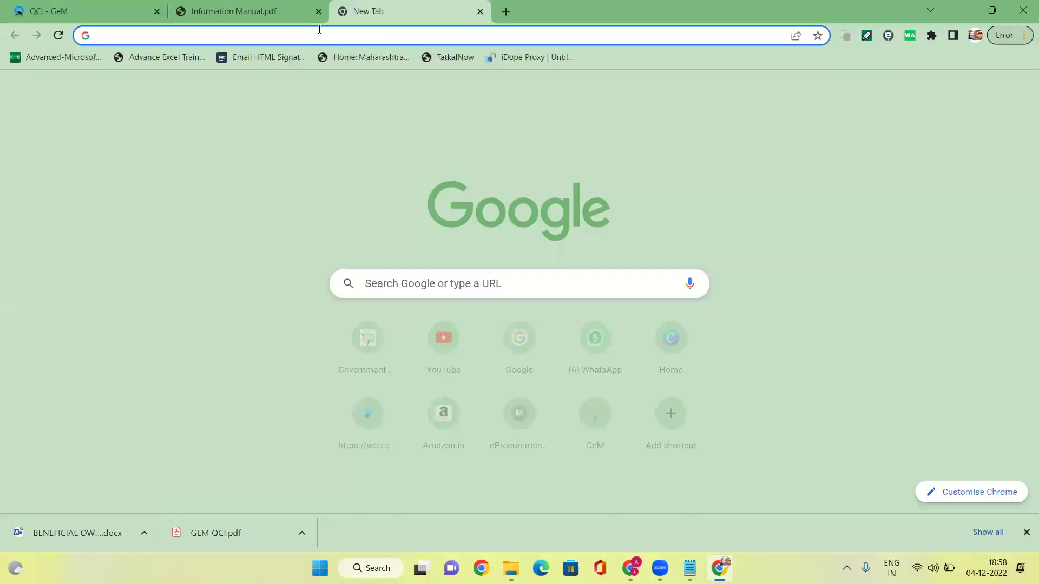
left_click(104, 23)
left_click(381, 9)
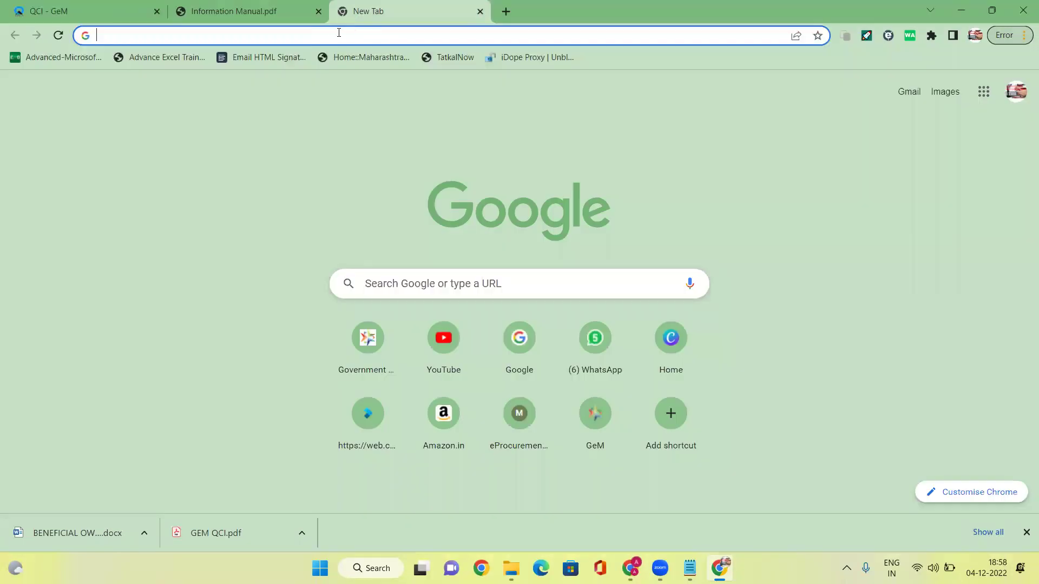
left_click(334, 35)
type("goo")
key("Return")
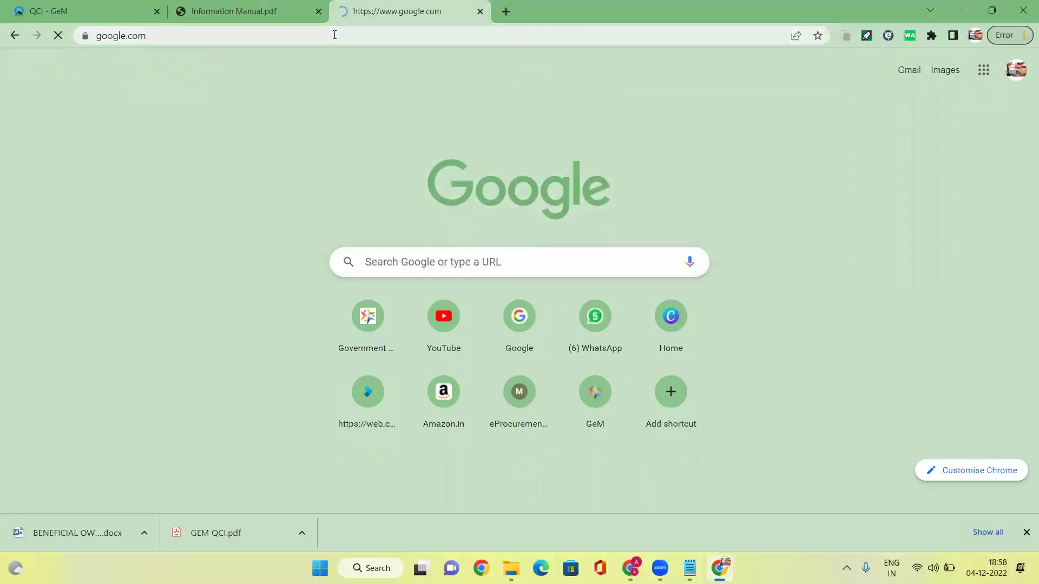
type("CATALO")
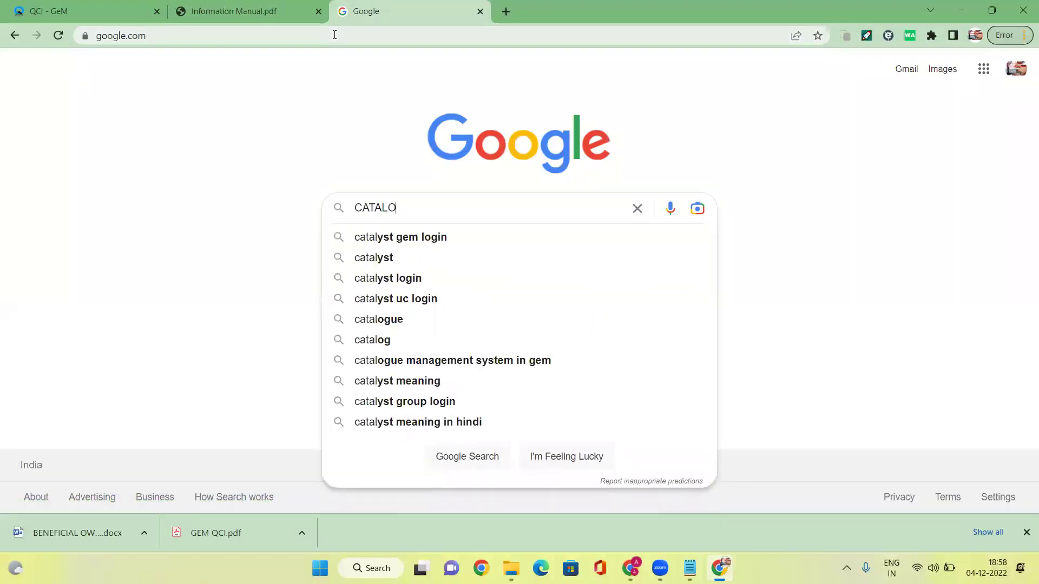
type("GUE PRINTER")
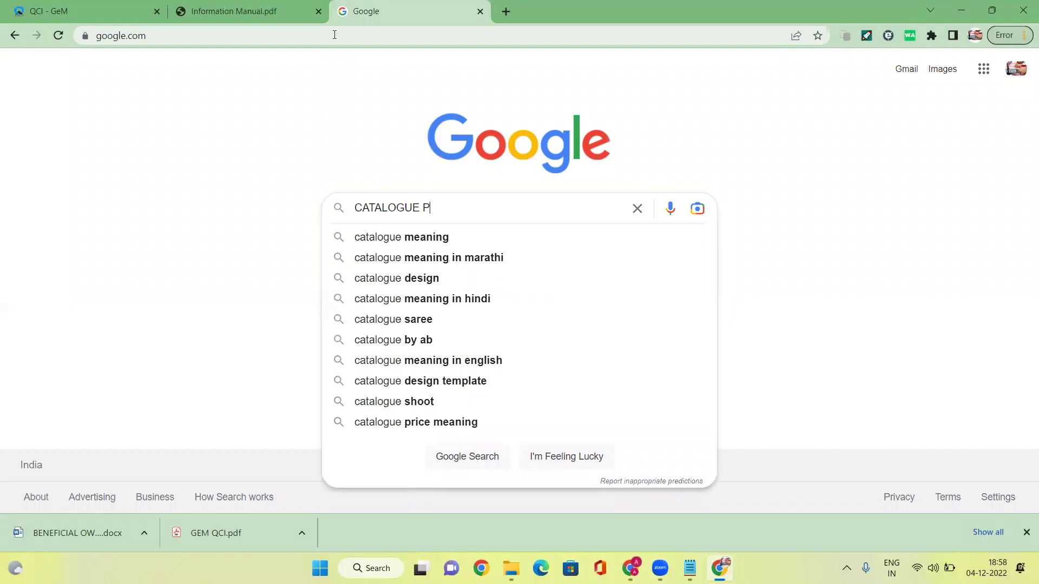
key("Return")
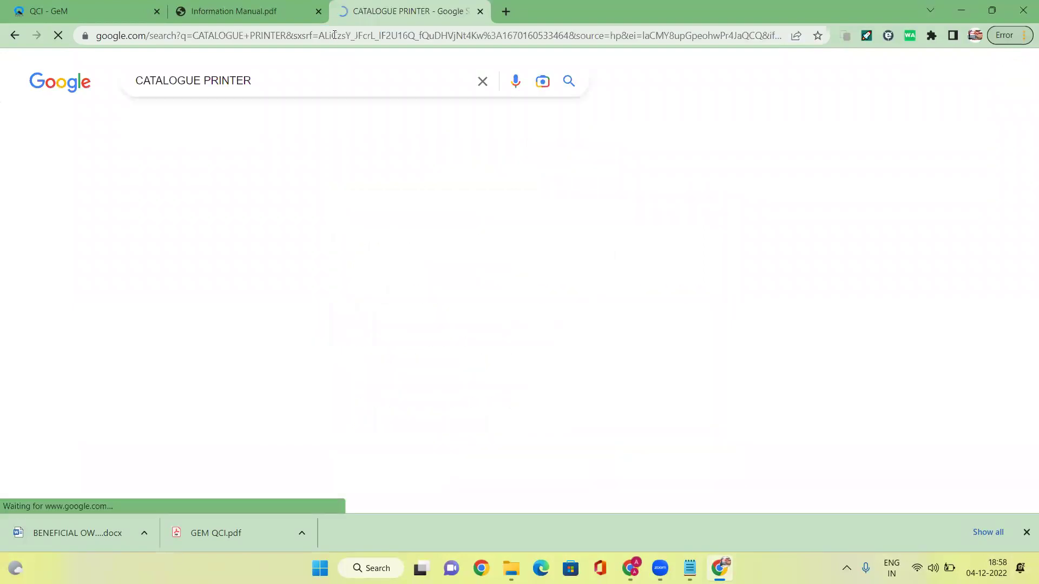
- Use the suggested spelling "CATALOG PRINTER" and browse the catalogue printing results
left_click(287, 178)
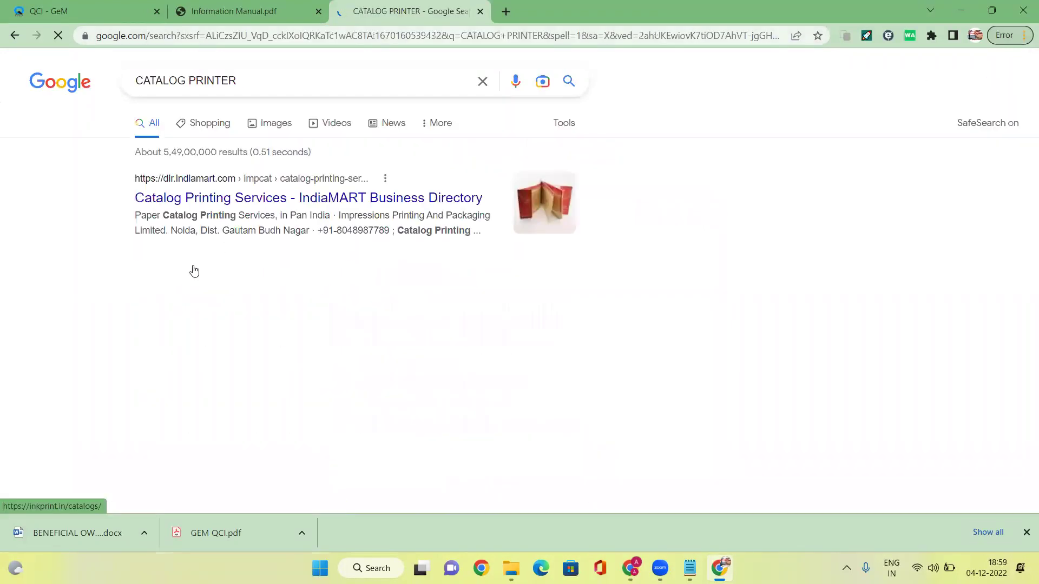
scroll(305, 289, "down", 10)
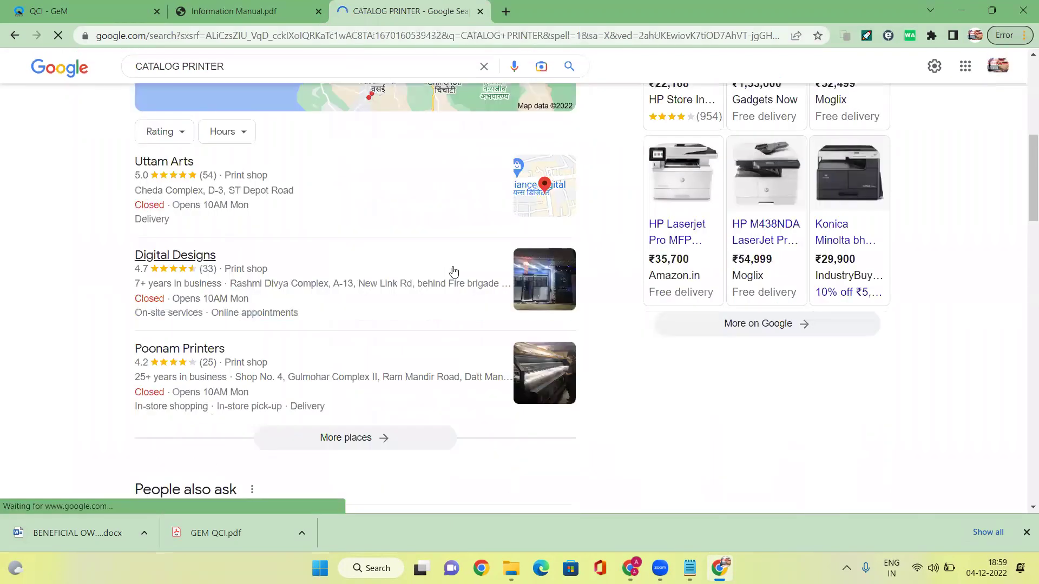
scroll(225, 246, "down", 3)
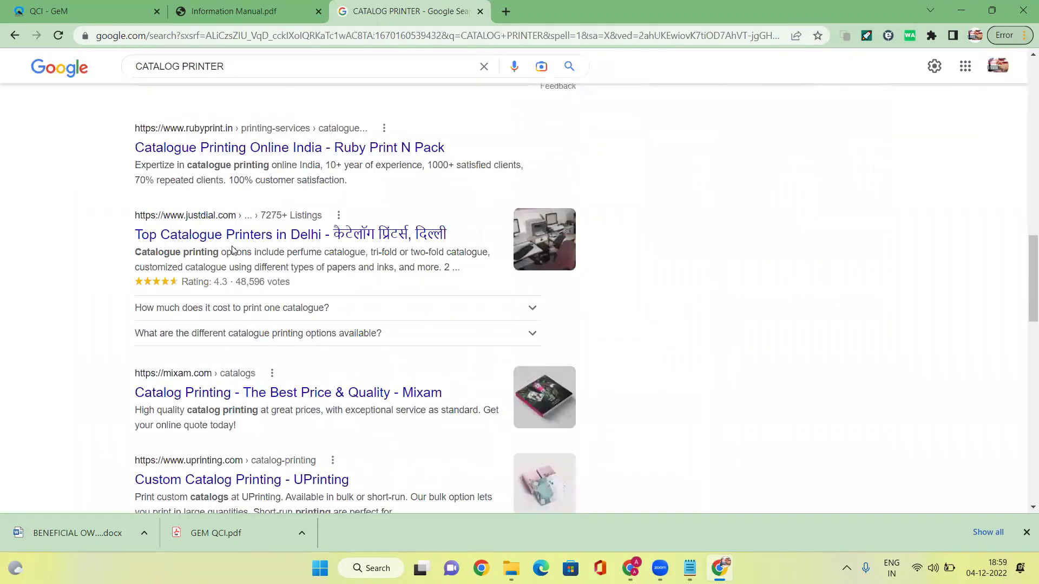
- Search for the suggested query "printing company catalogue pdf" to find sample catalogues
scroll(324, 204, "up", 15)
left_click(297, 78)
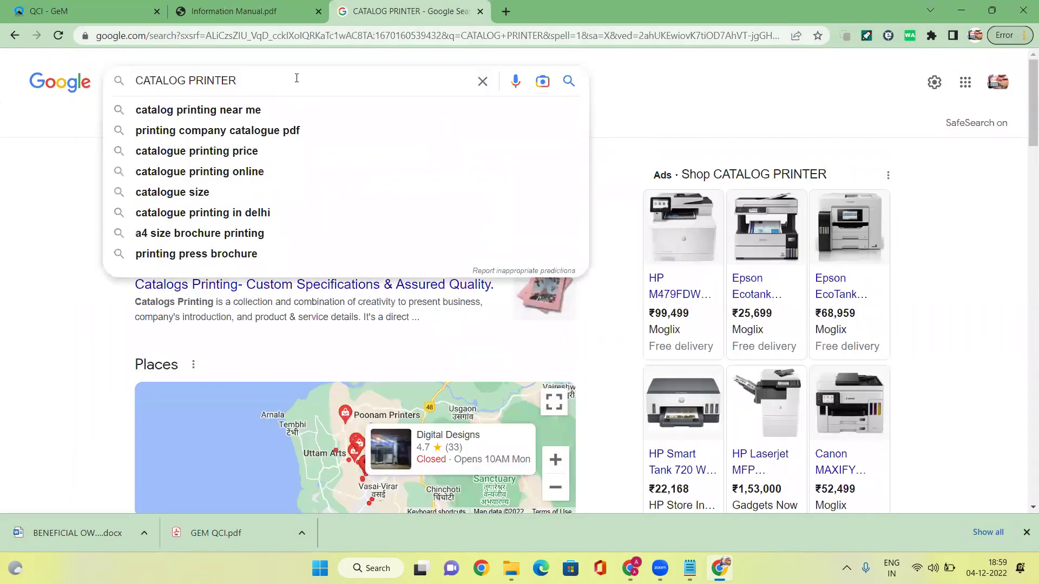
left_click(246, 137)
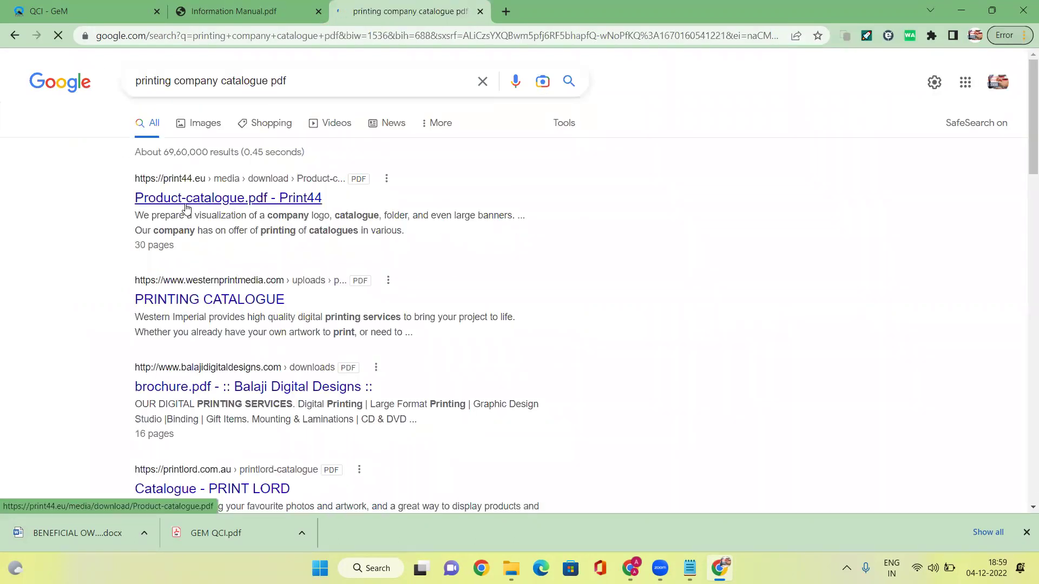
- Open the Print44 Product-catalogue.pdf search result and page through its opening pages up to page 10
left_click(186, 207)
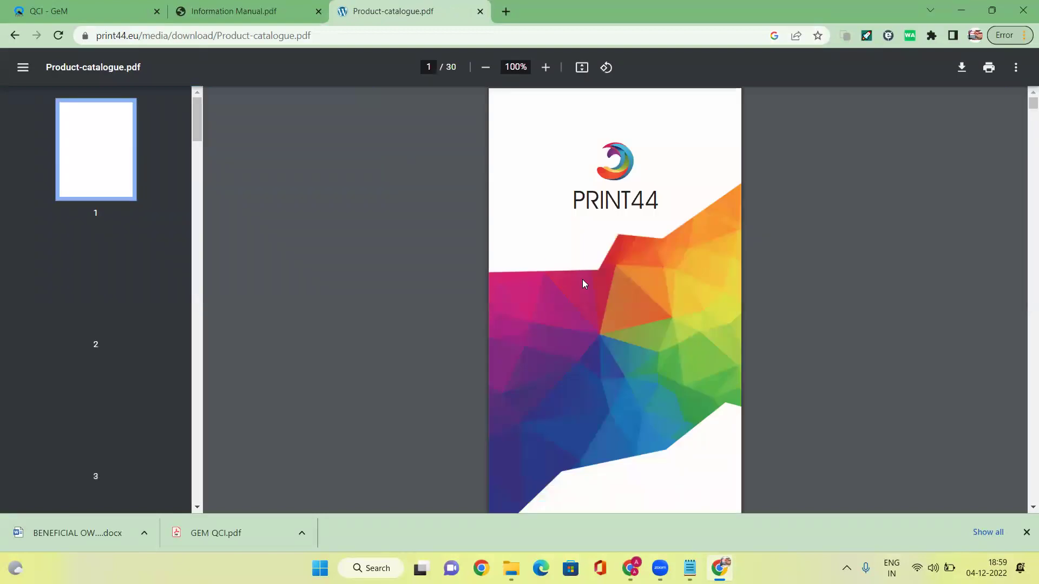
left_click(76, 246)
left_click(103, 331)
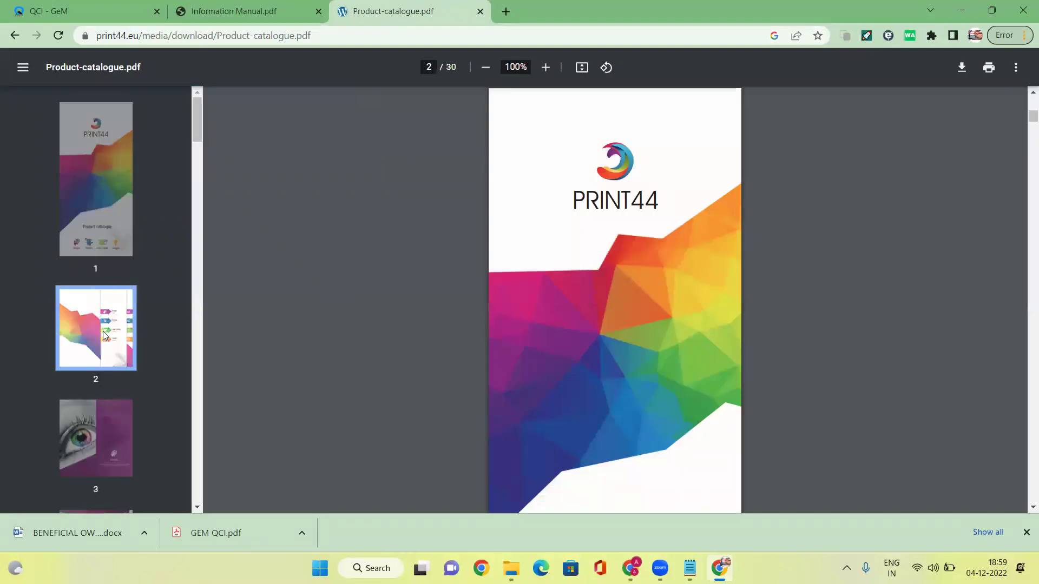
scroll(113, 396, "down", 3)
left_click(105, 318)
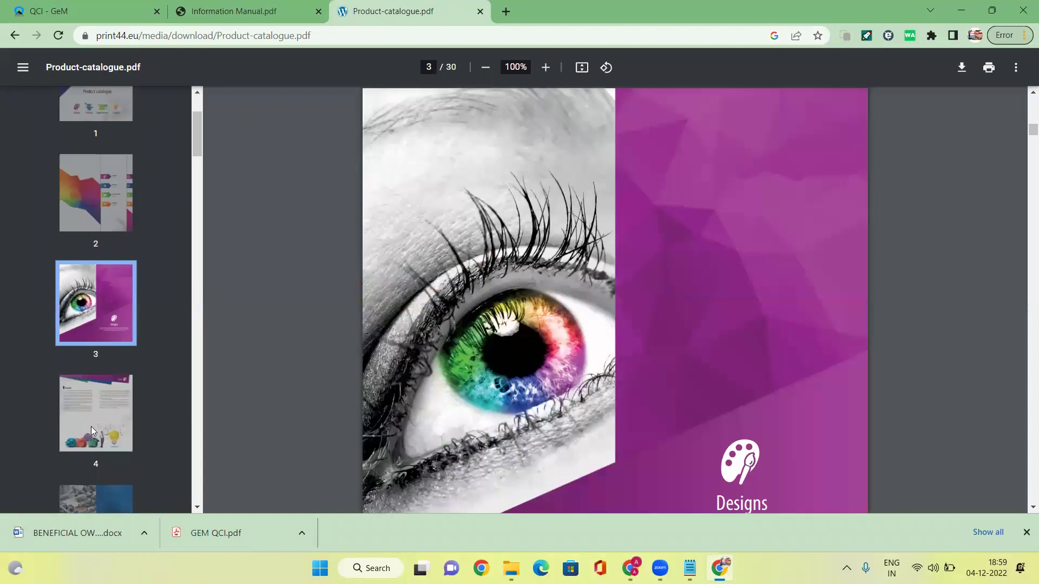
left_click(91, 426)
scroll(68, 337, "down", 5)
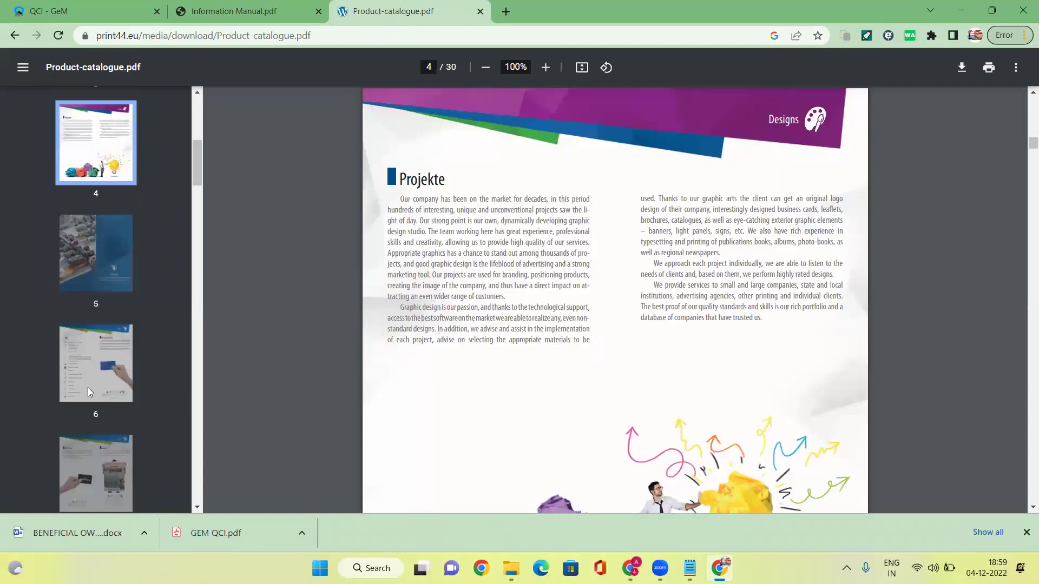
left_click(88, 387)
scroll(280, 315, "down", 10)
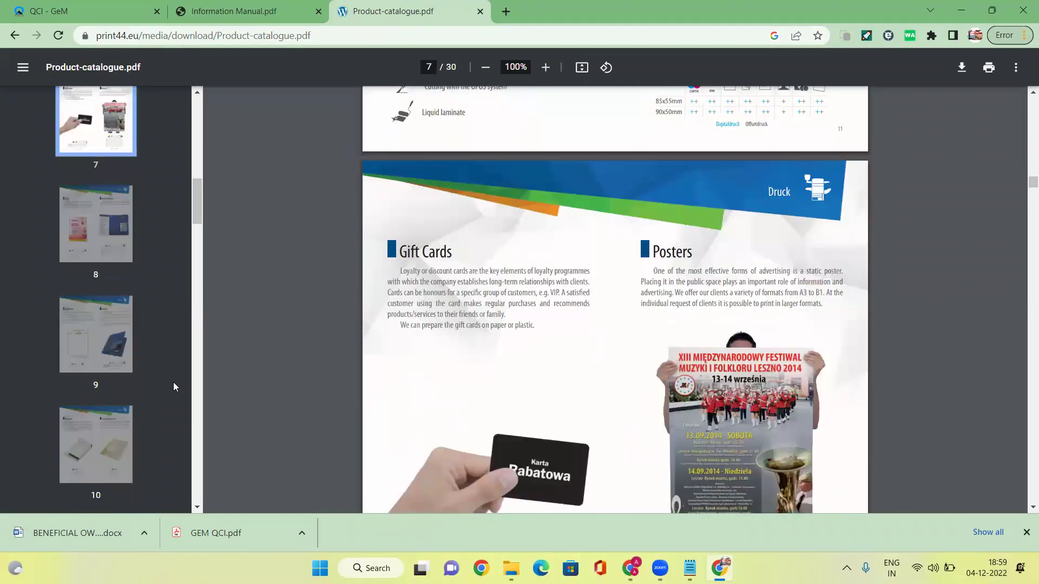
scroll(173, 382, "down", 3)
left_click(103, 401)
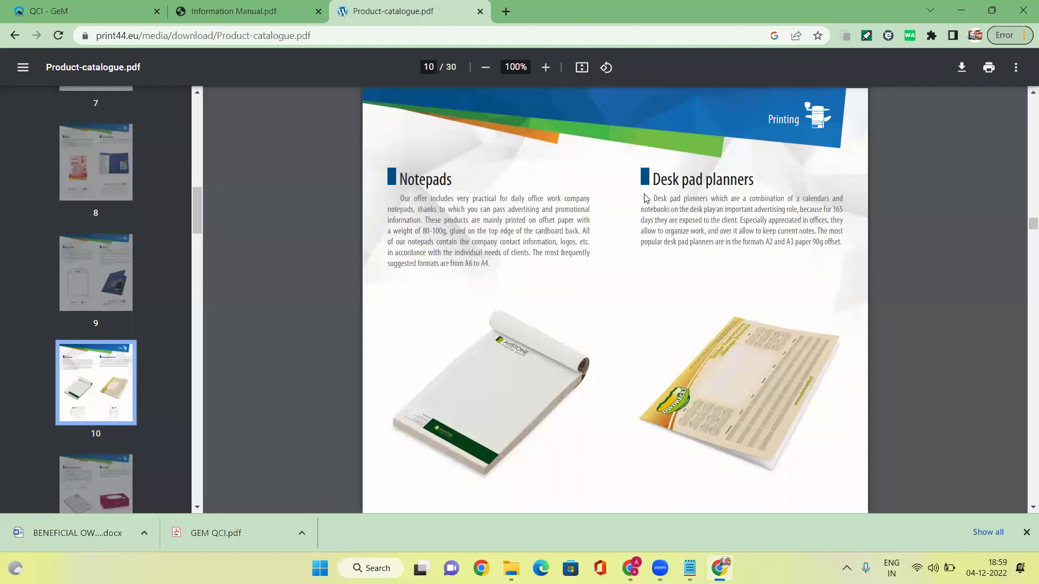
- Examine how the sample catalogue presents products with pictures and specifications, from Desk pad planners to Calendars
left_click_drag(673, 179, 756, 180)
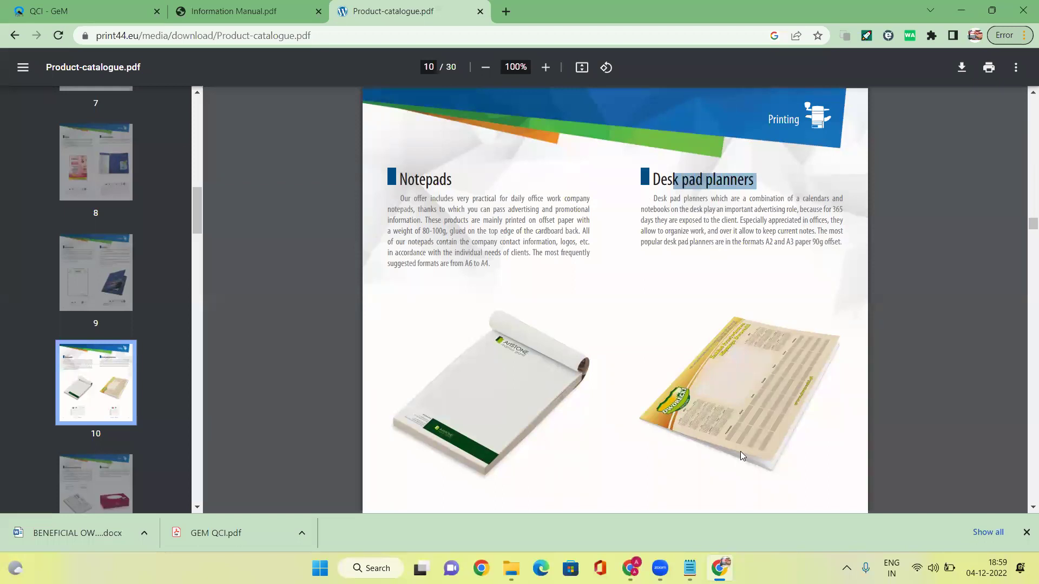
scroll(718, 233, "down", 5)
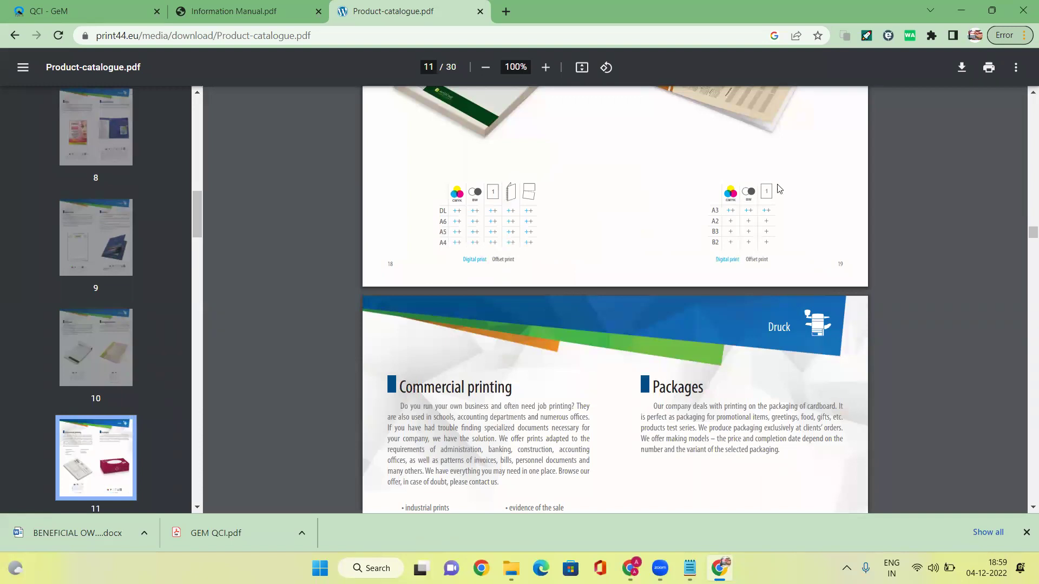
scroll(592, 299, "down", 5)
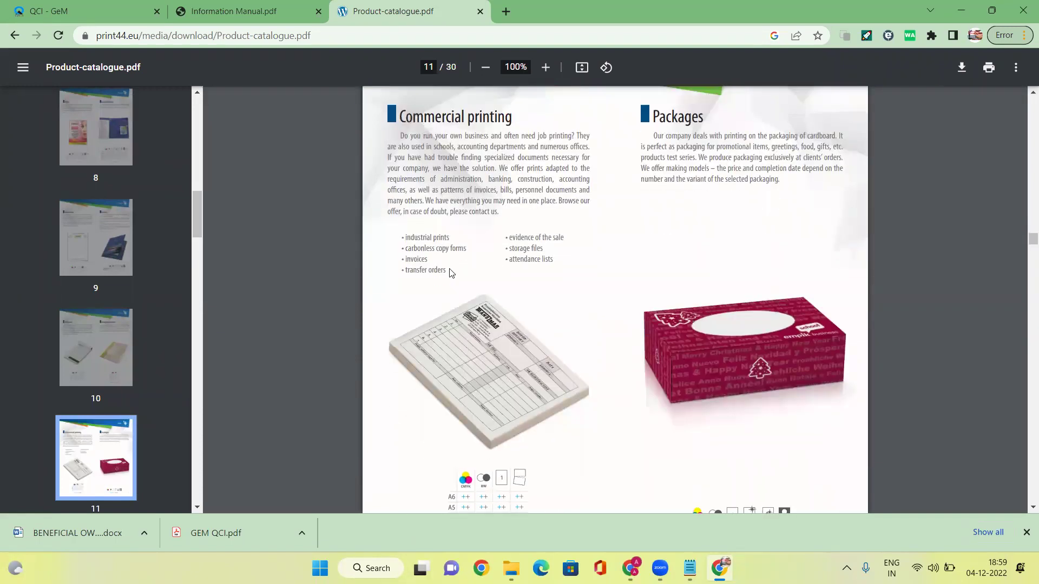
scroll(455, 257, "down", 1)
scroll(563, 235, "down", 10)
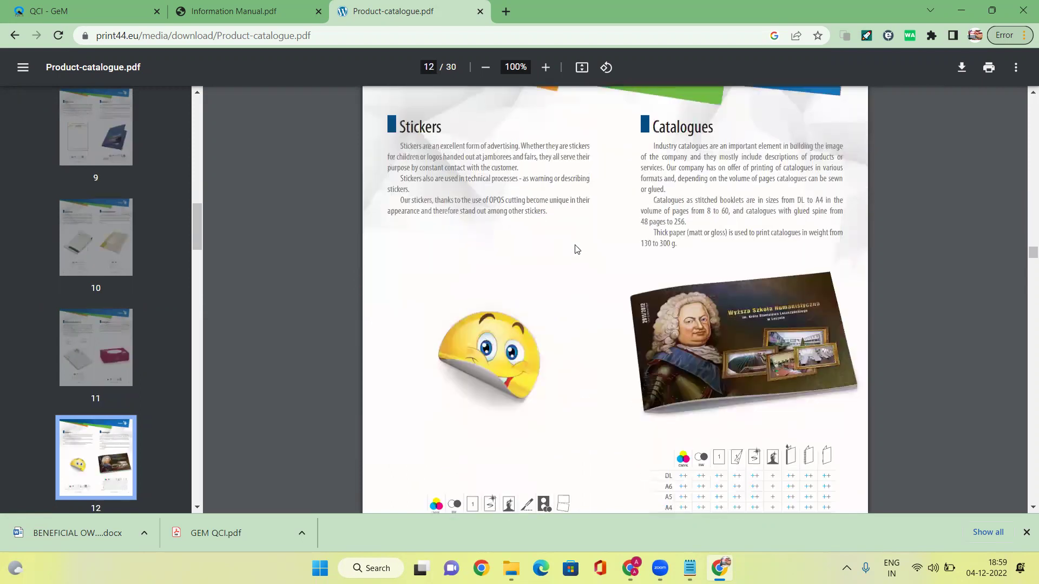
scroll(690, 292, "down", 10)
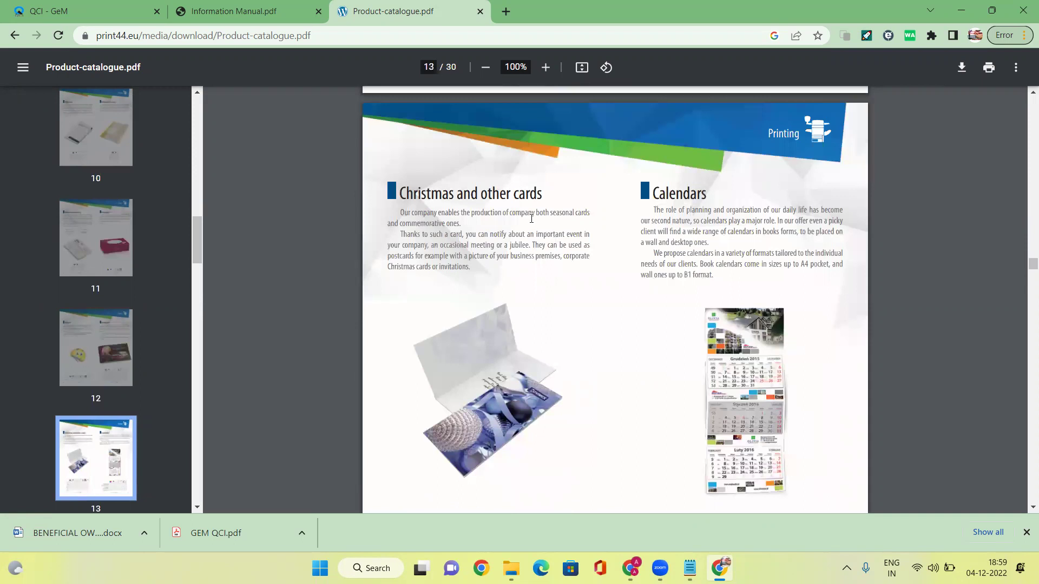
- Return to the QCI assessment form and review the Section D requirements for the regular items catalogue and the made-to-order/customized items list
left_click(117, 21)
scroll(576, 355, "down", 1)
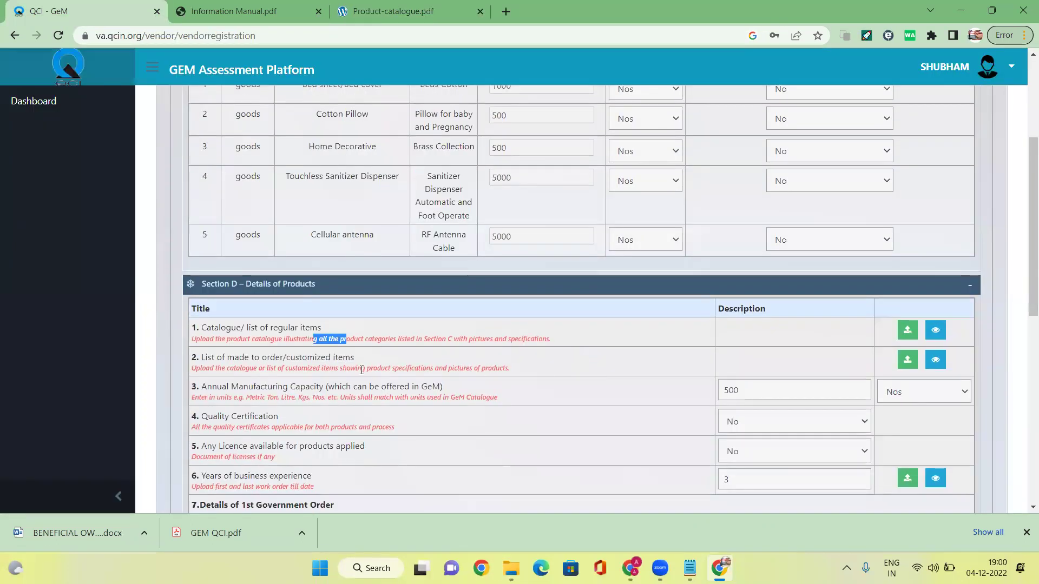
left_click_drag(215, 357, 378, 361)
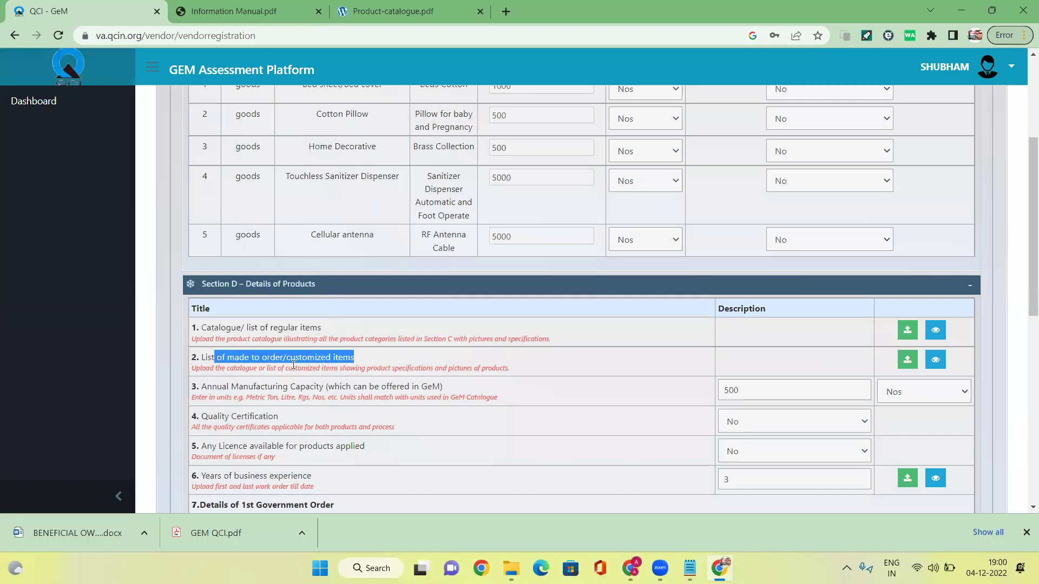
left_click(346, 355)
left_click_drag(354, 357, 274, 351)
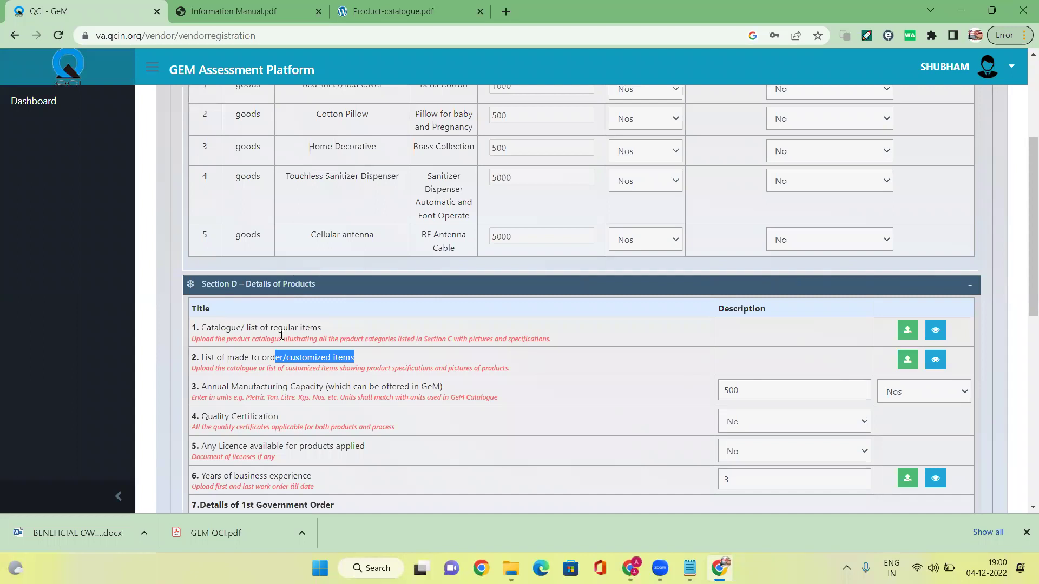
left_click_drag(282, 335, 558, 339)
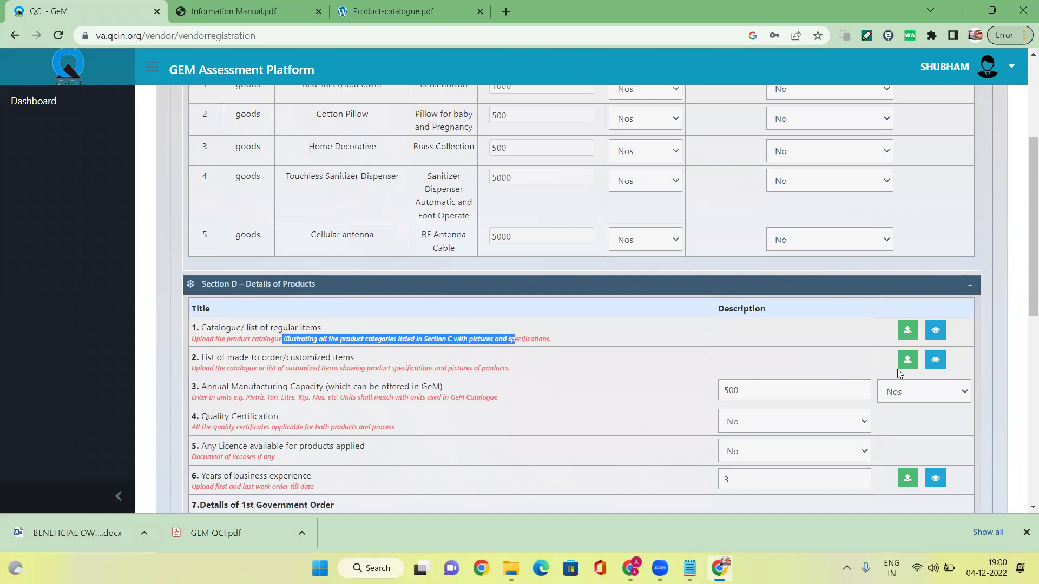
- Examine the Annual Manufacturing Capacity entry and its value field in Section D
scroll(897, 369, "down", 1)
left_click(235, 318)
left_click_drag(235, 318, 332, 313)
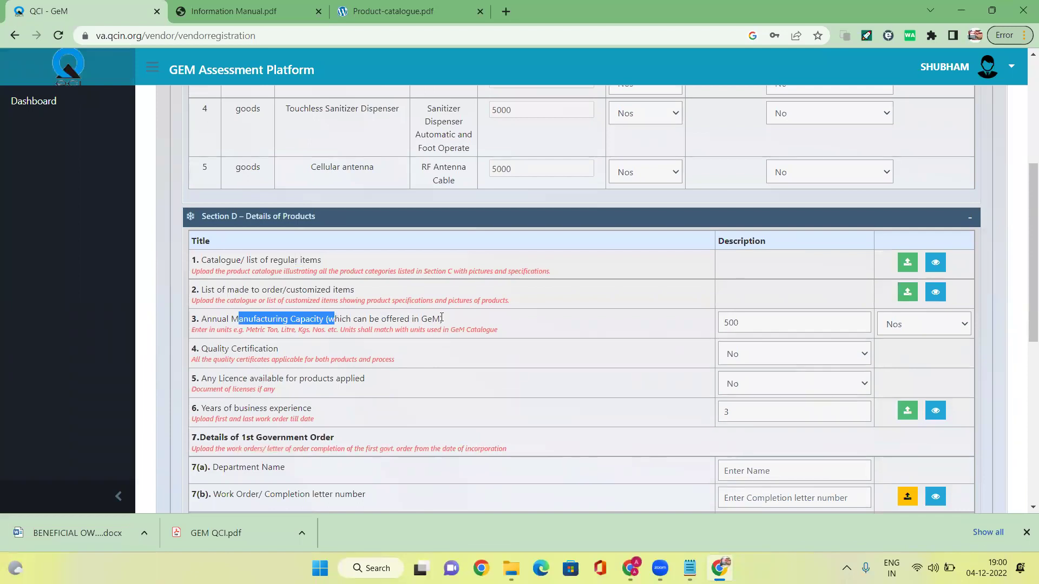
left_click(510, 316)
left_click(813, 323)
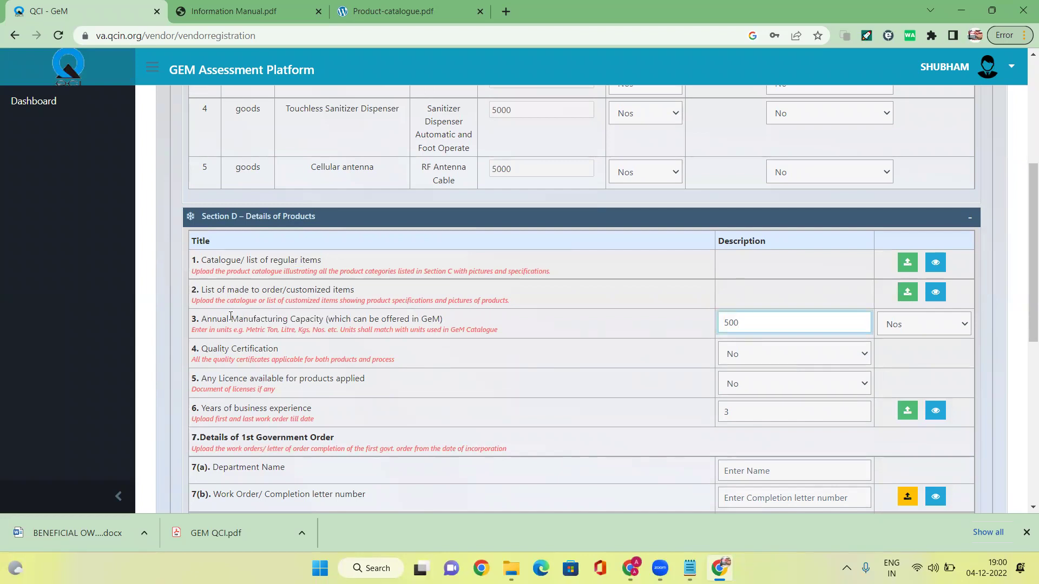
- Try the Yes option for Quality Certification and set the answer back to No
left_click_drag(278, 349, 238, 347)
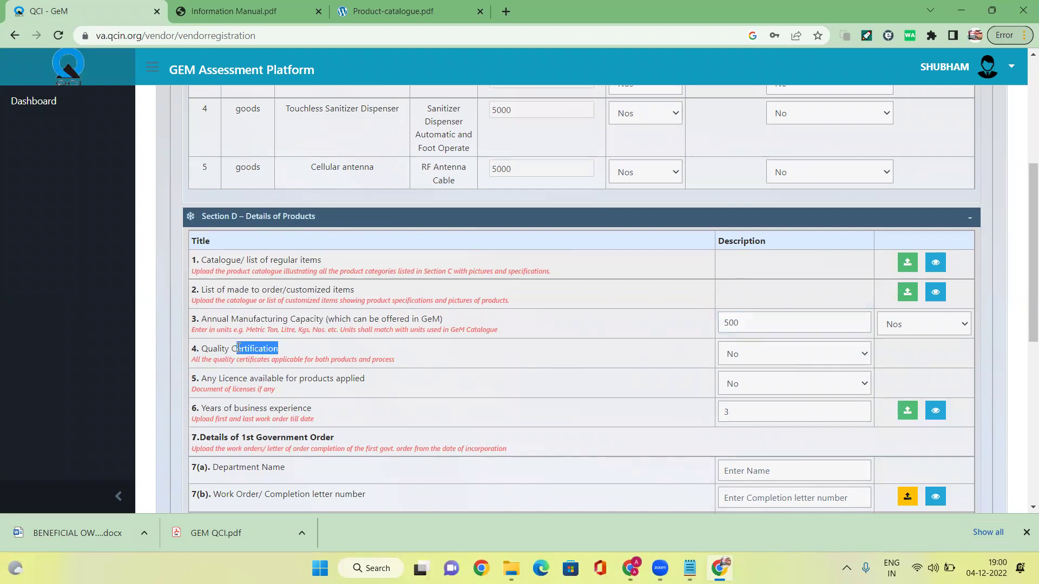
left_click(734, 354)
left_click(744, 374)
left_click(758, 354)
left_click(722, 387)
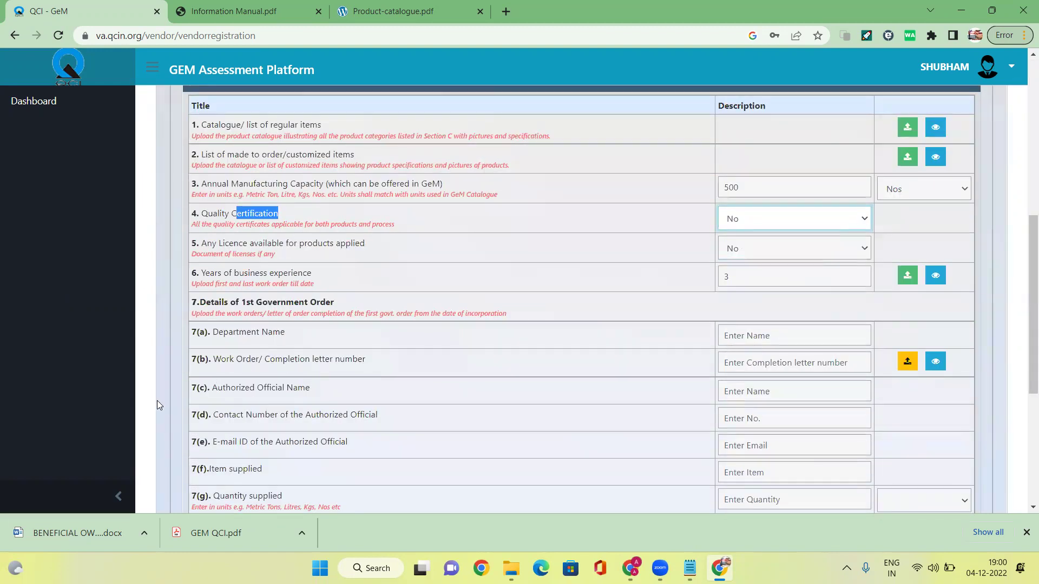
- Review the Years of business experience requirement and the Details of 1st Government Order heading in Section D
left_click_drag(219, 304, 373, 308)
left_click(382, 321)
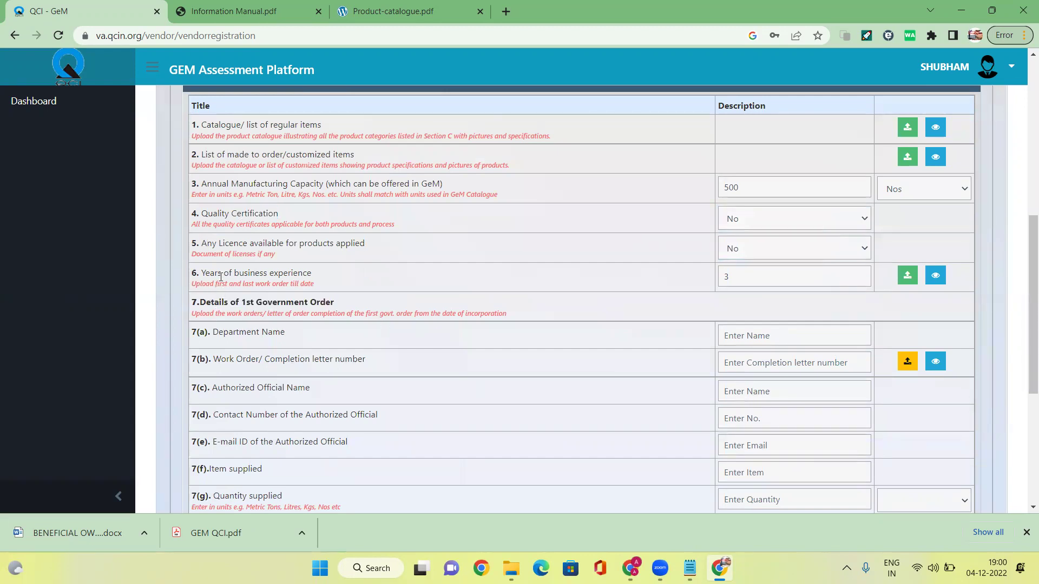
left_click_drag(221, 277, 353, 278)
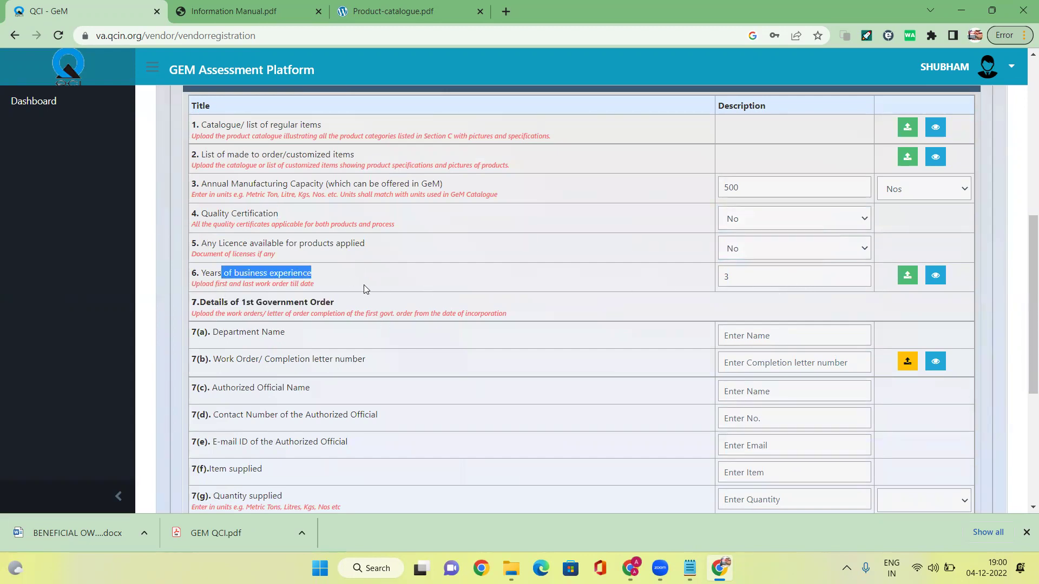
left_click(364, 290)
left_click_drag(324, 275, 224, 272)
scroll(273, 299, "down", 1)
left_click_drag(224, 234, 346, 236)
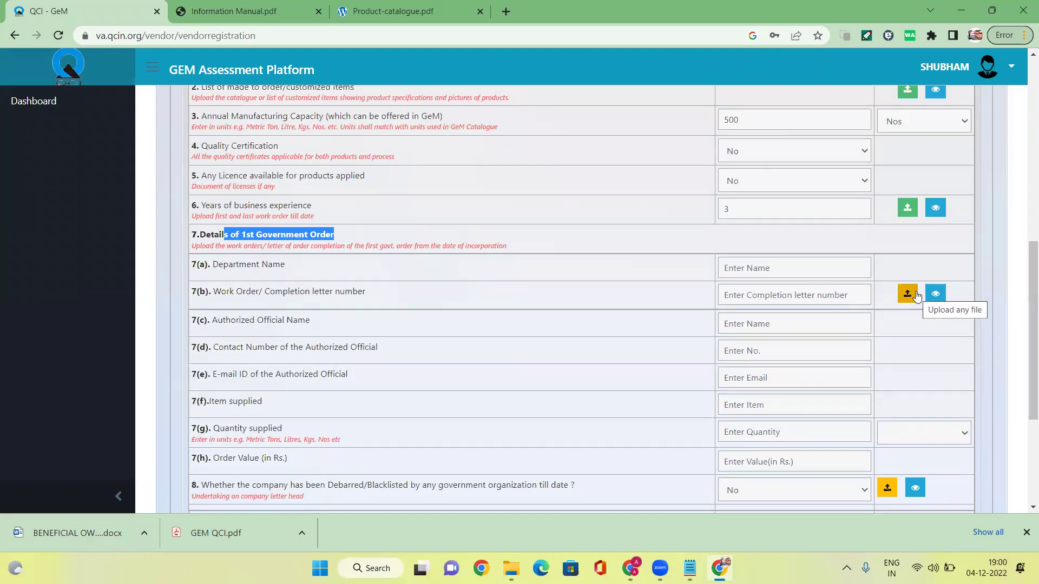
- Examine the Quantity supplied and Order Value fields under Details of 1st Government Order
scroll(913, 298, "down", 2)
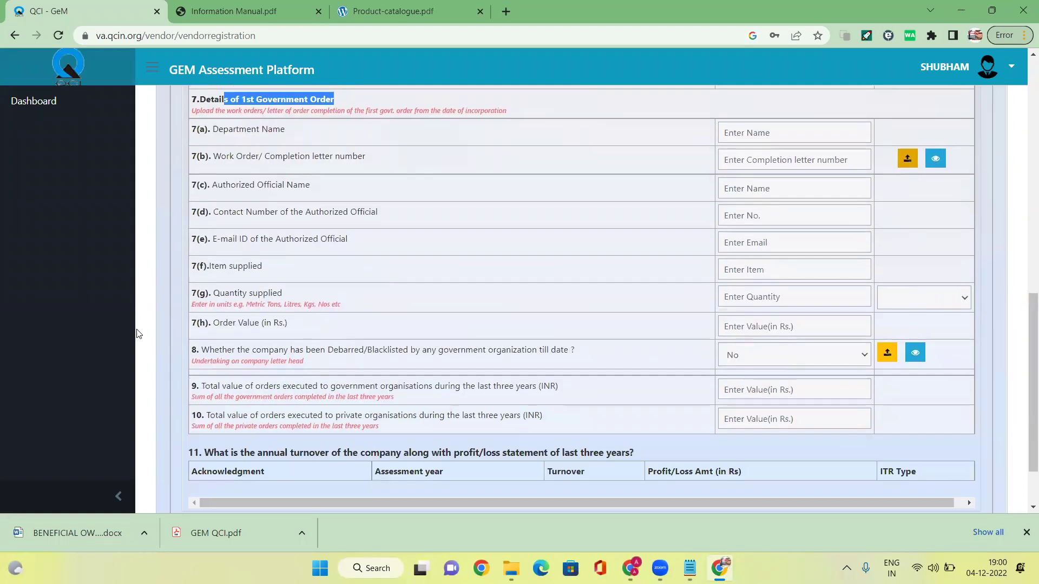
left_click_drag(215, 293, 284, 294)
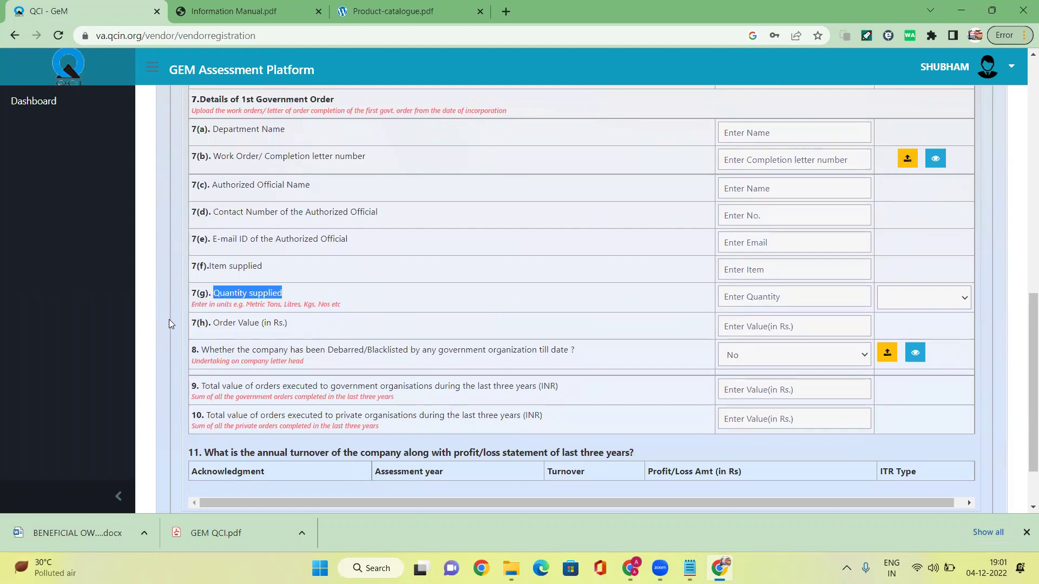
left_click_drag(216, 323, 296, 325)
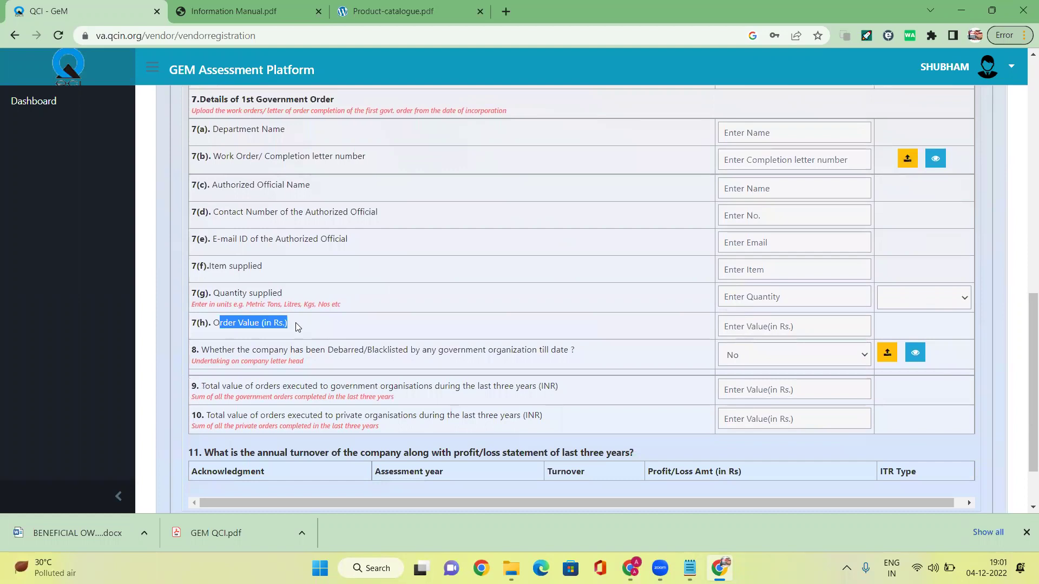
left_click(740, 321)
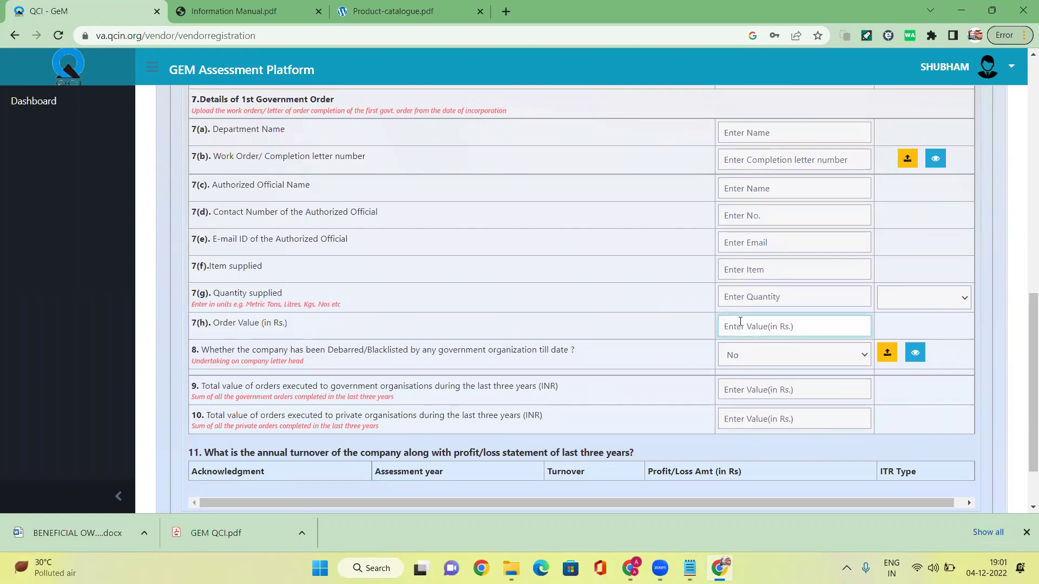
- Try the Yes option for the Debarred/Blacklisted question and set the answer back to No
scroll(741, 322, "down", 2)
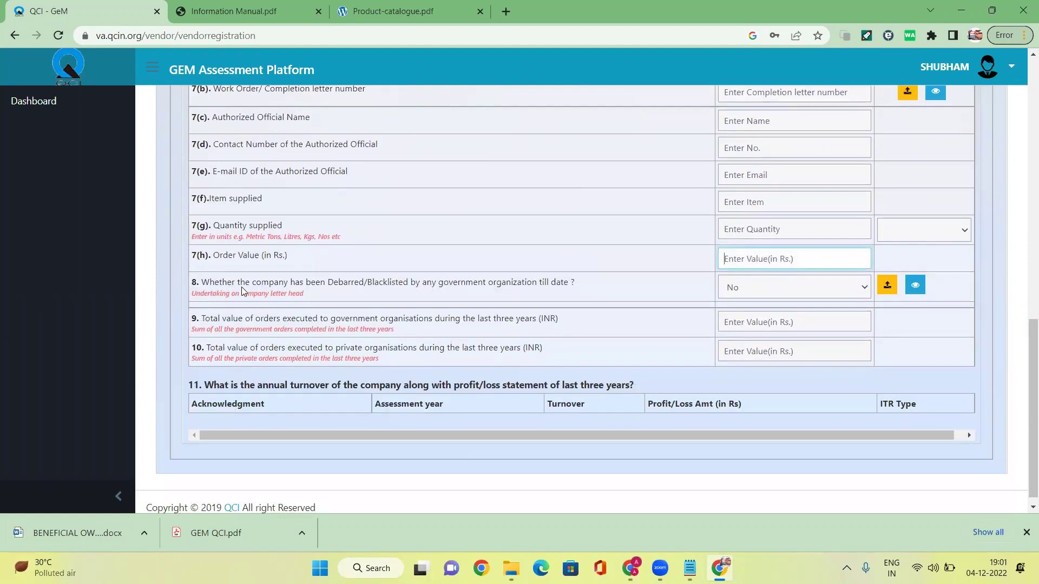
left_click_drag(216, 283, 595, 282)
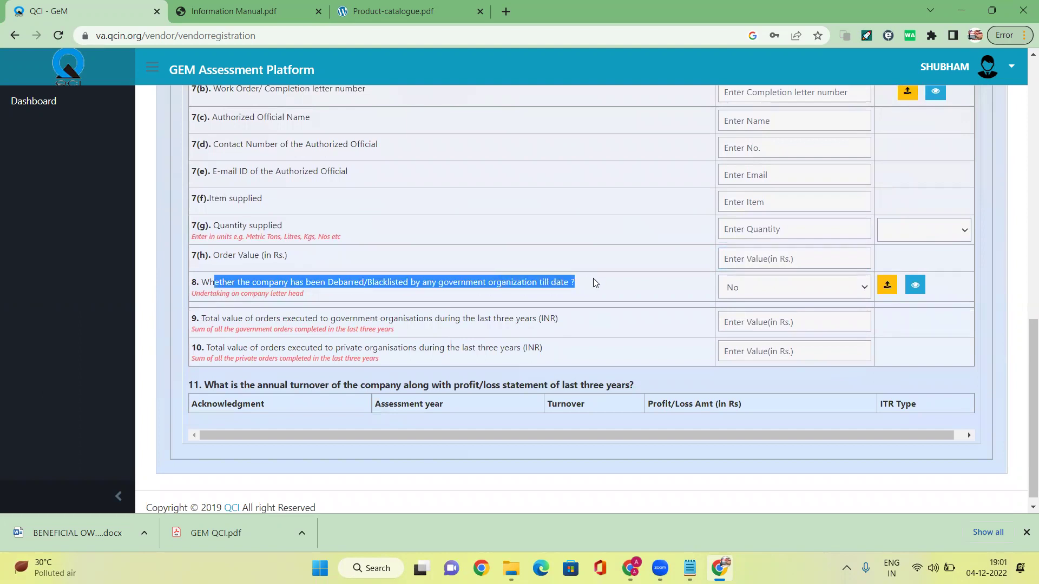
left_click(814, 287)
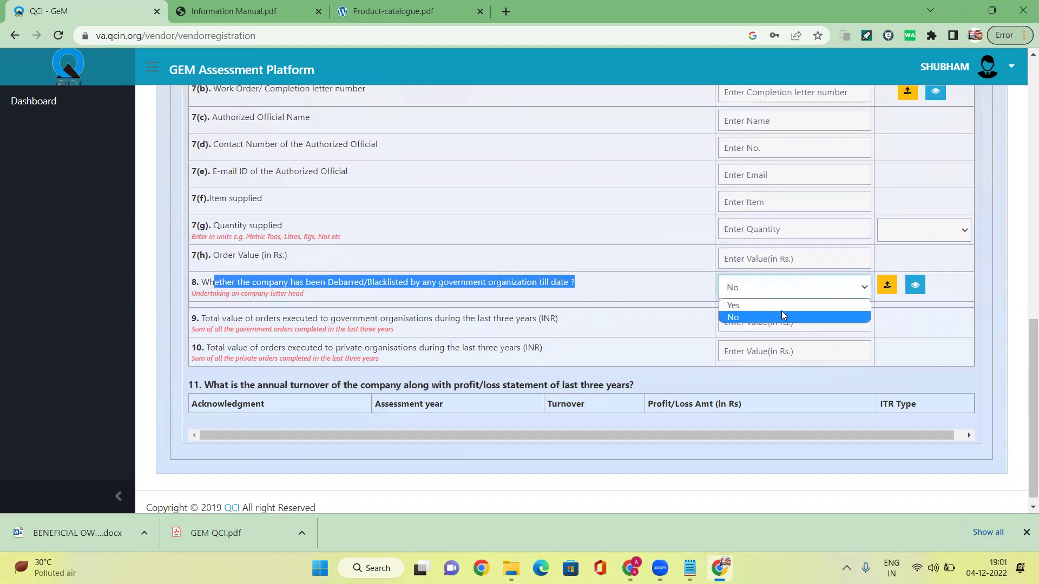
left_click(790, 305)
left_click(814, 288)
left_click(745, 318)
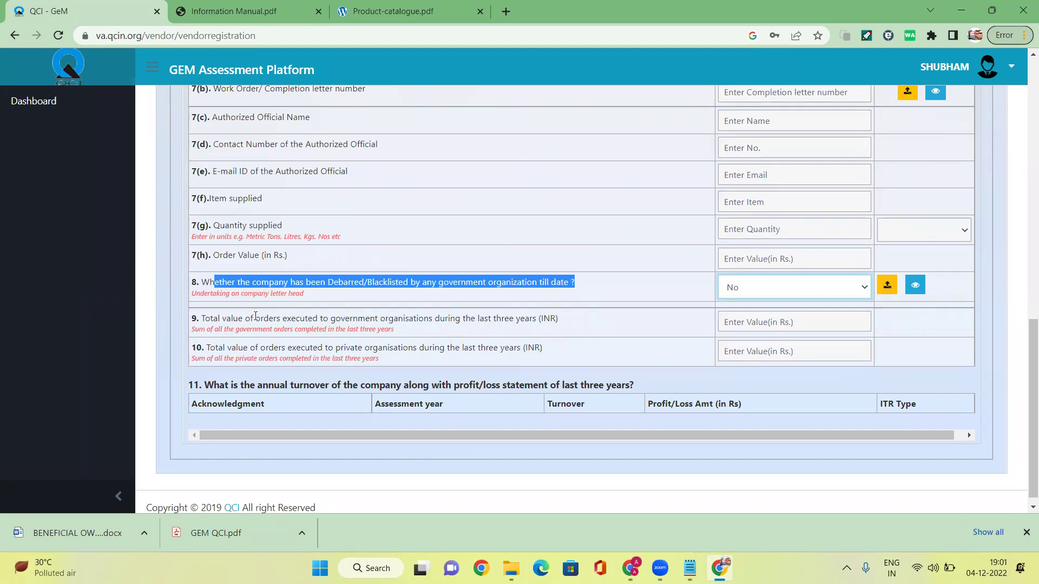
- Review the debarment undertaking and the total order value fields for government and private organisations over the last three years
left_click(348, 300)
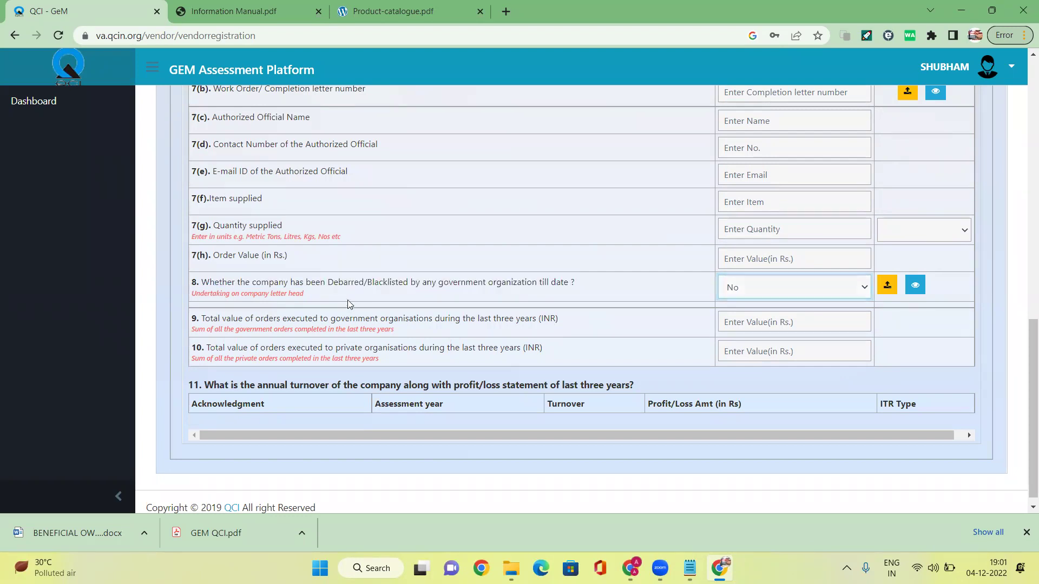
left_click_drag(349, 285, 403, 301)
left_click_drag(253, 319, 318, 320)
left_click(376, 331)
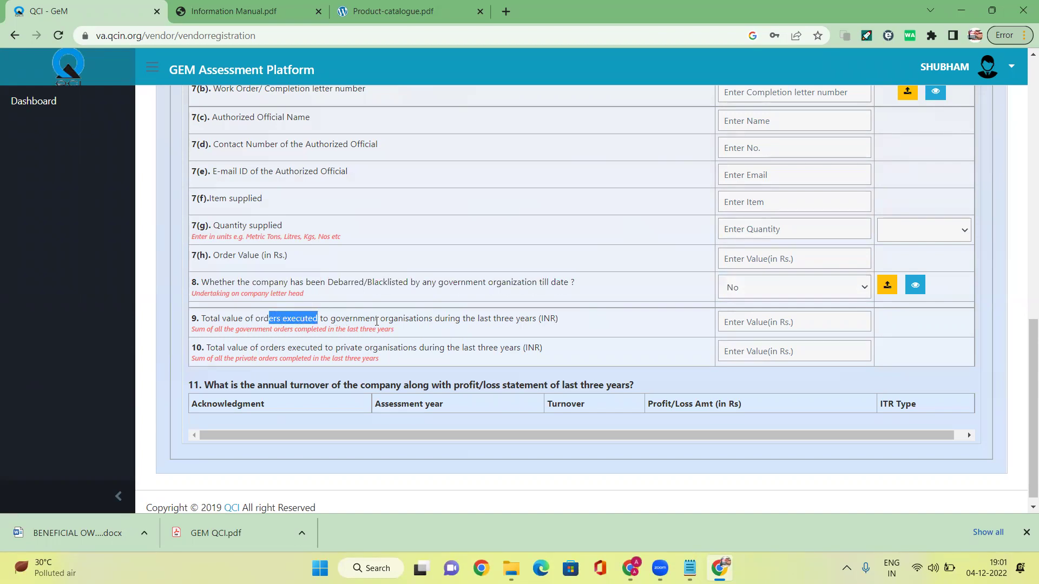
left_click_drag(591, 324, 429, 320)
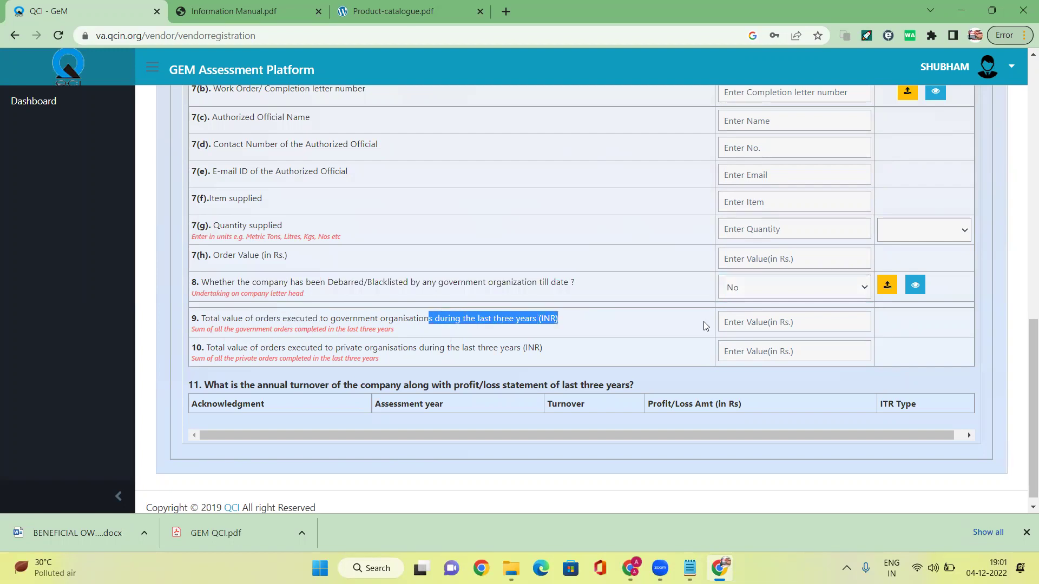
left_click(751, 323)
left_click_drag(365, 349, 485, 349)
left_click(773, 349)
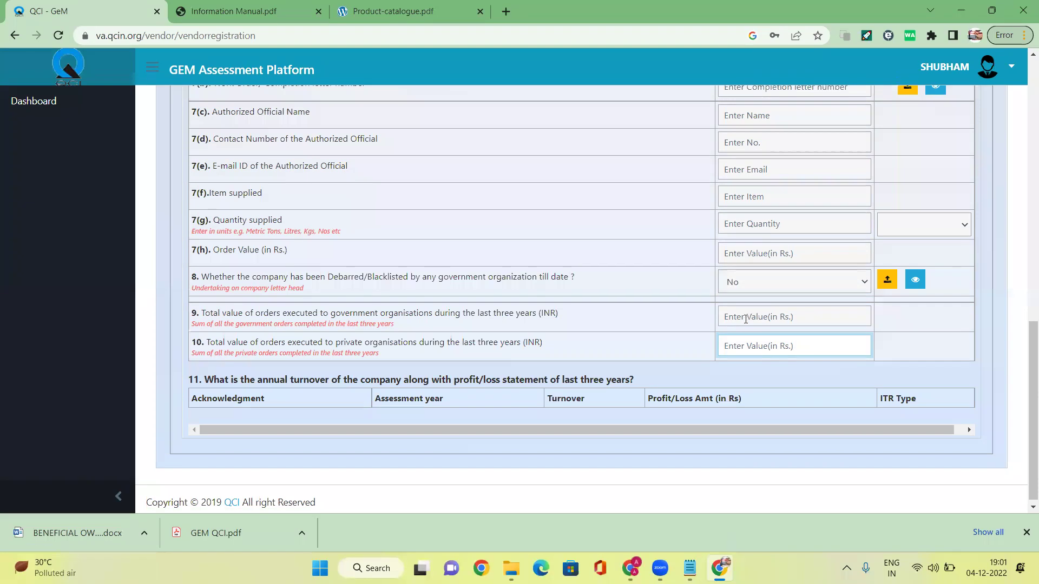
- Recheck the Details of Products page from Section C through the 1st Government Order fields and the annual turnover table
scroll(489, 220, "up", 15)
scroll(489, 220, "up", 1)
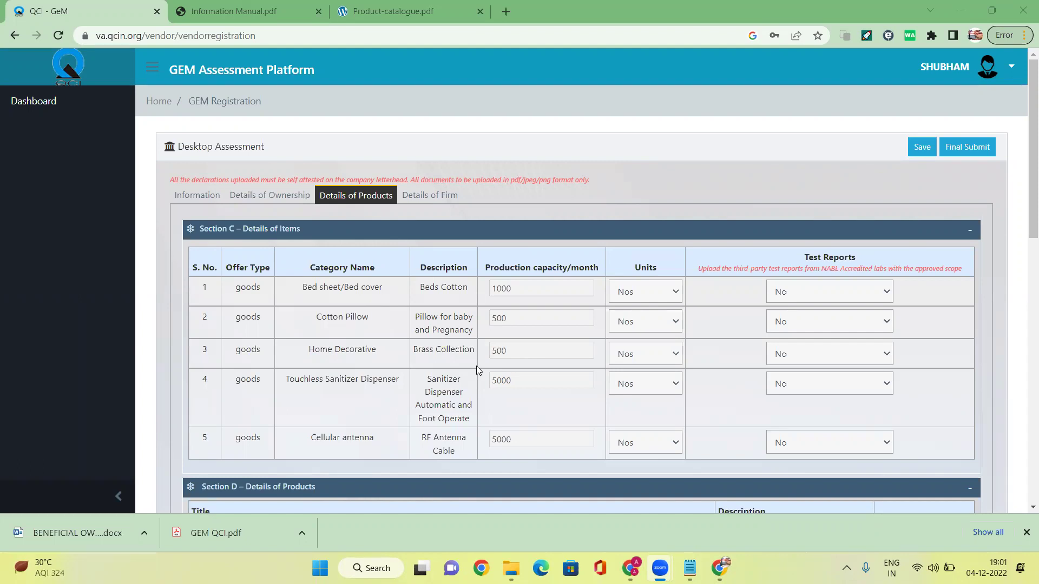
scroll(548, 292, "down", 10)
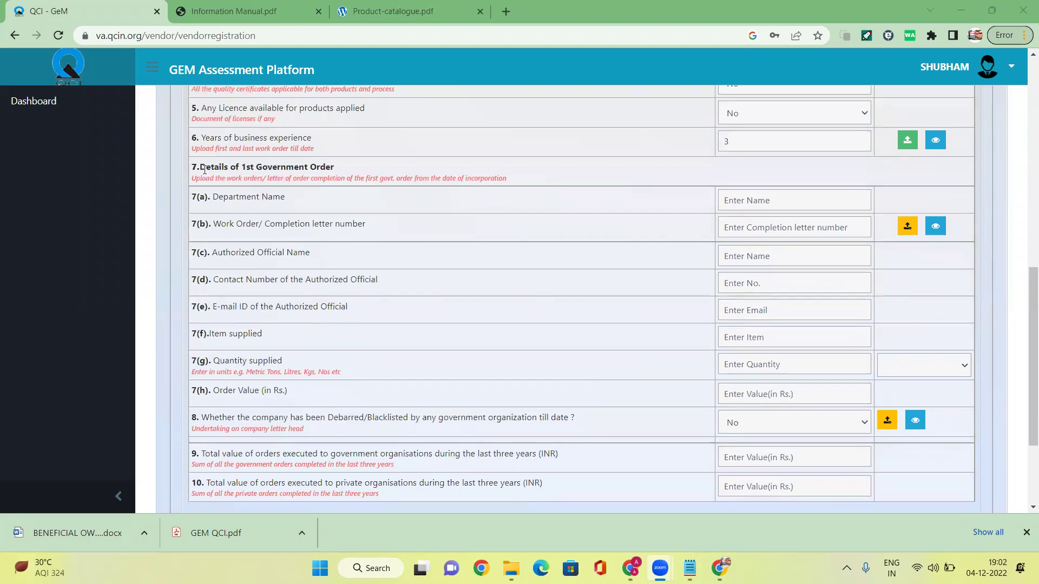
left_click_drag(204, 169, 349, 170)
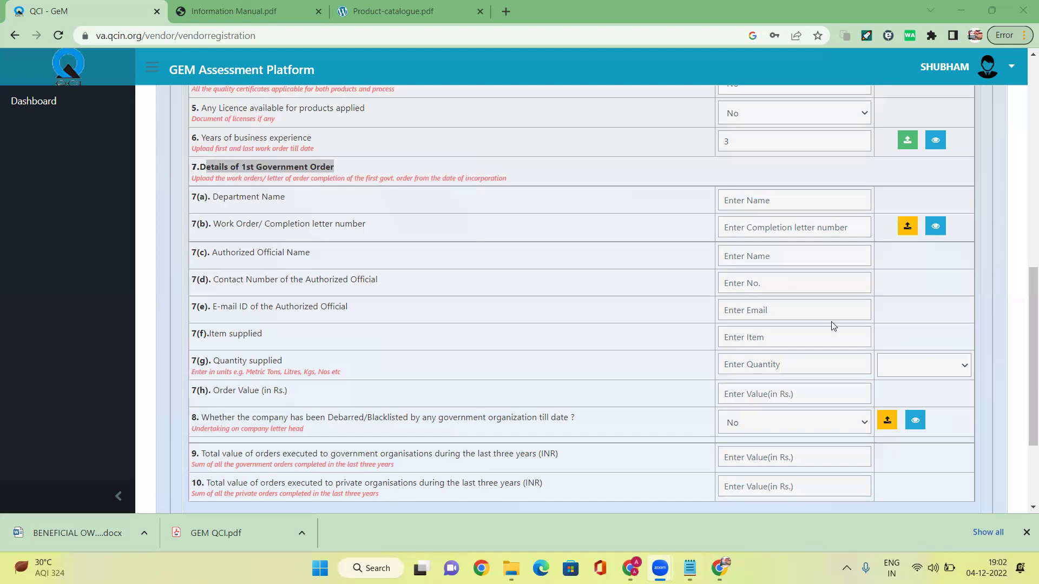
left_click(733, 202)
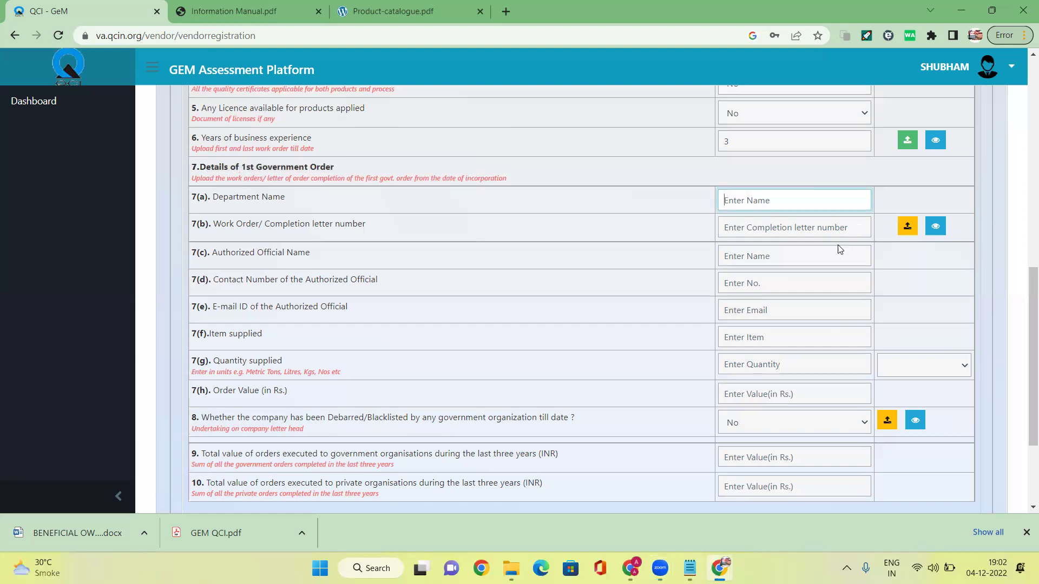
scroll(839, 249, "up", 3)
scroll(911, 371, "down", 5)
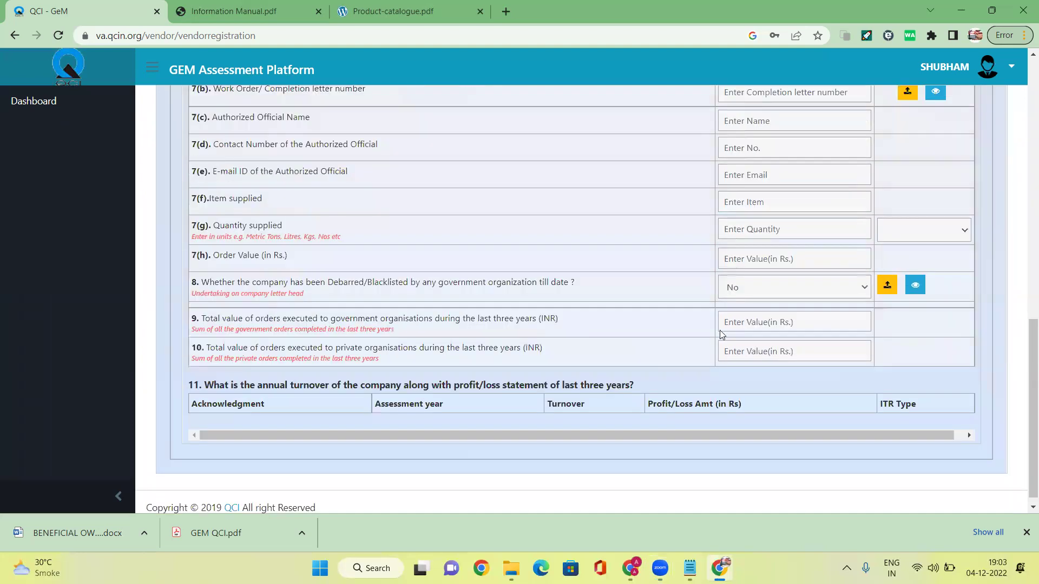
scroll(892, 248, "up", 4)
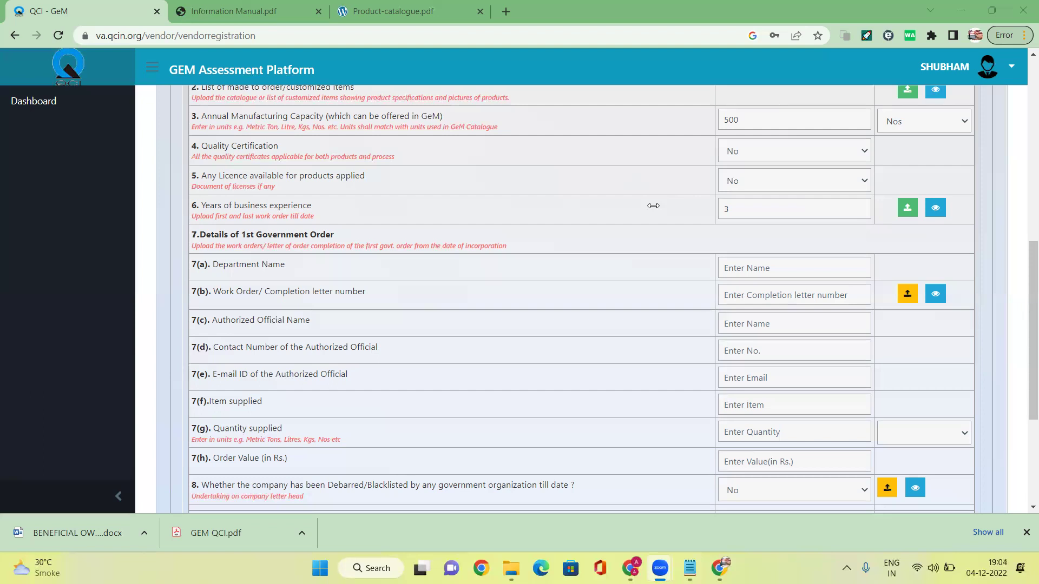
- Open the Details of Firm section and review the Section E questions on production sites, number of sites and manufacturing-site GSTIN
scroll(425, 337, "up", 10)
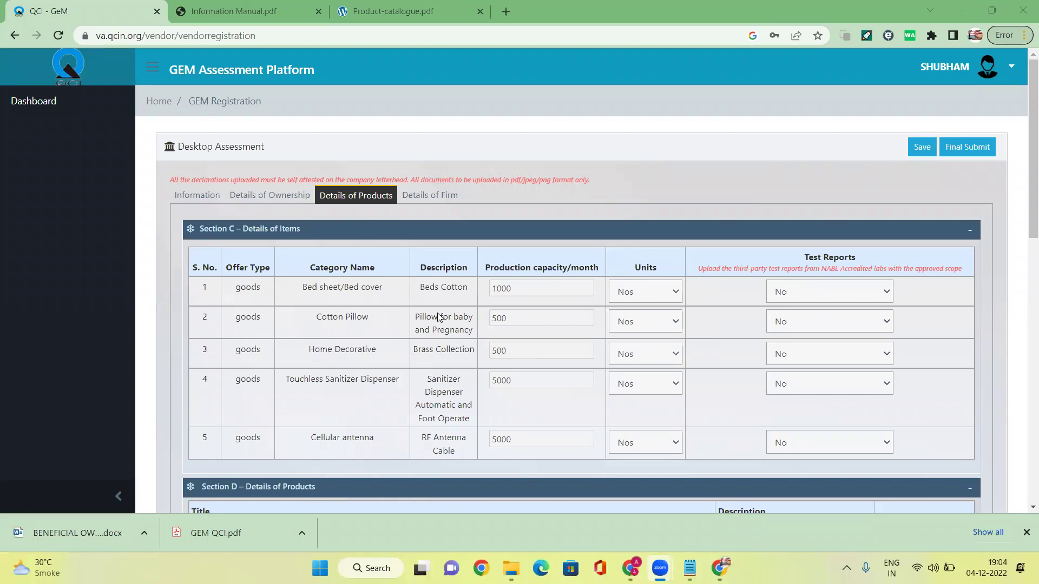
left_click(418, 199)
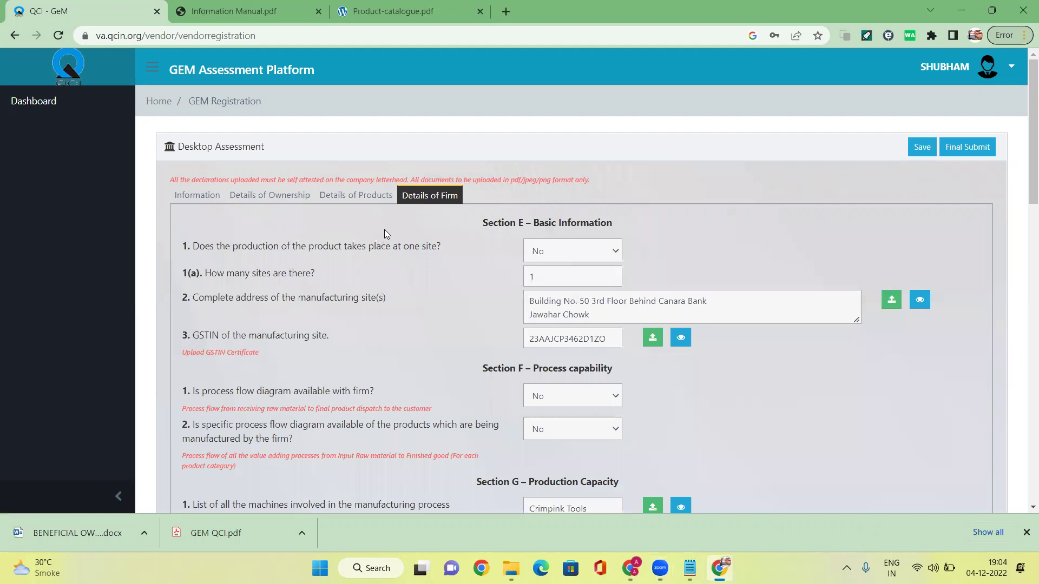
left_click_drag(194, 247, 457, 251)
left_click(430, 297)
left_click_drag(259, 250, 487, 251)
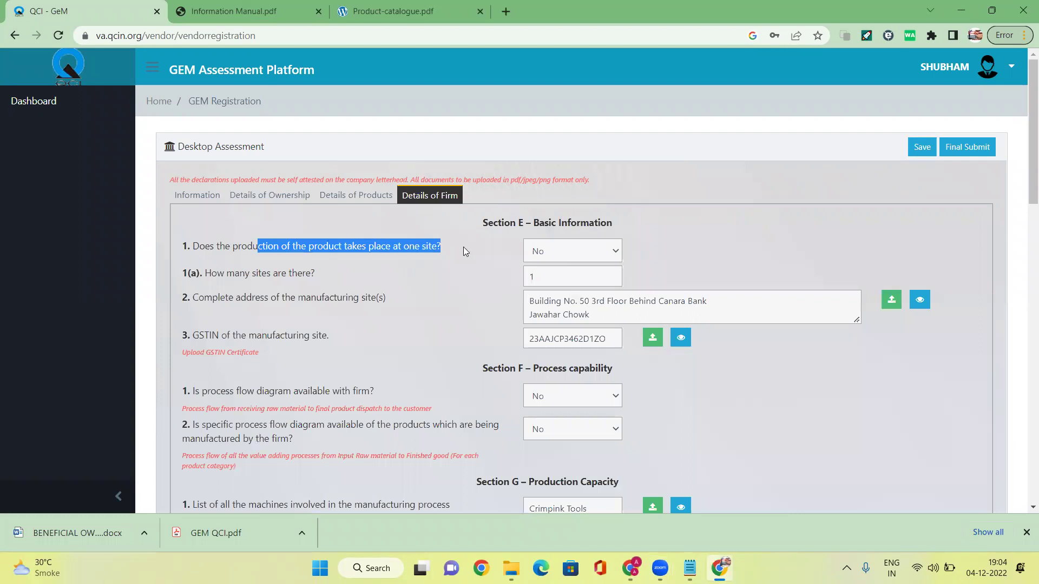
left_click(551, 252)
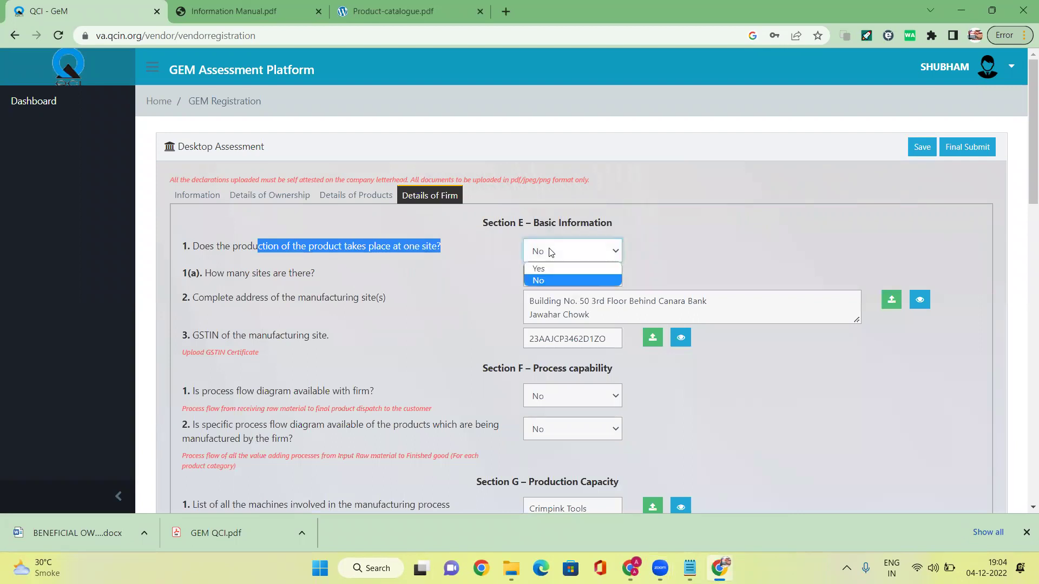
left_click(438, 272)
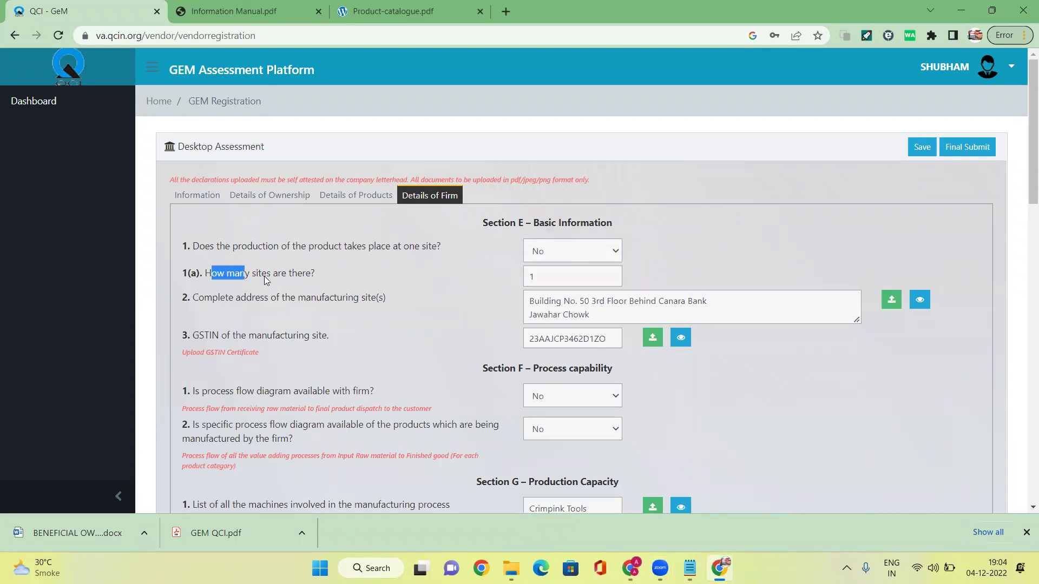
double_click(551, 279)
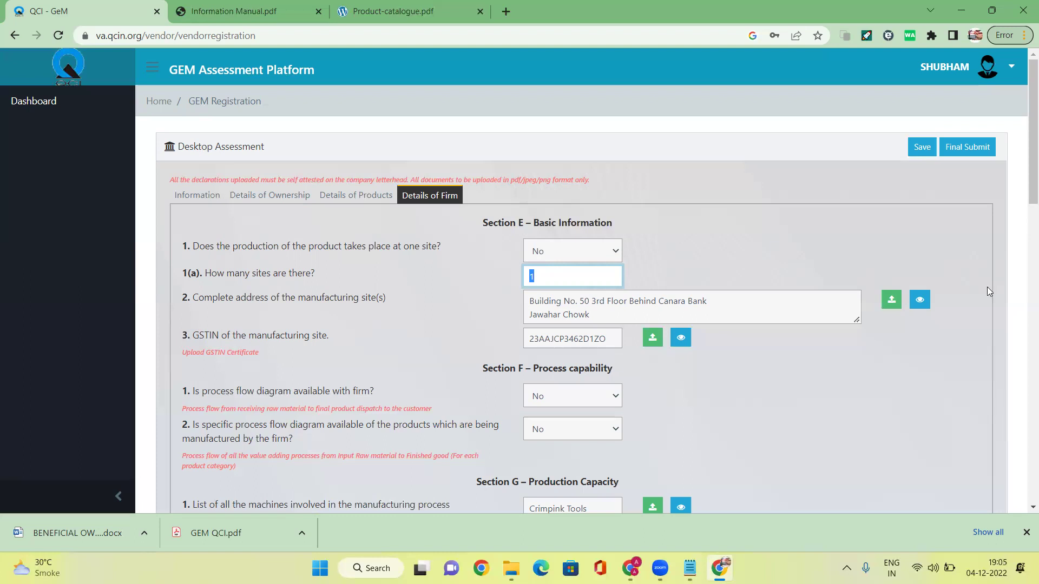
left_click_drag(199, 336, 331, 339)
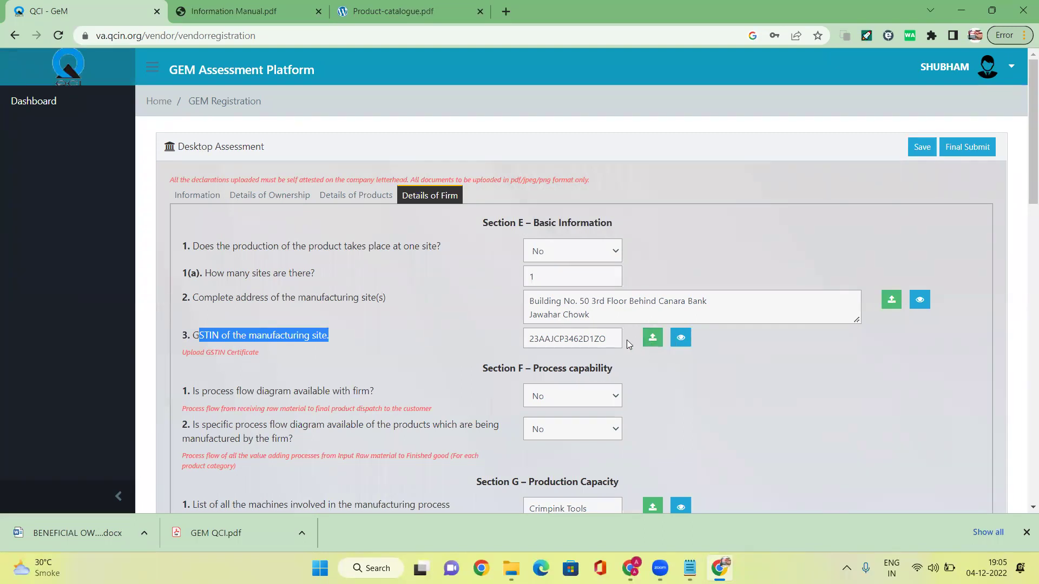
- Review the Section F question on whether the firm has a process flow diagram
scroll(442, 213, "down", 2)
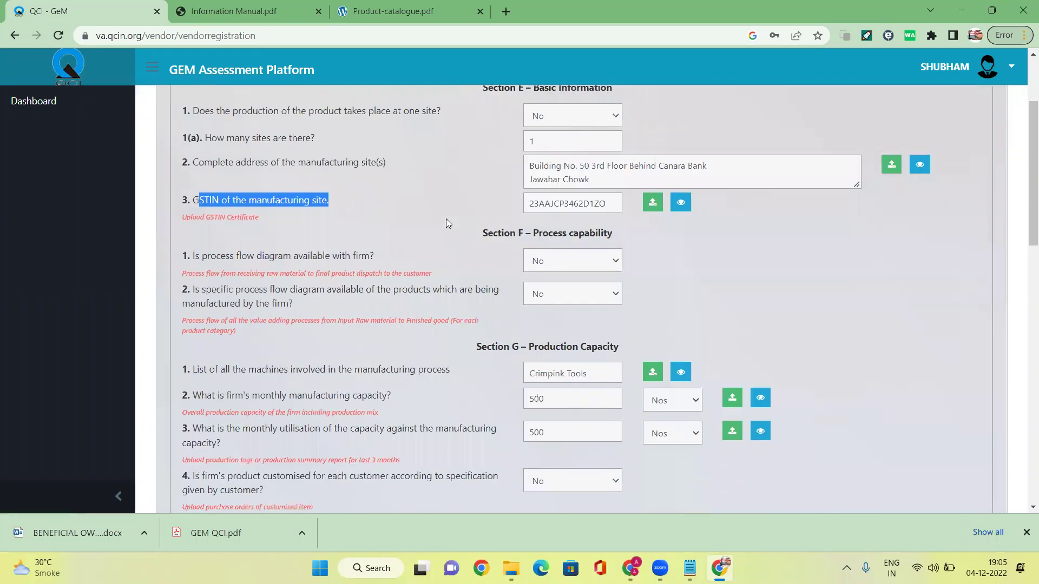
left_click(198, 263)
left_click_drag(370, 255, 236, 255)
scroll(541, 194, "up", 2)
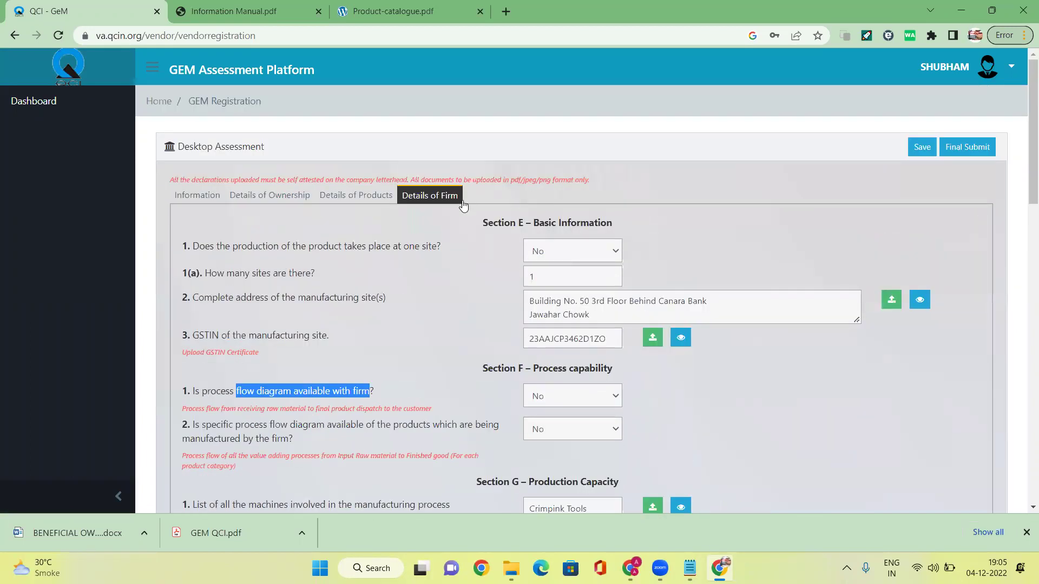
scroll(463, 211, "down", 2)
left_click_drag(375, 257, 239, 256)
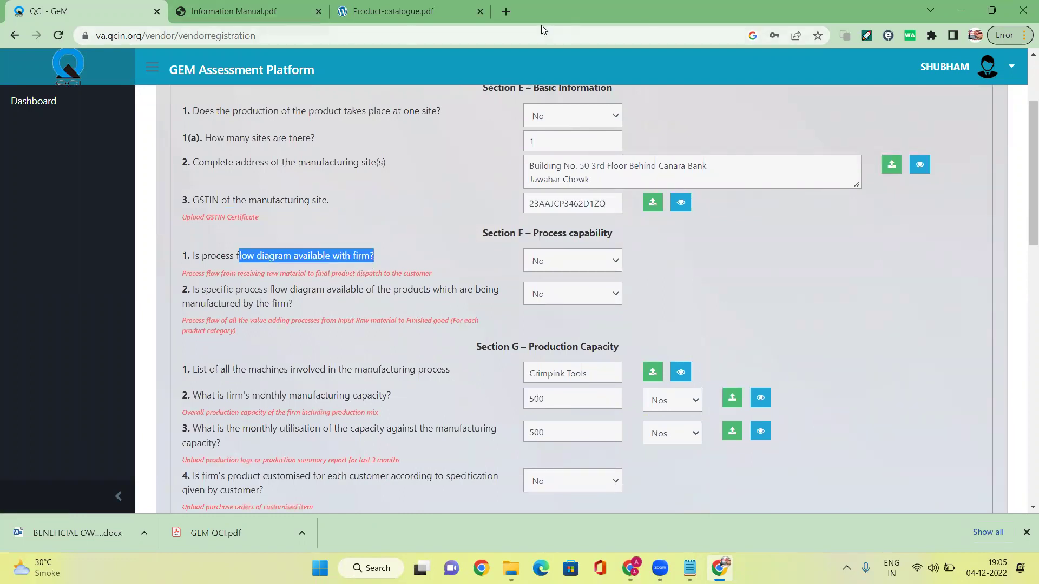
- Open google.com in place of the product catalogue PDF and search for "process flow diagram"
left_click(255, 11)
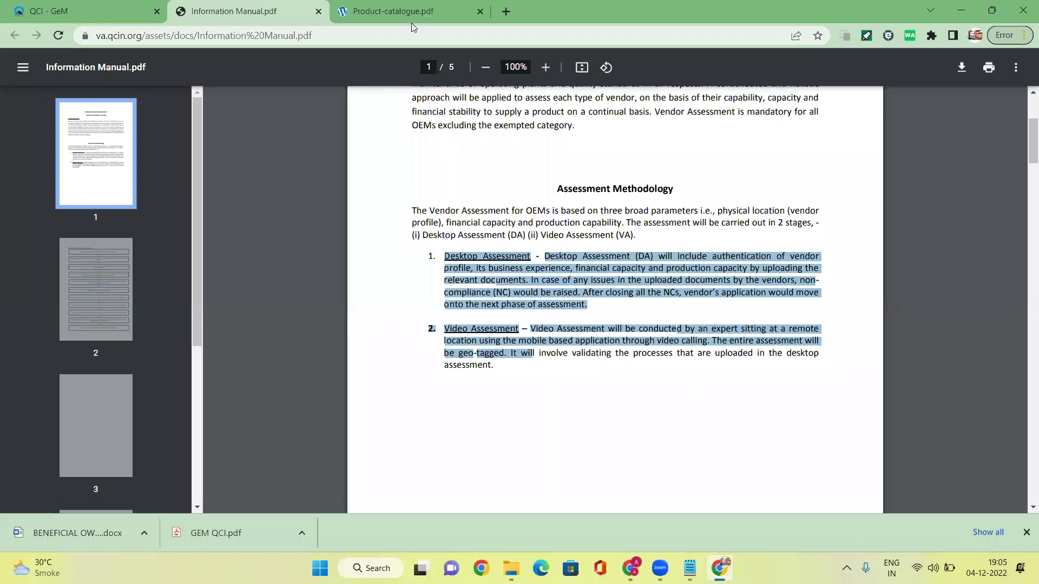
left_click(392, 8)
key("ctrl+l")
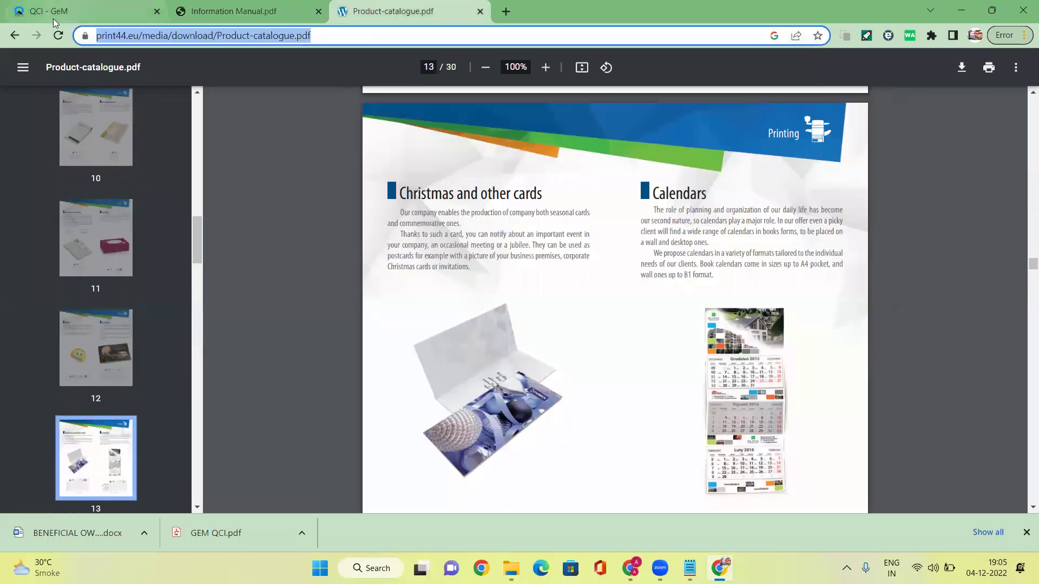
type("GOOgle.com")
key("Return")
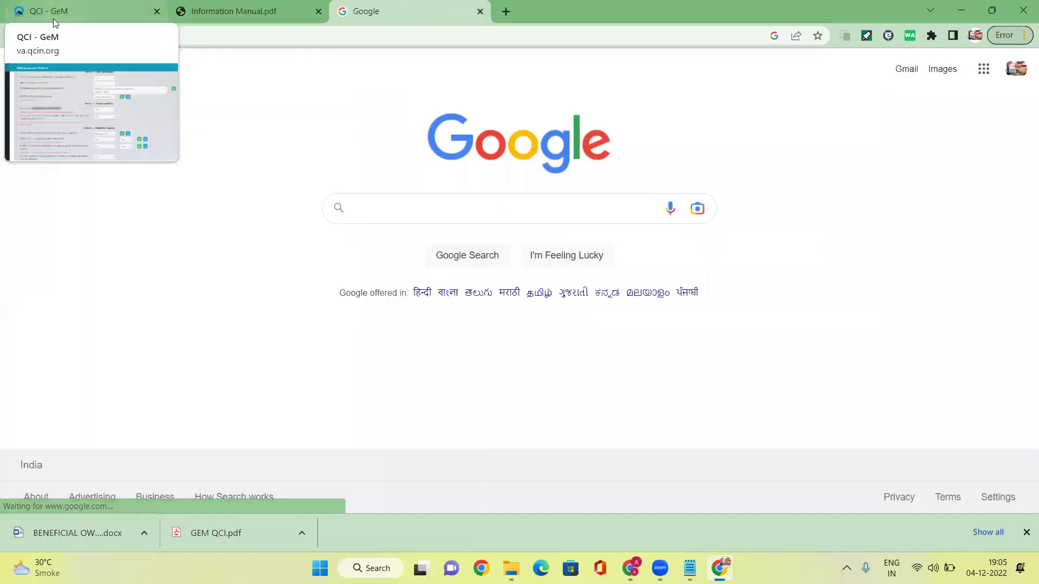
type("PR")
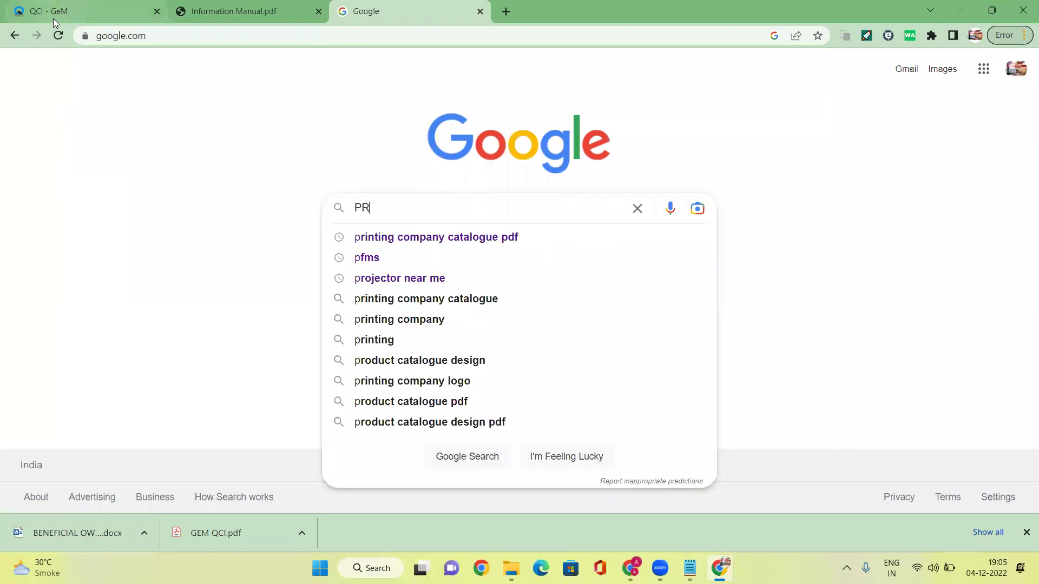
type("OCESS")
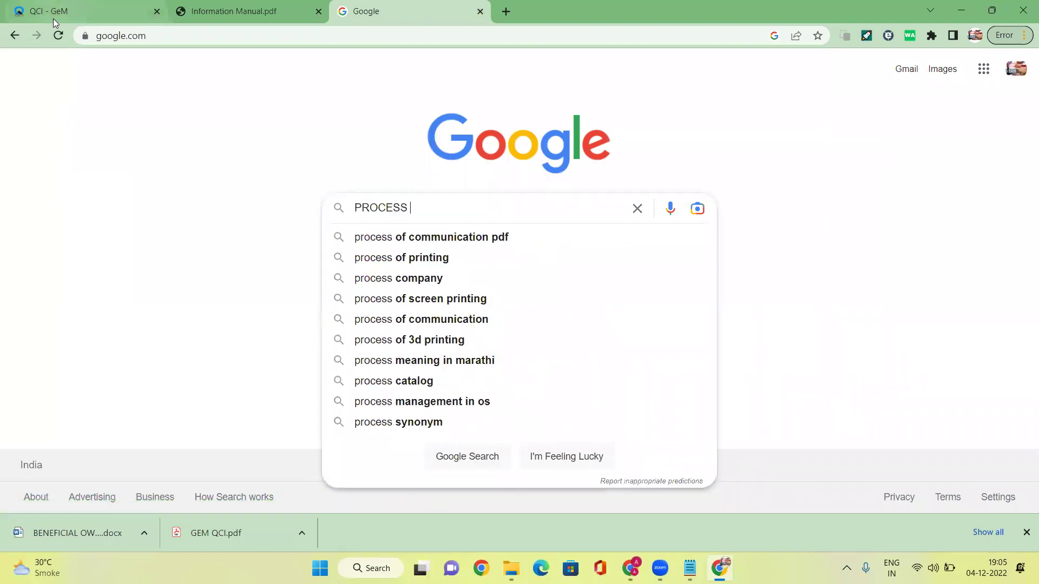
type(" FLOW")
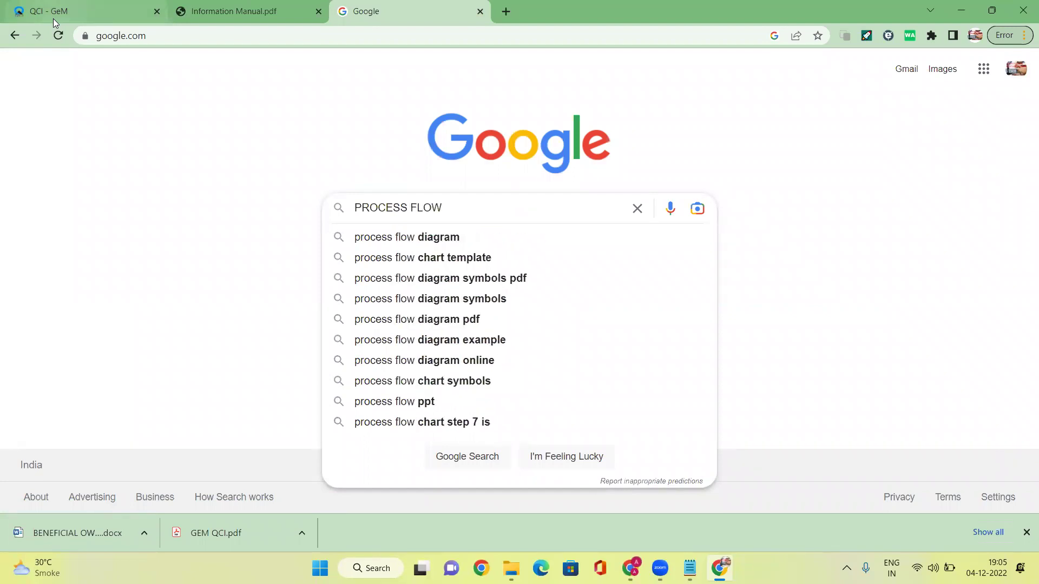
left_click(383, 244)
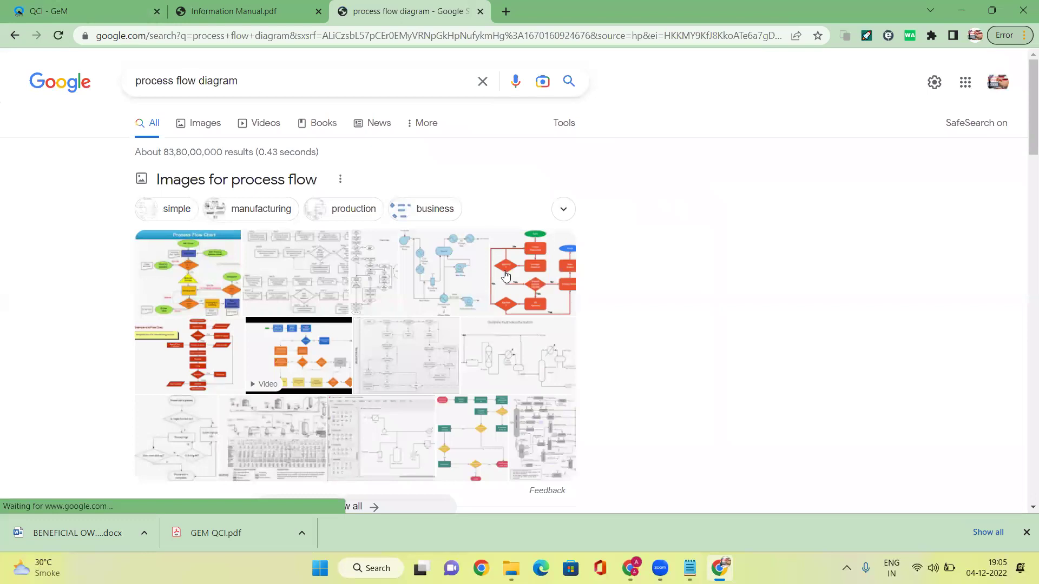
- Preview the frevvo, Lucidchart, Tech Quality Pedia and PresentationEZE process flow diagrams among the image results
left_click(505, 277)
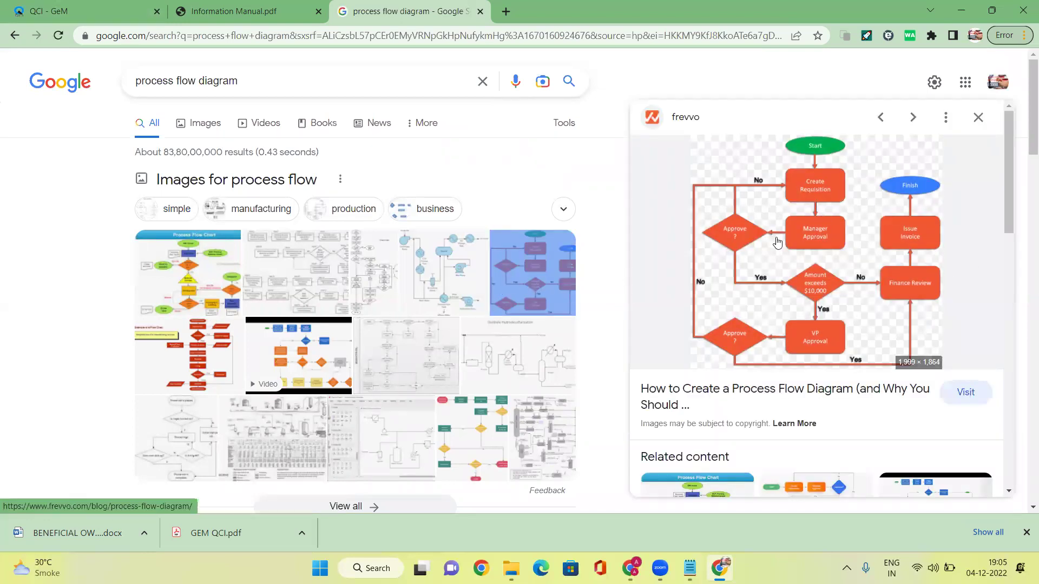
left_click(408, 278)
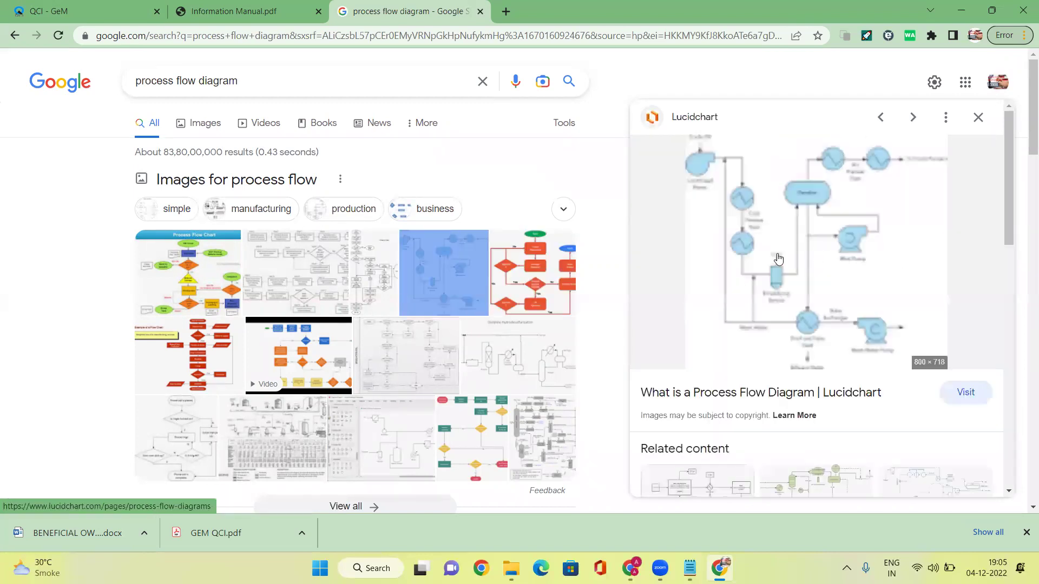
left_click(186, 299)
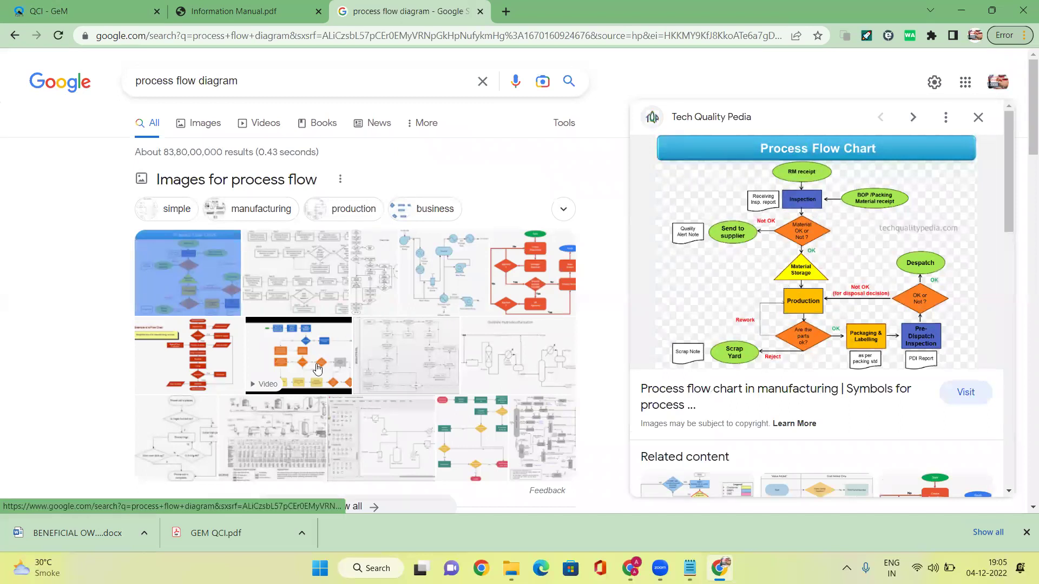
scroll(318, 369, "down", 1)
left_click(192, 308)
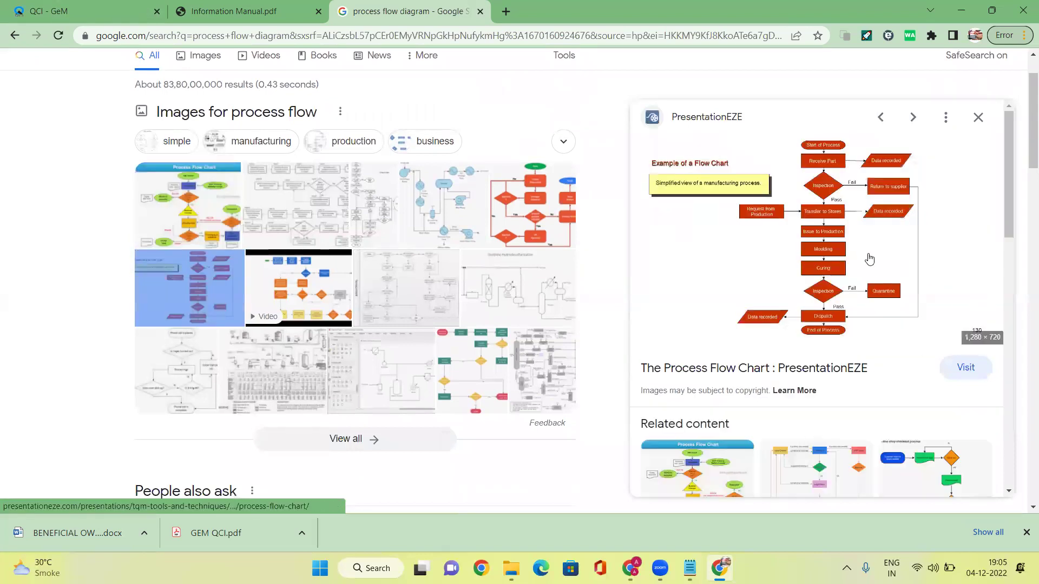
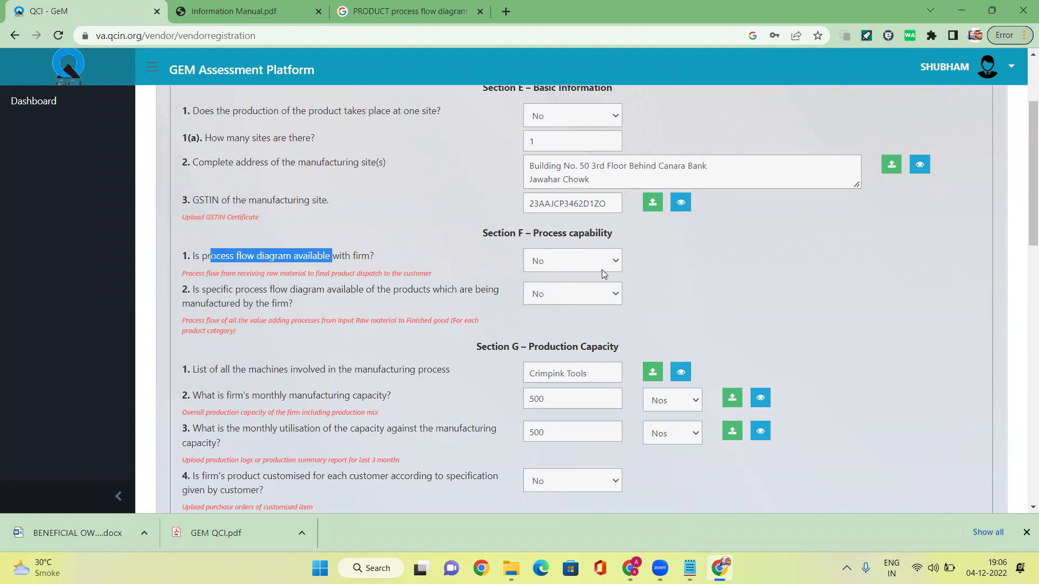
- View the download.jpg document uploaded for the Section G list of manufacturing machines, and return to that question in the form
scroll(577, 294, "down", 1)
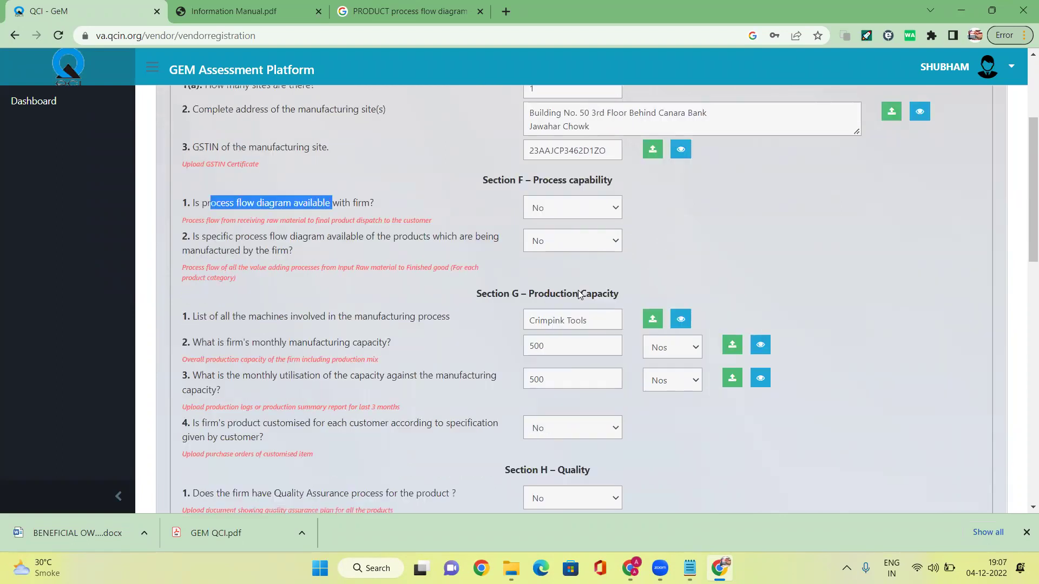
left_click_drag(209, 301, 435, 304)
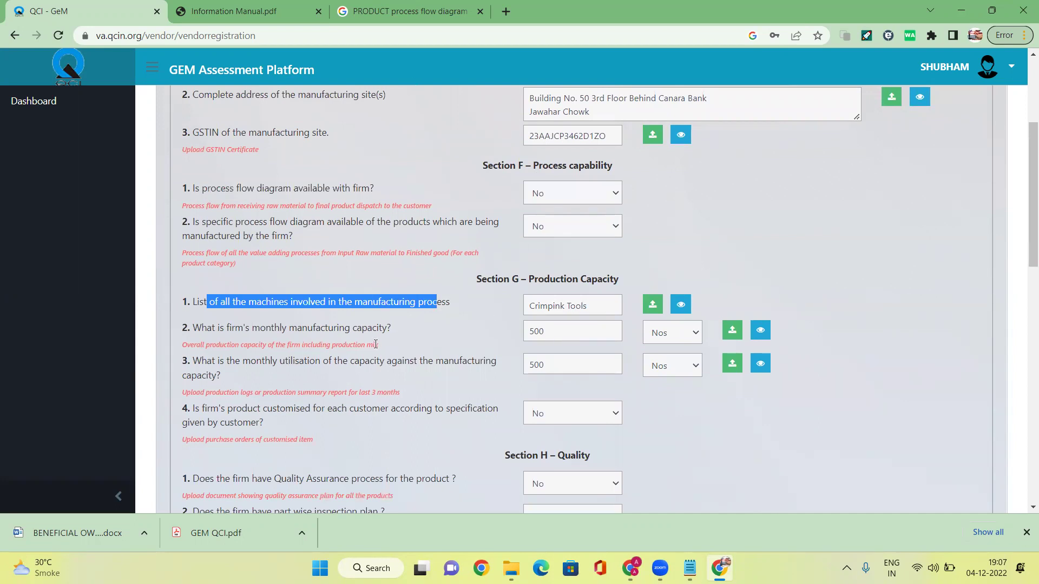
left_click(682, 306)
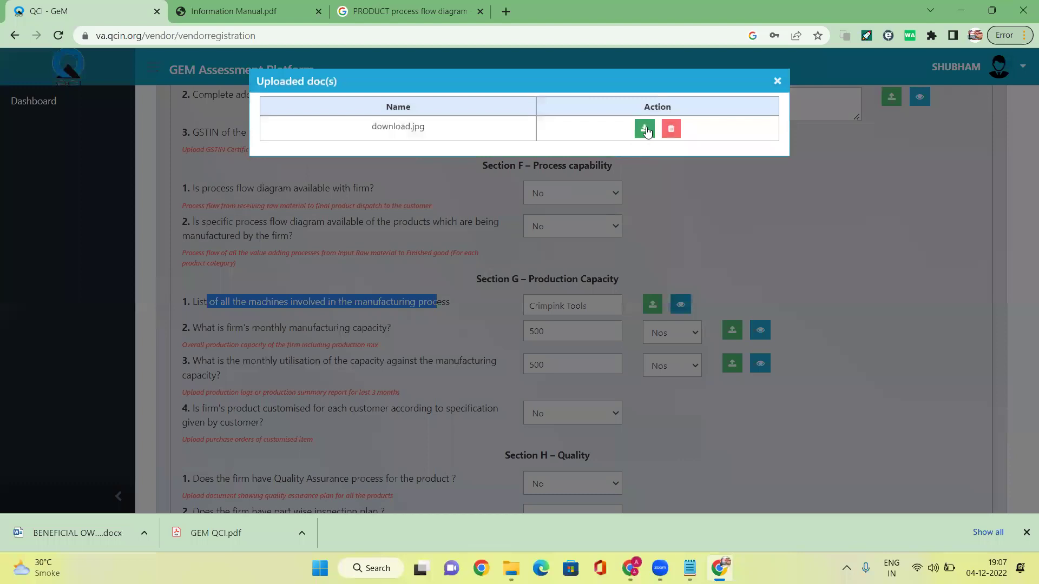
left_click(644, 127)
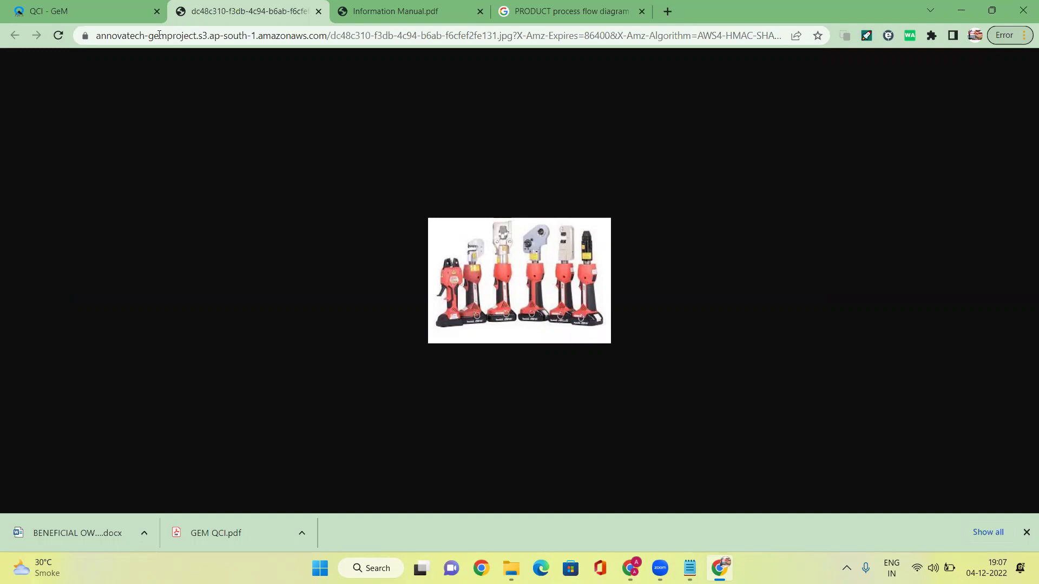
left_click(86, 16)
left_click(778, 81)
left_click(297, 302)
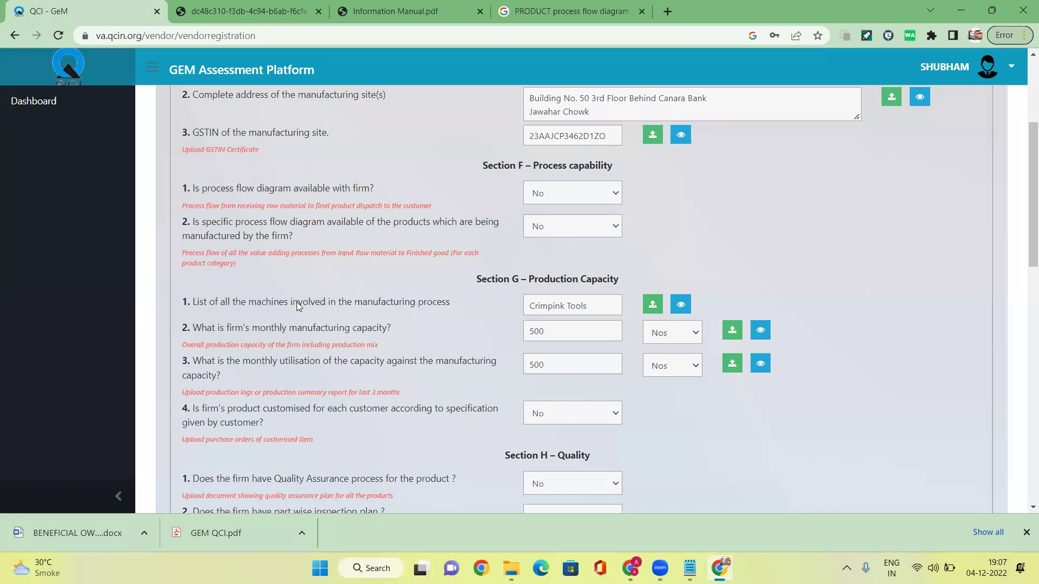
left_click_drag(309, 301, 464, 307)
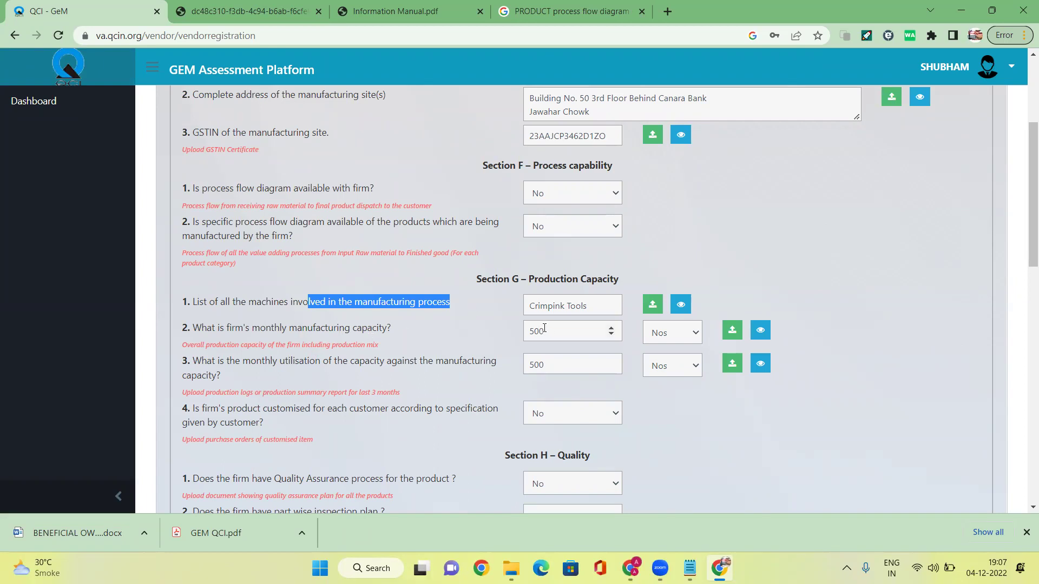
- Examine the Section G entries and upload notes for the firm's monthly manufacturing capacity and monthly capacity utilisation
left_click_drag(549, 329, 492, 323)
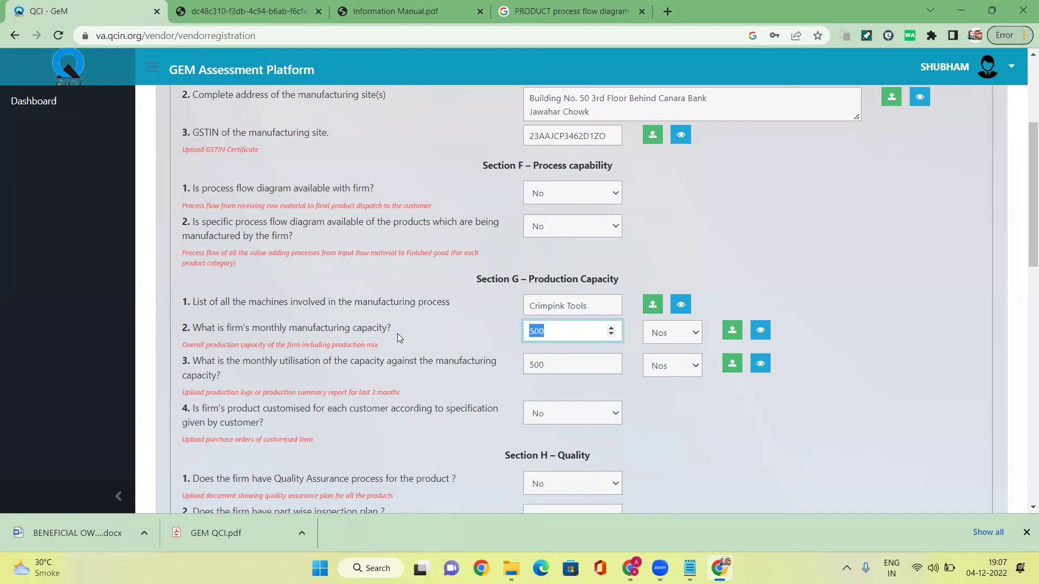
left_click_drag(555, 365, 503, 361)
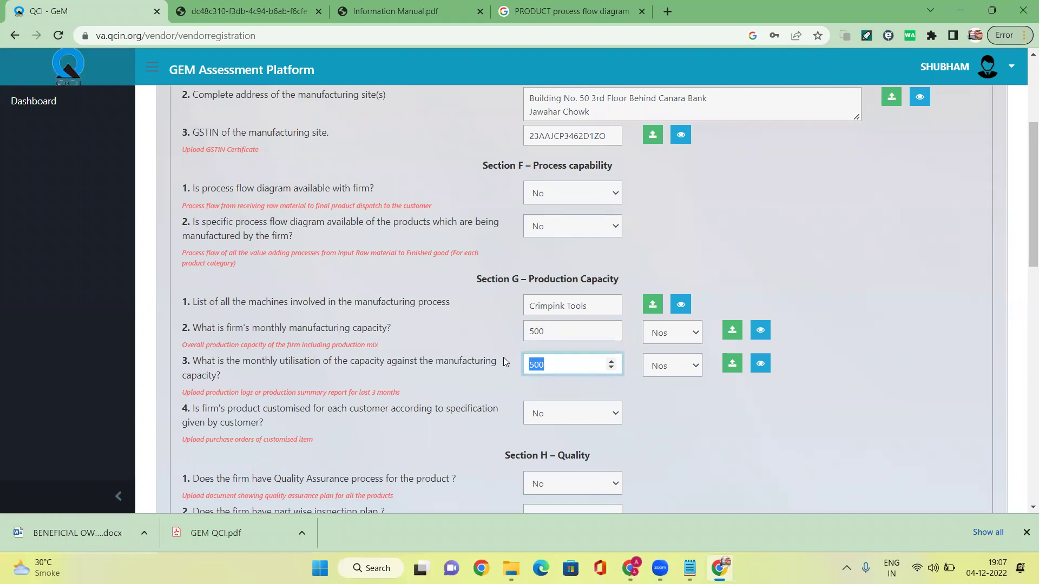
scroll(489, 363, "down", 1)
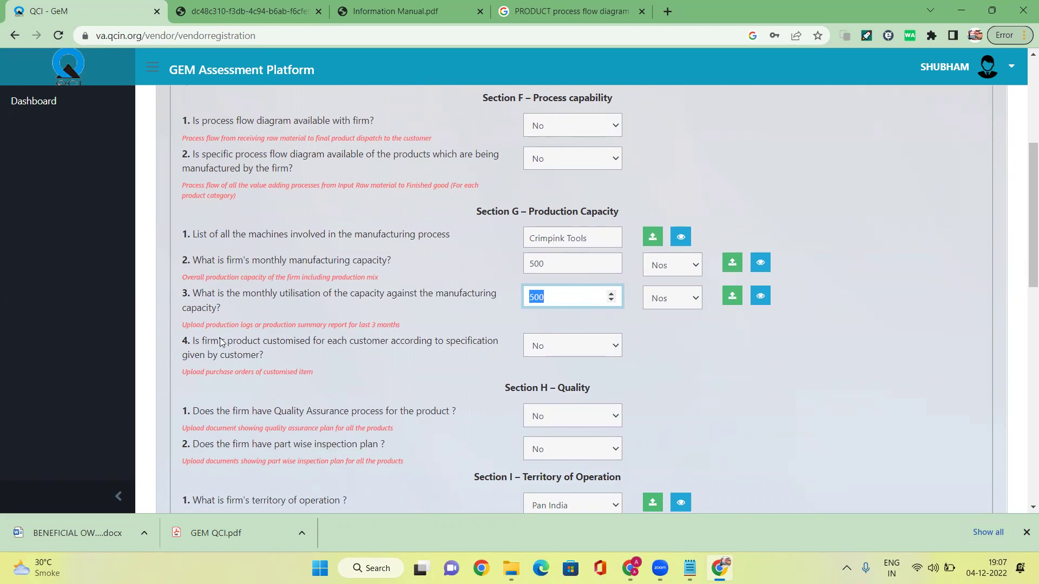
left_click_drag(188, 279, 382, 282)
left_click(394, 284)
triple_click(194, 276)
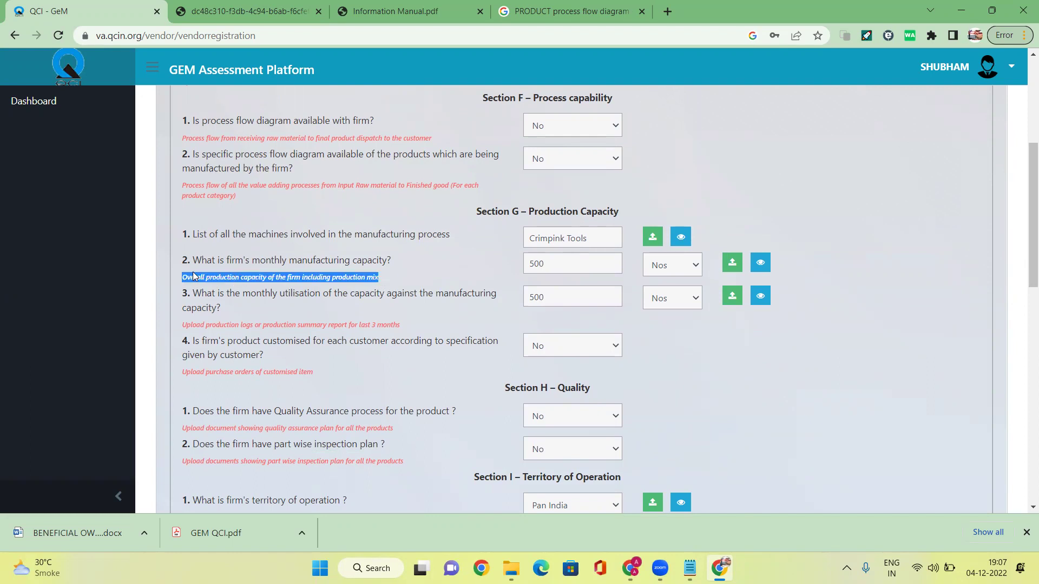
left_click(185, 324)
left_click_drag(185, 324, 373, 329)
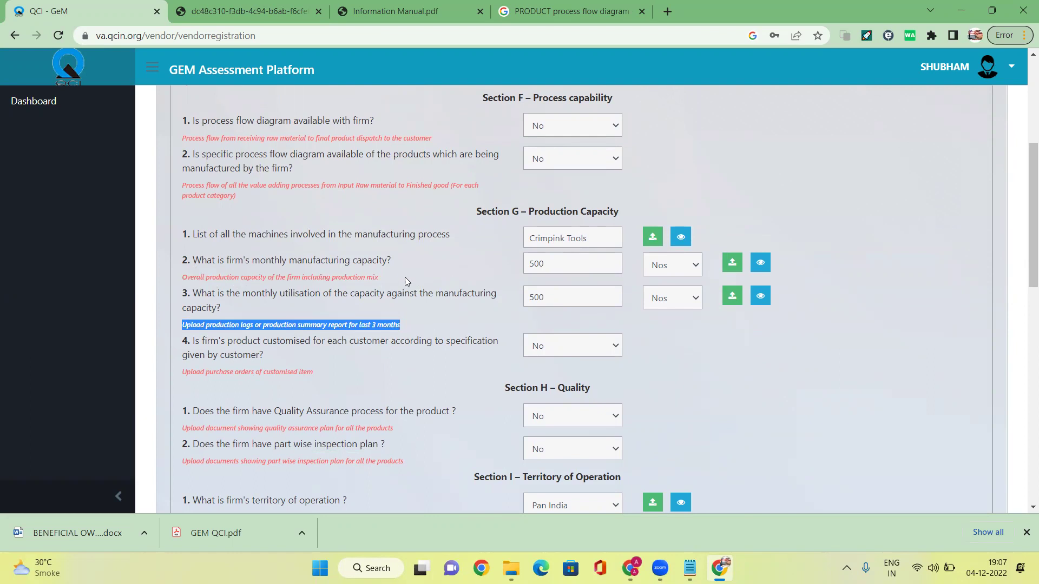
left_click_drag(421, 323, 182, 293)
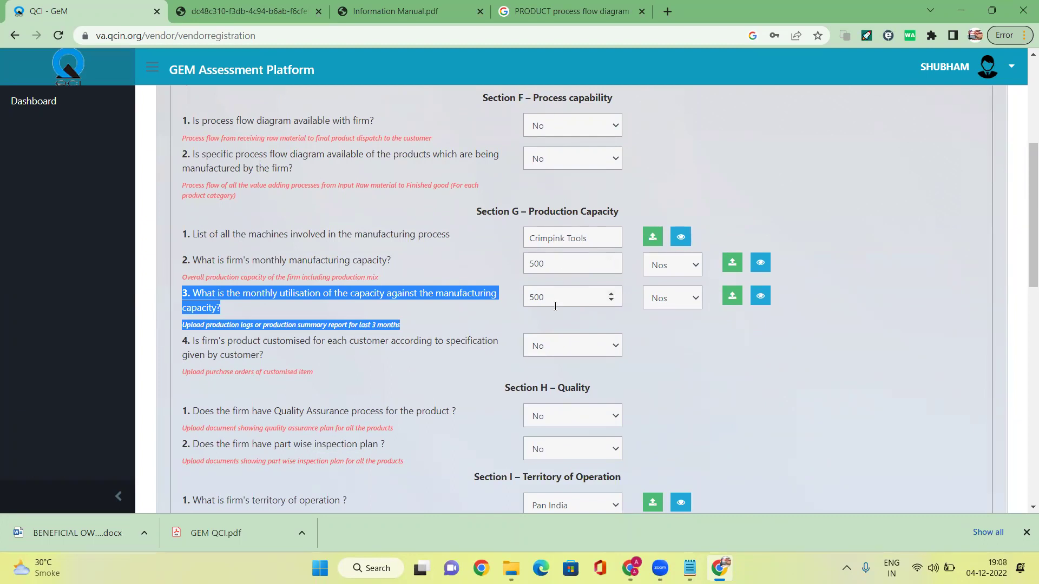
left_click(406, 368)
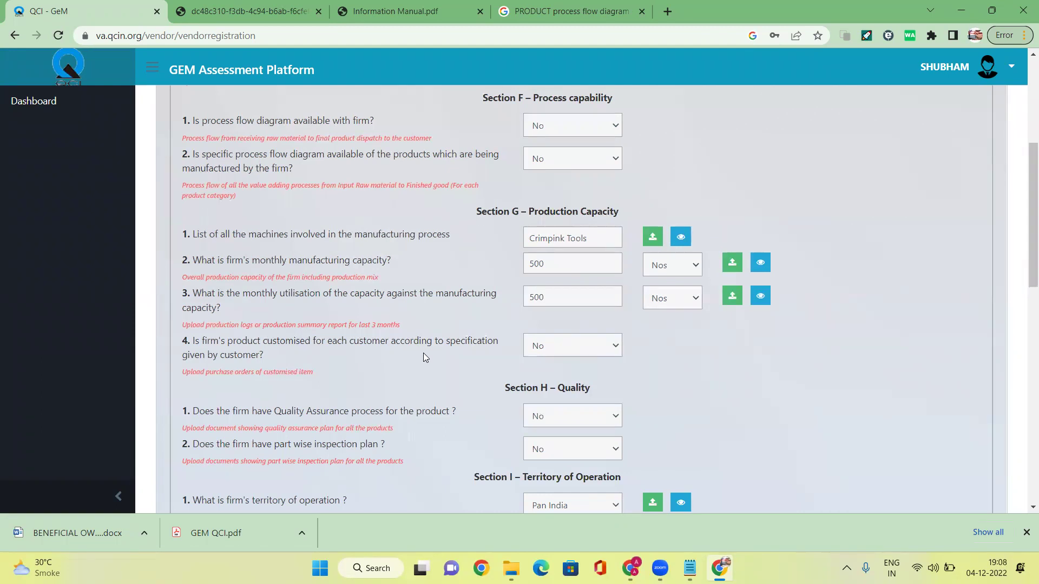
- Examine the Section G question on products customised to customer specification, its answer options and its purchase order upload note
left_click_drag(187, 372, 305, 372)
left_click(590, 349)
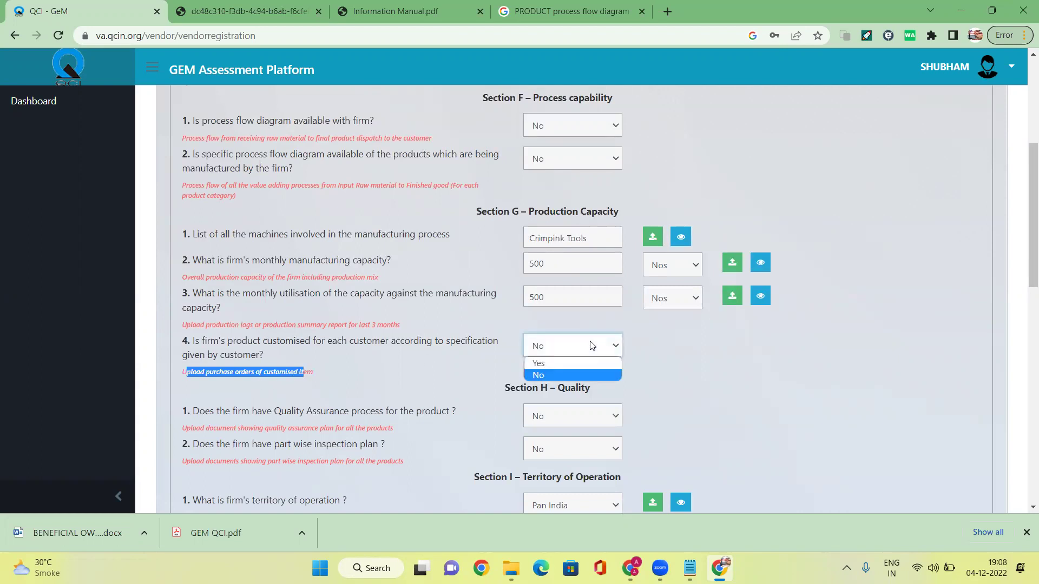
left_click(550, 376)
left_click(255, 360)
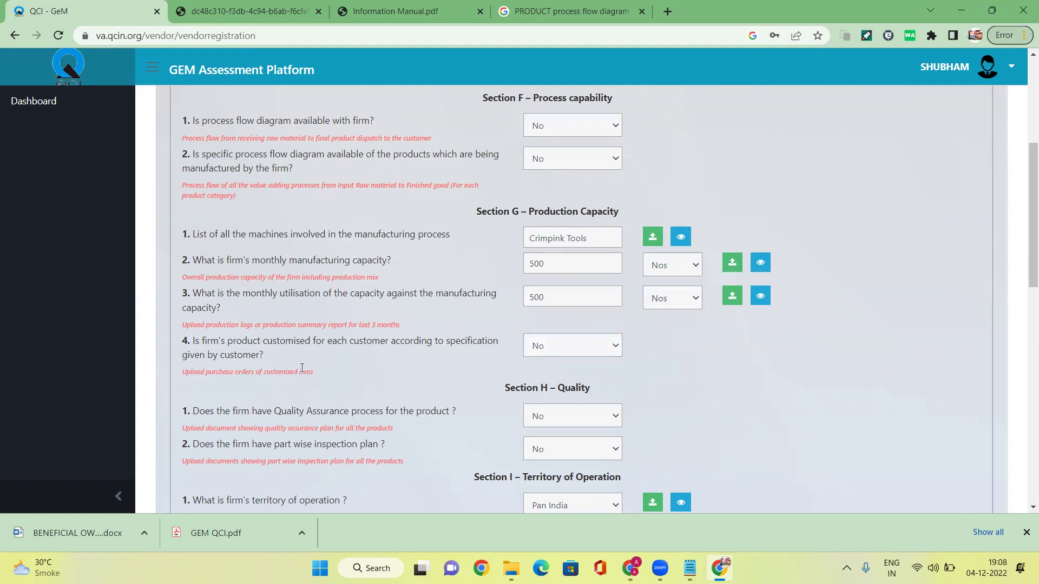
left_click_drag(313, 372, 209, 345)
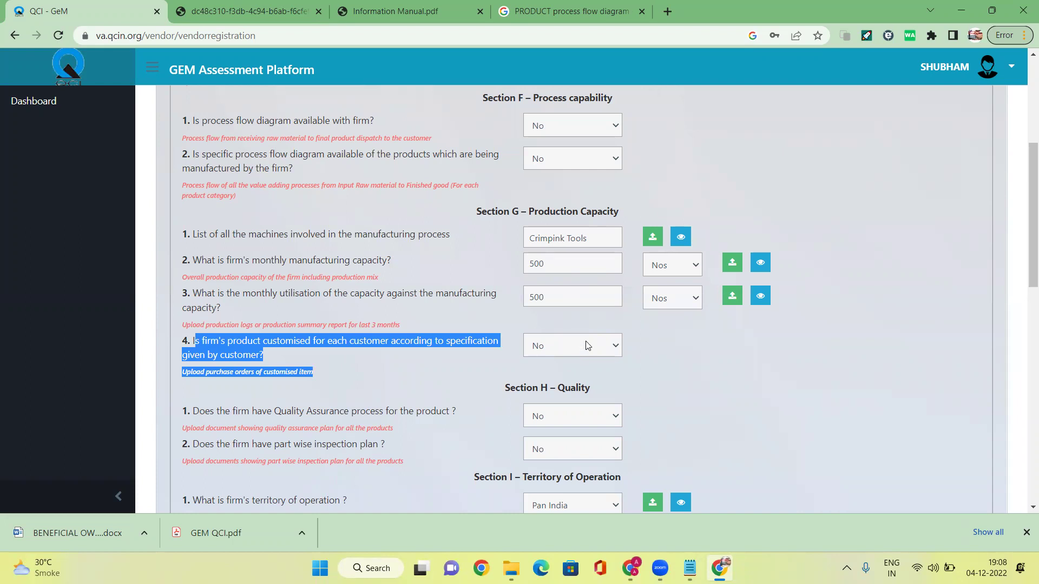
scroll(577, 350, "down", 1)
left_click(316, 301)
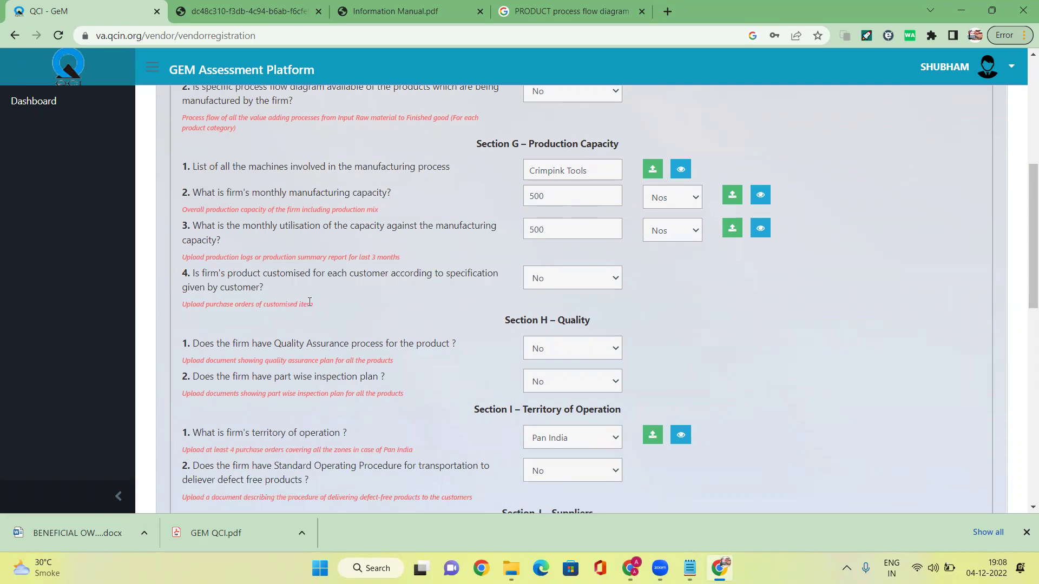
- Read the Section H quality assurance and inspection plan questions and the Section I territory of operation question with its upload note
left_click_drag(205, 346, 428, 349)
scroll(422, 338, "down", 1)
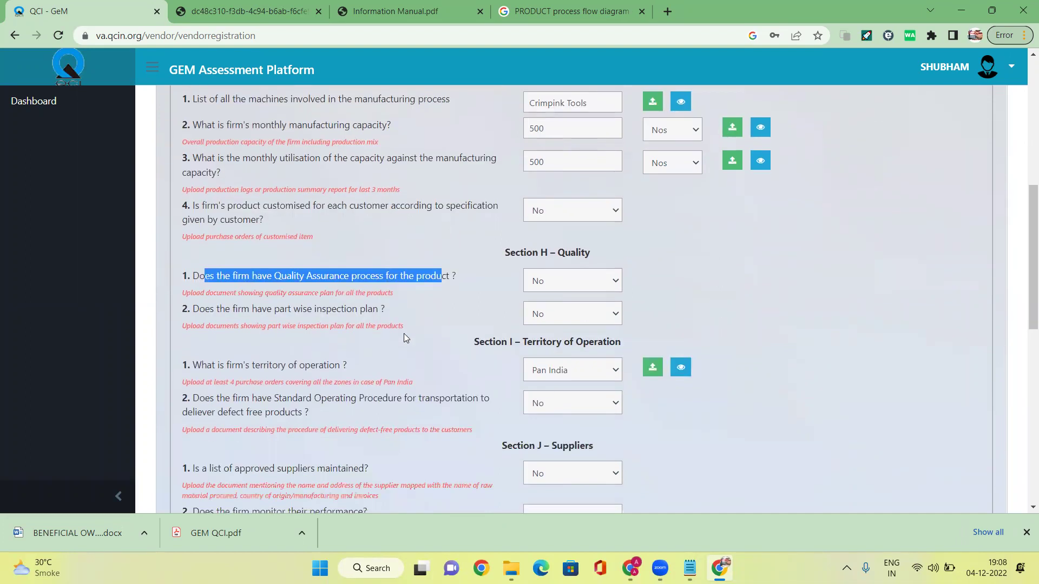
left_click_drag(248, 308, 409, 307)
scroll(409, 303, "down", 1)
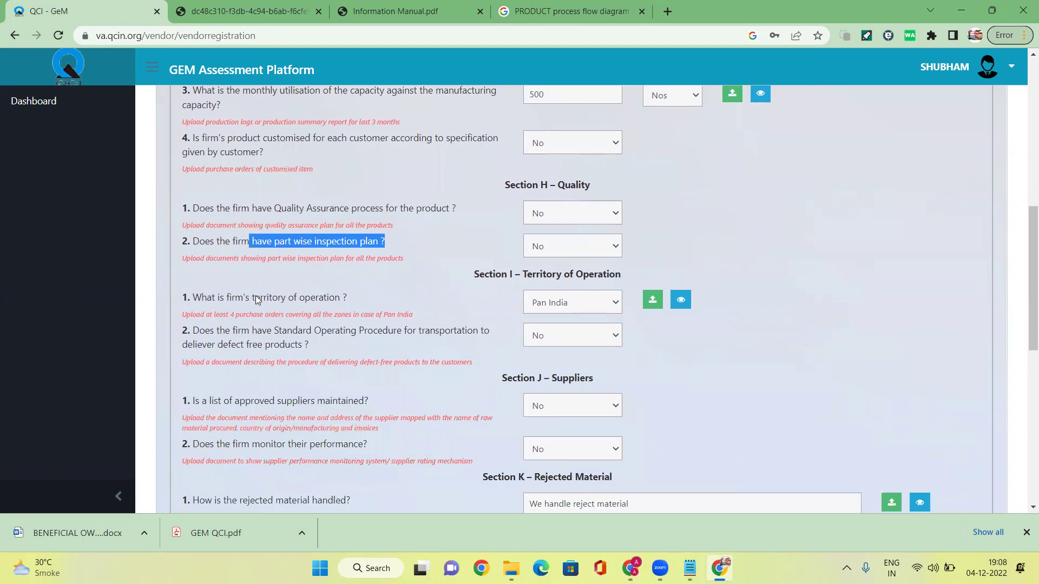
left_click_drag(255, 297, 371, 293)
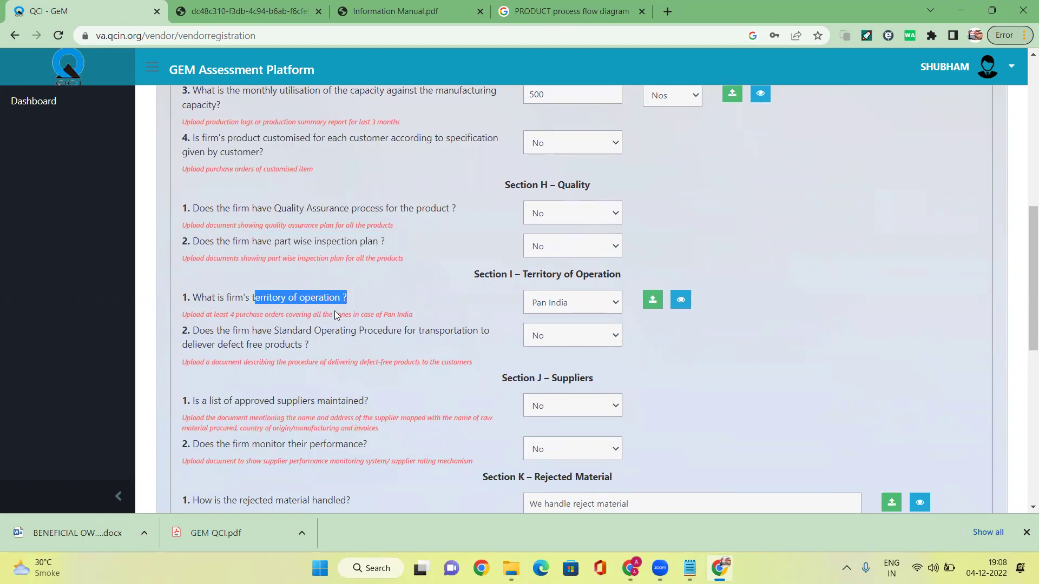
left_click_drag(233, 314, 182, 314)
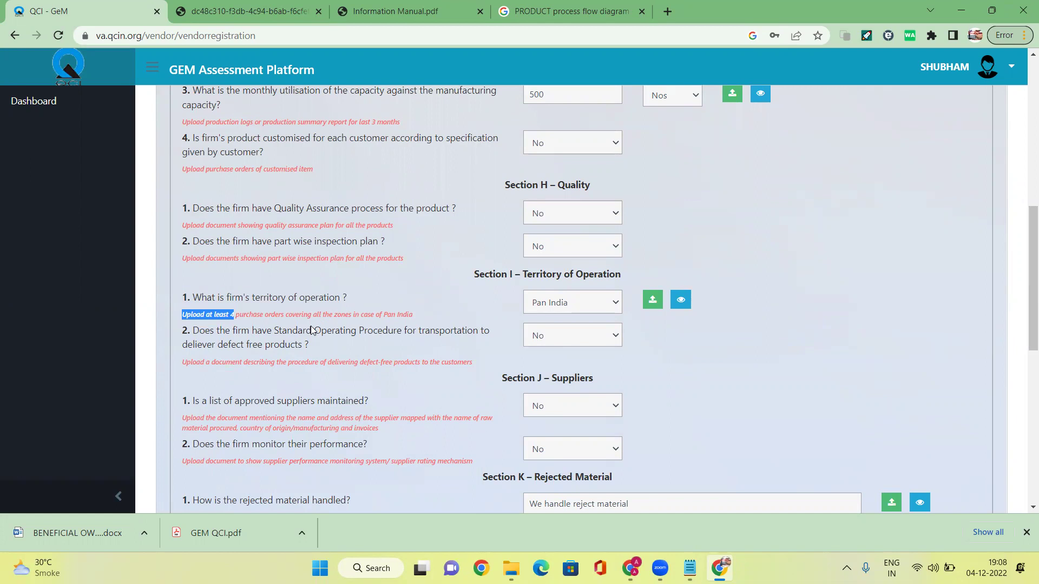
scroll(616, 339, "down", 1)
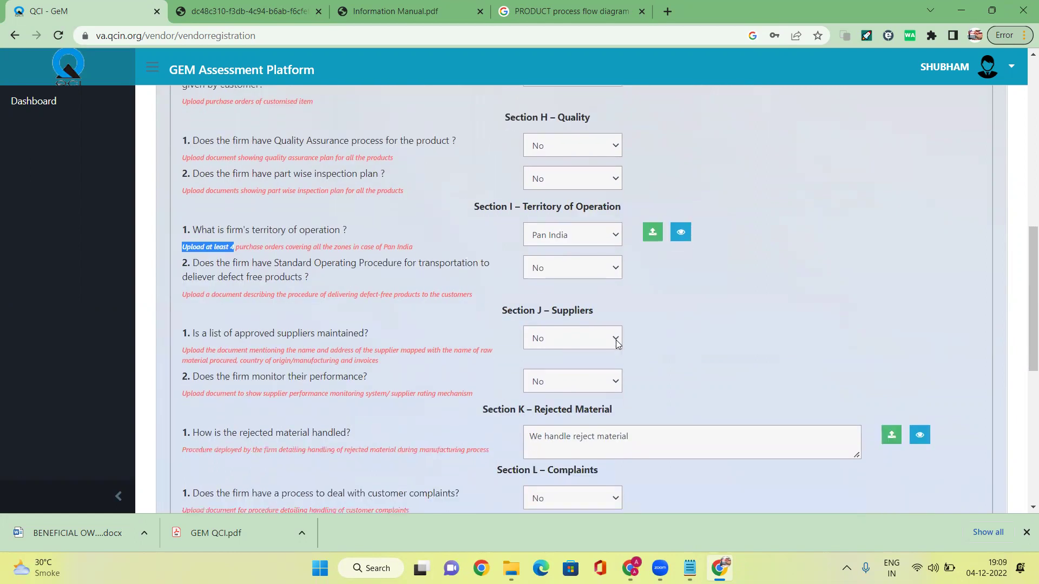
- Read the Section J questions on approved suppliers and their performance, and the Section K question on handling rejected material
left_click(246, 336)
left_click_drag(246, 336, 369, 331)
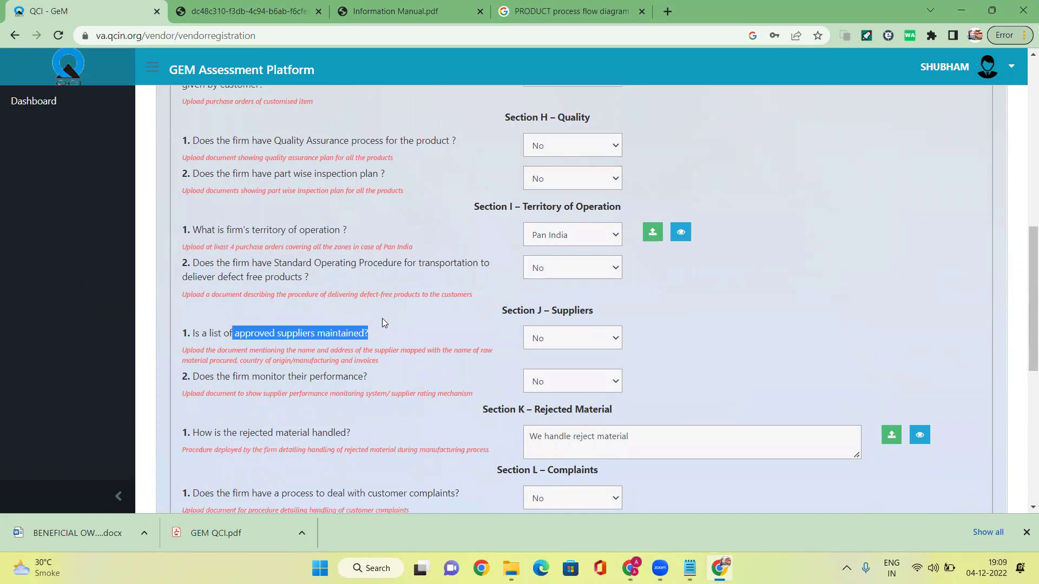
scroll(325, 287, "down", 2)
left_click_drag(217, 243, 359, 243)
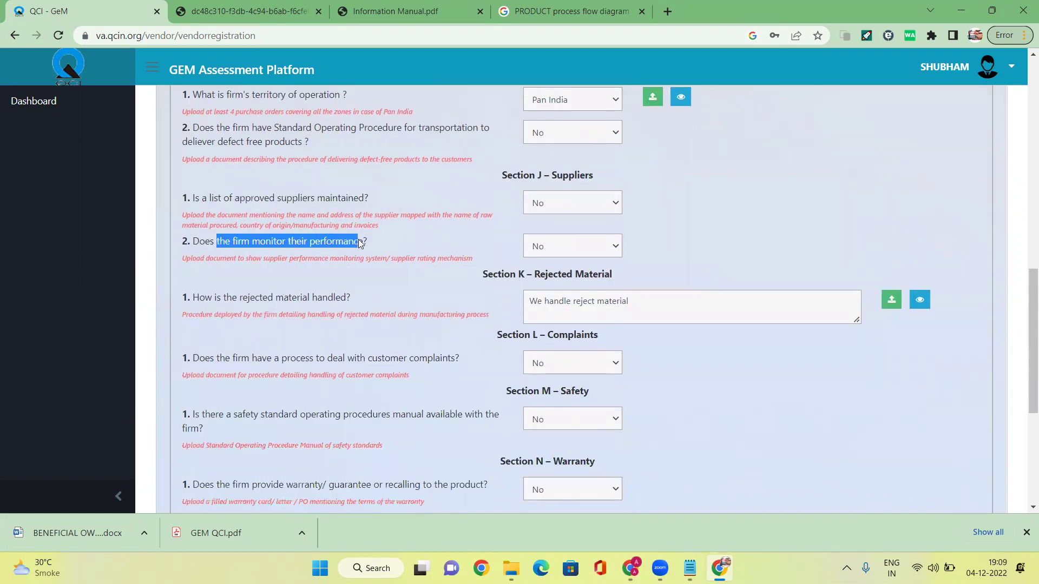
left_click_drag(276, 299, 352, 298)
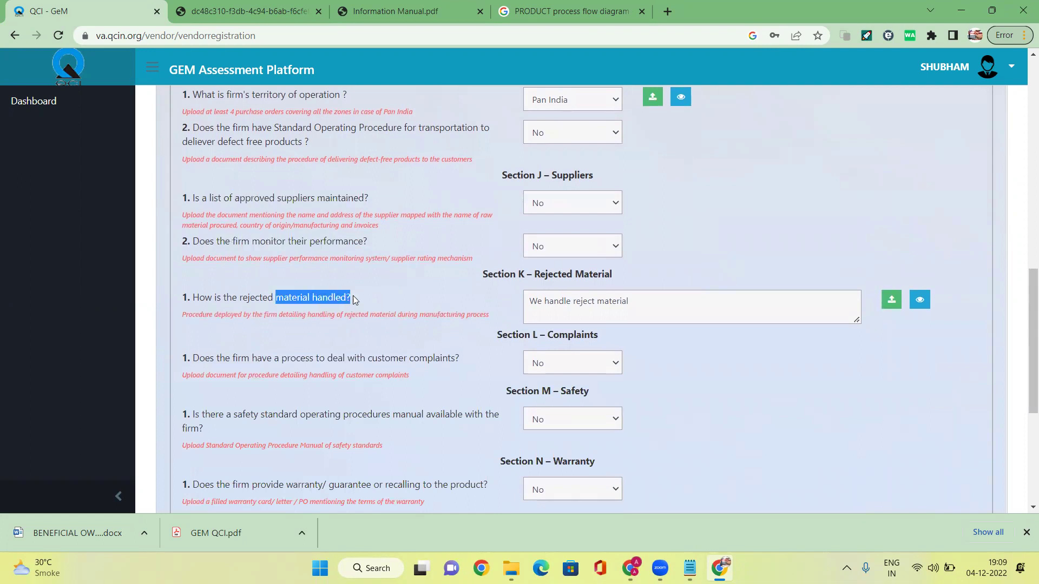
left_click_drag(225, 298, 267, 297)
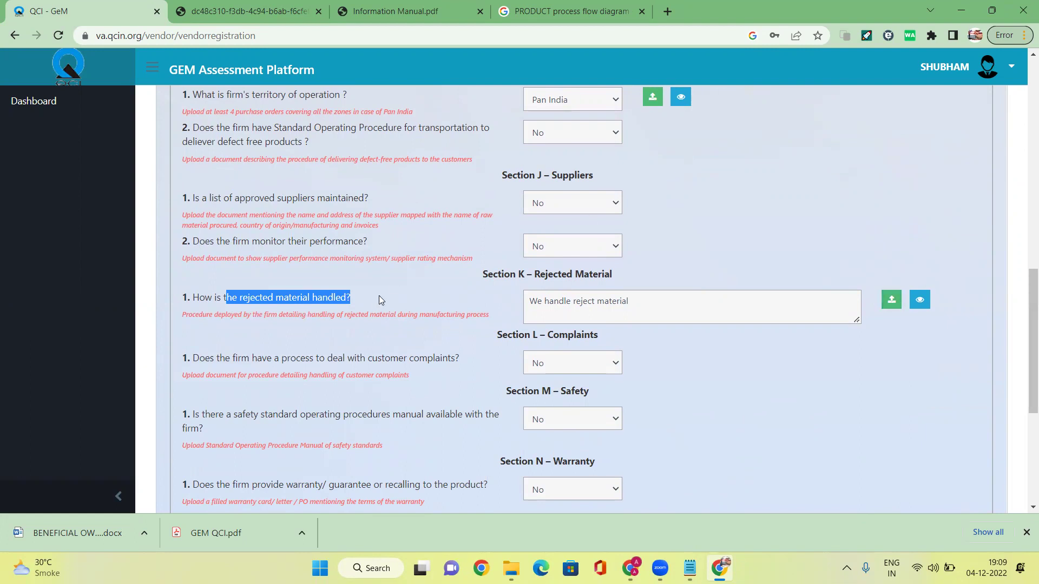
scroll(379, 296, "down", 1)
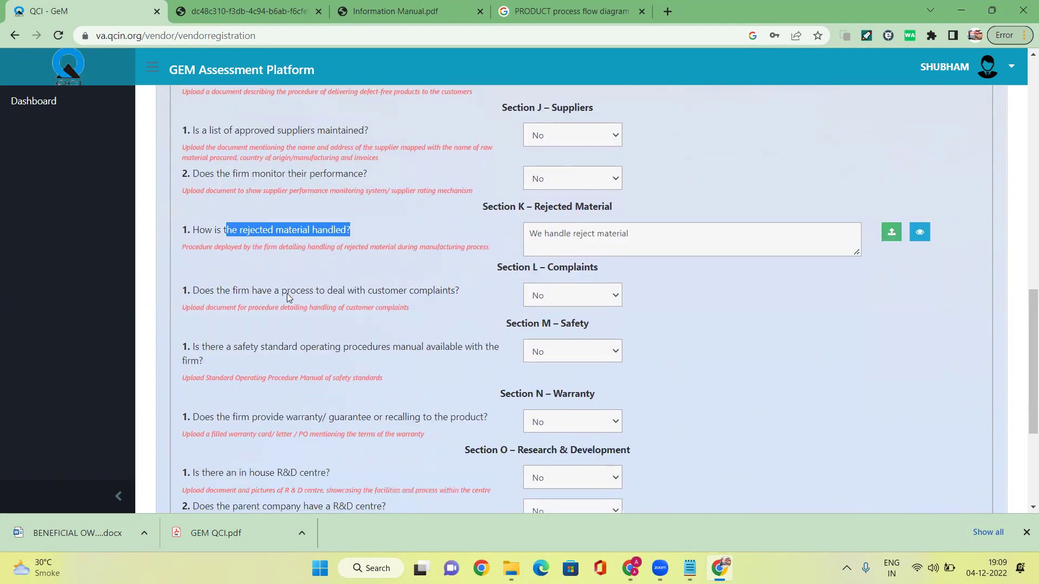
- Go through the Complaints, Safety, Warranty and Research & Development questions in Sections L to O
left_click_drag(458, 290, 356, 288)
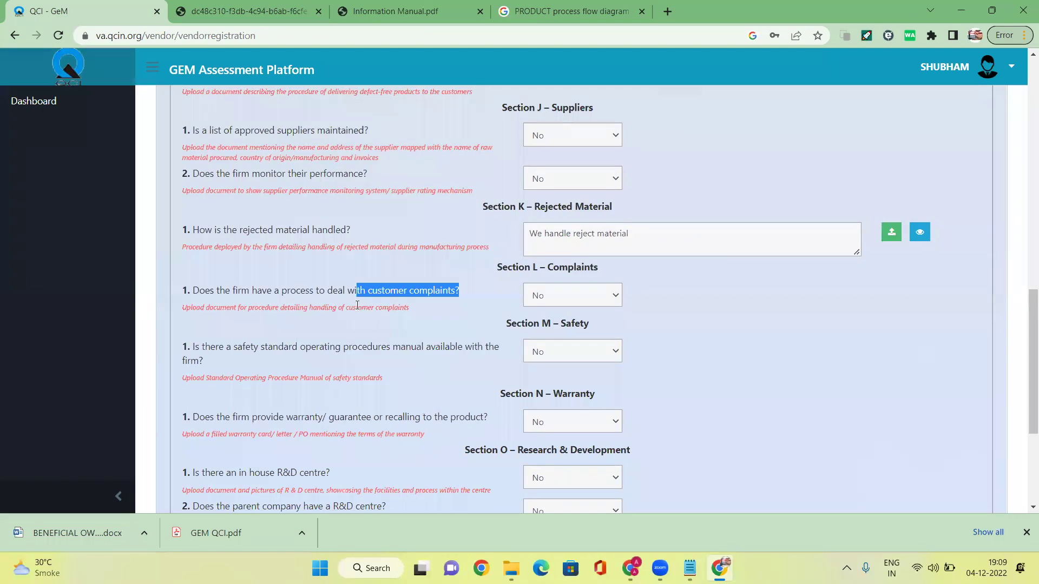
scroll(546, 257, "down", 1)
left_click_drag(598, 320, 518, 325)
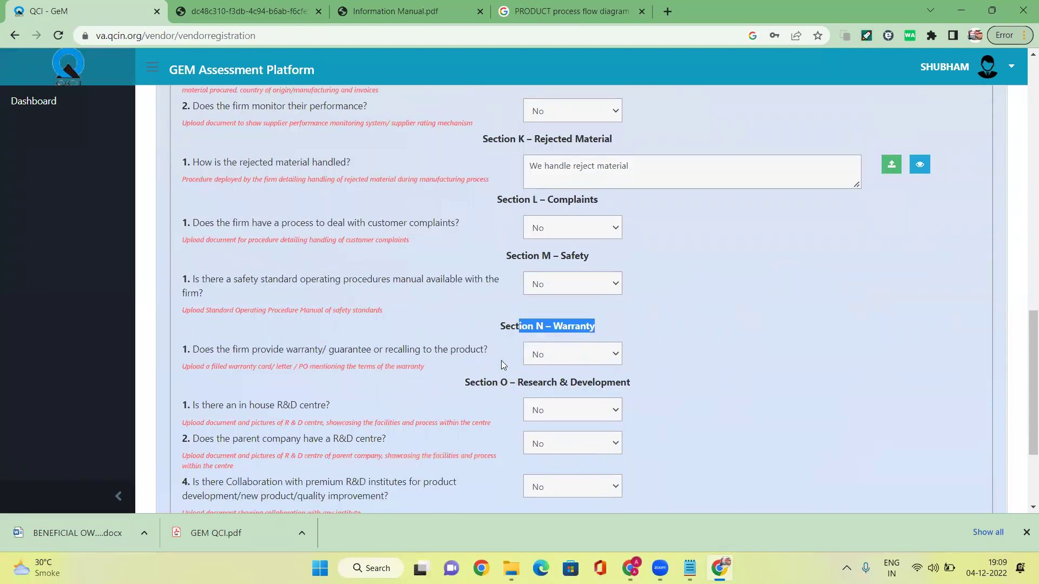
left_click_drag(621, 382, 485, 382)
scroll(590, 319, "down", 2)
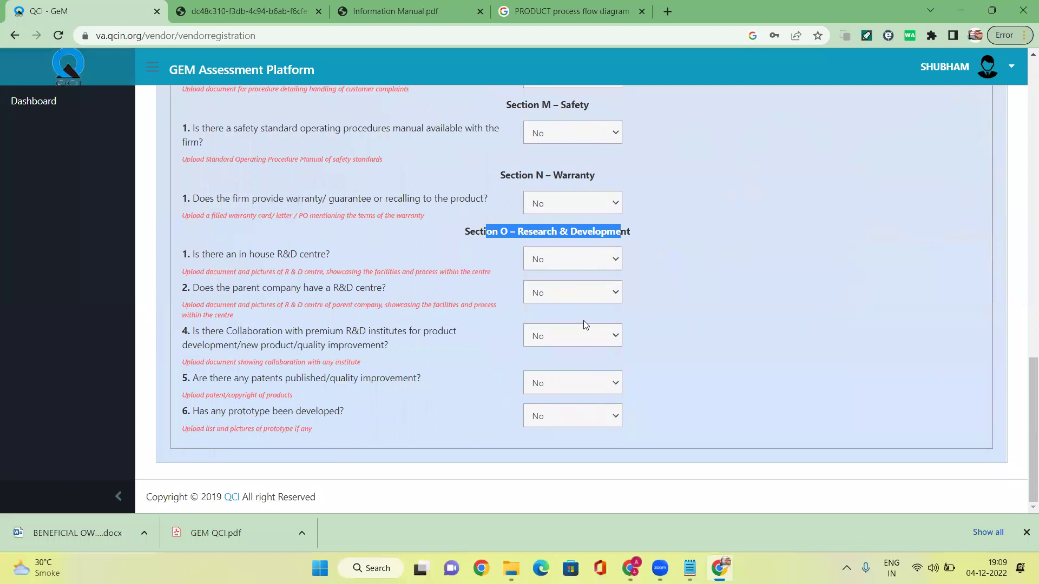
- Leave the Details of Firm form and open the All Assessment List from the dashboard
scroll(584, 321, "up", 3)
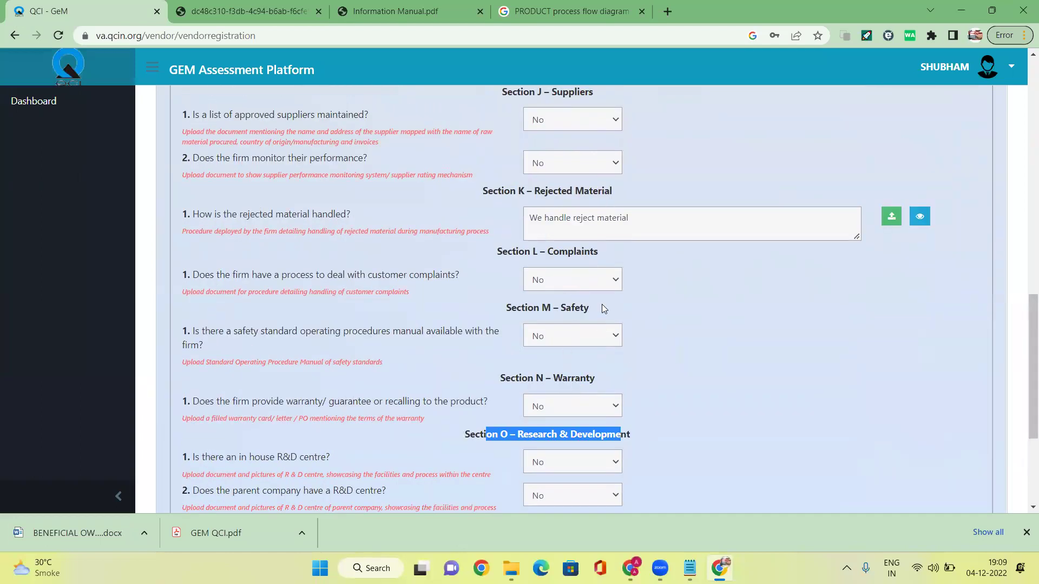
scroll(603, 309, "up", 10)
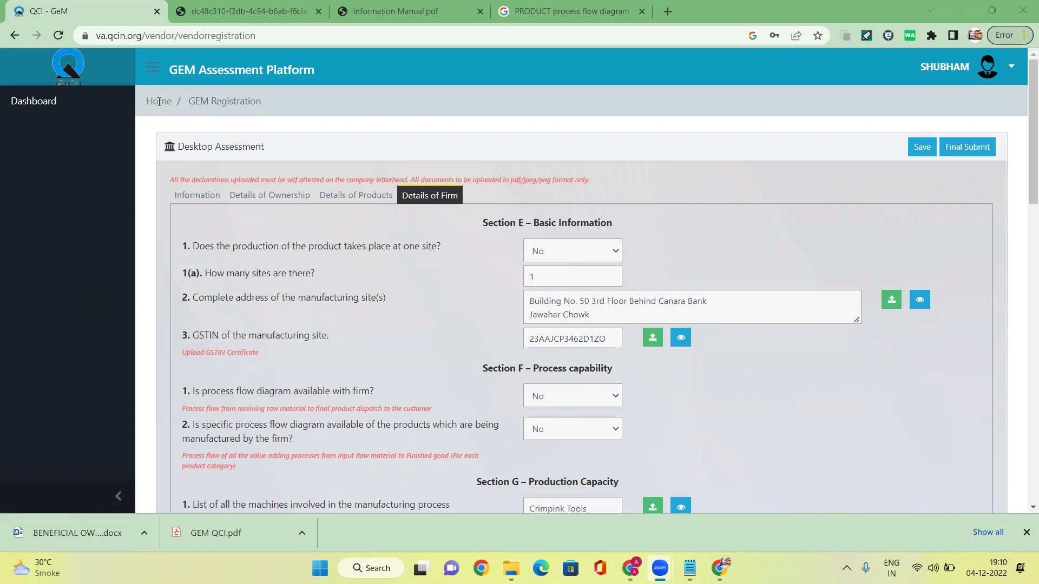
left_click(52, 108)
left_click(255, 195)
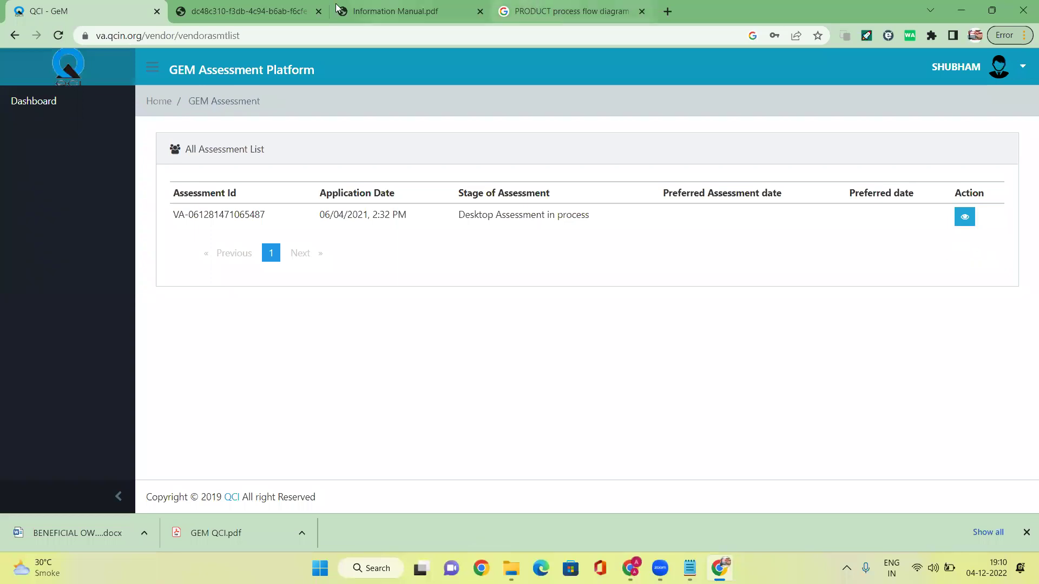
- Open google.com in place of the document beside the QCI page and search for "QCI VIDEO ASSESSMENT APP"
left_click(278, 13)
left_click(293, 41)
type("GOO")
key("Return")
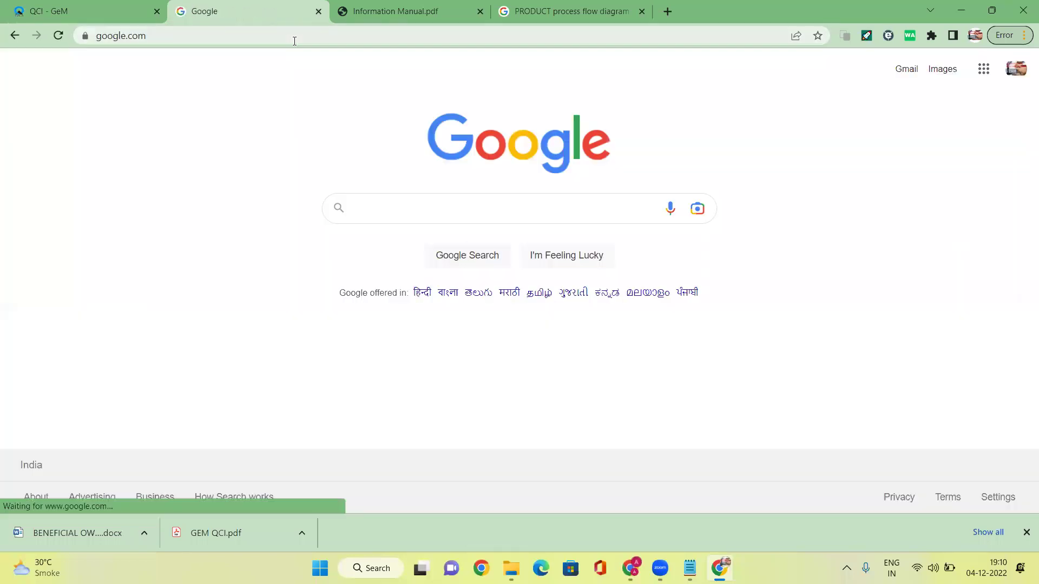
type("Q")
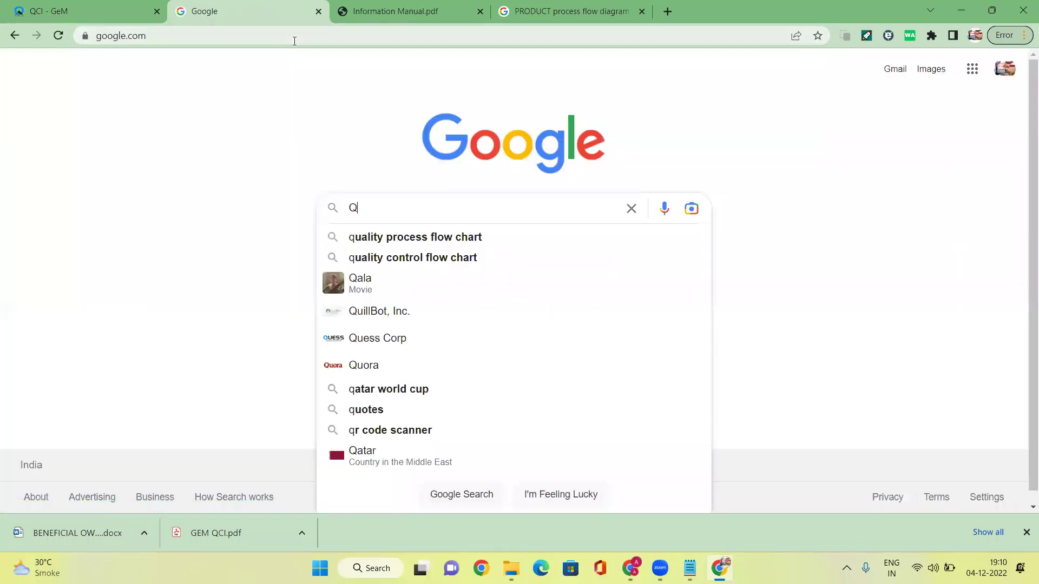
type("CI VIDEO")
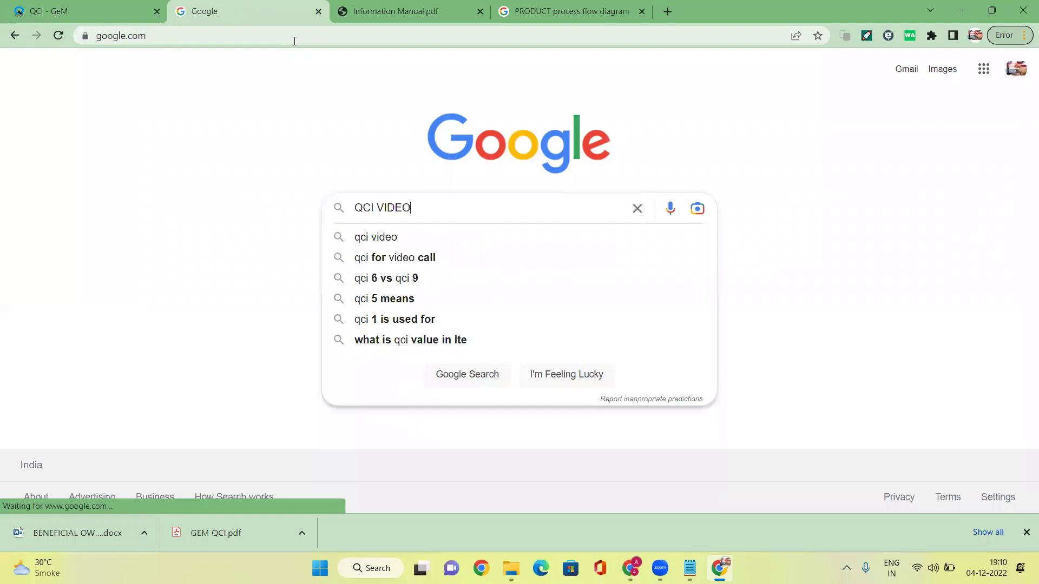
type(" ASSESMENT AP")
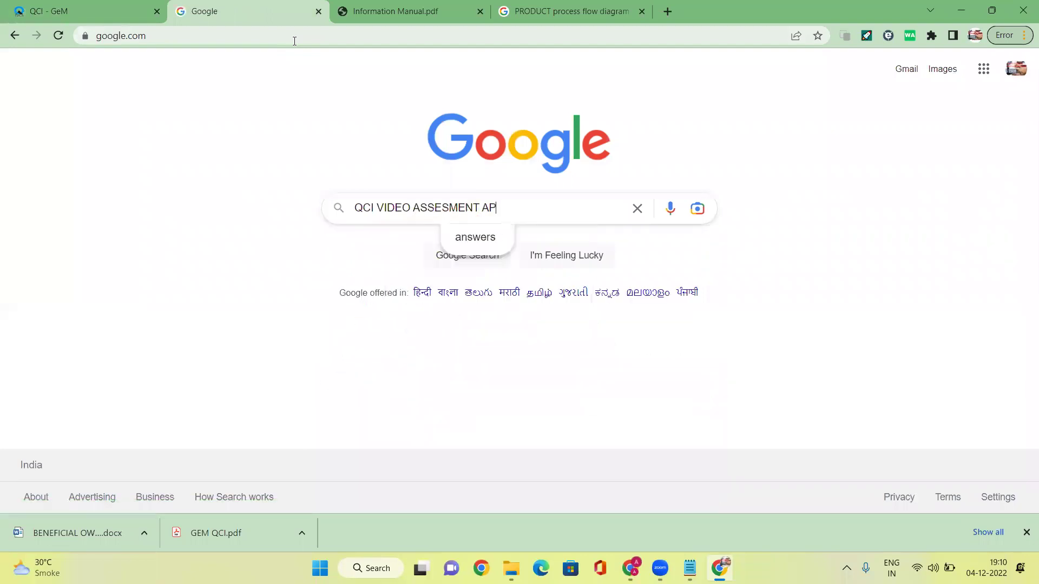
type("P")
key("Return")
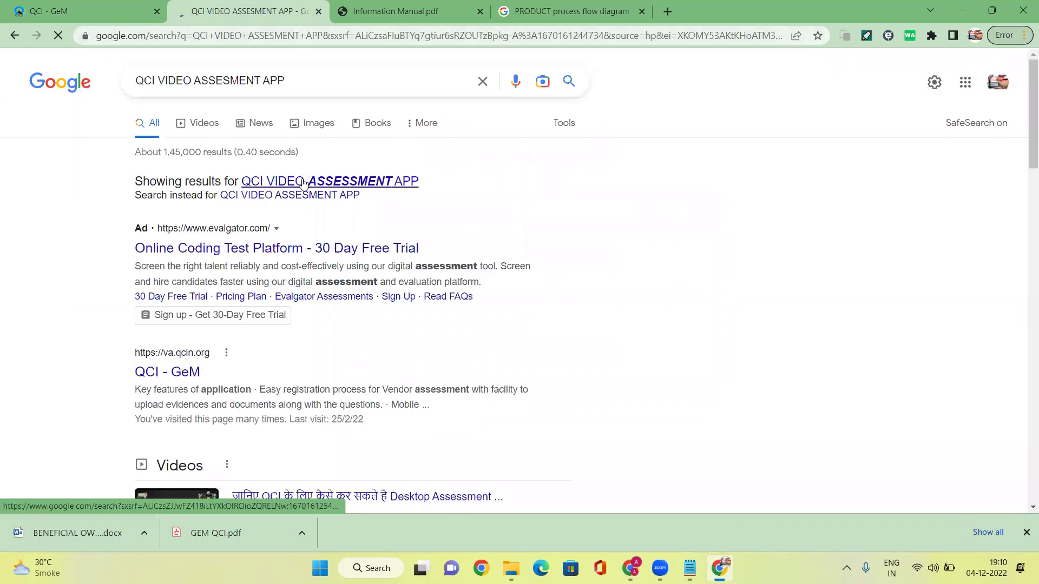
left_click(304, 183)
- Open the Google Play listing for GEM Video Assessment from the search results
scroll(211, 288, "down", 1)
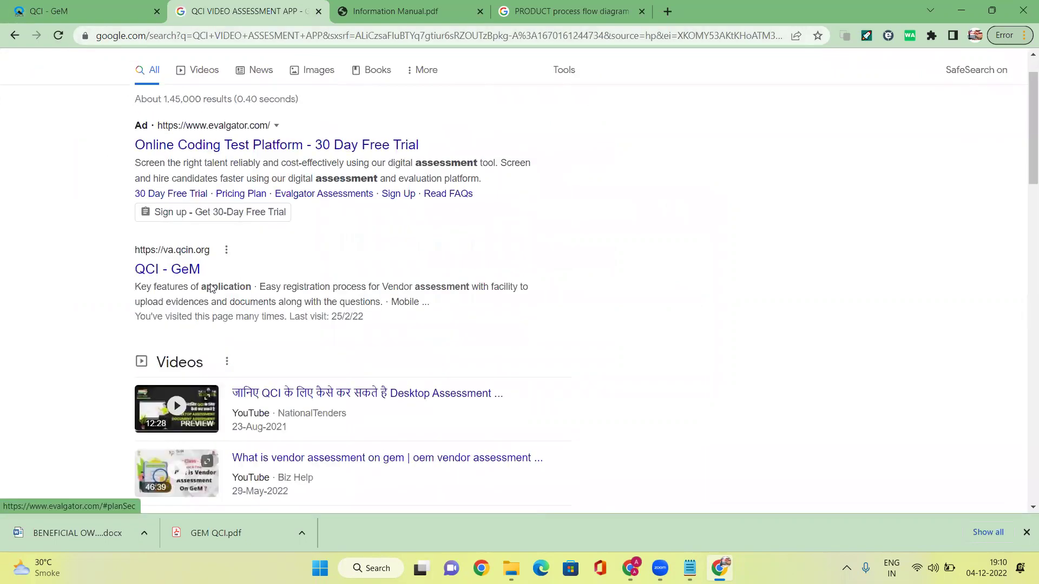
scroll(211, 288, "down", 6)
left_click(201, 266)
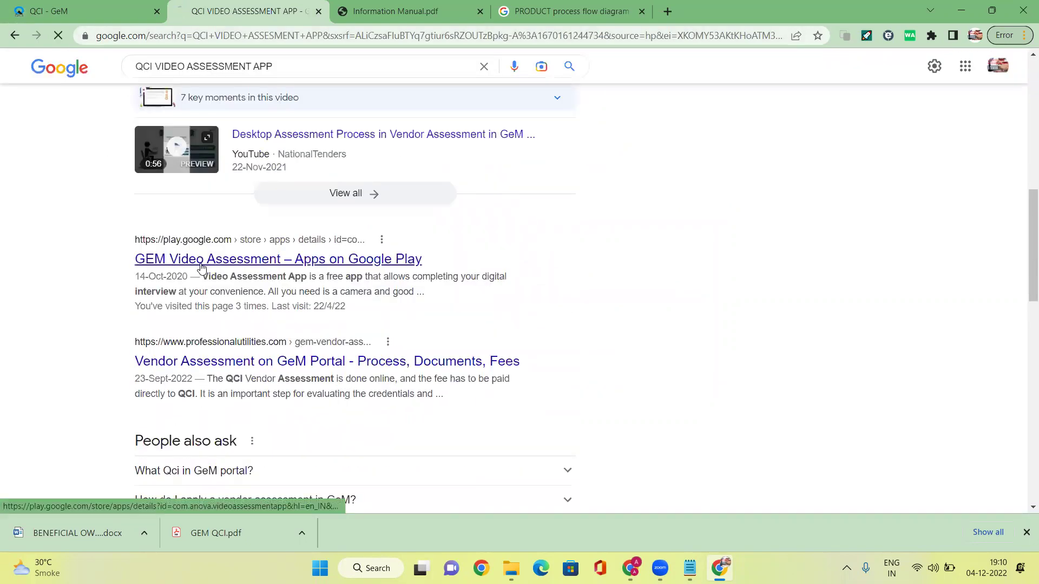
- View the app's assessor schedule, incoming call and video call screenshots on its Google Play listing
left_click_drag(77, 149, 536, 236)
scroll(536, 236, "down", 2)
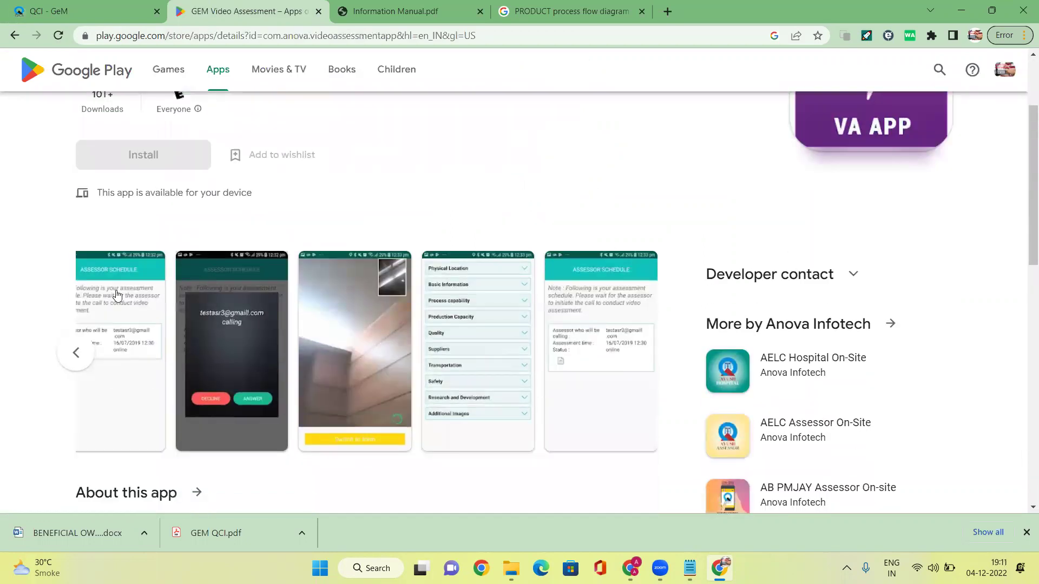
left_click(117, 347)
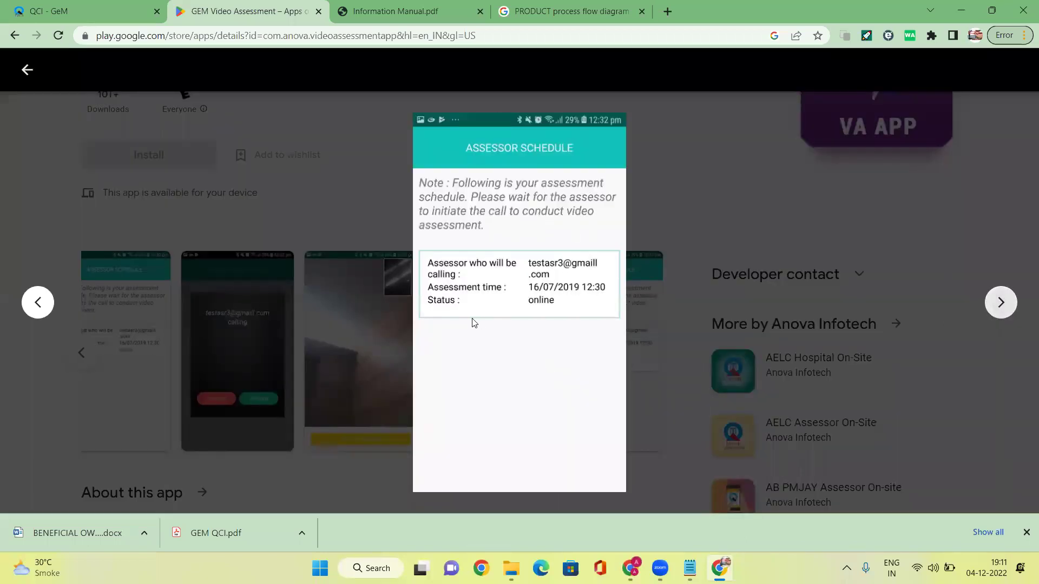
key("Right")
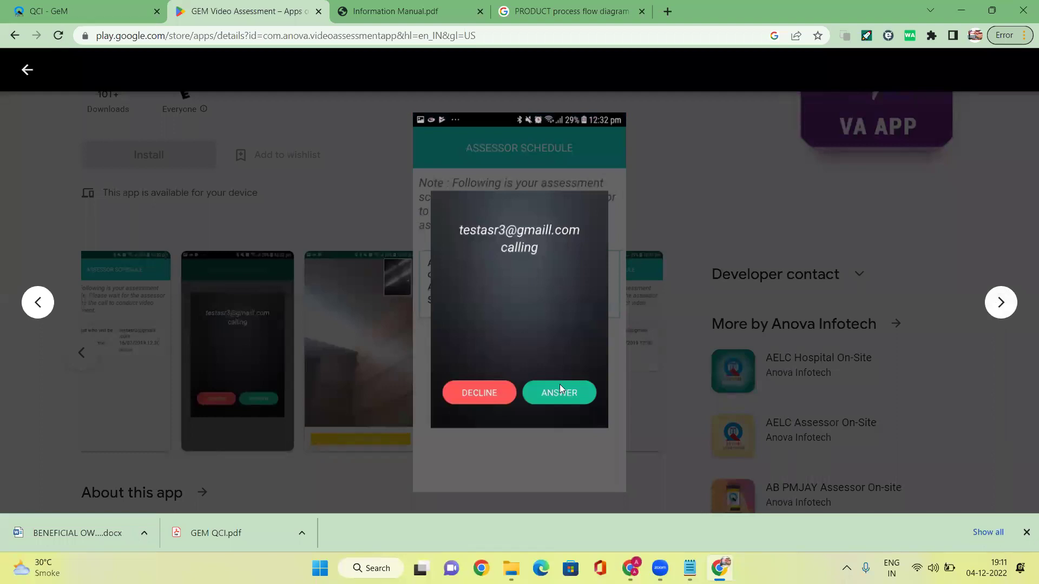
left_click(1000, 302)
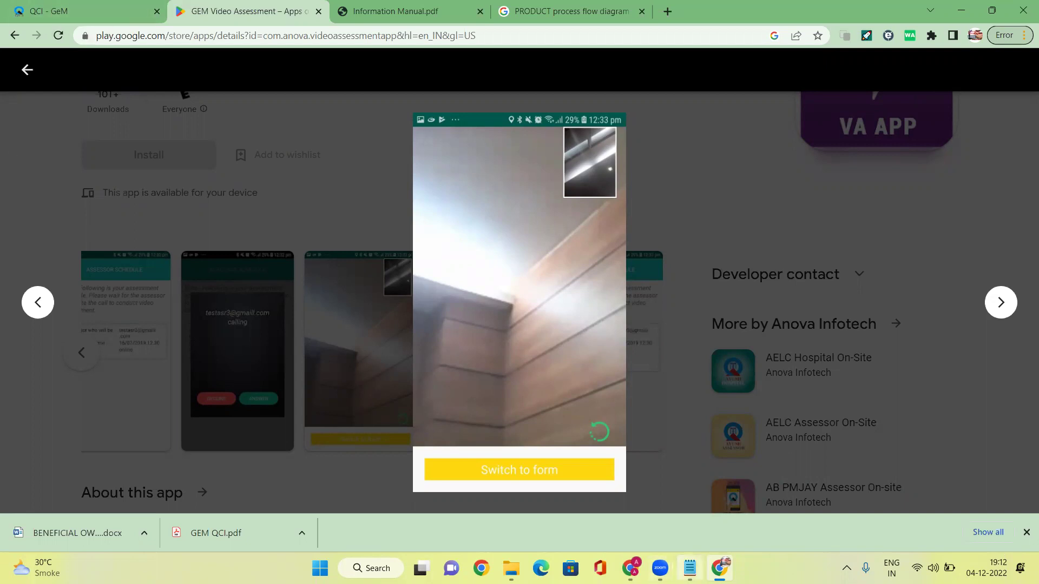
- Switch to the other Chrome window with gem.gov.in and open the GeM login page at its user ID field
left_click(631, 568)
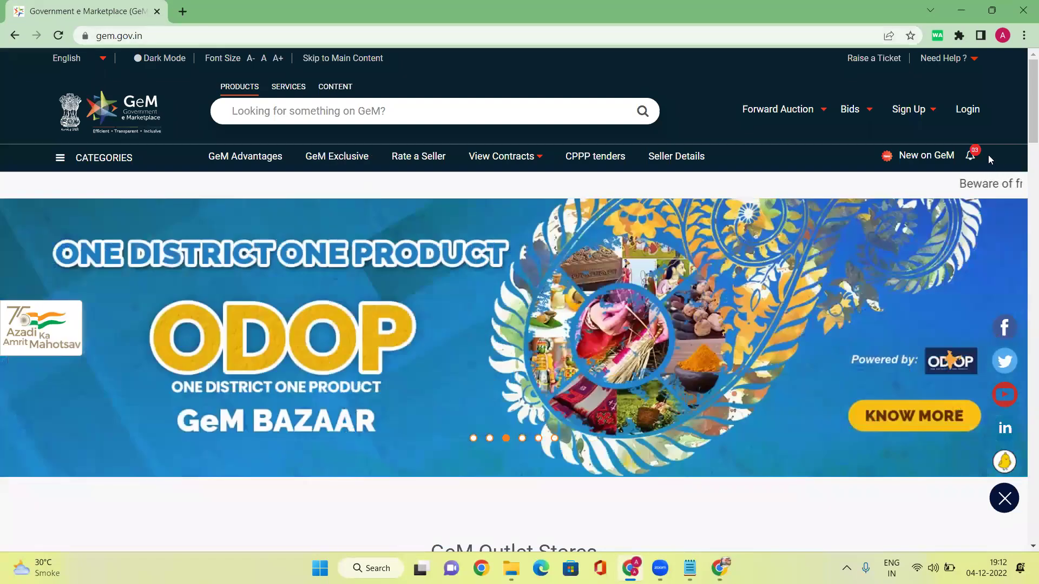
left_click(968, 109)
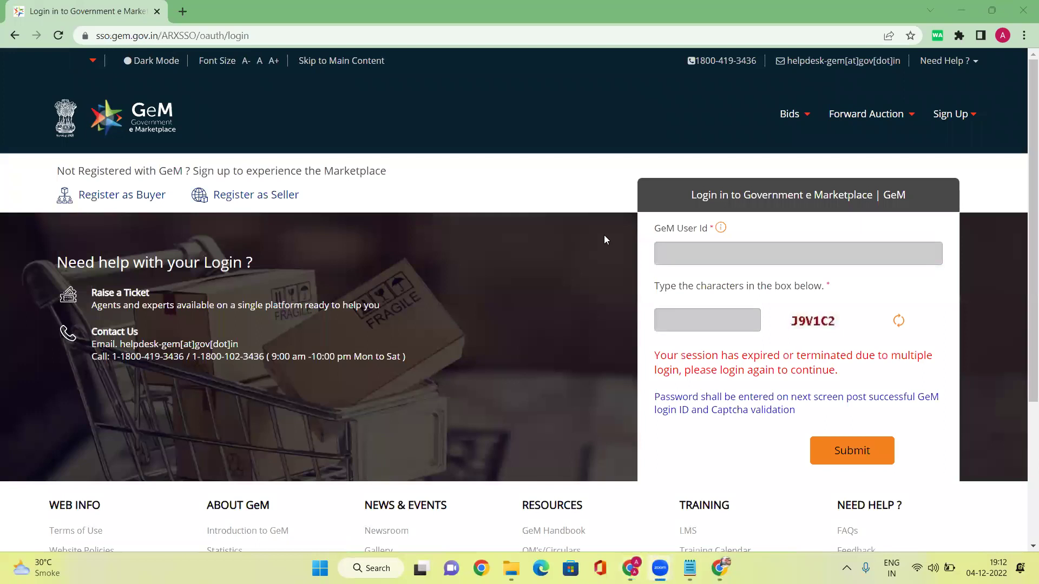
left_click(694, 273)
- Copy the user ID from the open Notepad document and paste it into the GeM User Id field
left_click(689, 568)
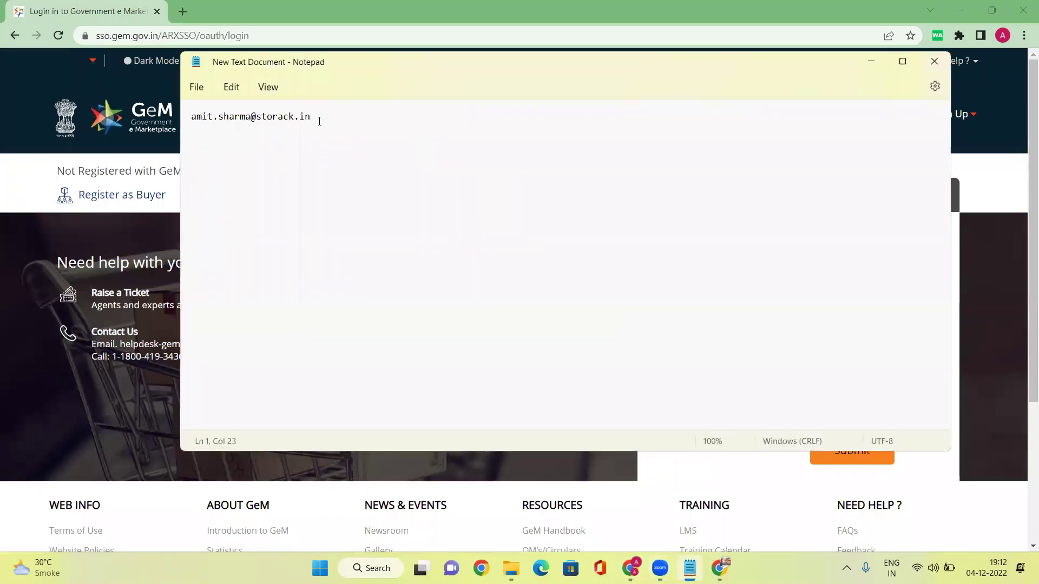
left_click_drag(317, 117, 190, 118)
key("ctrl+c")
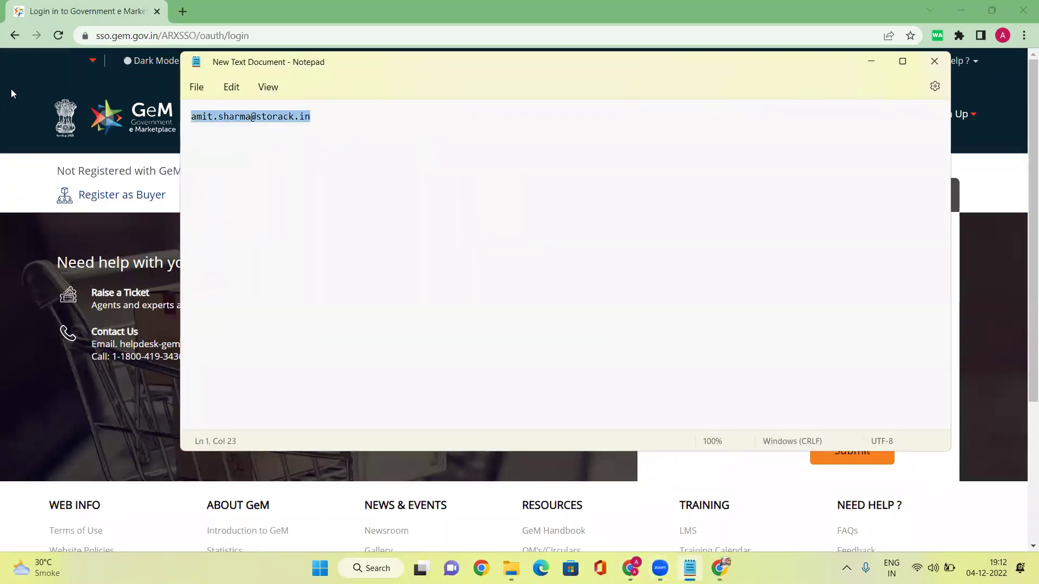
left_click(871, 60)
key("ctrl+v")
- Fill in the displayed captcha characters, submit the user ID, and log in with the saved account password
left_click(691, 321)
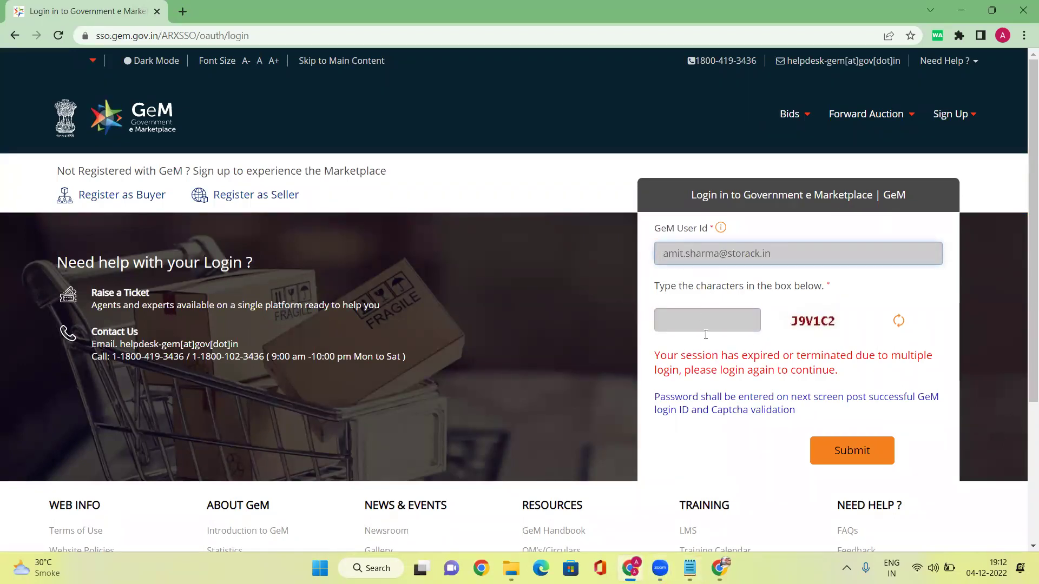
left_click(709, 315)
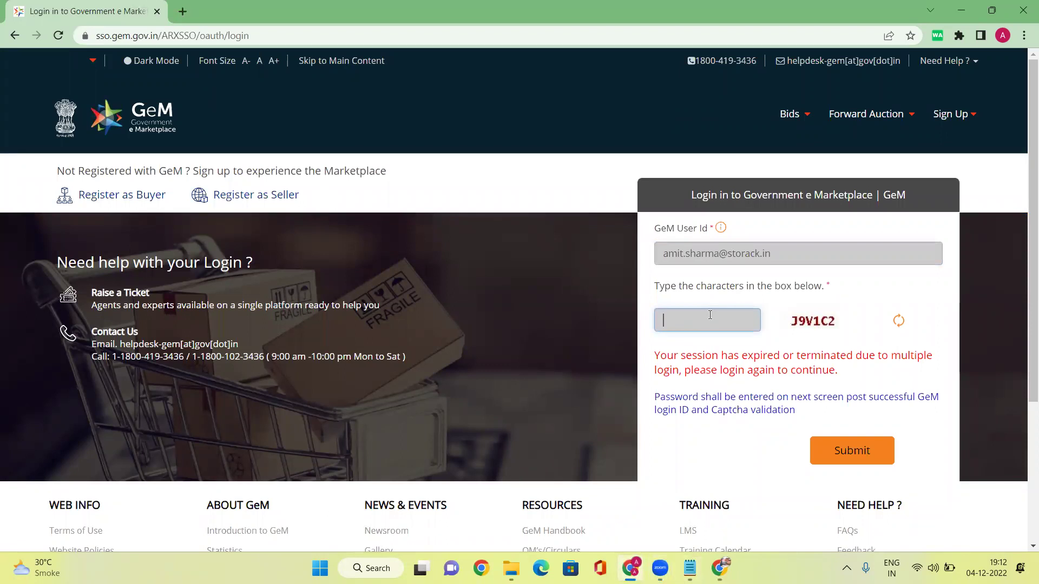
type("J9V1C2")
key("Return")
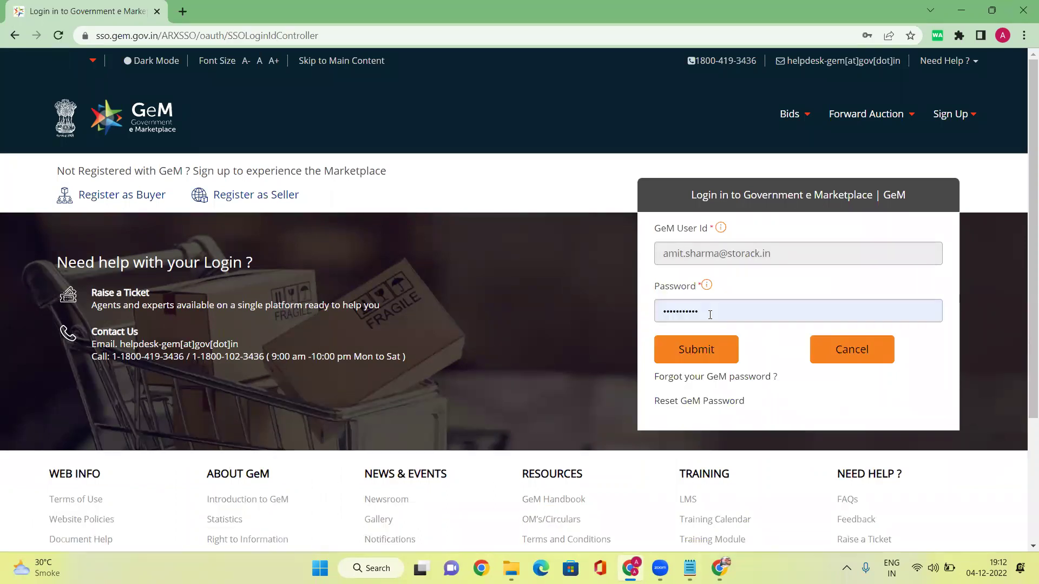
left_click(688, 358)
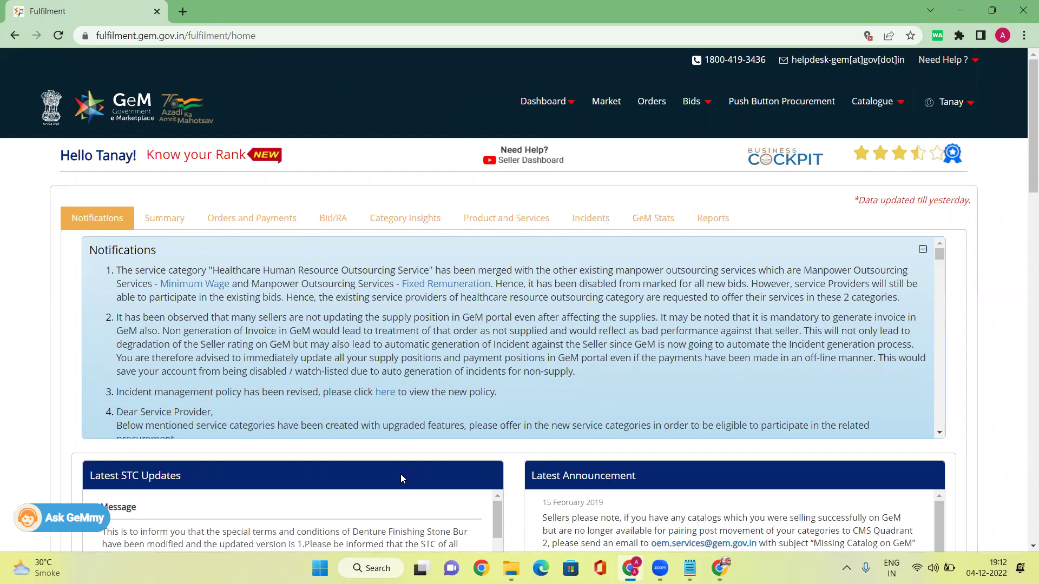
- Request the account page from the seller dashboard and reload its address to reach the GeM marketplace
left_click(972, 106)
left_click(915, 127)
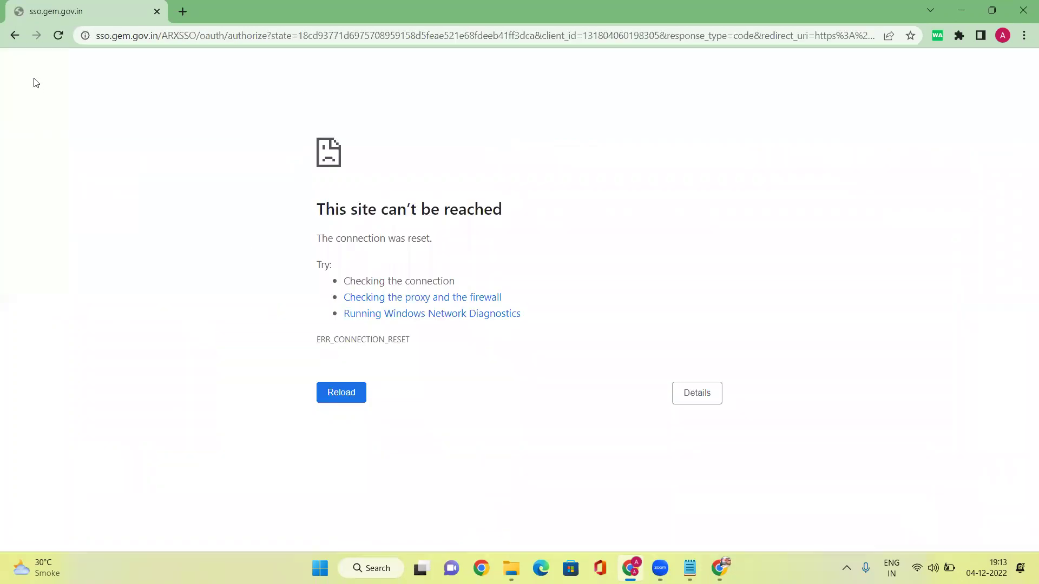
key("F5")
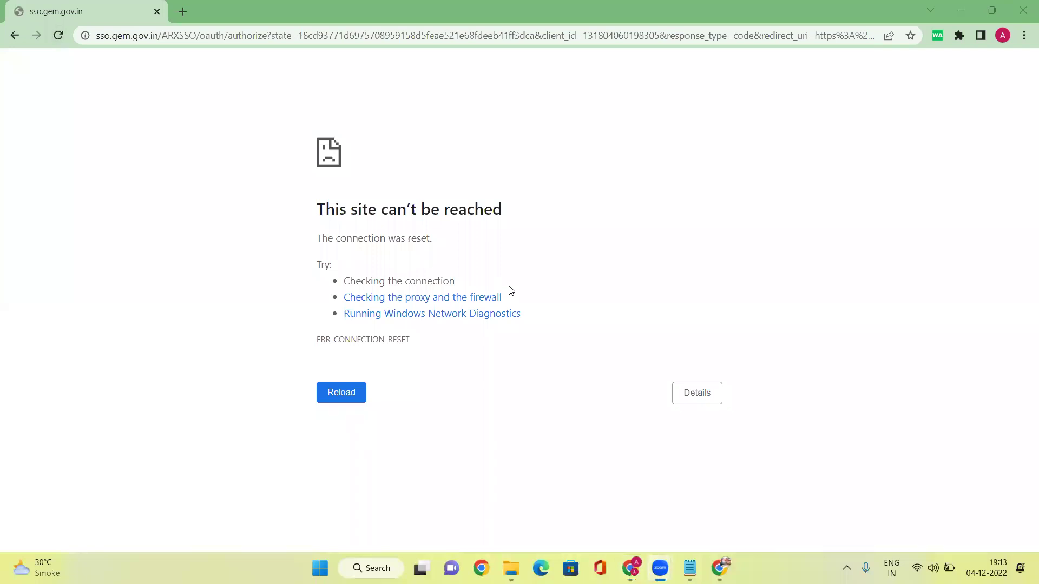
left_click(177, 36)
key("Return")
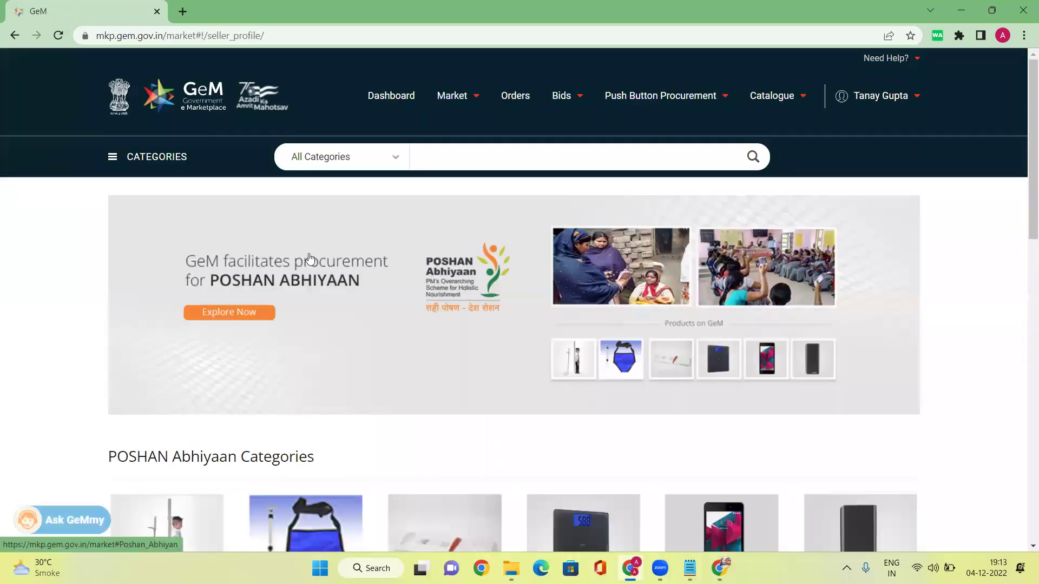
- Open My Account from the marketplace home page and view the Vendor Assessments page under My Actions
scroll(333, 266, "down", 1)
scroll(333, 266, "up", 1)
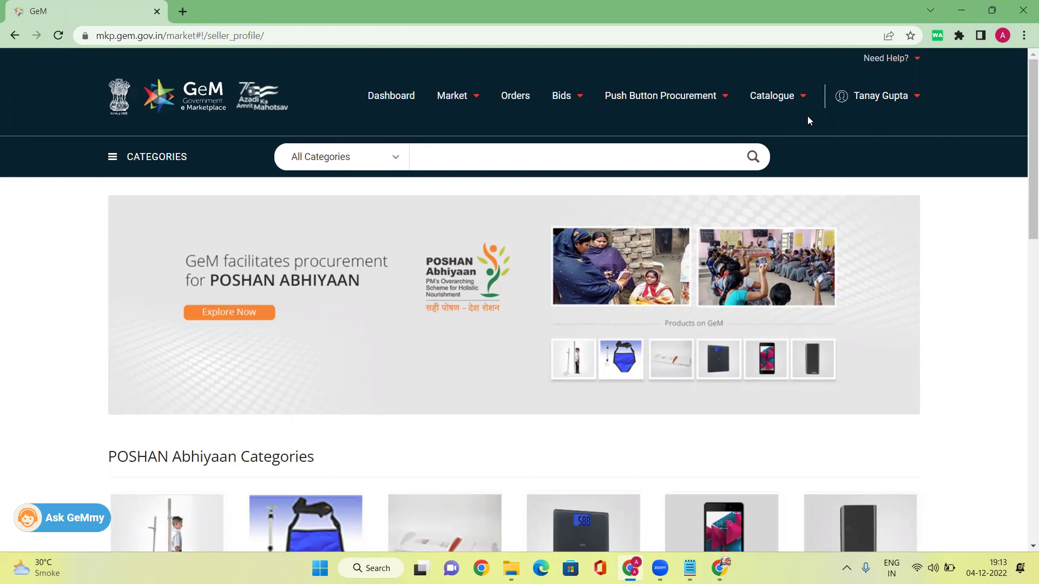
left_click(918, 102)
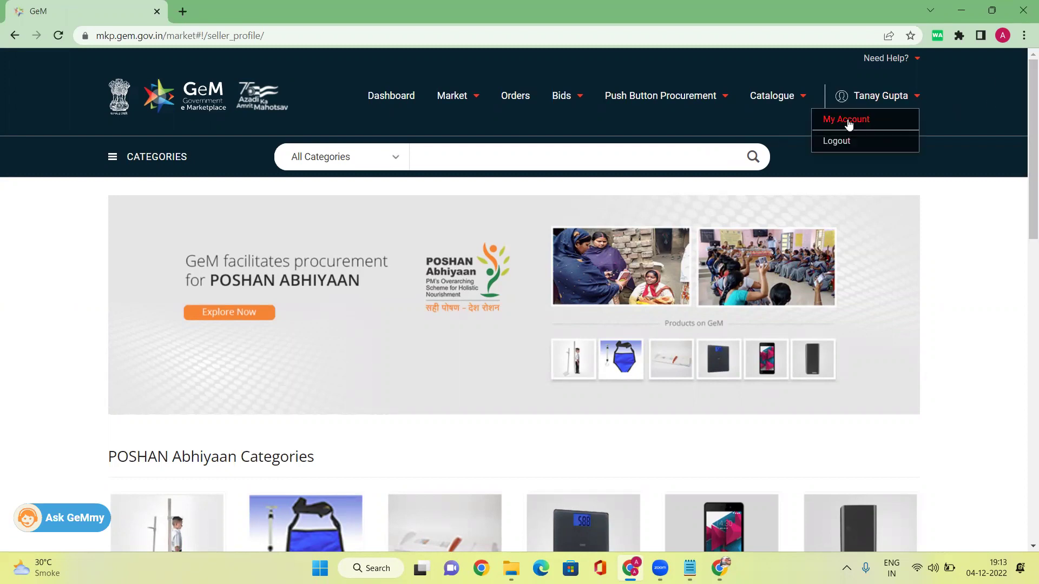
left_click(849, 124)
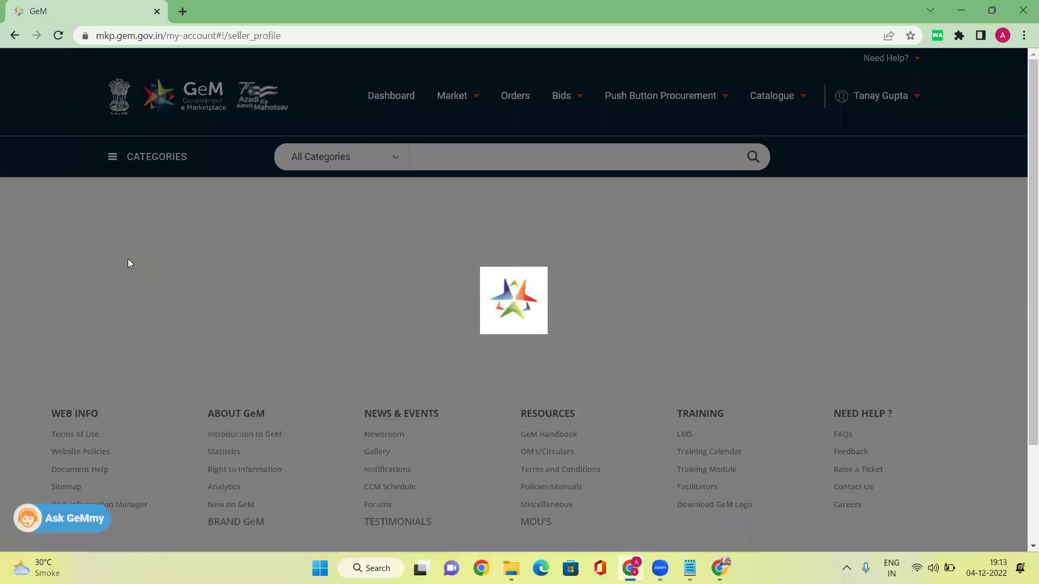
scroll(128, 260, "down", 6)
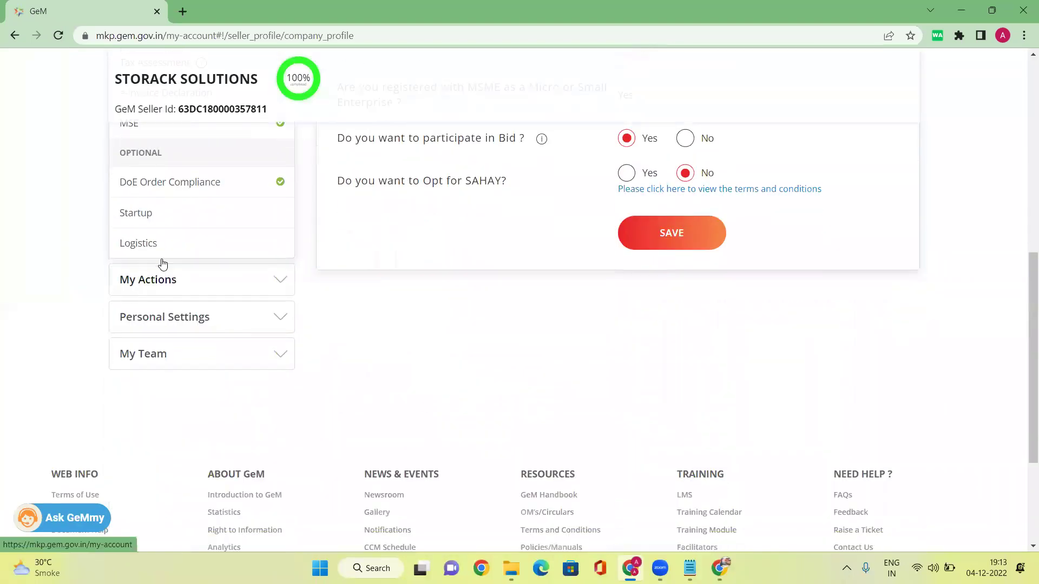
left_click(214, 282)
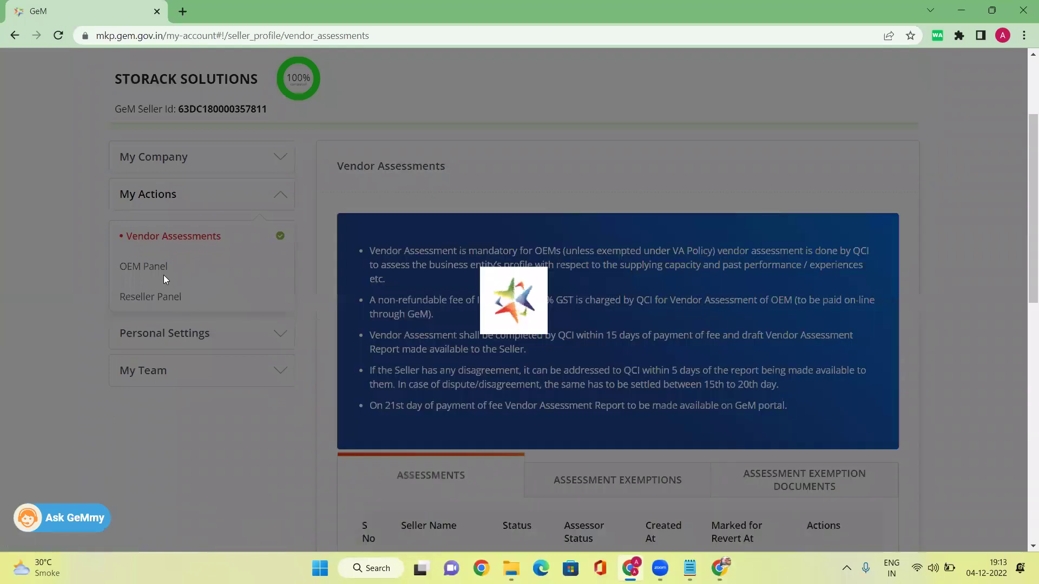
scroll(162, 259, "down", 2)
scroll(157, 206, "up", 1)
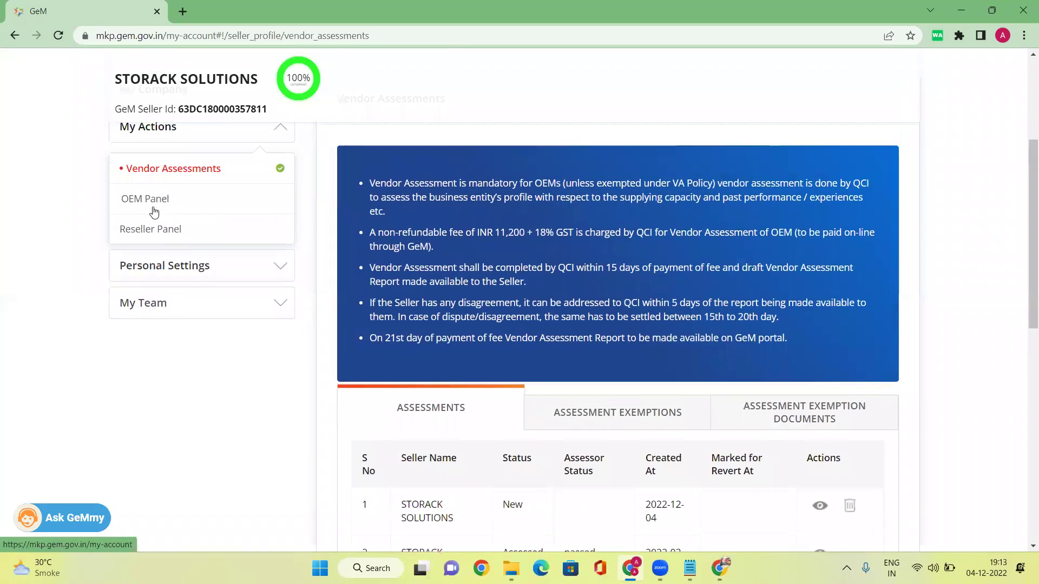
- Try to open the OEM Panel from My Actions
left_click(154, 201)
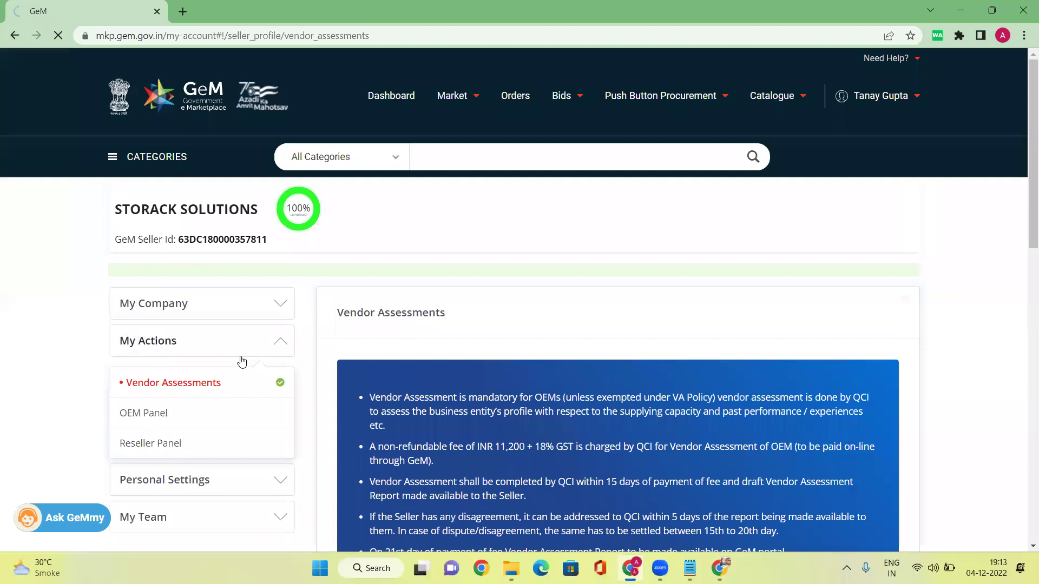
scroll(239, 359, "down", 2)
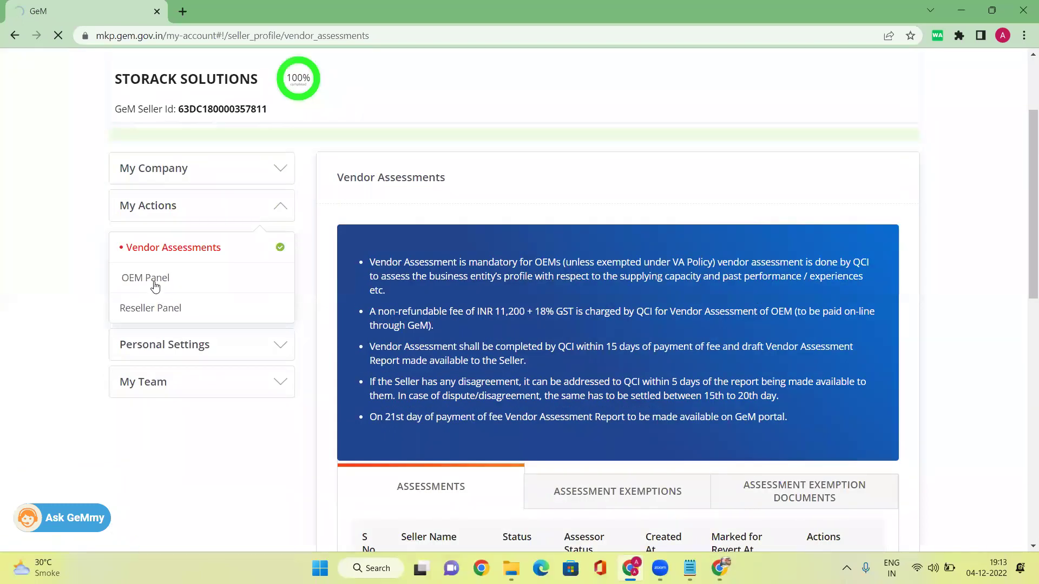
scroll(472, 312, "down", 3)
scroll(472, 311, "down", 6)
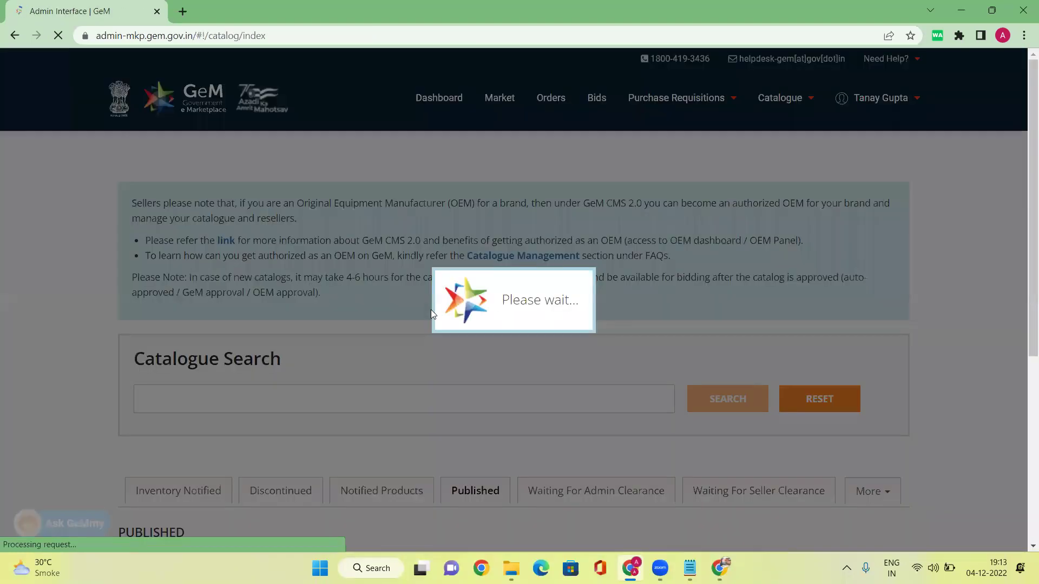
scroll(433, 311, "down", 5)
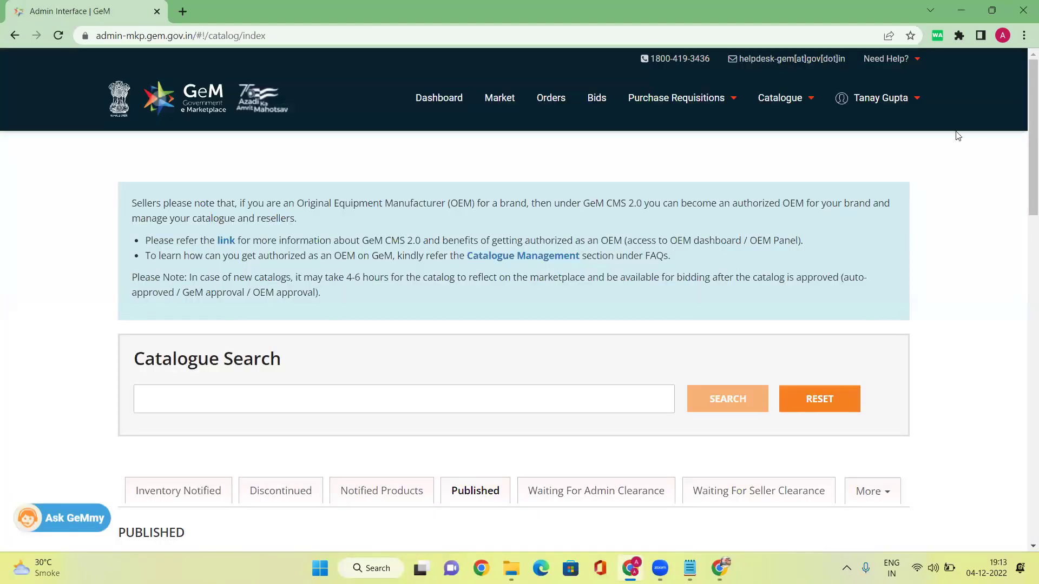
- Return to My Account from the catalogue page and open the OEM Panel under My Actions
left_click(880, 97)
left_click(852, 122)
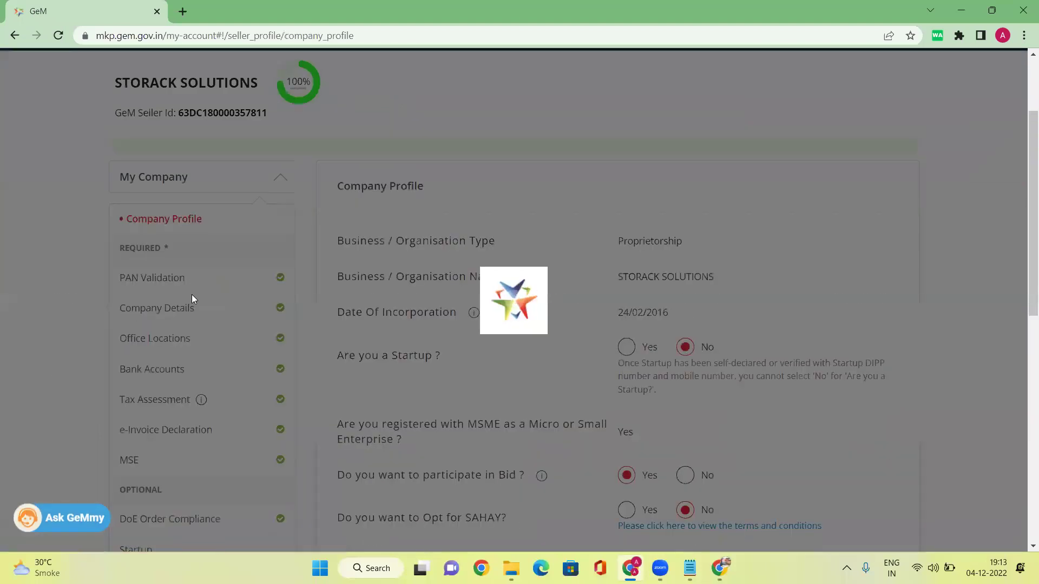
scroll(191, 295, "down", 6)
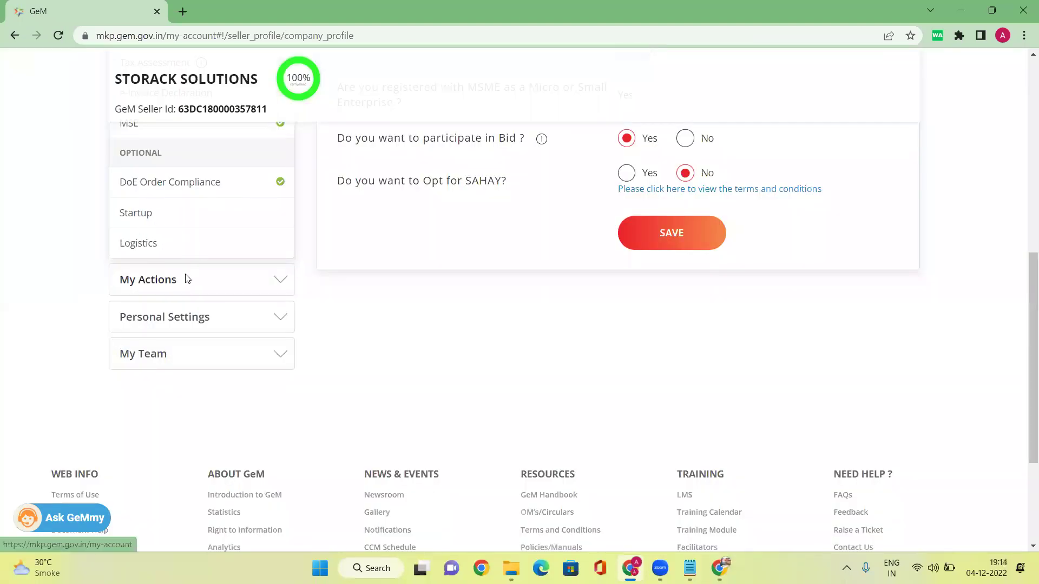
left_click(189, 276)
left_click(145, 267)
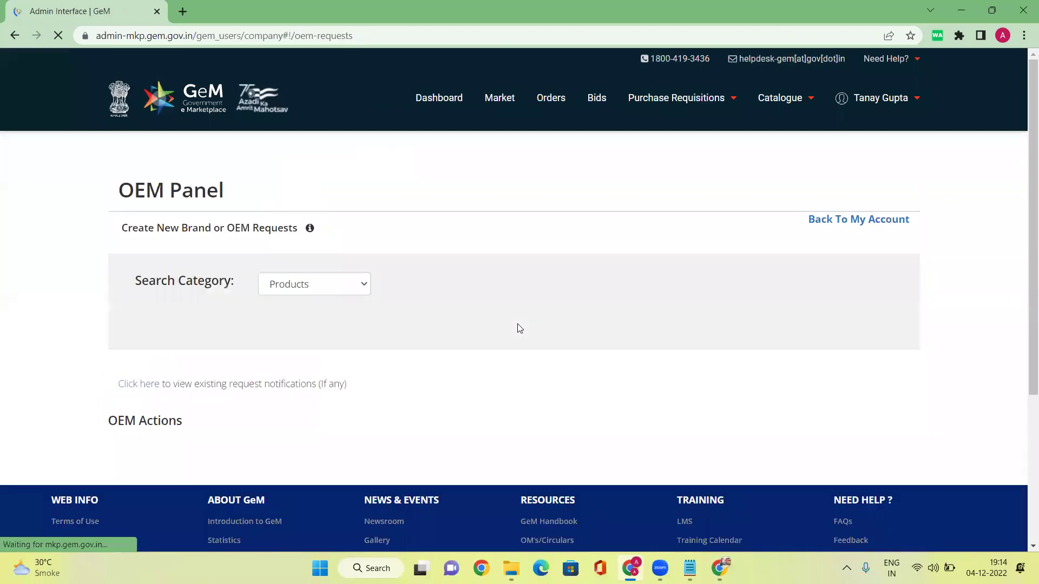
- Review the OEM Actions list and copy the category name "Movable File Storage System"
scroll(547, 302, "down", 3)
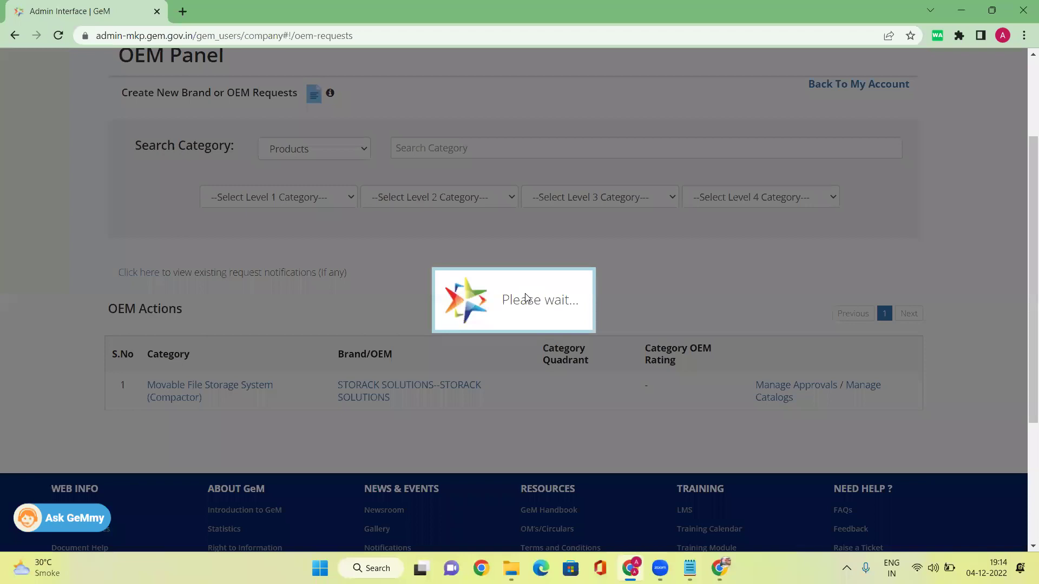
scroll(582, 275, "down", 2)
scroll(582, 275, "up", 2)
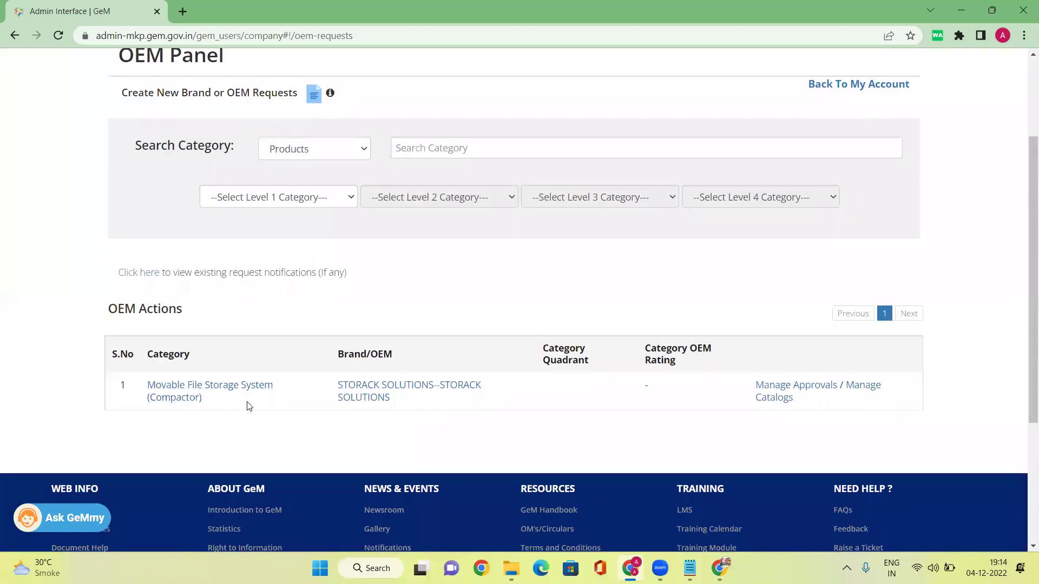
left_click_drag(279, 386, 140, 380)
key("ctrl+c")
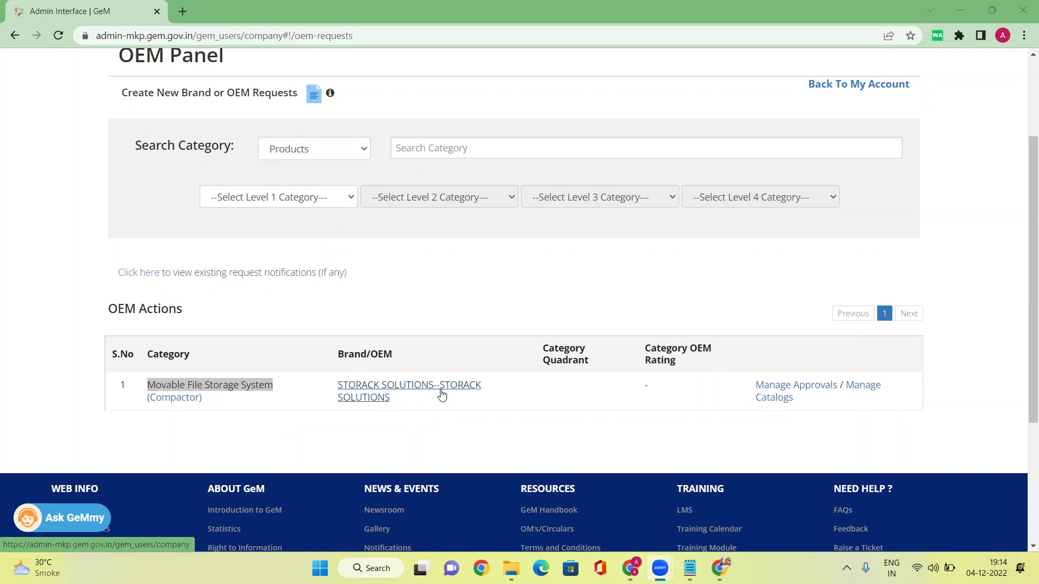
- Open Manage Approvals for the Movable File Storage System (Compactor) category and show its list of authorizations
left_click(795, 386)
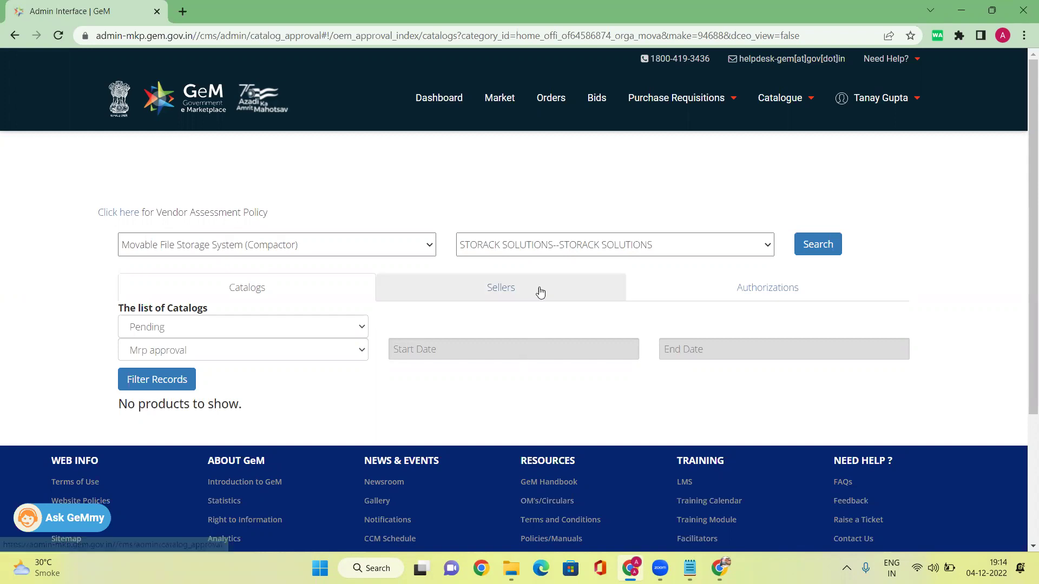
left_click(756, 292)
scroll(406, 290, "down", 3)
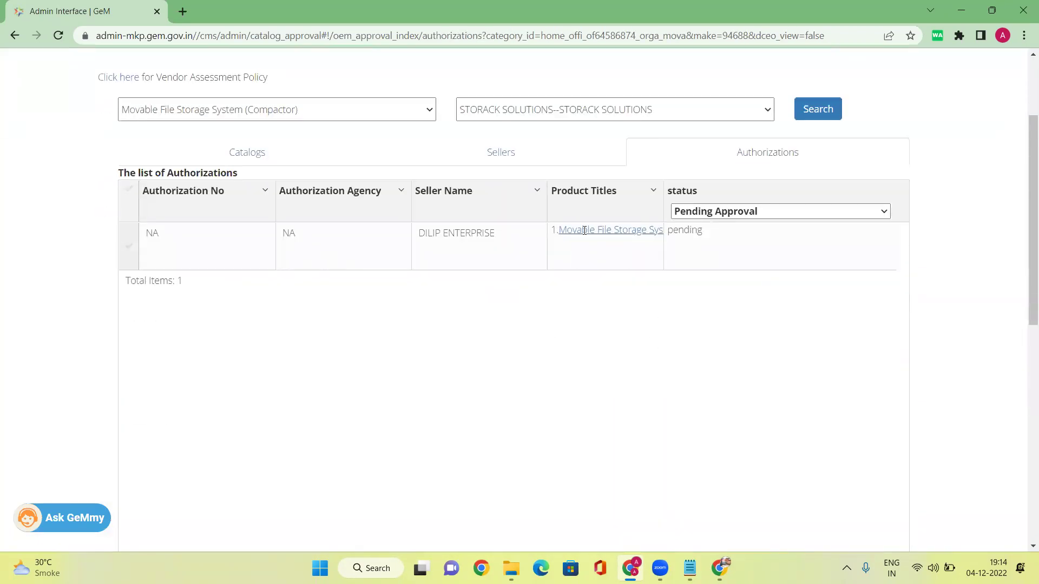
- Filter the authorizations by the status Waiting for Admin Clearance and look through the other status options
left_click(746, 215)
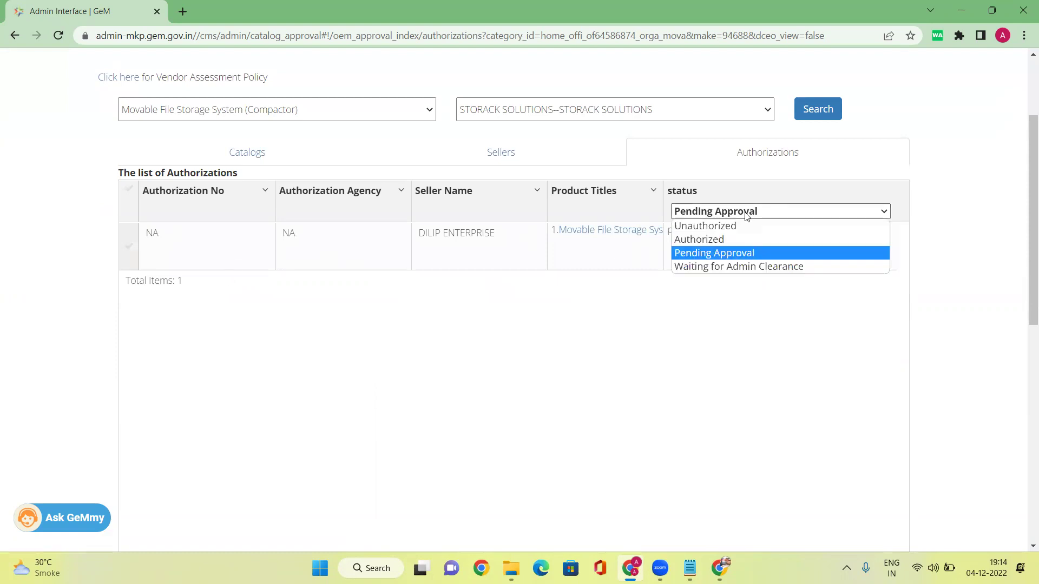
left_click(717, 266)
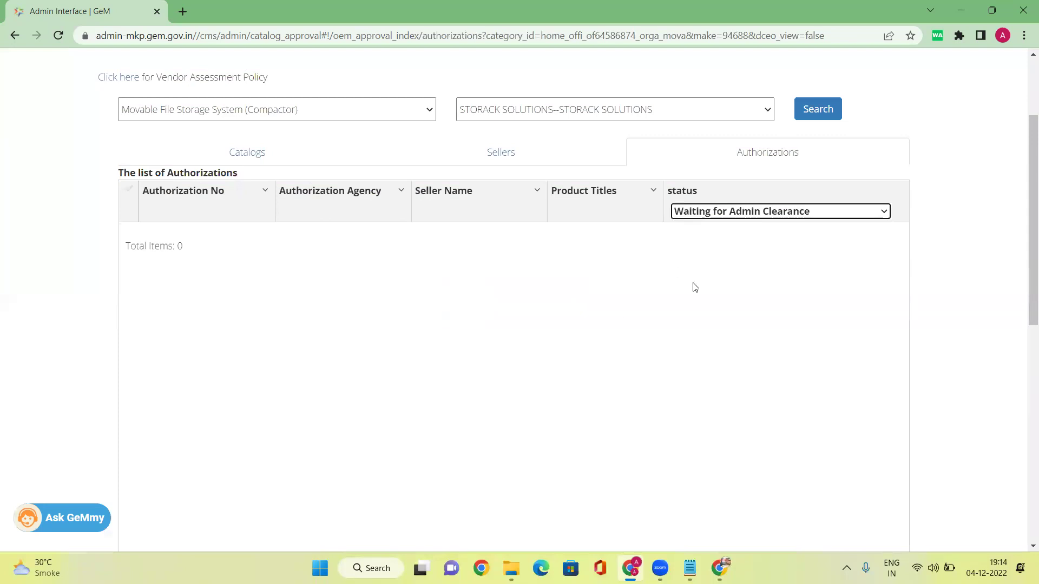
left_click(753, 215)
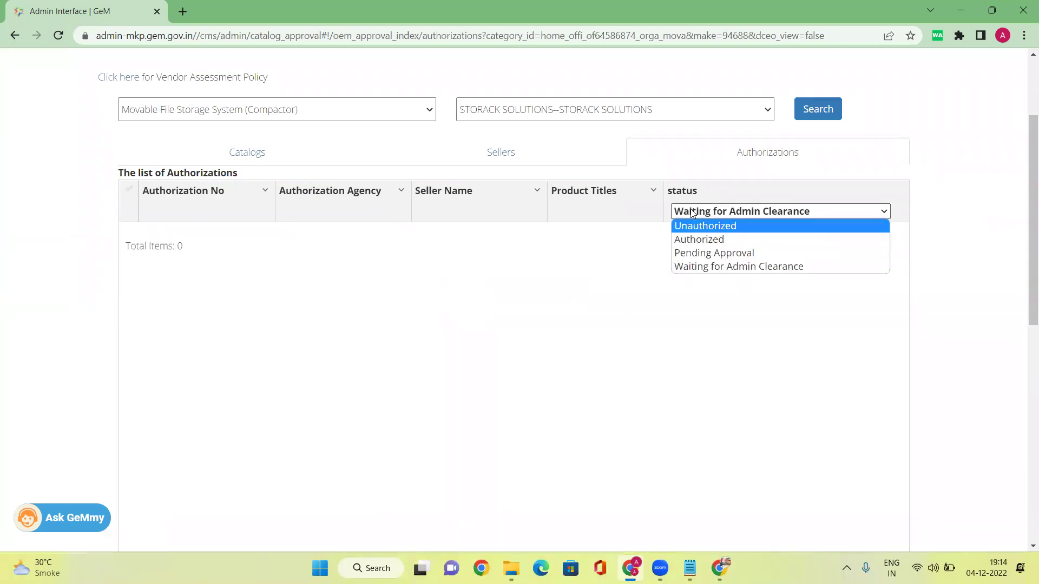
- View the lists of sellers and catalogs for this category and return to the list of authorizations
left_click(501, 158)
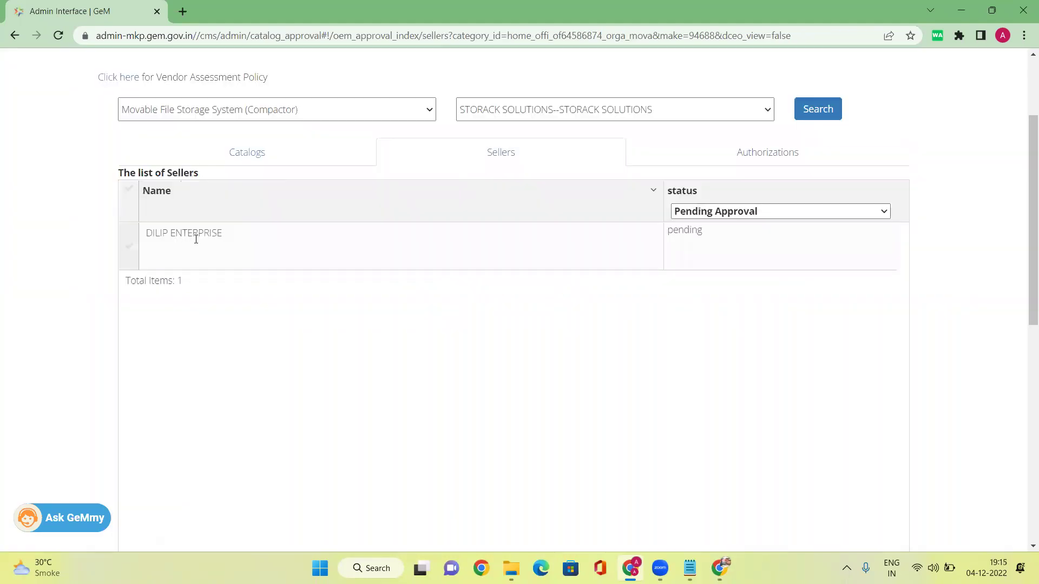
left_click(682, 233)
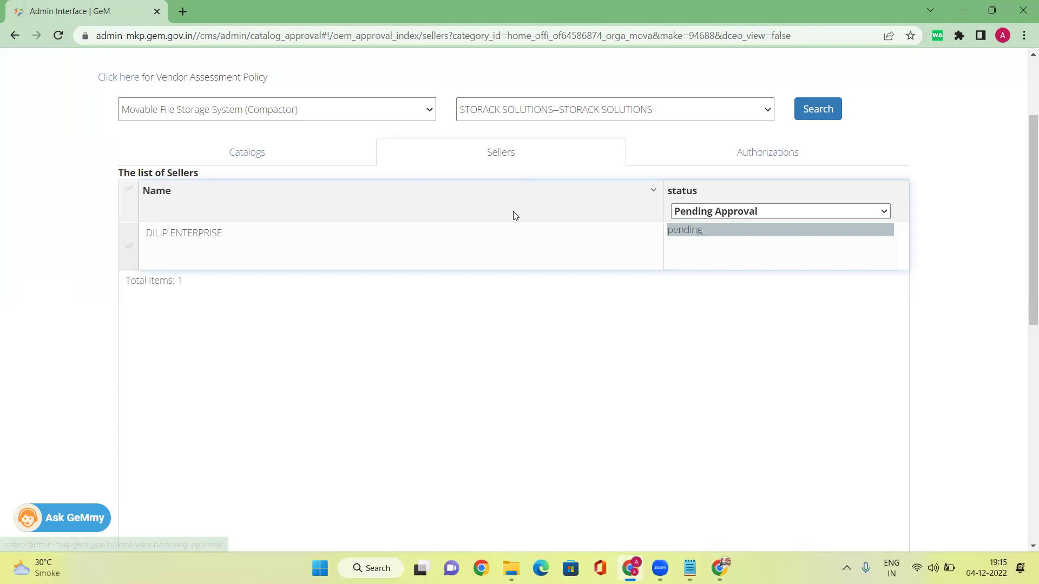
left_click(249, 162)
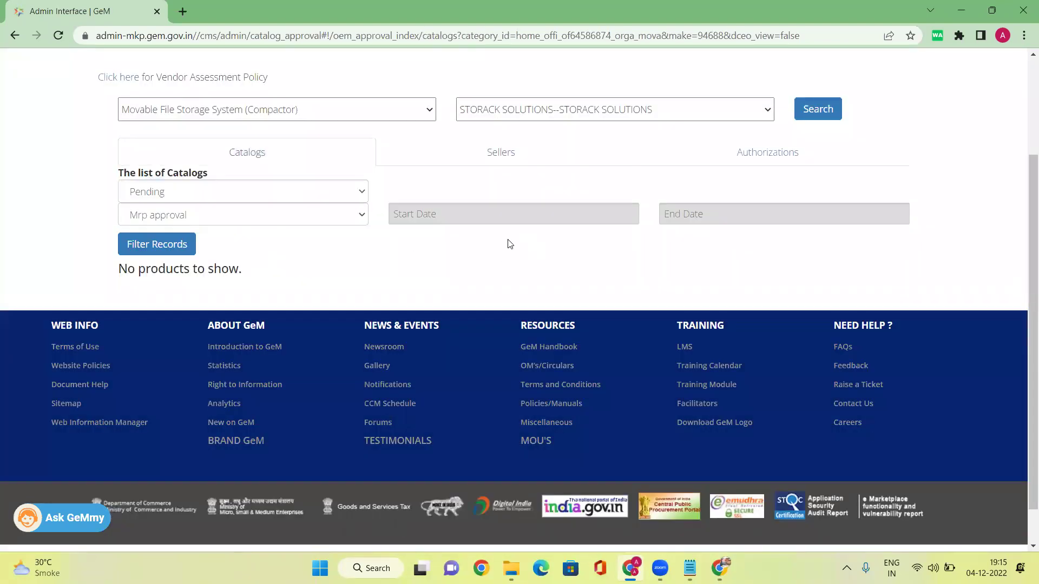
left_click(759, 160)
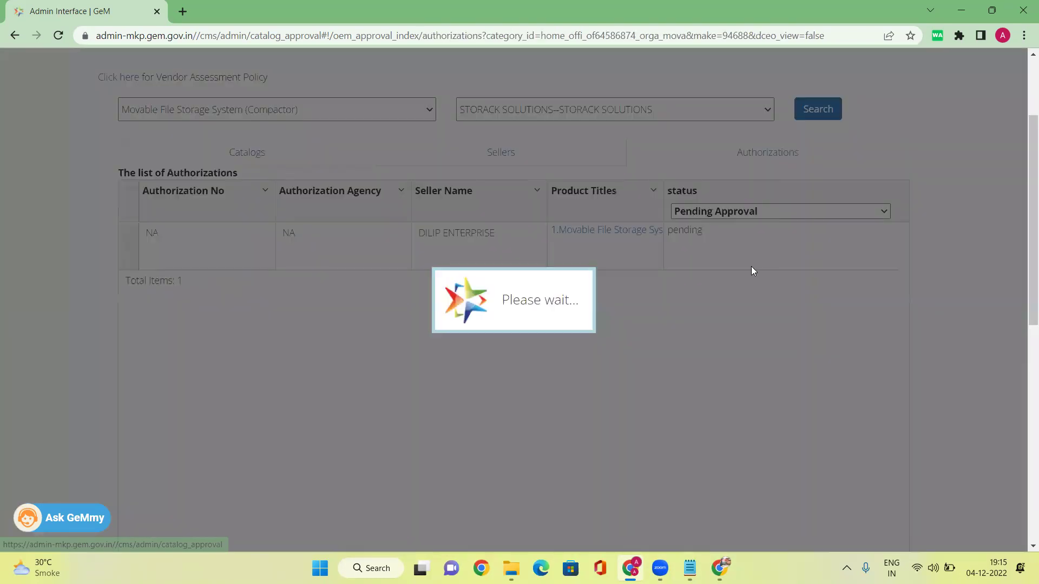
scroll(753, 271, "up", 3)
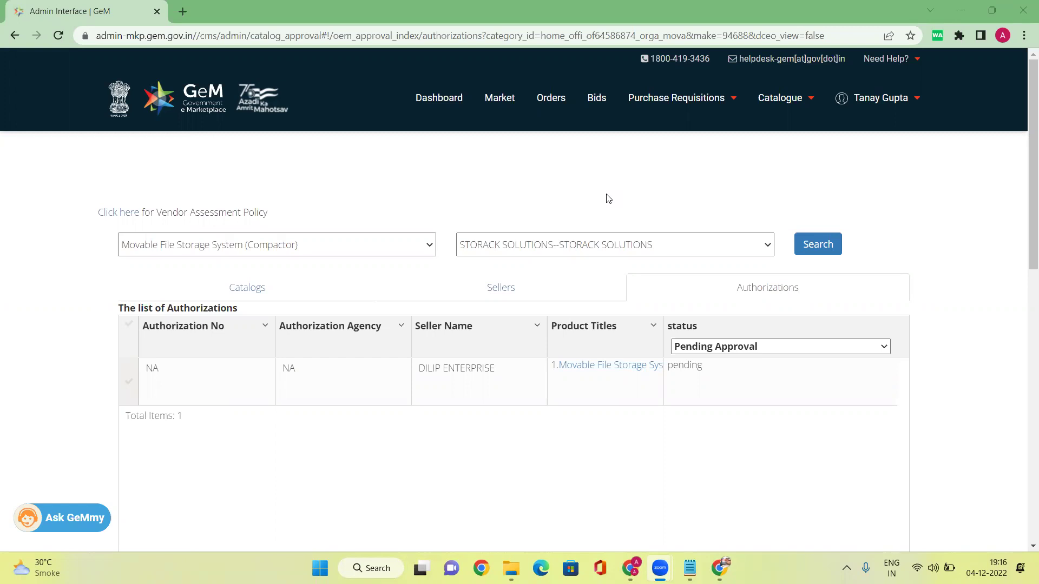
- Filter the list of authorizations by the status Authorized
left_click(730, 354)
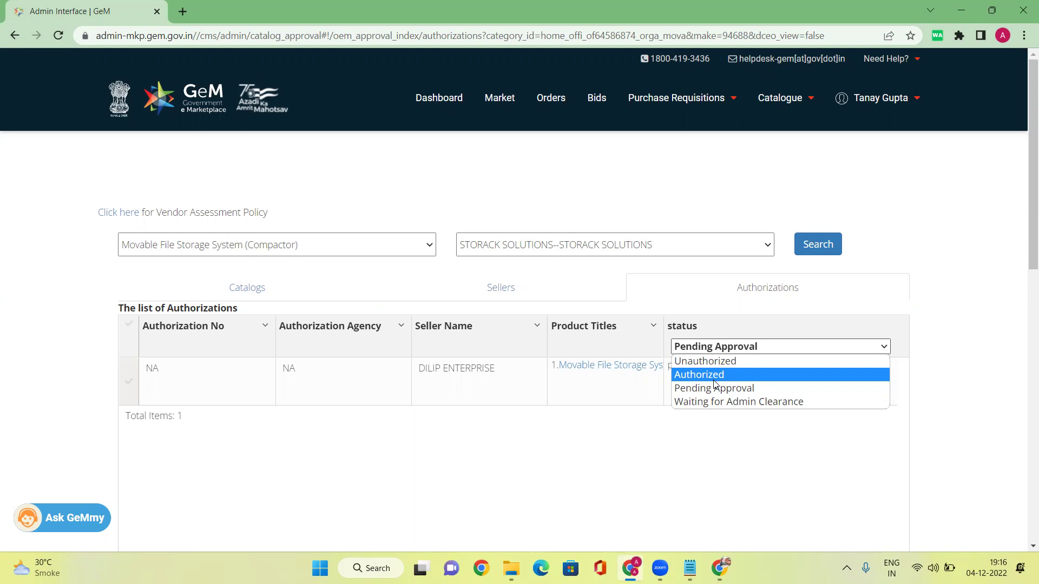
left_click(718, 372)
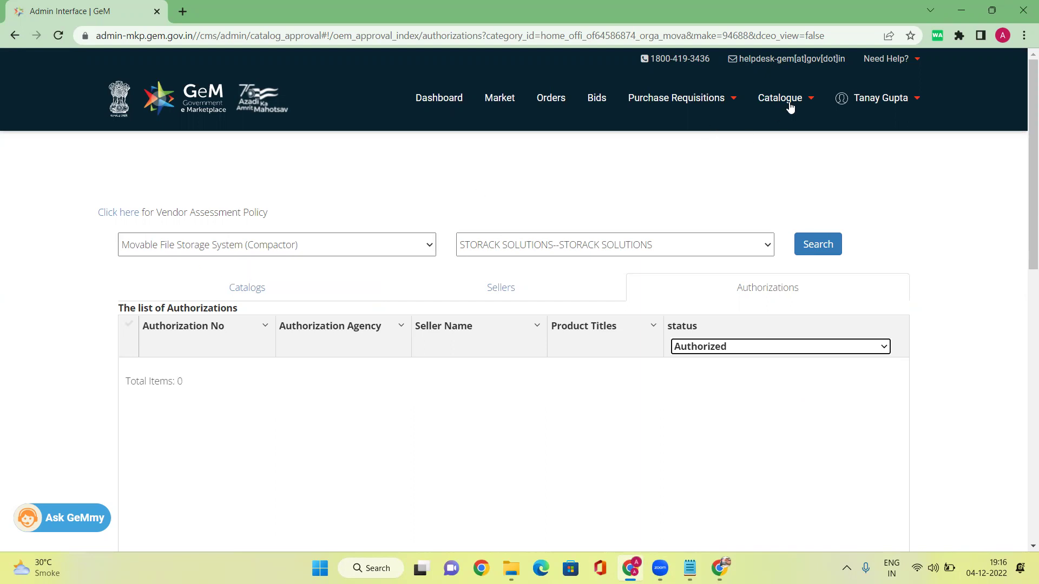
- Start a new product offering in a separate tab and choose the category Movable File Storage System (Compactor)
mouse_move(788, 103)
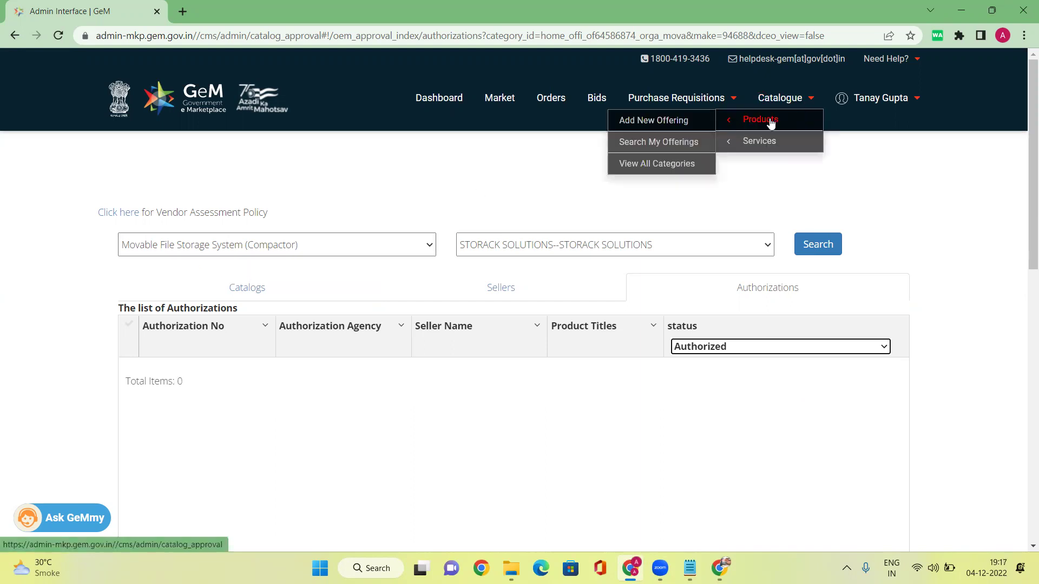
right_click(650, 120)
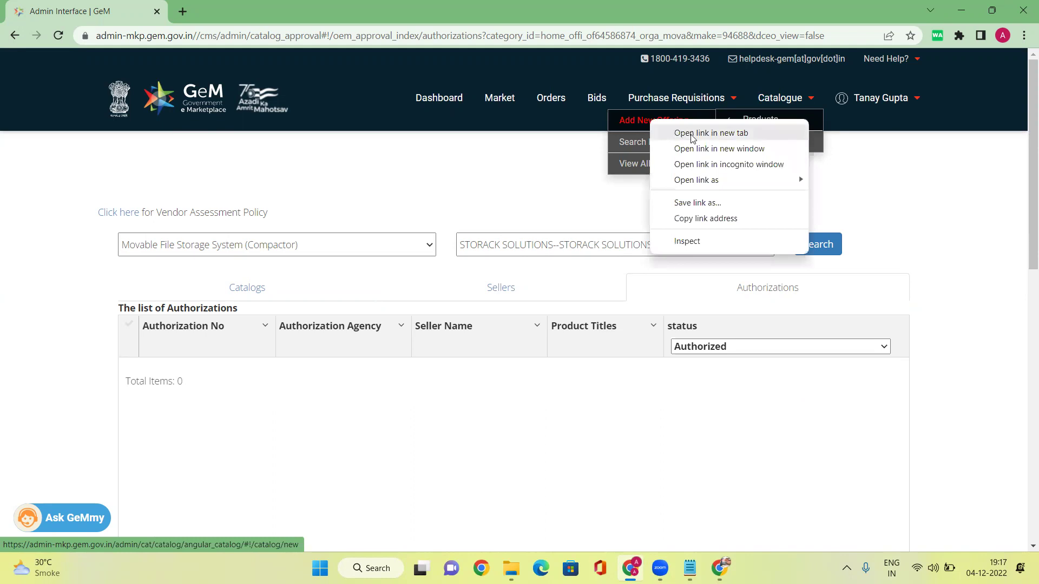
left_click(692, 133)
left_click(255, 10)
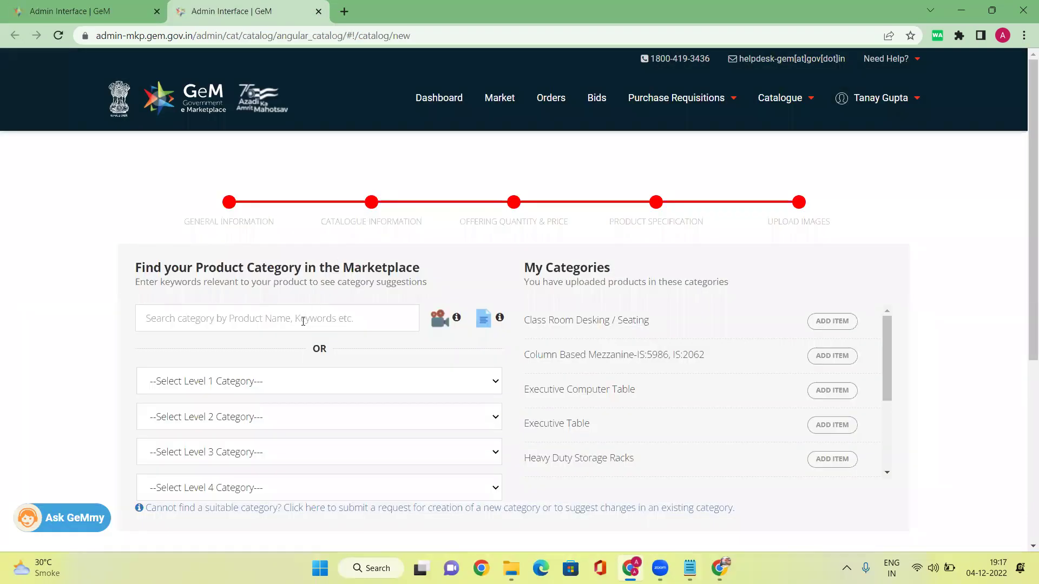
left_click(303, 322)
key("ctrl+v")
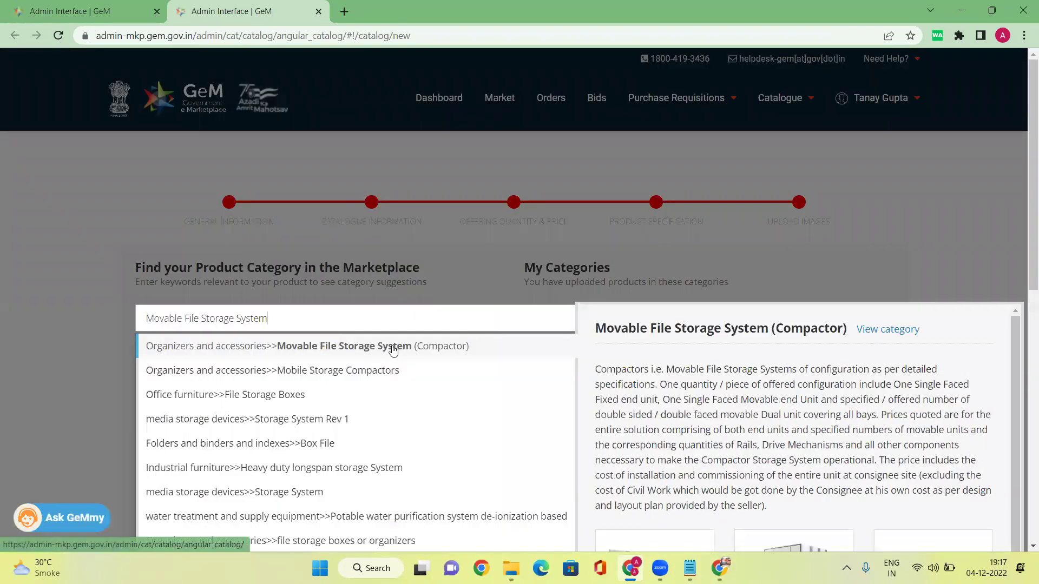
left_click(393, 349)
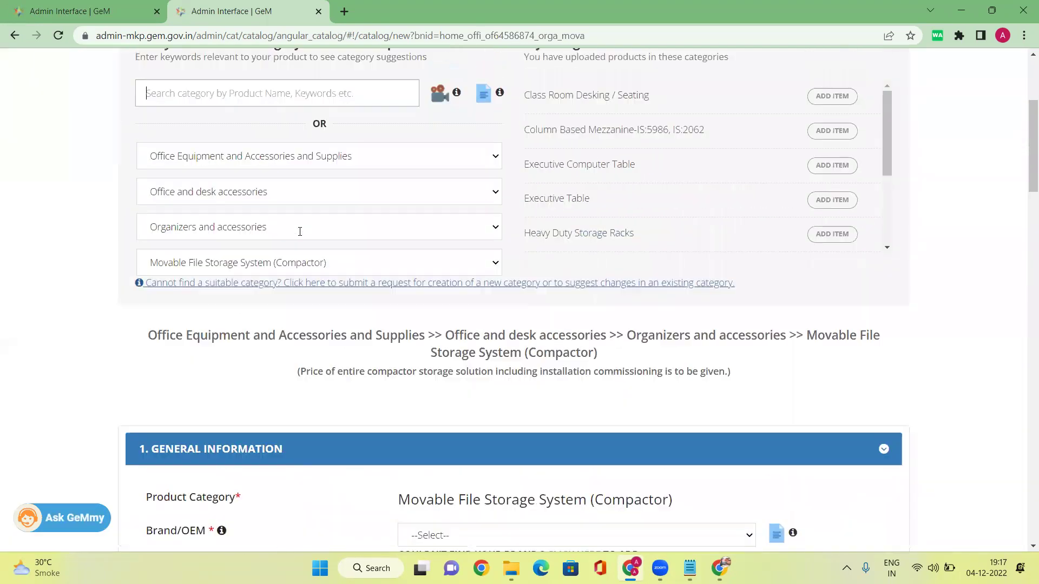
- Open the request for adding a missing brand to this category and point out the registered trademark option
scroll(475, 262, "down", 5)
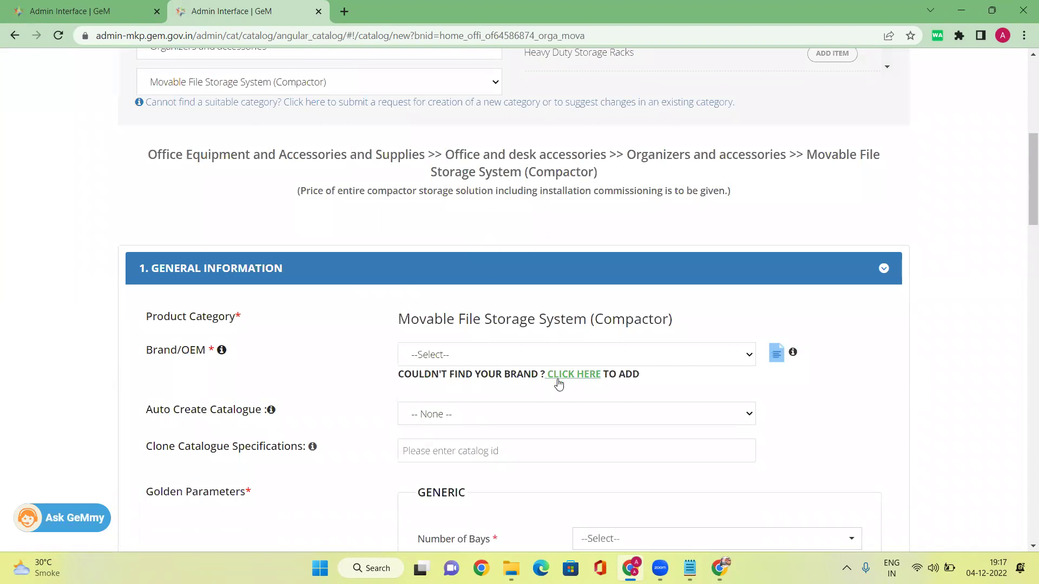
left_click(588, 375)
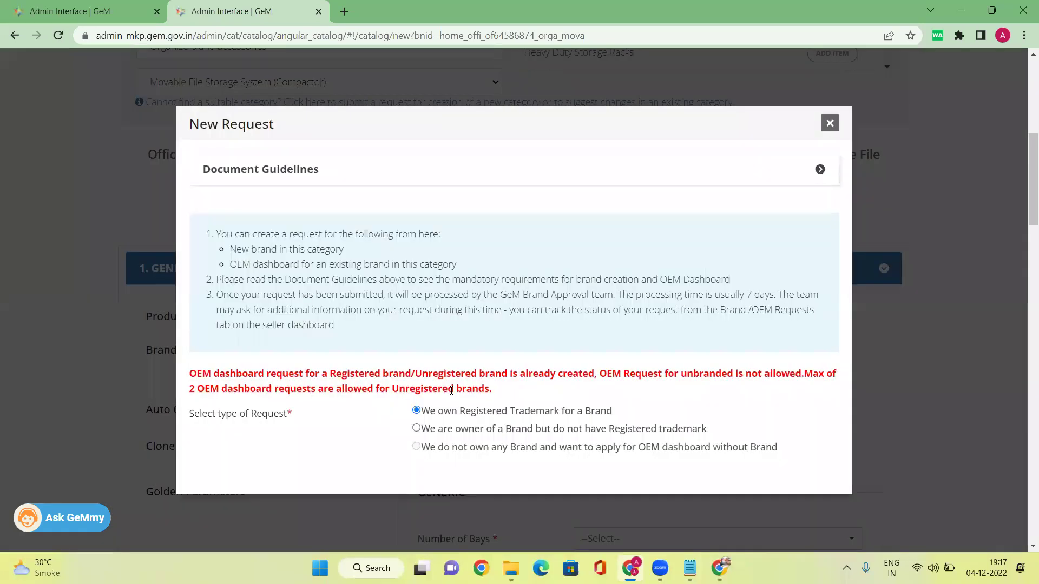
left_click_drag(612, 411, 431, 417)
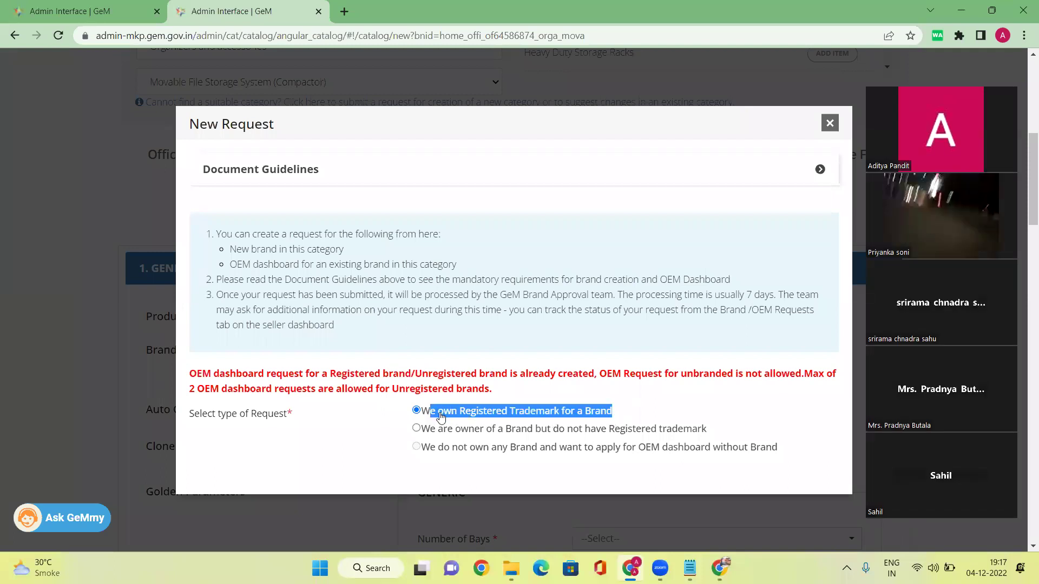
left_click(478, 416)
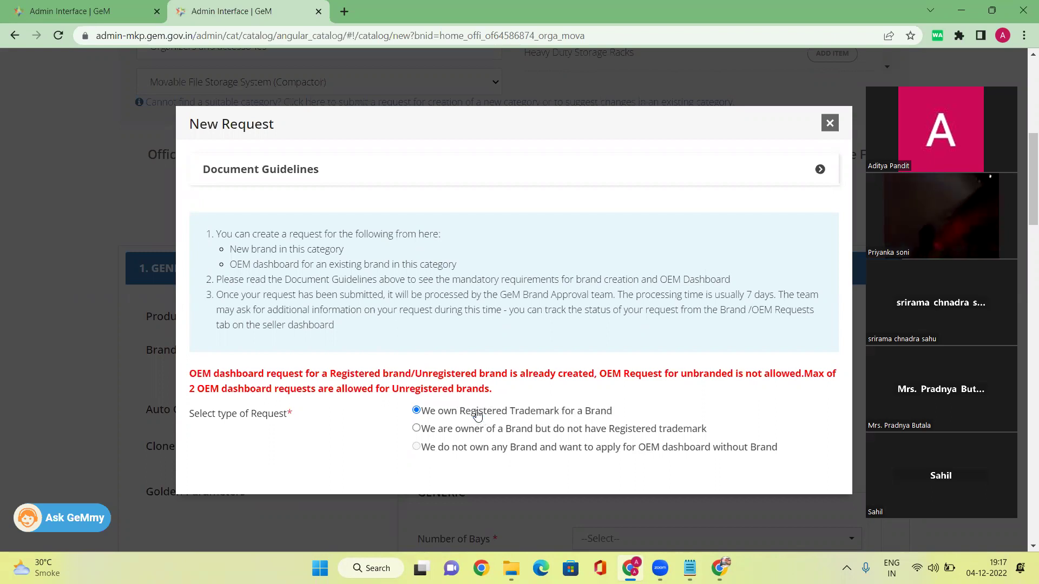
- Select the request type for a brand owner without a registered trademark and review its OEM and brand fields
left_click(417, 429)
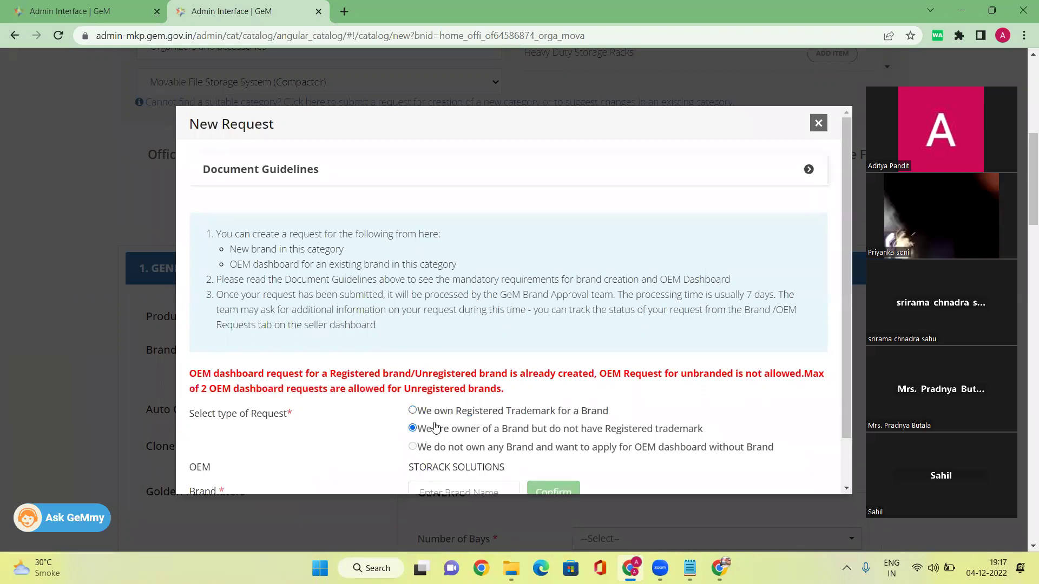
scroll(444, 425, "down", 1)
left_click_drag(440, 377, 699, 380)
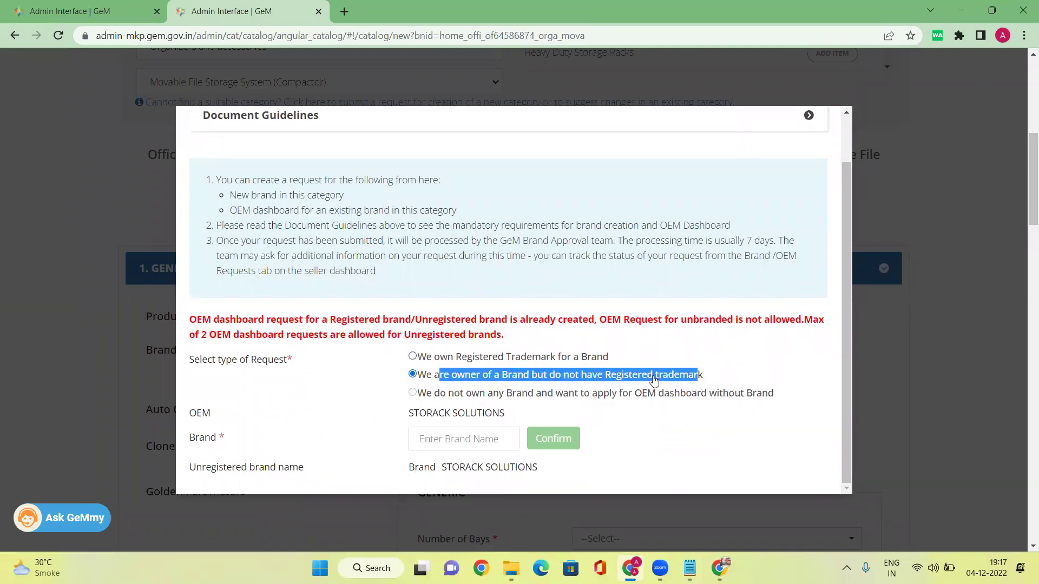
scroll(590, 377, "down", 3)
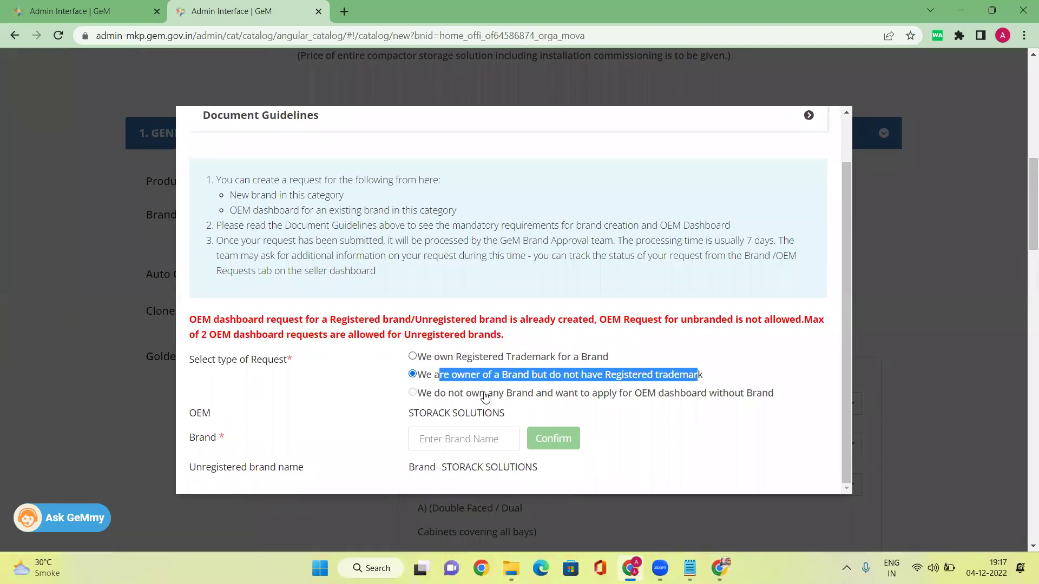
left_click(414, 402)
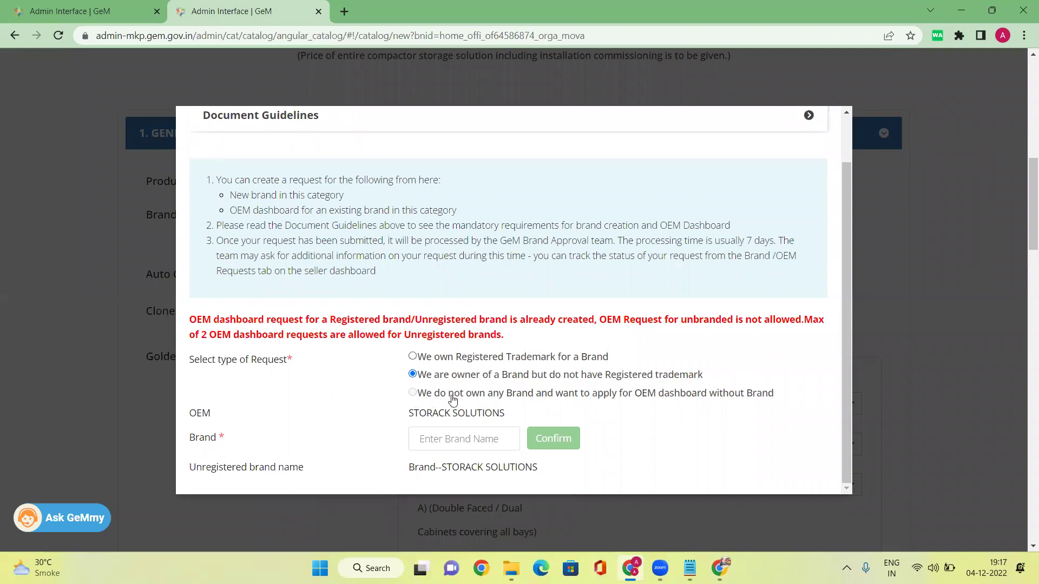
left_click_drag(410, 417, 500, 419)
scroll(520, 398, "down", 2)
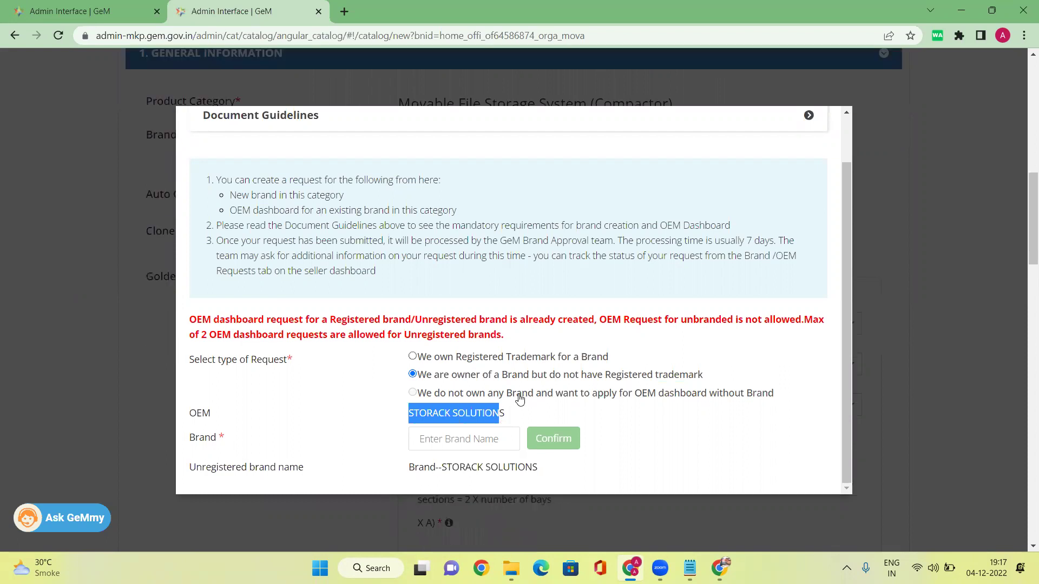
scroll(504, 322, "up", 1)
scroll(460, 341, "down", 1)
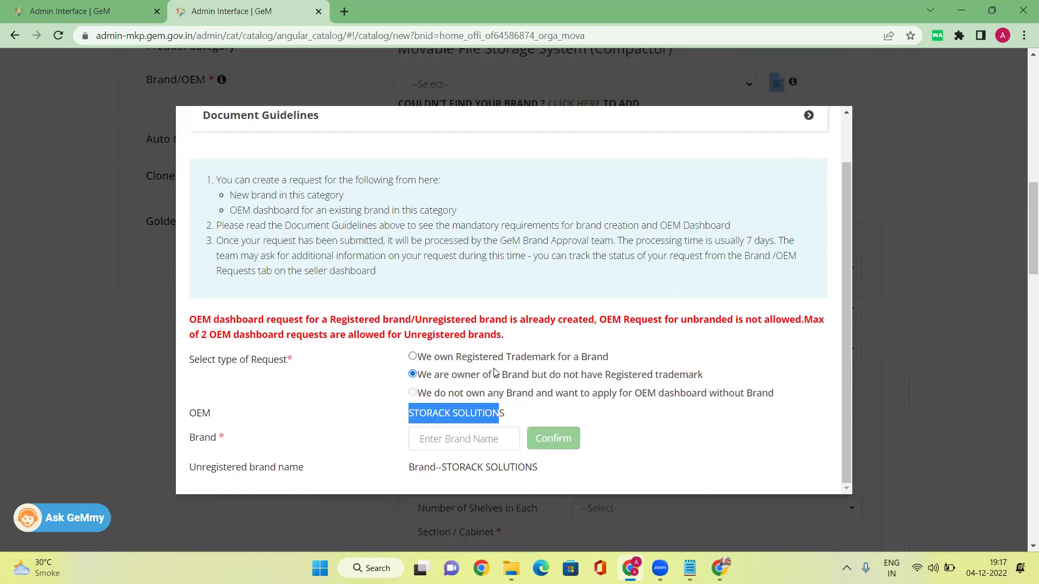
- Select the request type for owning a registered trademark, enter and confirm the brand ABCD, and proceed to the application form
left_click(412, 358)
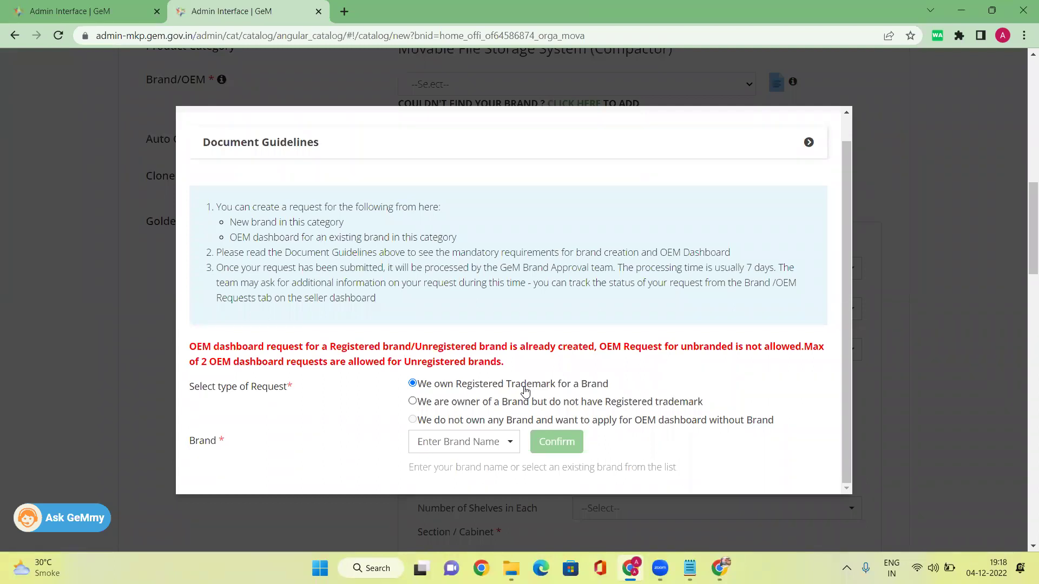
left_click(439, 445)
type("ABC")
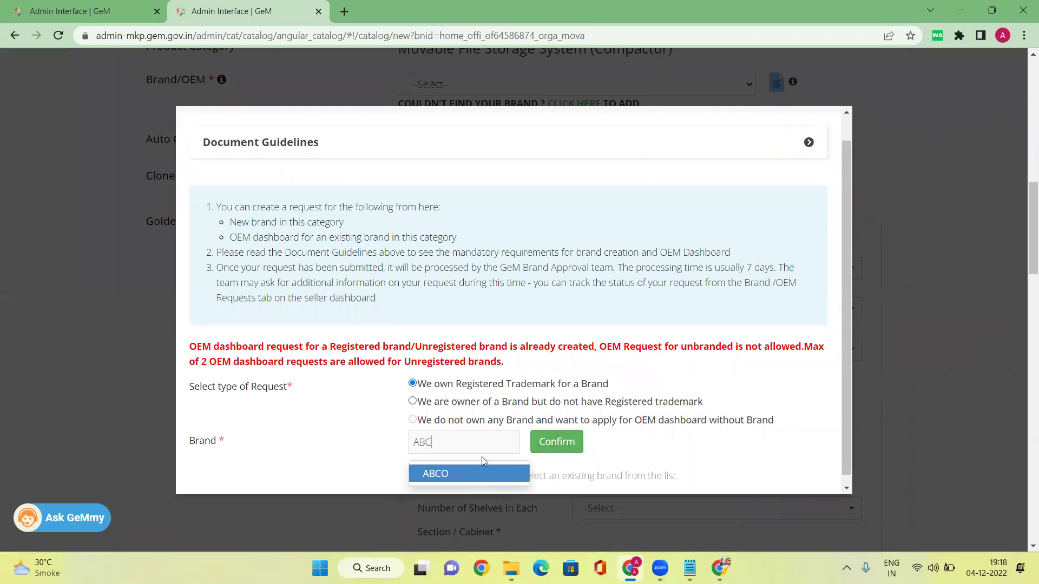
type("D")
left_click(558, 443)
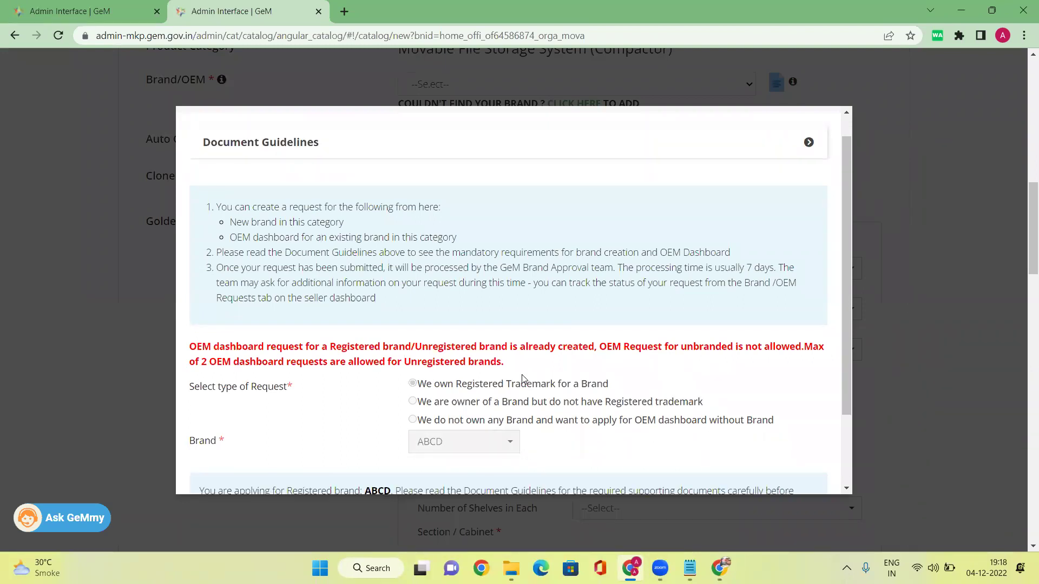
scroll(522, 378, "down", 2)
left_click(786, 461)
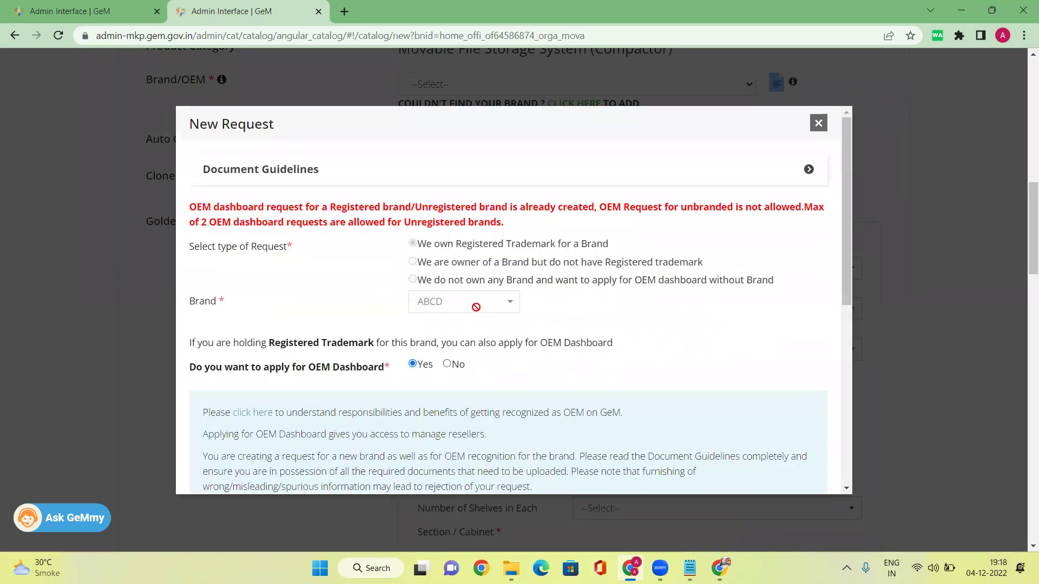
- Review the brand application's OEM Dashboard, website link, document upload, priority and declaration fields, and close the request without applying
scroll(399, 323, "down", 3)
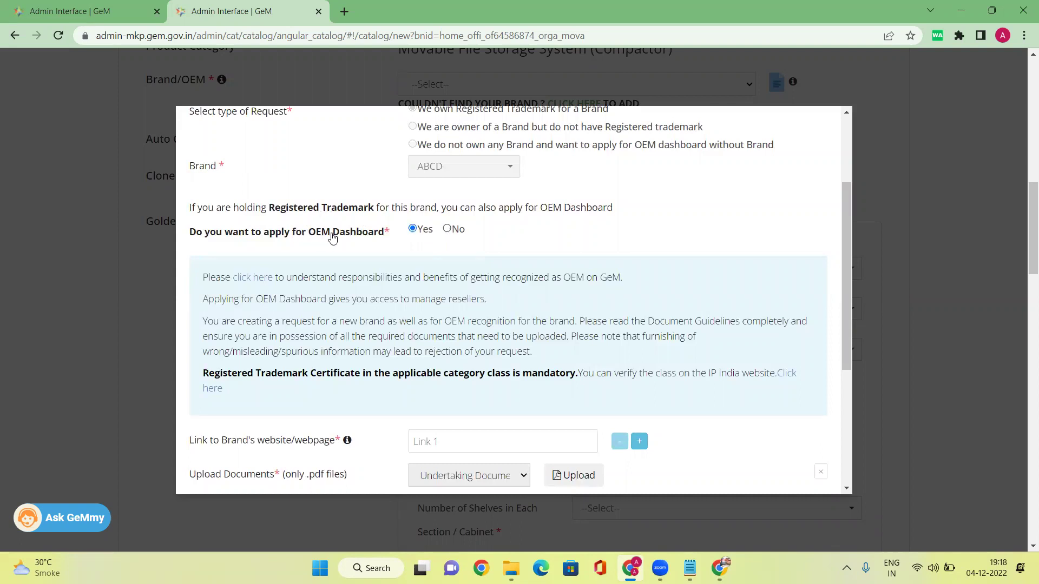
scroll(439, 265, "down", 3)
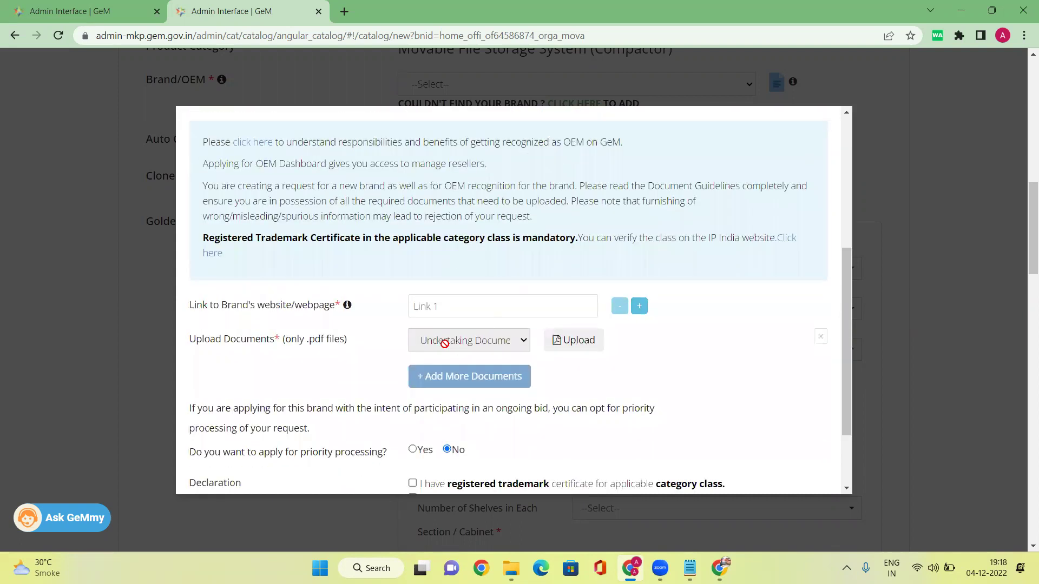
left_click(438, 306)
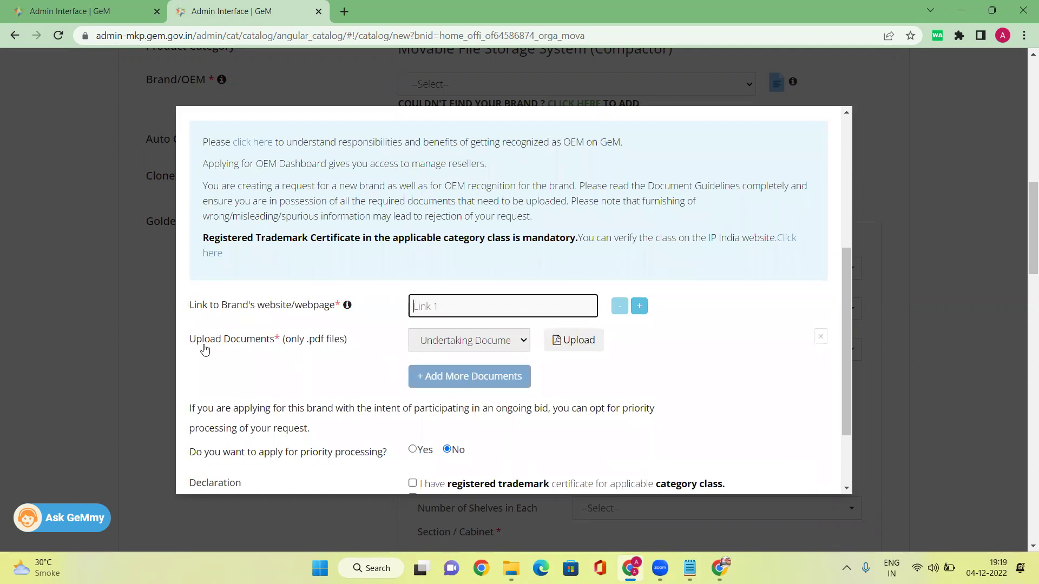
left_click(573, 344)
left_click(474, 302)
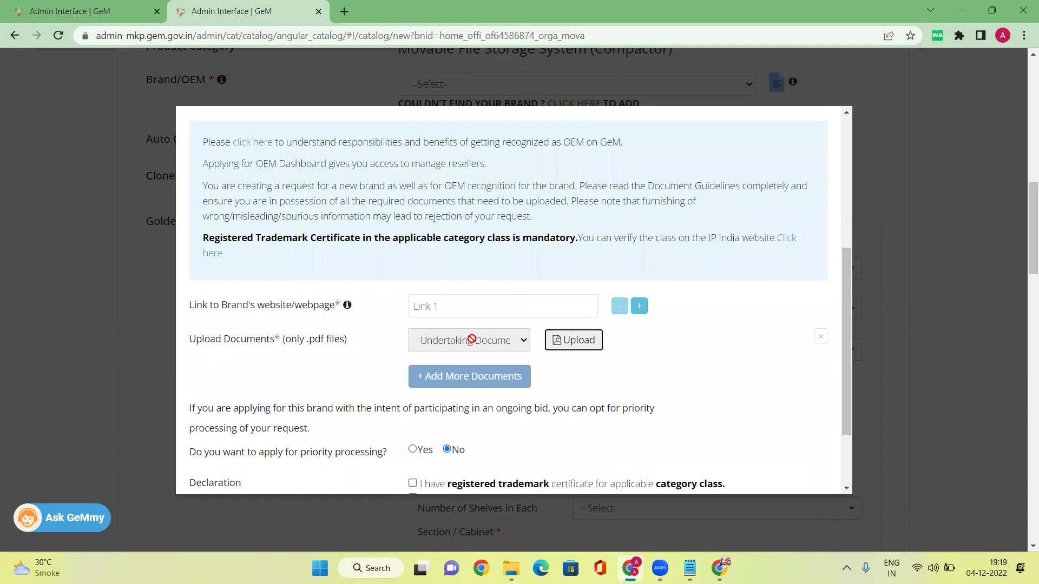
scroll(486, 376, "down", 2)
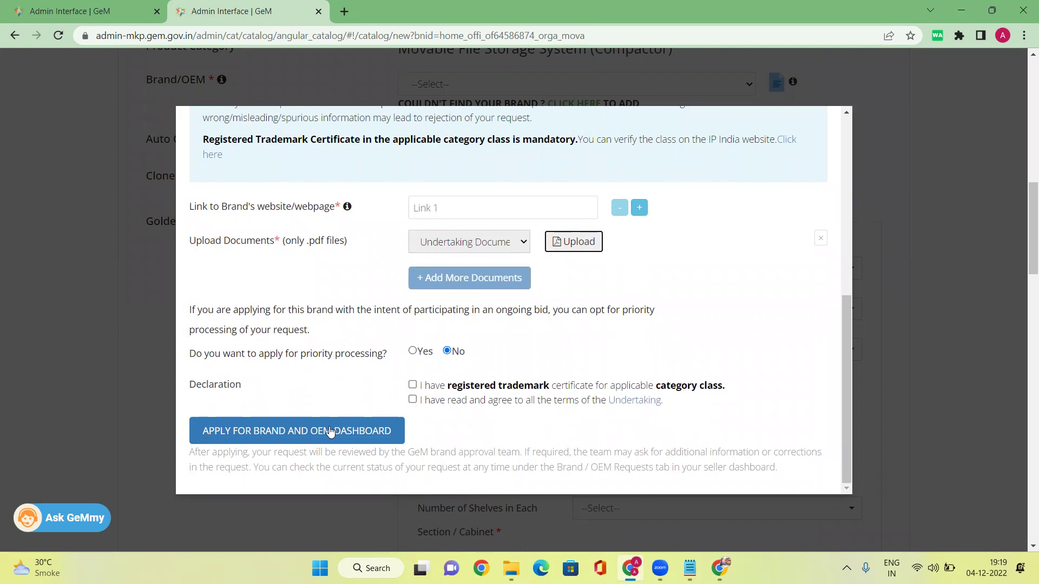
scroll(379, 360, "up", 7)
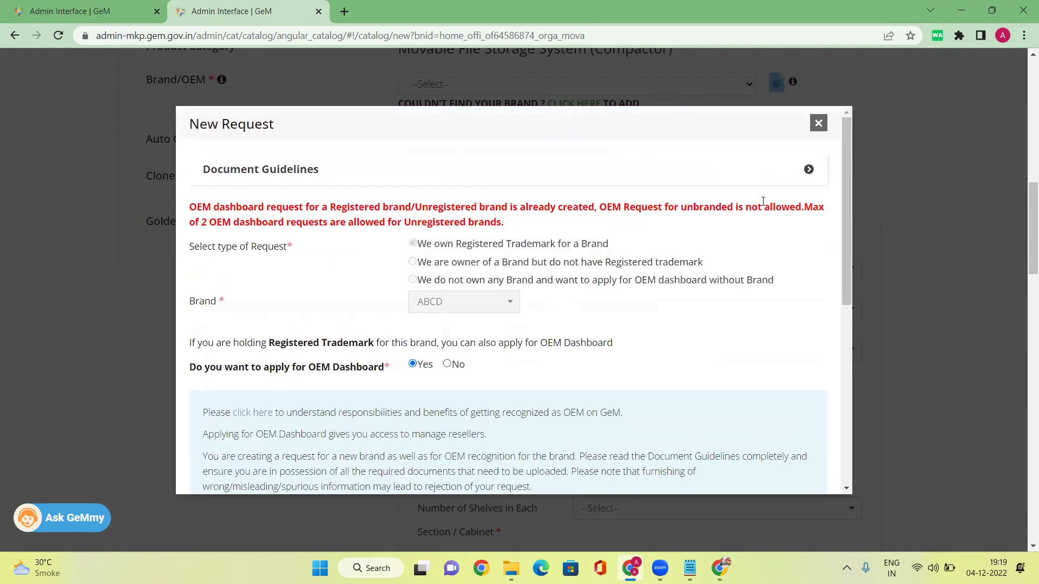
left_click(818, 123)
- Reopen the request for a new brand and show the list of existing brands
scroll(482, 265, "up", 3)
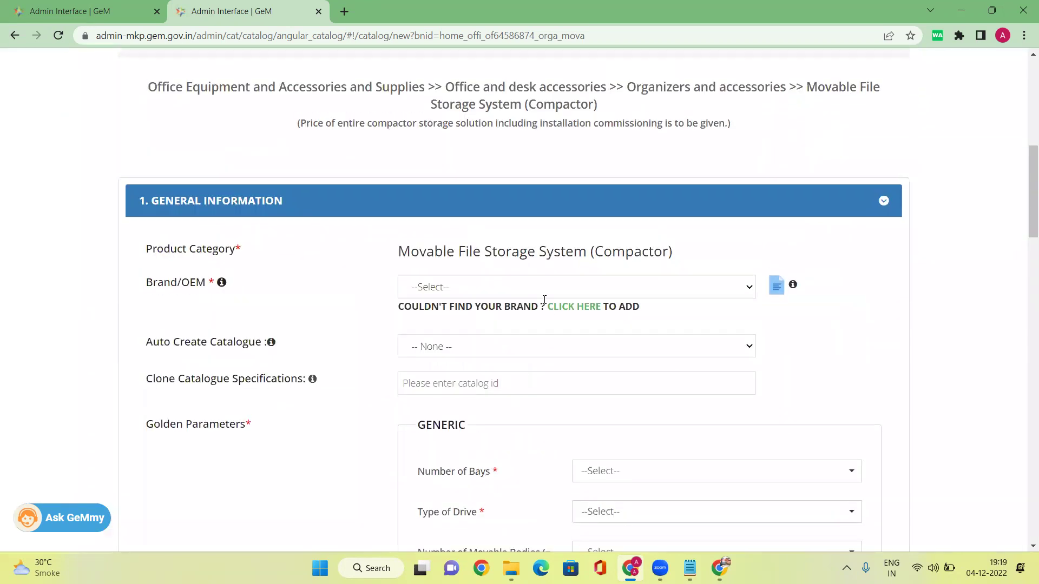
left_click(575, 306)
scroll(467, 456, "down", 1)
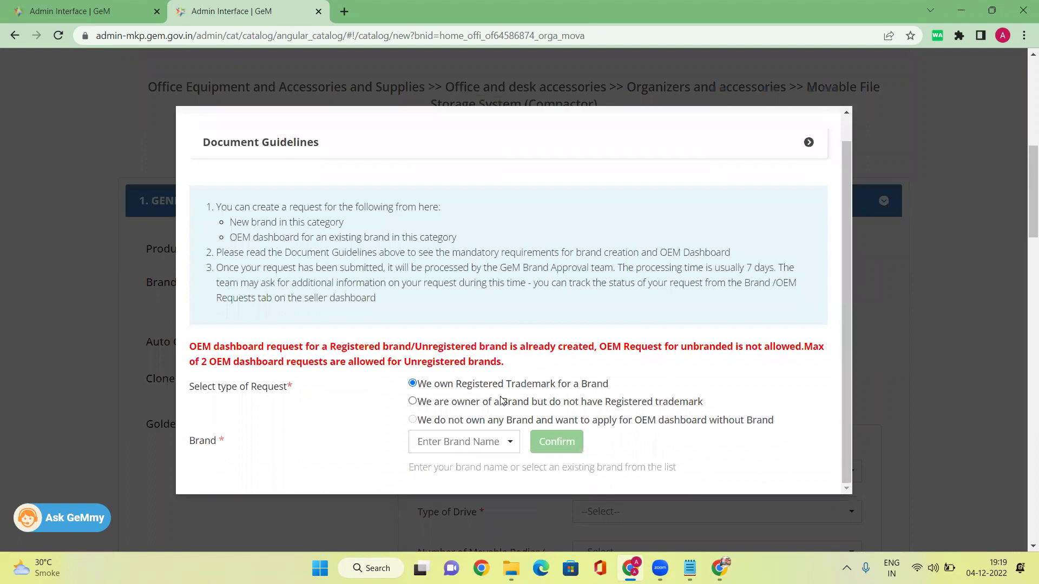
left_click(465, 449)
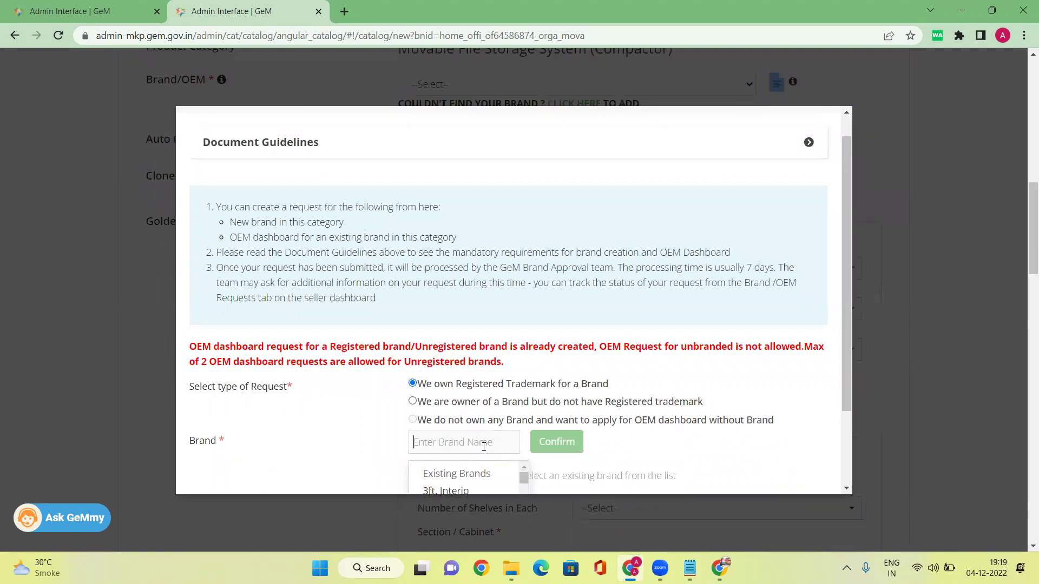
- Return to the authorizations tab, open the seller's account profile and go to the OEM Panel
left_click(93, 14)
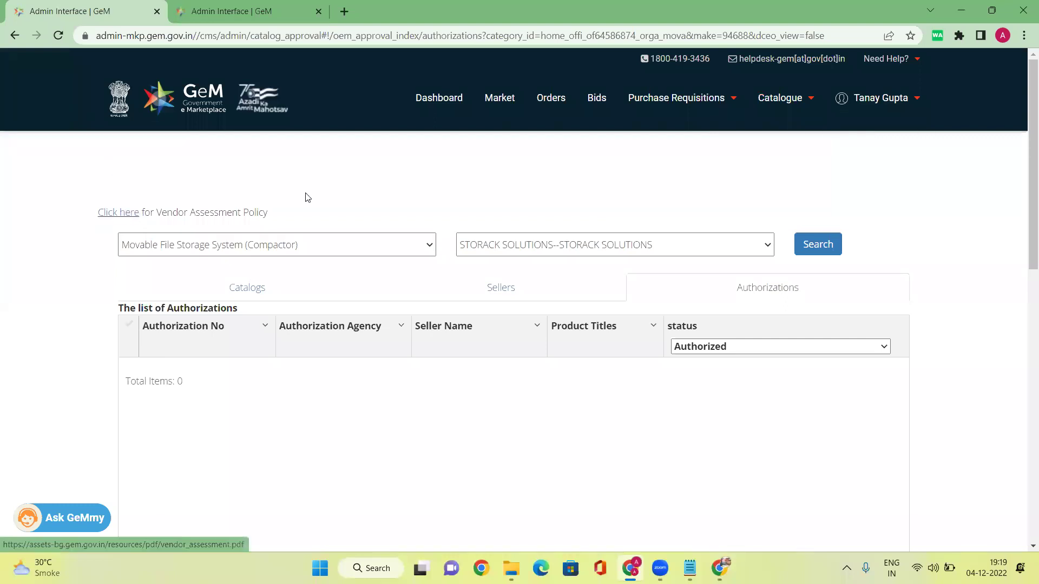
mouse_move(920, 104)
left_click(858, 121)
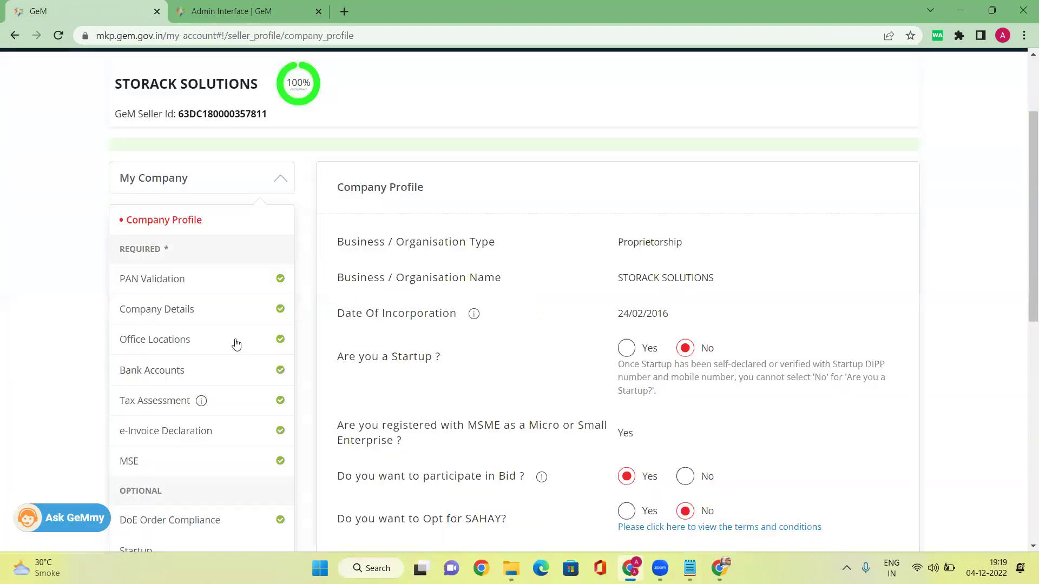
scroll(230, 343, "down", 6)
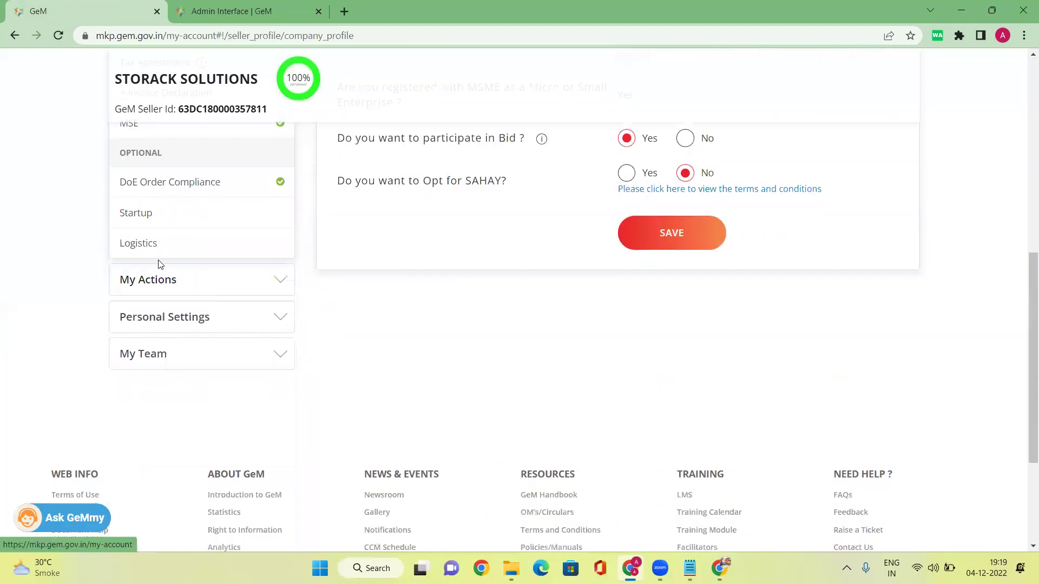
left_click(180, 281)
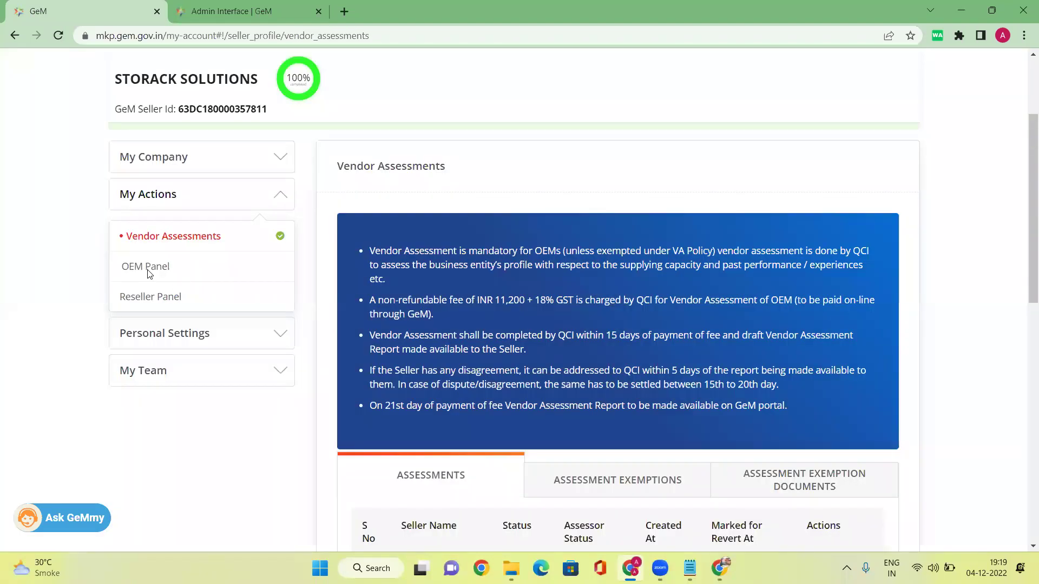
left_click(149, 273)
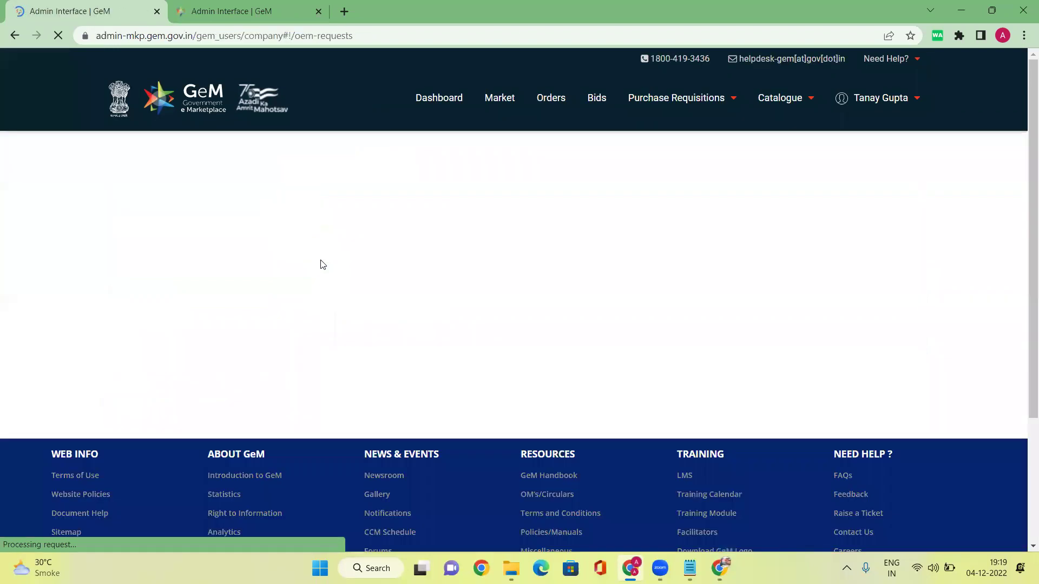
- Copy the brand name STORACK SOLUTIONS from the Movable File Storage System (Compactor) row of the OEM Actions table
scroll(488, 276, "down", 3)
scroll(385, 261, "up", 2)
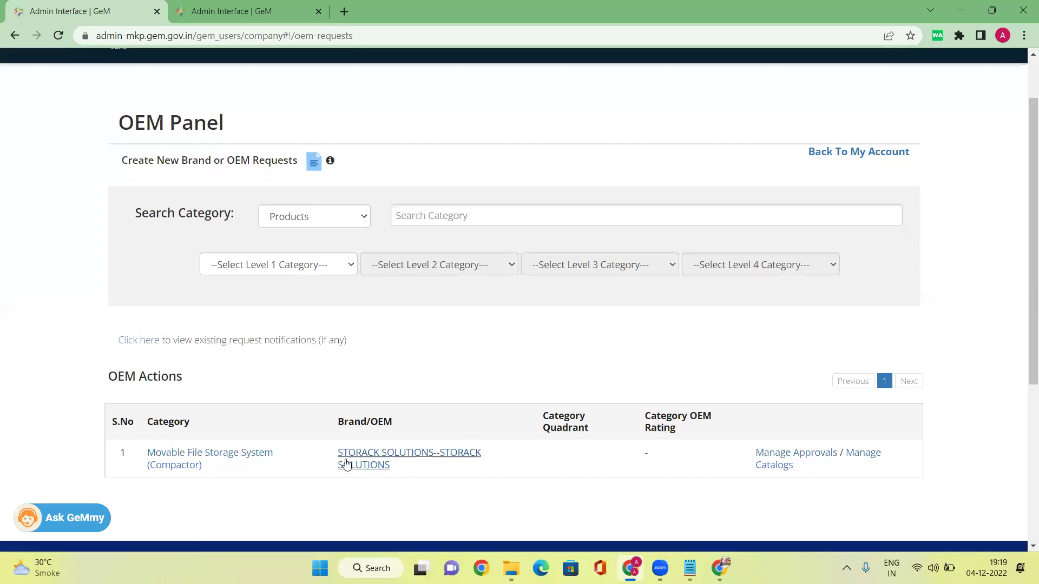
left_click_drag(329, 457, 416, 454)
left_click(400, 465)
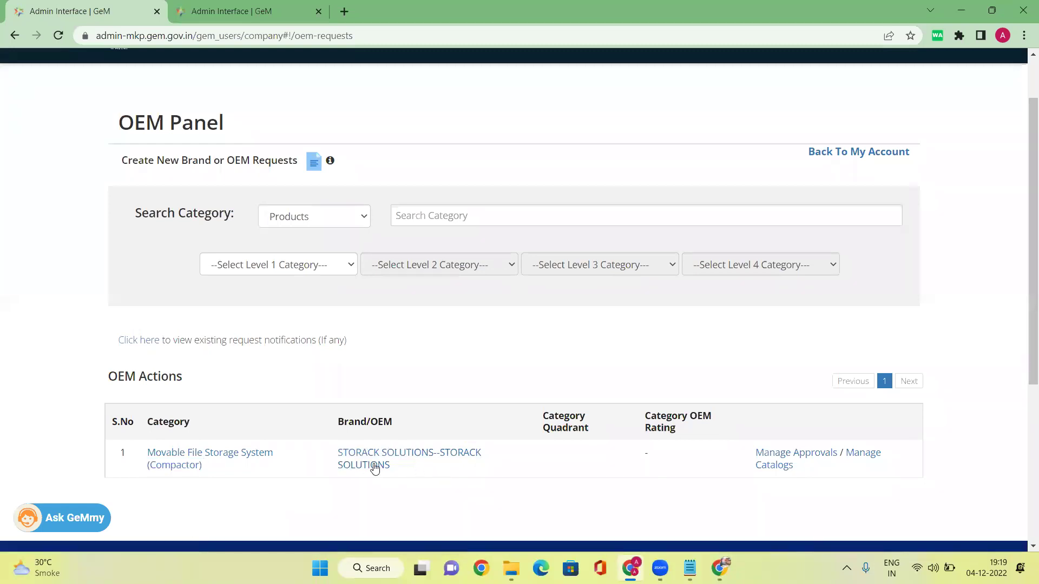
left_click_drag(326, 457, 413, 469)
left_click(406, 470)
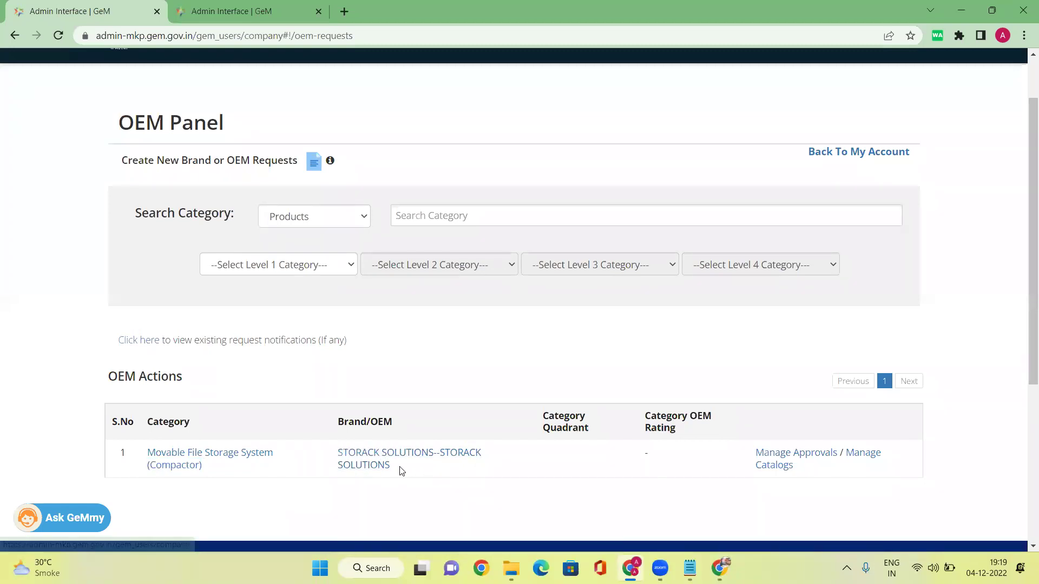
left_click_drag(336, 454, 433, 461)
key("ctrl+c")
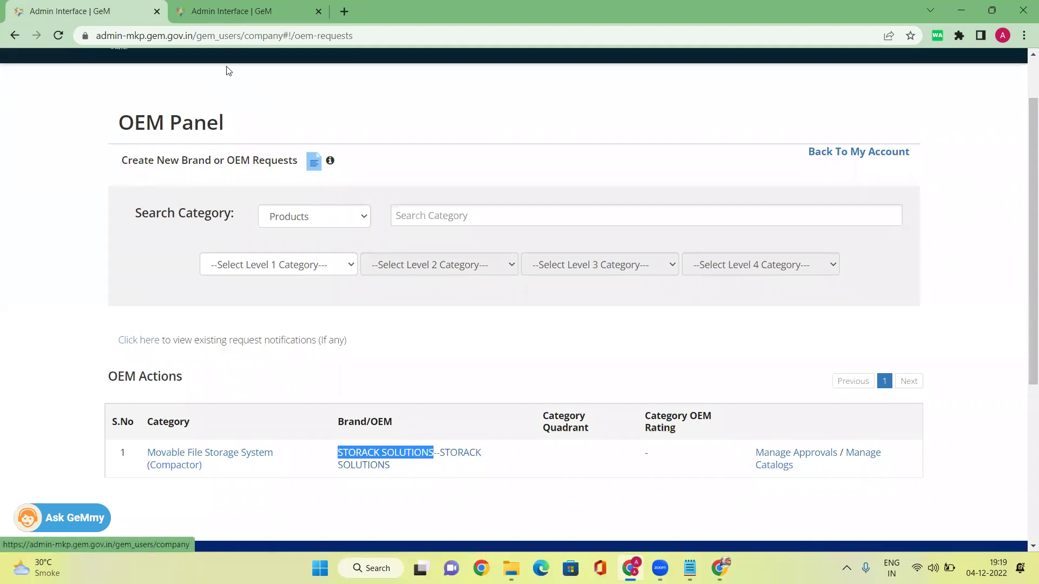
- Enter the existing brand STORACK SOLUTIONS in the new brand request and confirm it
left_click(237, 11)
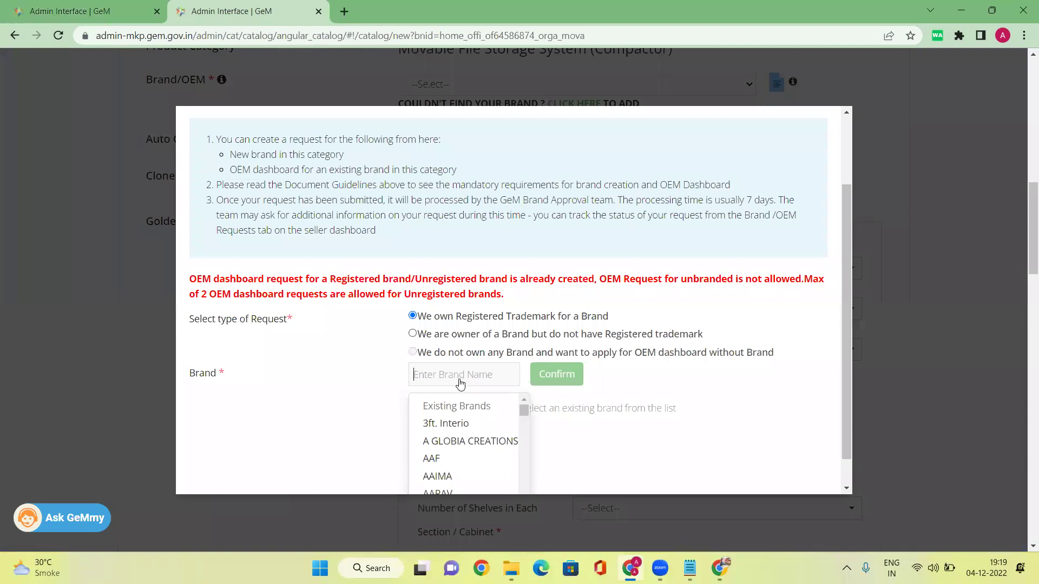
key("ctrl+v")
left_click(457, 466)
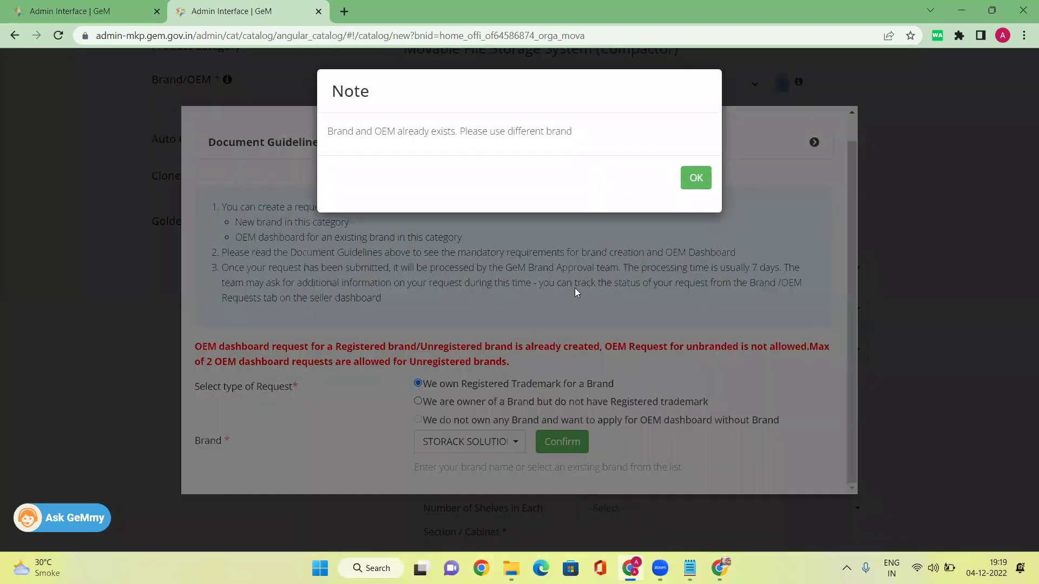
left_click(696, 178)
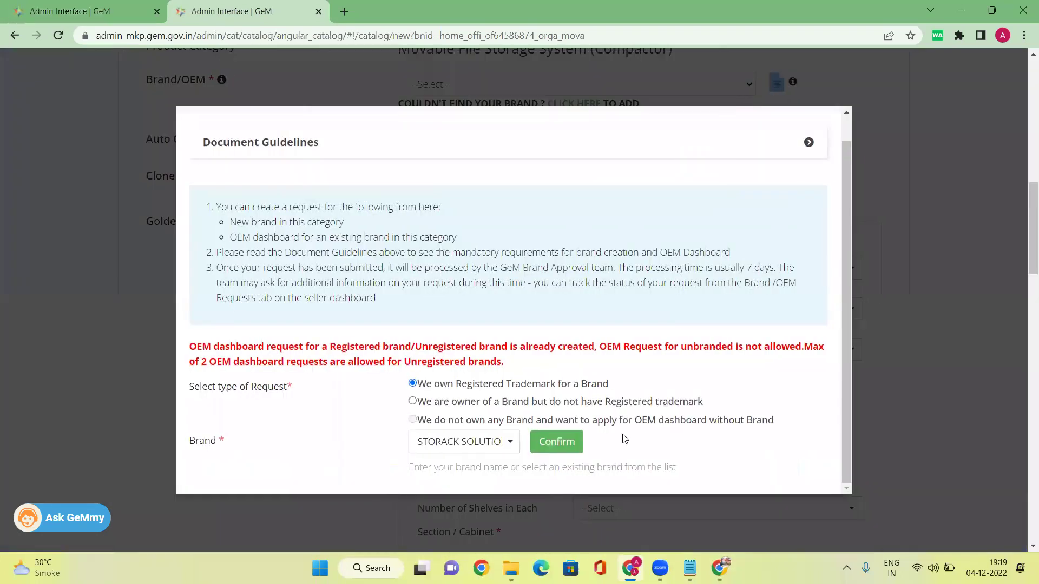
left_click(561, 448)
- Review the OEM information given for the confirmed brand and close the new request
scroll(619, 291, "down", 5)
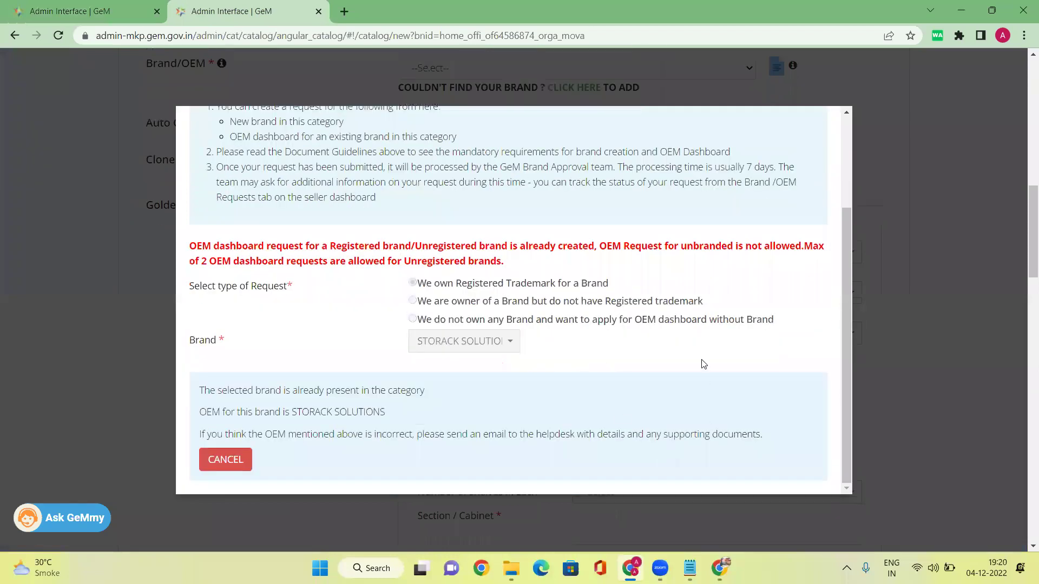
scroll(838, 333, "down", 5)
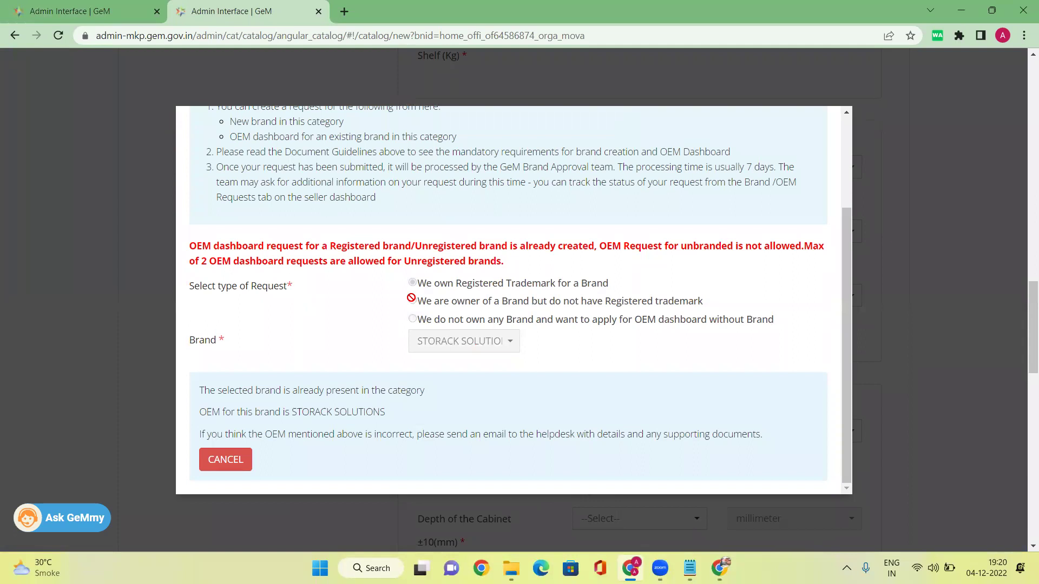
scroll(548, 301, "up", 5)
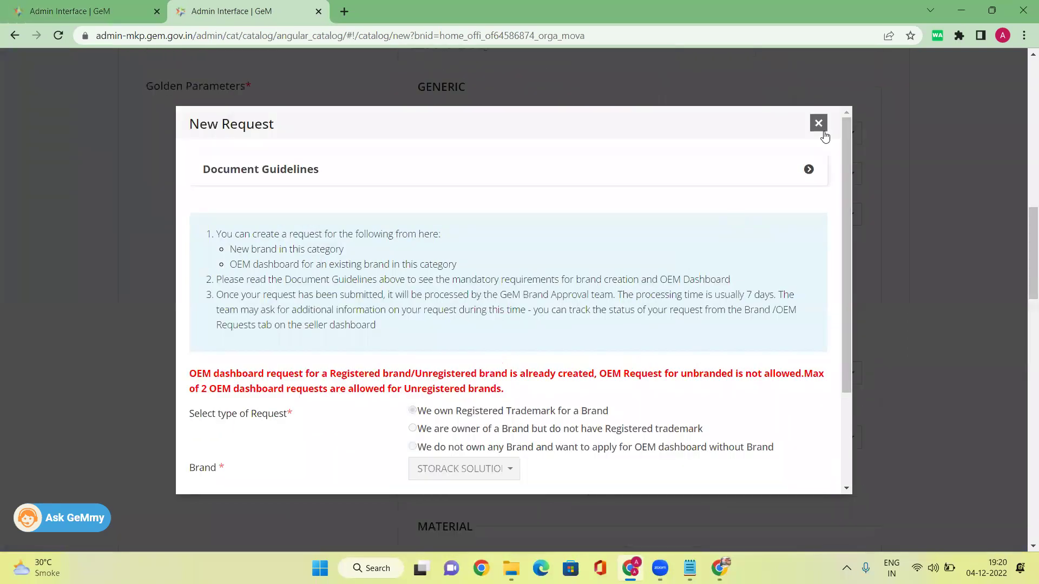
left_click(818, 124)
- Go to the seller's product catalogue list and show its Brand / OEM Requests
scroll(538, 278, "up", 10)
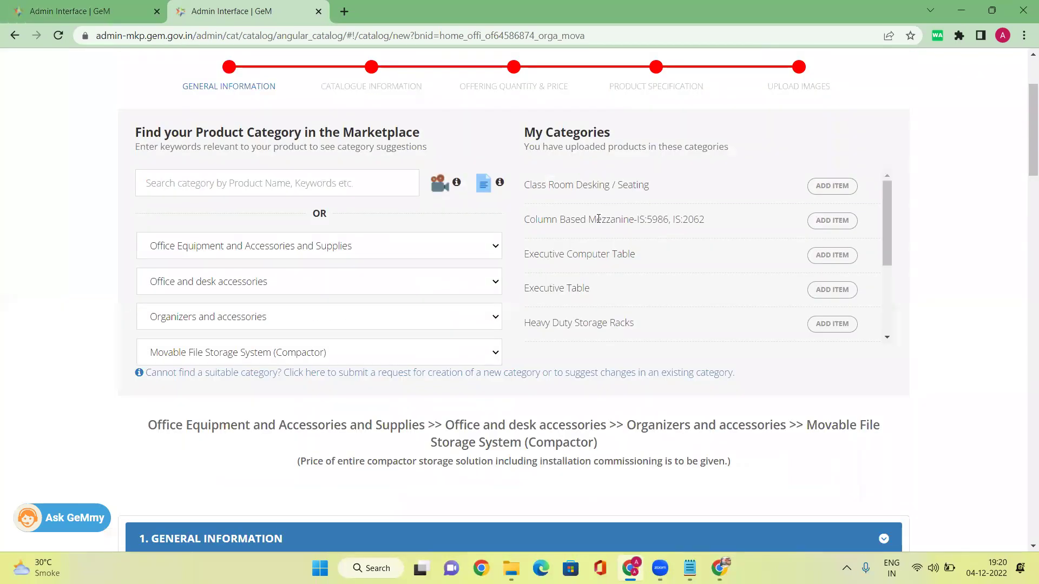
scroll(599, 218, "up", 3)
mouse_move(795, 108)
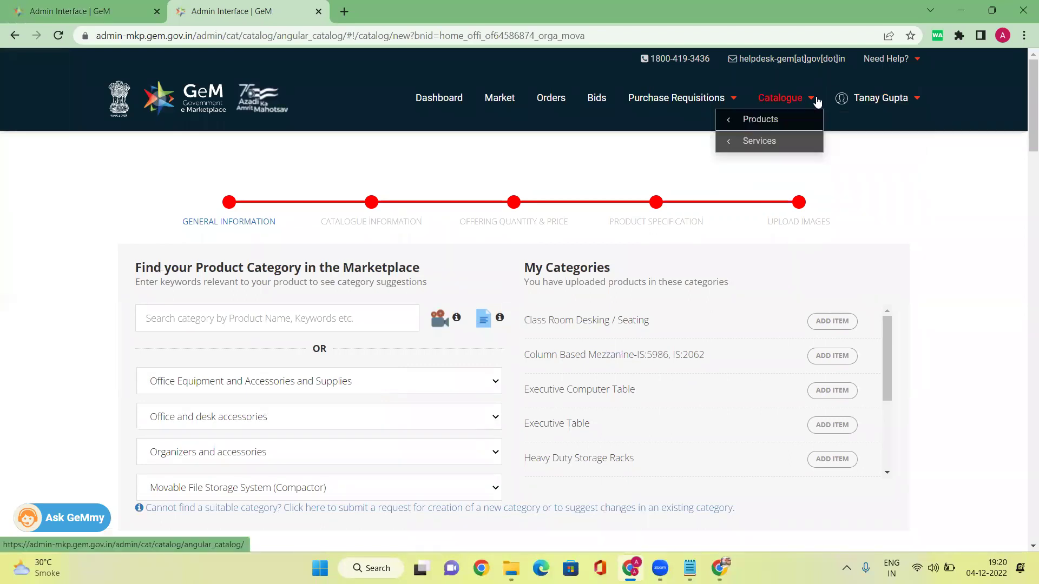
mouse_move(730, 130)
mouse_move(747, 120)
left_click(661, 147)
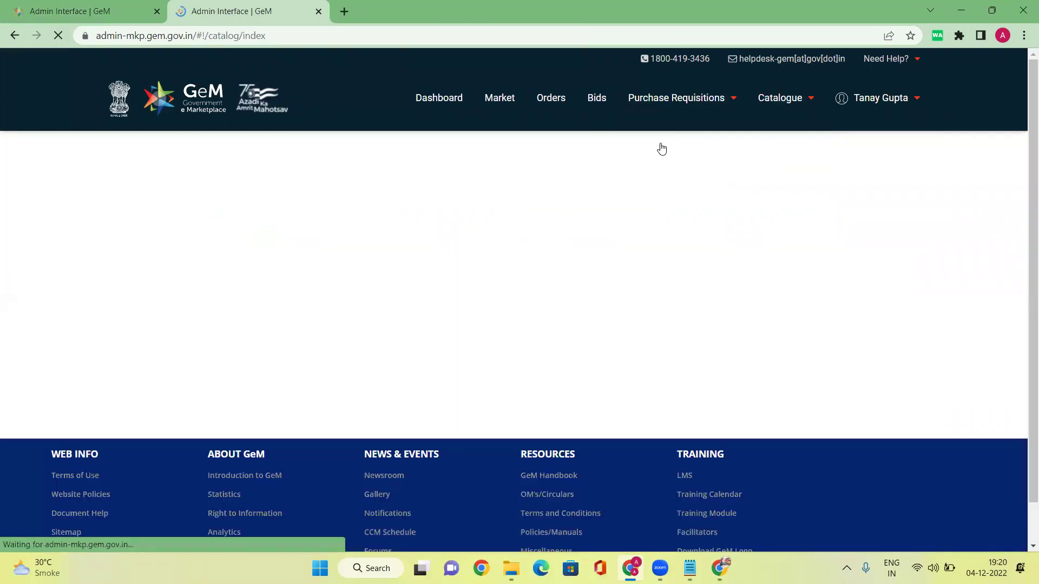
scroll(834, 297, "down", 3)
left_click(871, 285)
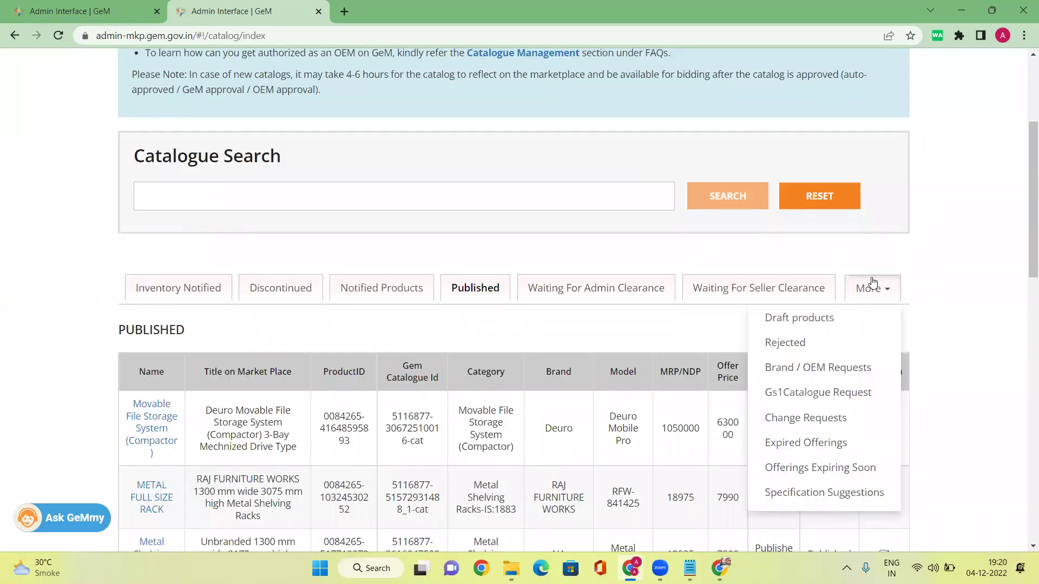
left_click(823, 370)
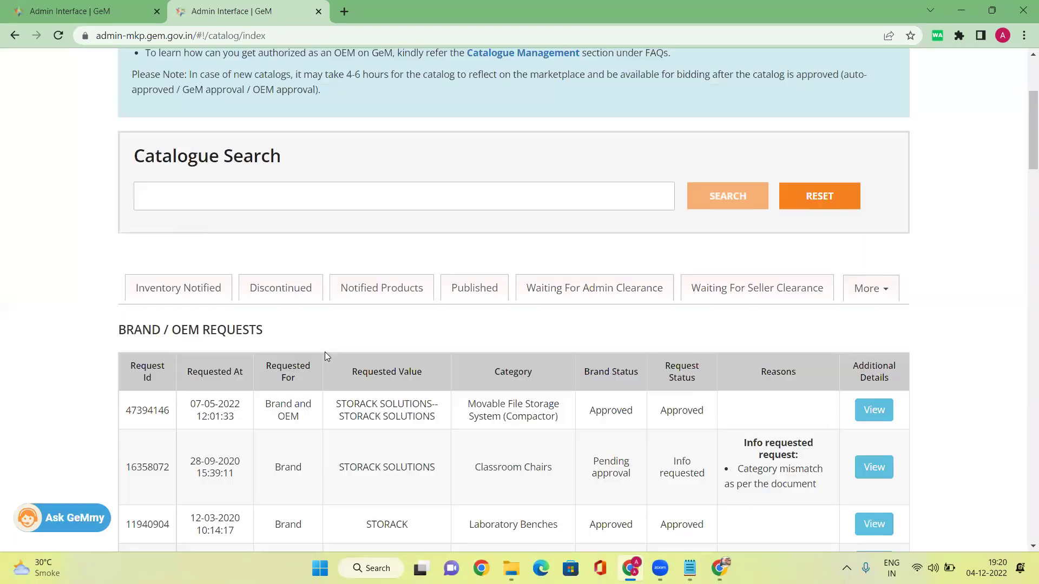
- Examine the request type, requested value and category of the Movable File Storage System (Compactor) and Laboratory Benches requests
scroll(528, 264, "down", 3)
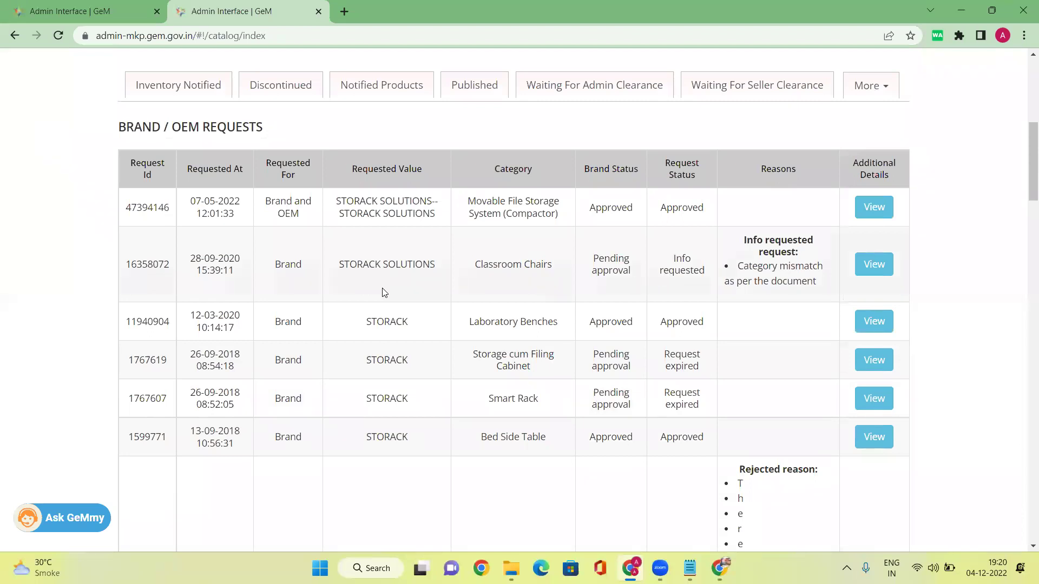
left_click_drag(269, 201, 406, 215)
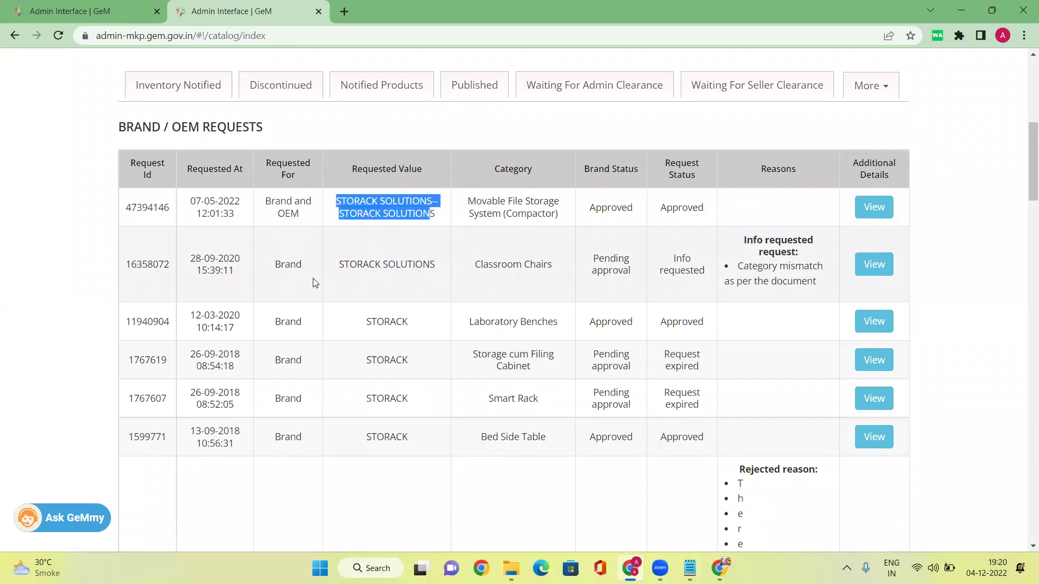
double_click(273, 220)
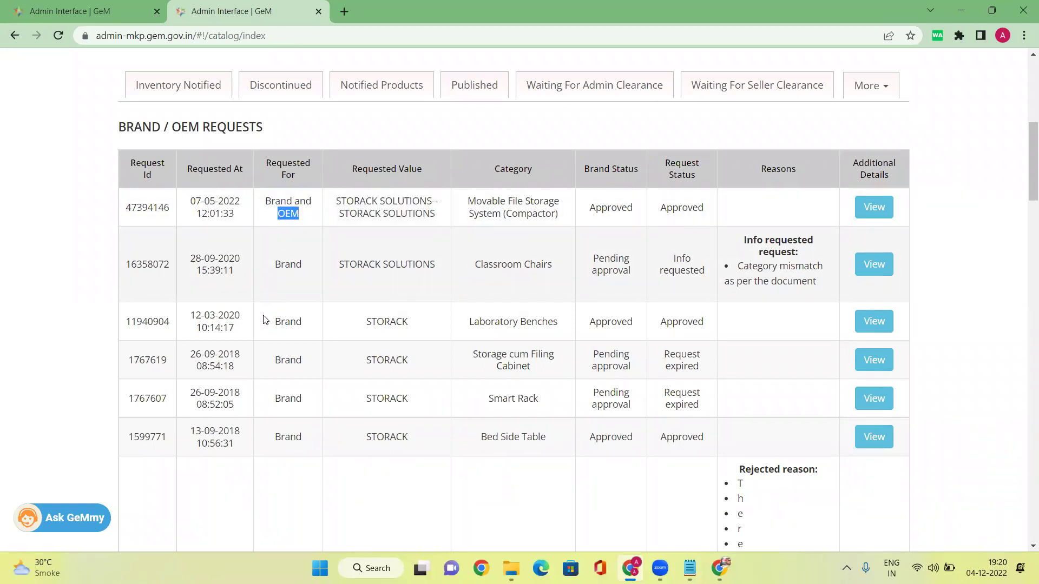
double_click(368, 324)
double_click(292, 330)
double_click(403, 322)
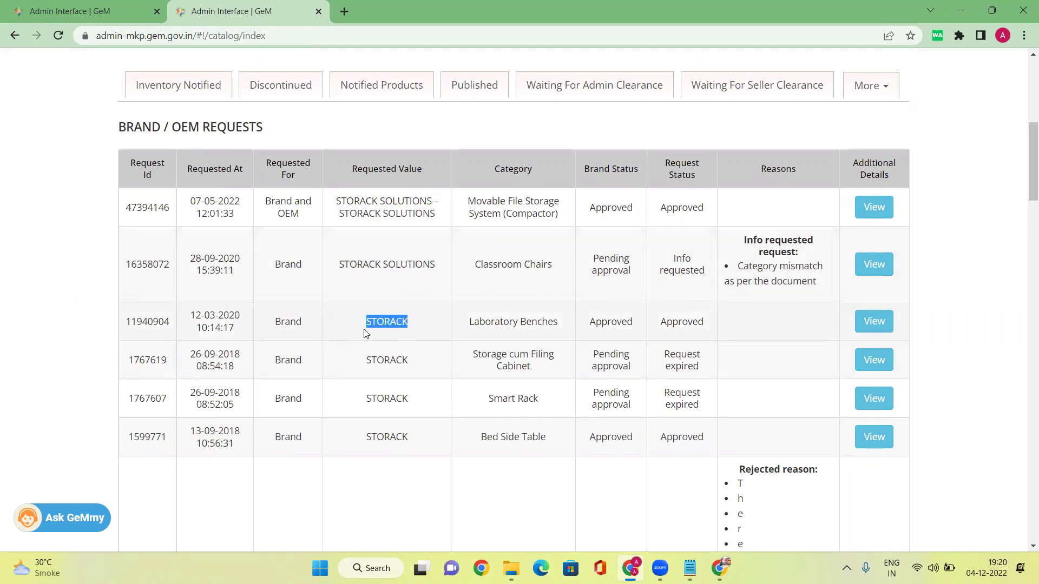
left_click_drag(364, 328, 409, 326)
left_click(364, 341)
left_click_drag(397, 325, 410, 325)
left_click(513, 323)
triple_click(513, 323)
left_click_drag(408, 323, 384, 324)
- Compare the combined Brand and OEM request with the brand-only requests, and check the Bed Side Table request's status and category
left_click_drag(333, 199, 444, 217)
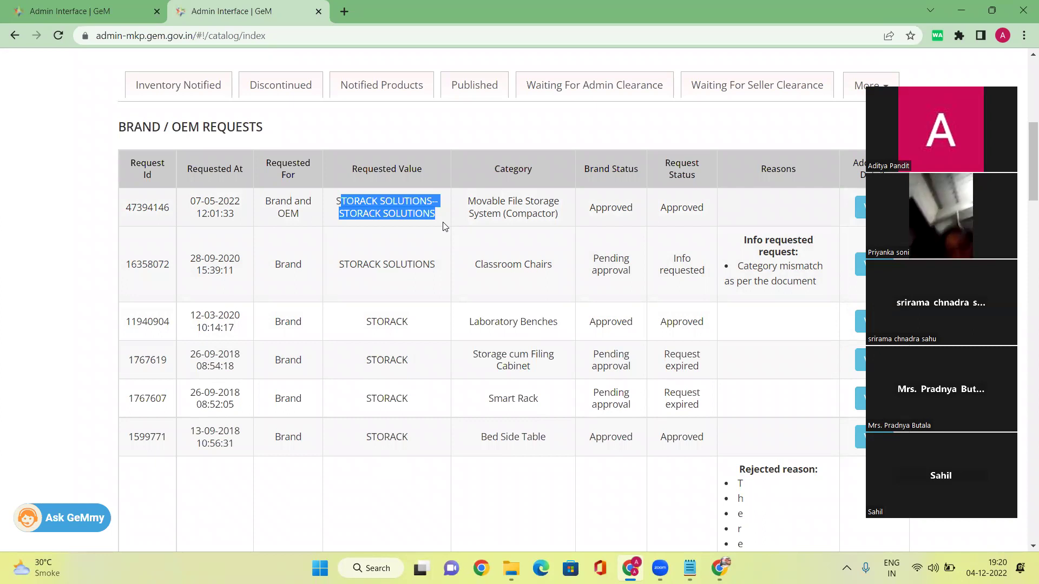
left_click_drag(265, 199, 308, 219)
left_click_drag(274, 321, 304, 327)
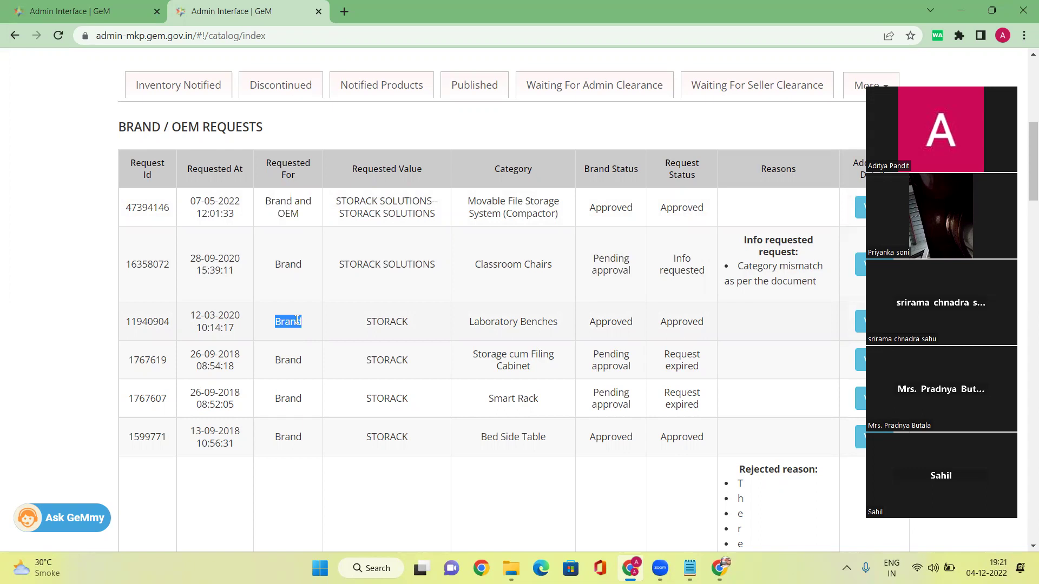
scroll(348, 303, "down", 3)
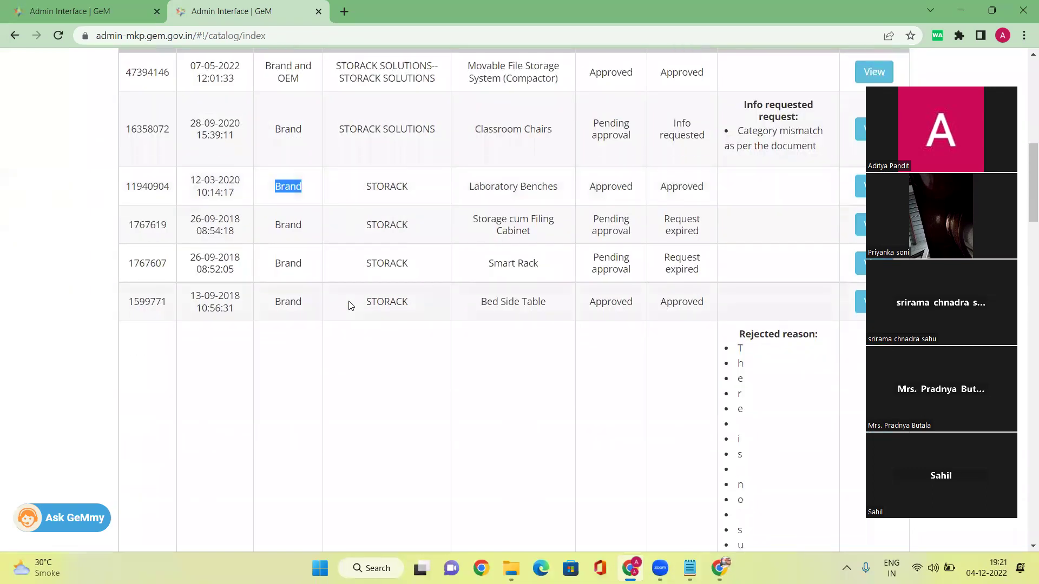
scroll(613, 255, "up", 2)
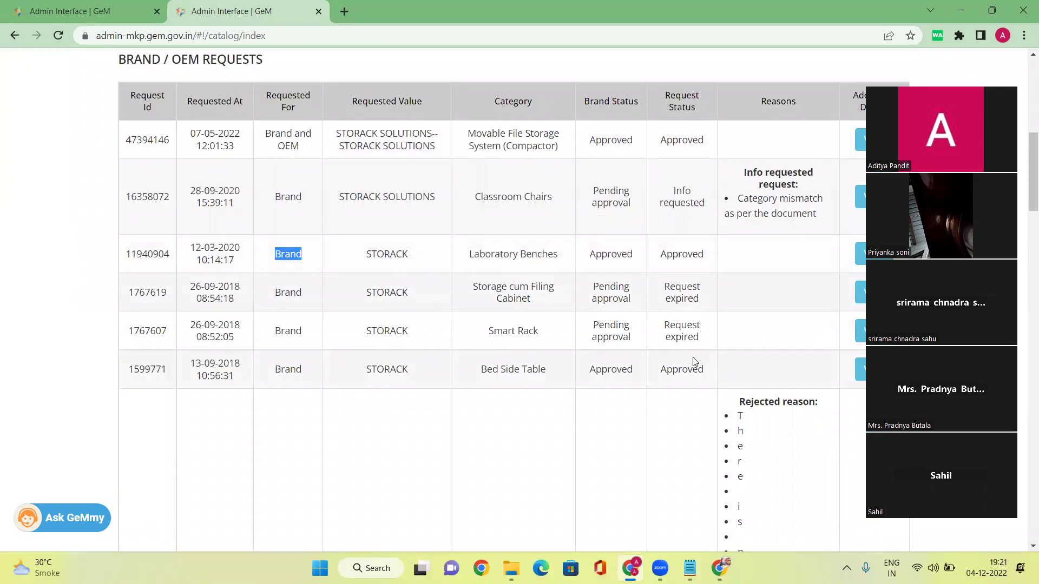
left_click_drag(668, 373, 687, 372)
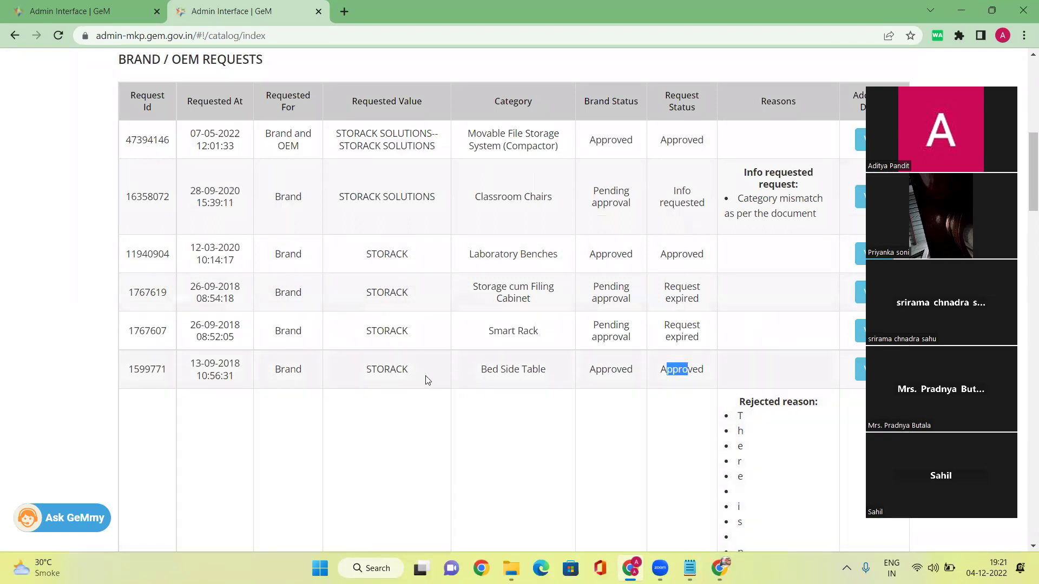
left_click_drag(541, 369, 465, 371)
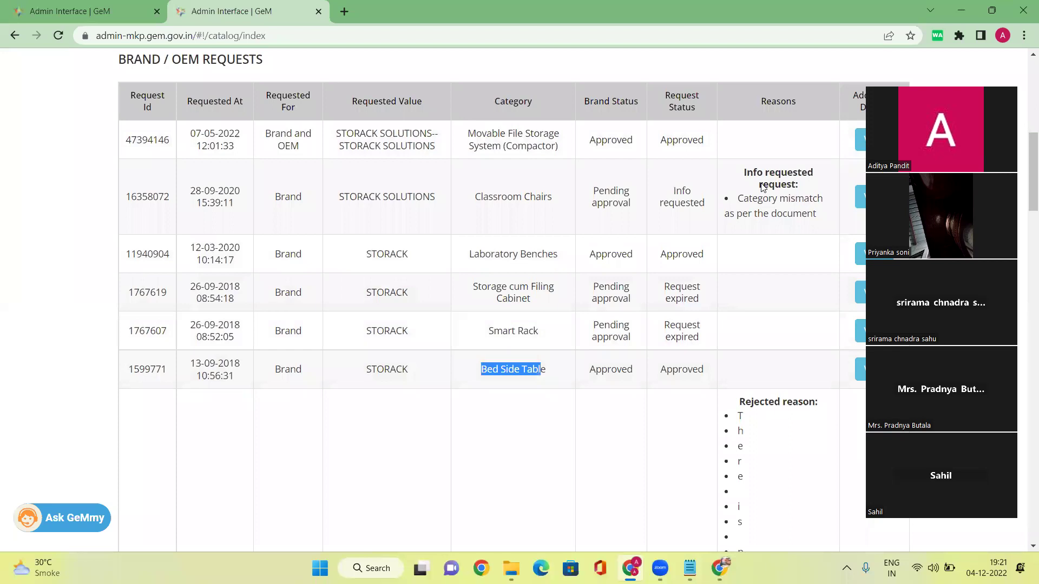
- Copy the category name Movable File Storage System (Compactor) from the Brand and OEM request
scroll(351, 303, "up", 2)
left_click_drag(469, 271, 557, 282)
key("ctrl+c")
right_click(519, 284)
key("Escape")
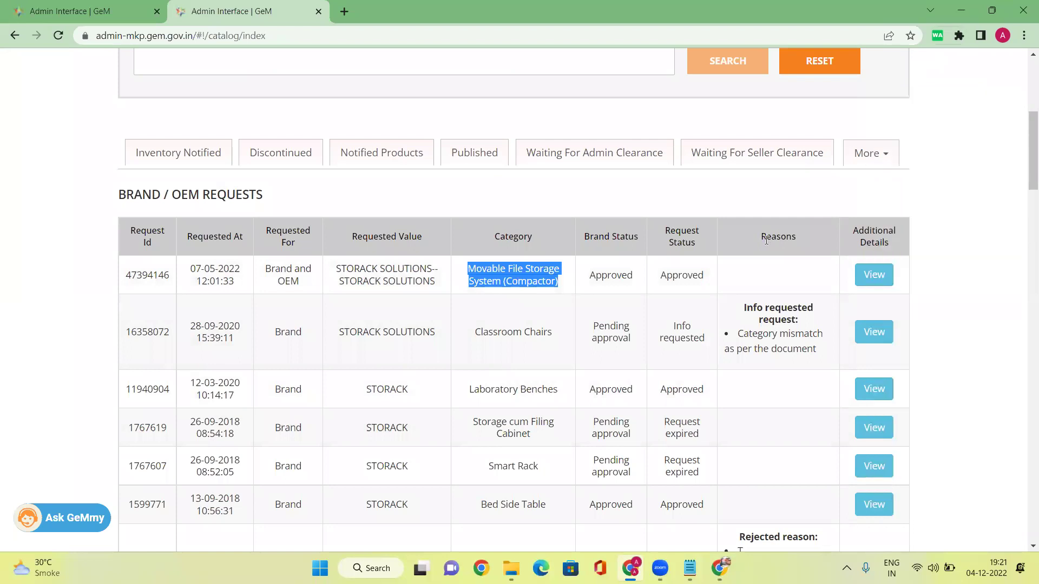
- Start a new product catalogue entry and select the category Movable File Storage System (Compactor) under Organizers and accessories
scroll(815, 114, "up", 6)
left_click(780, 98)
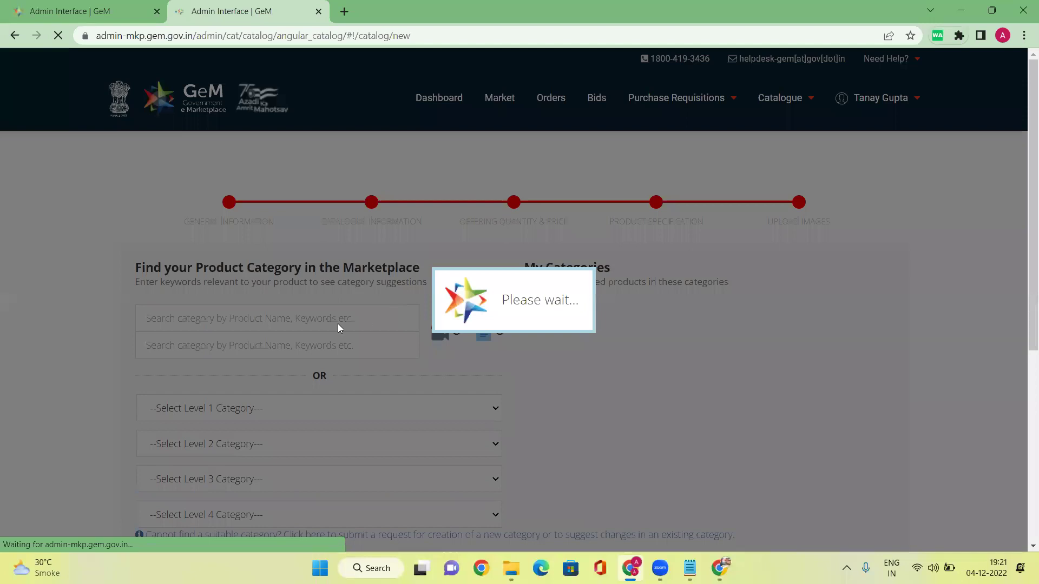
key("ctrl+v")
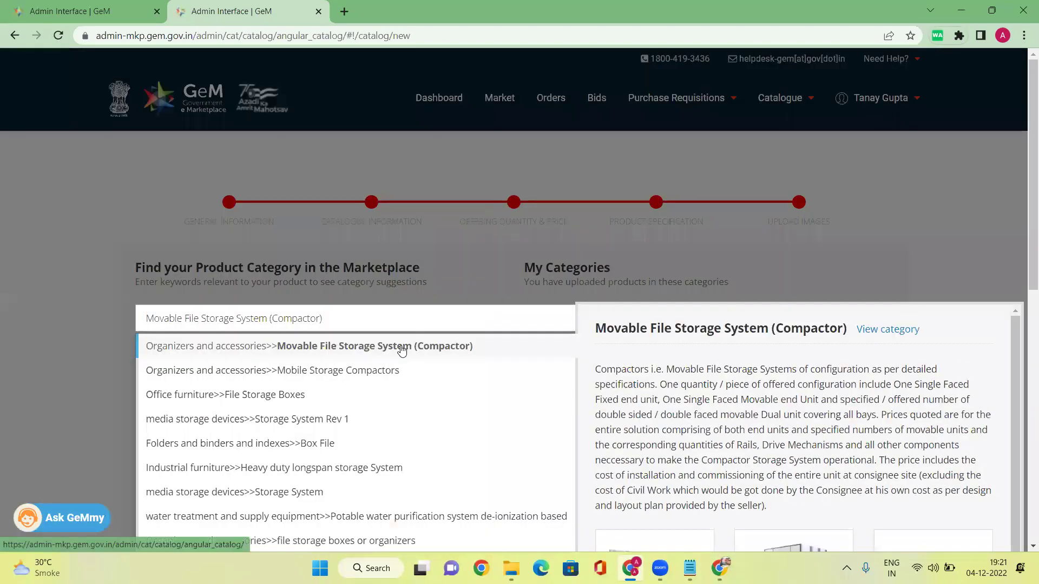
left_click(401, 347)
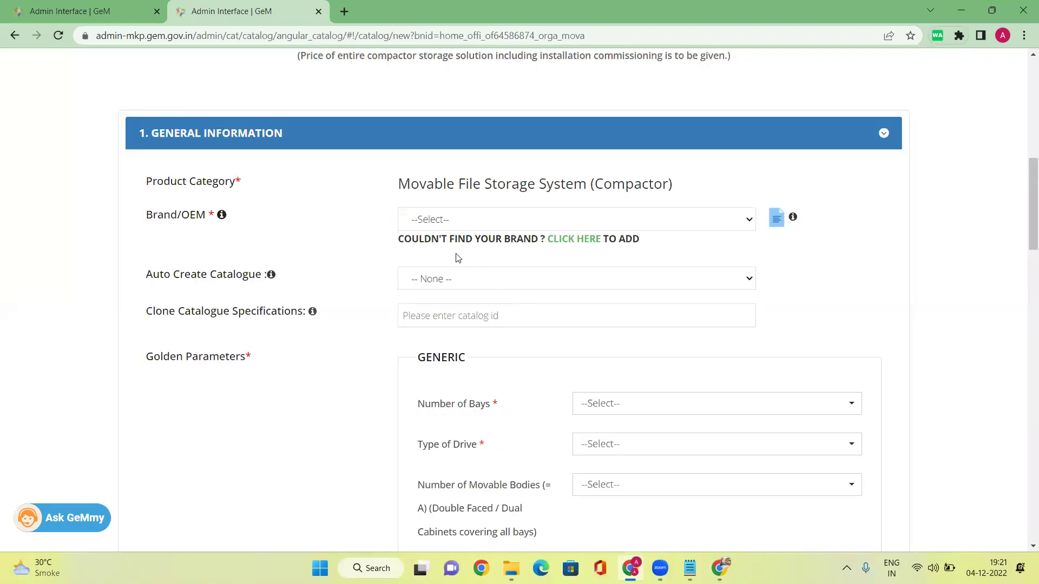
- Look through the brands beginning with S in the new catalogue's Brand/OEM list
left_click(457, 224)
key("s")
key("s")
key("s")
key("s")
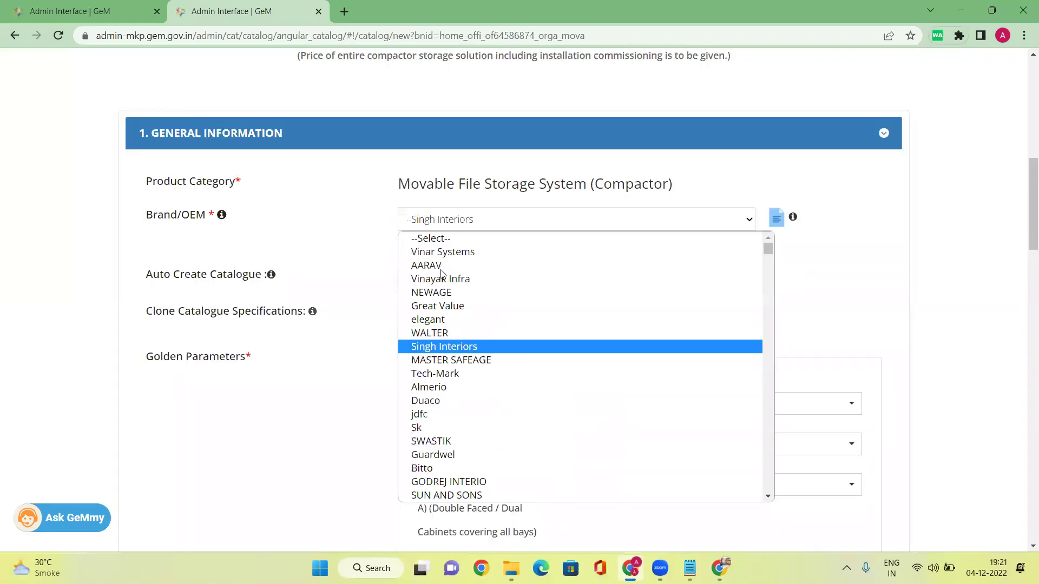
key("s")
key("s")
key("s")
key("s")
key("s")
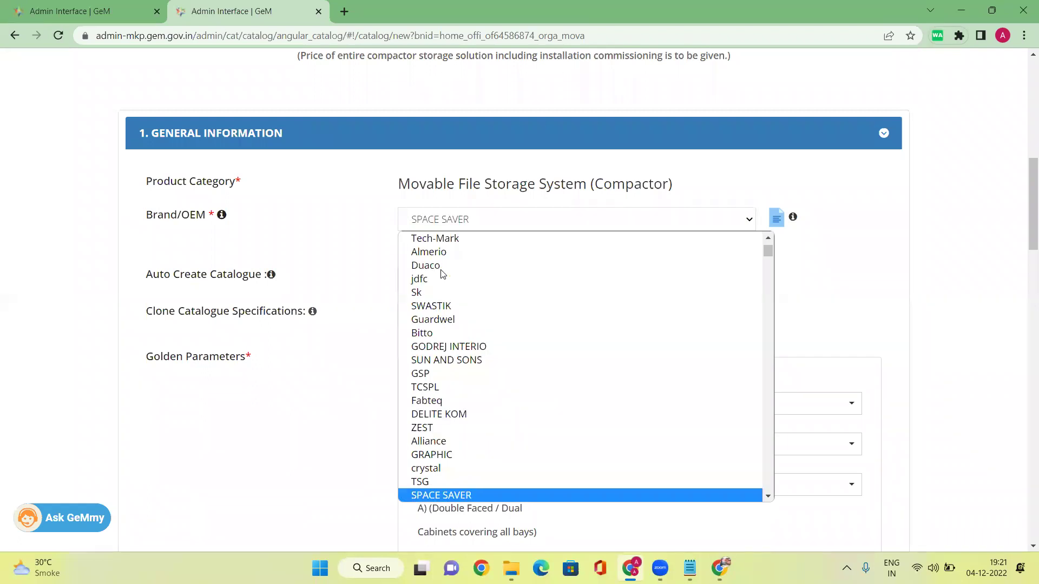
key("s")
key("s")
key("s")
key("s")
key("s")
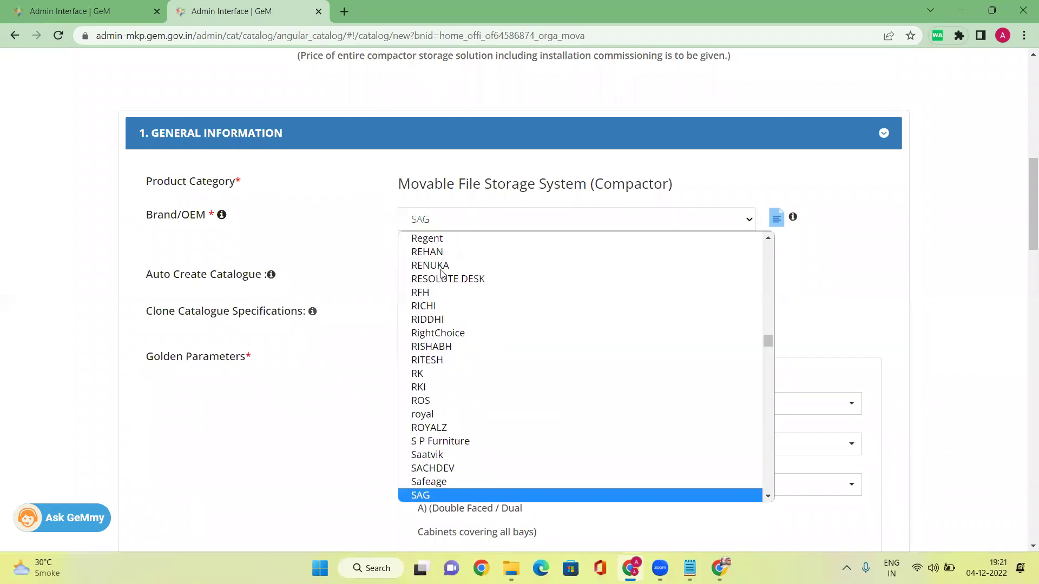
key("s")
key("s")
key("s")
key("s")
key("s")
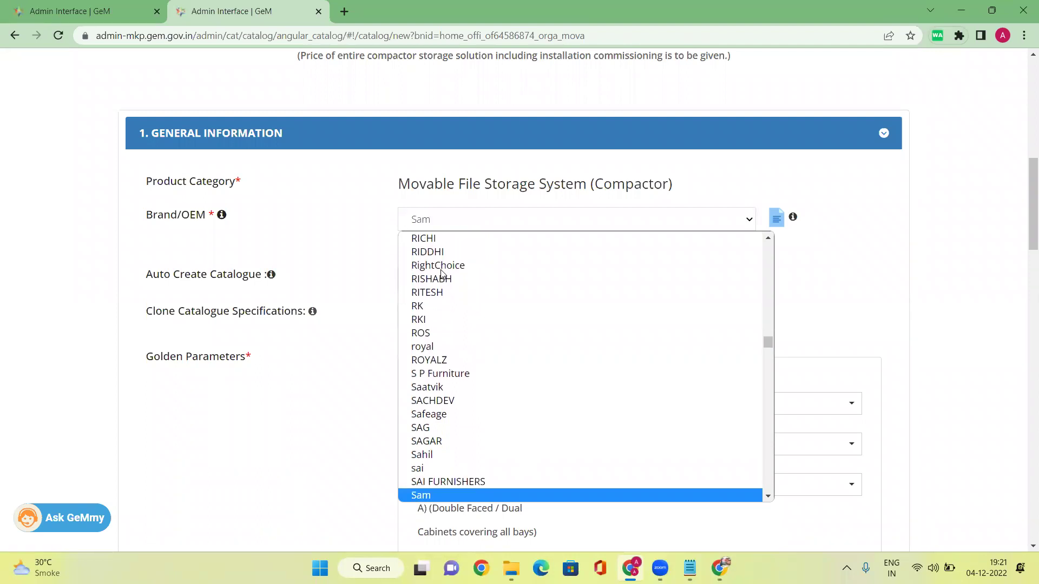
key("s")
key("s")
key("s")
key("s")
key("s")
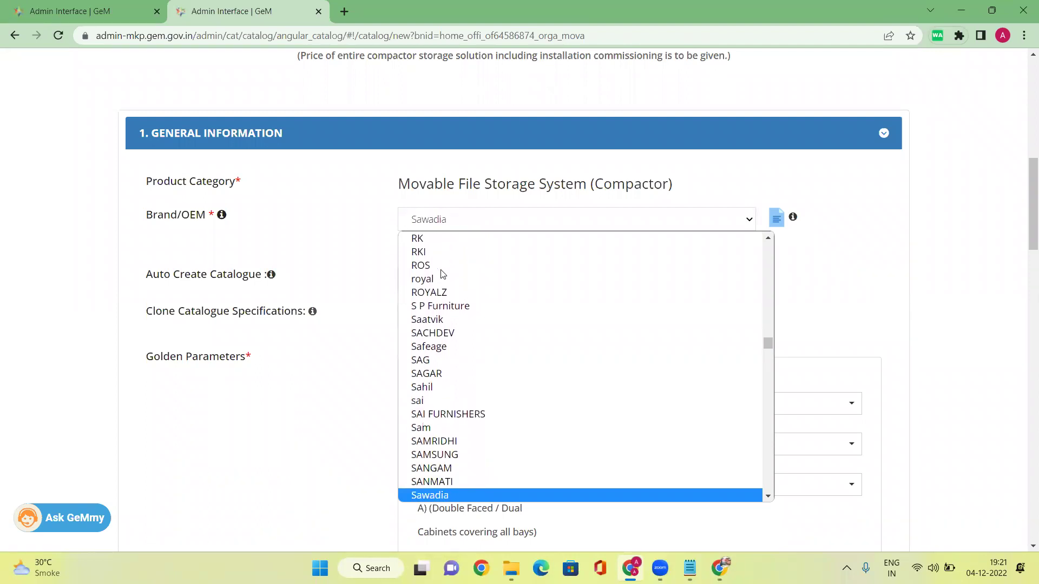
key("s")
key("s")
key("s")
key("s")
key("s")
key("s")
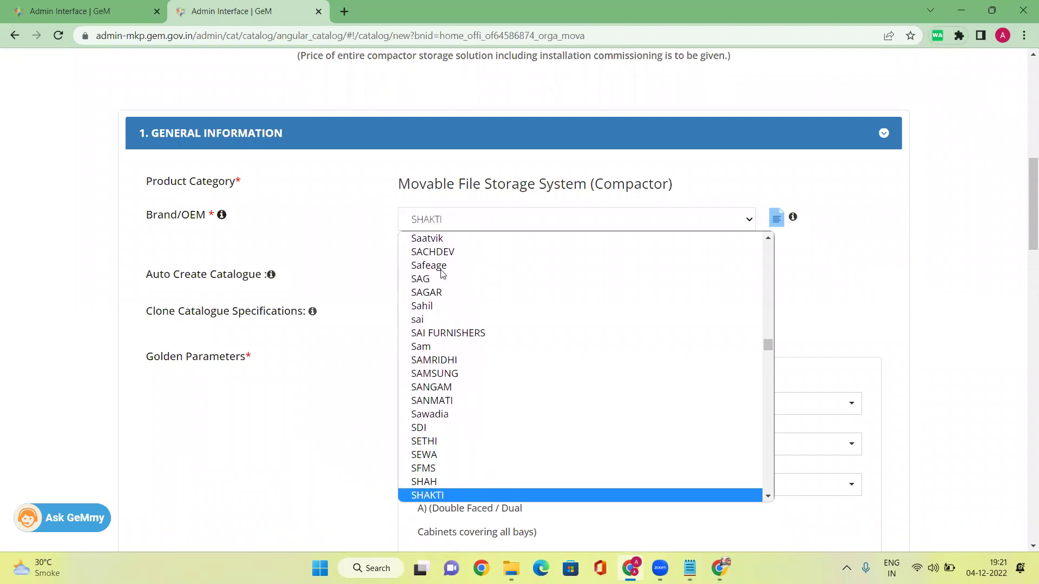
key("s")
key("s")
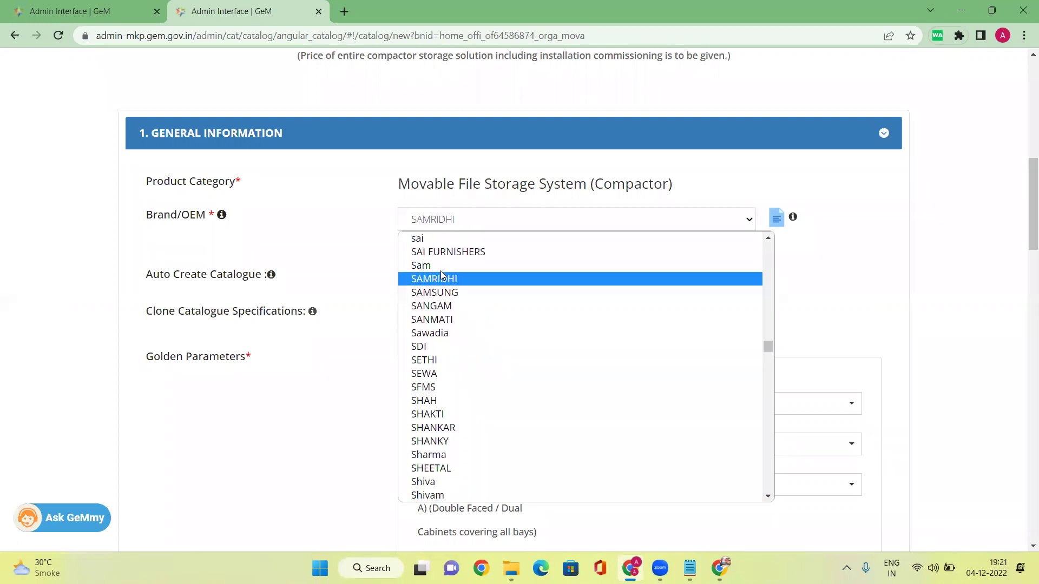
key("s")
key("s")
key("s")
key("s")
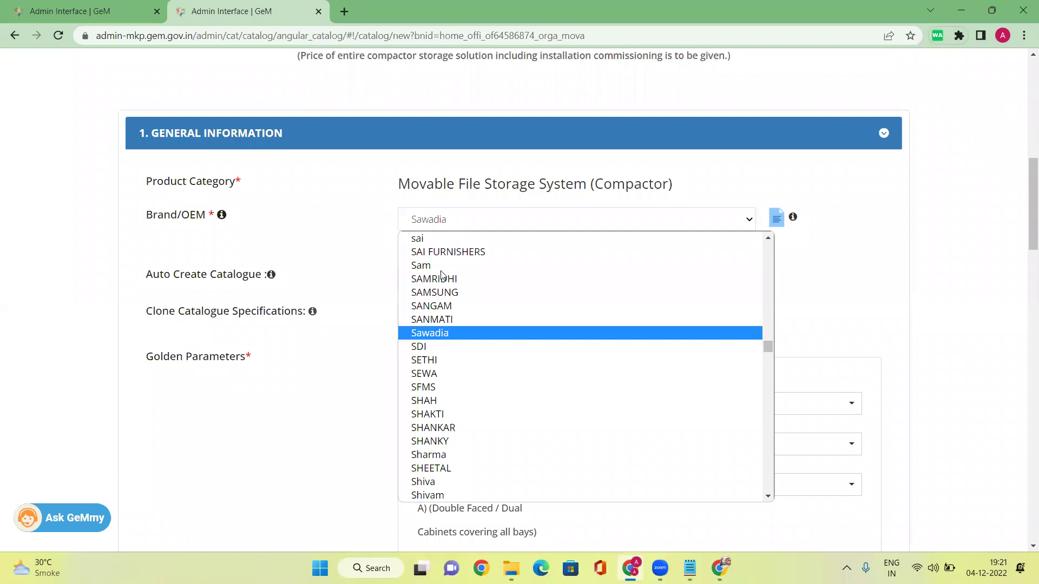
- Check the compactor category's brand name in the OEM Panel and return to the beginning of the catalogue's Brand/OEM list
key("ctrl+Tab")
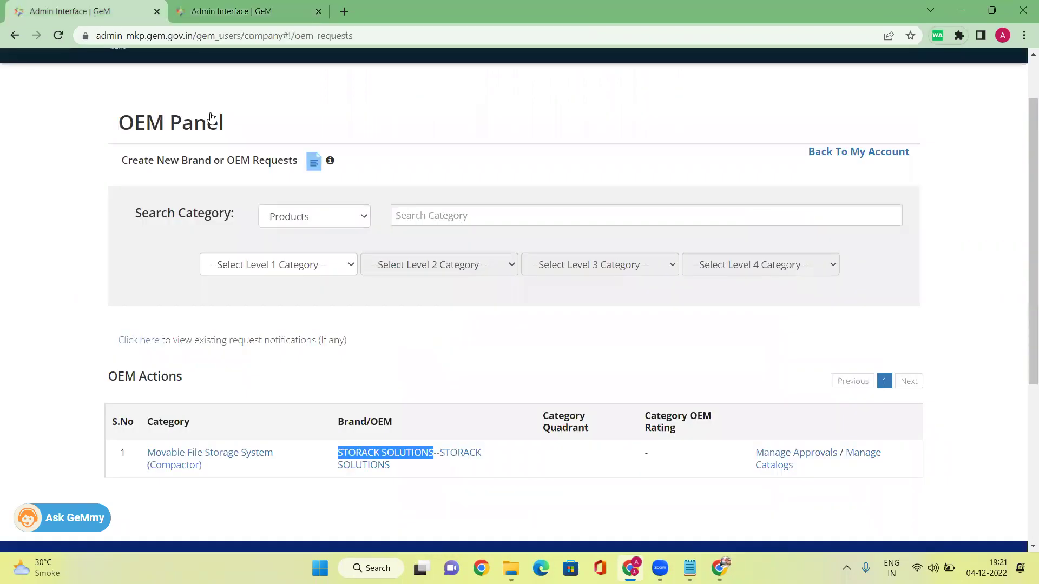
left_click(247, 14)
left_click(468, 219)
key("r")
key("f")
left_click_drag(768, 339, 766, 241)
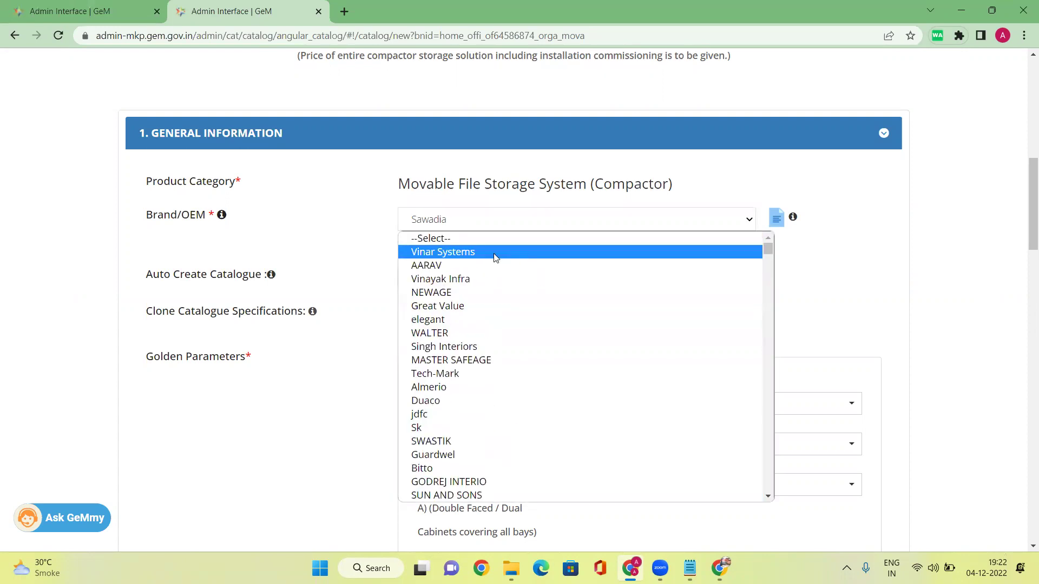
- Search the new catalogue's Brand/OEM list from the brands beginning with "sta" onward and select STORACK
key("s")
key("t")
key("a")
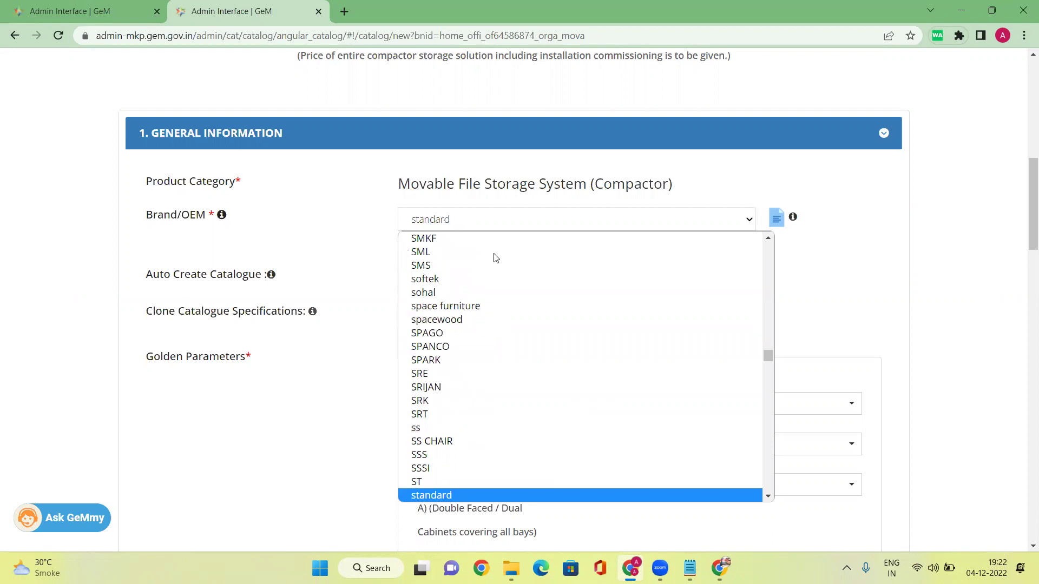
key("Down")
key("Down")
key("Down")
key("Down")
key("Down")
key("Down")
key("Down")
key("Down")
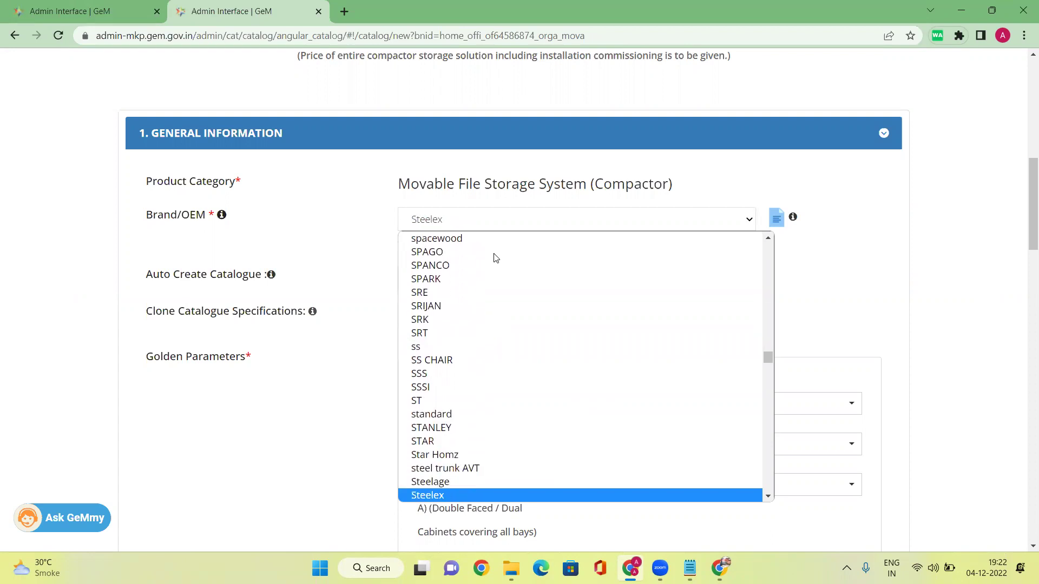
key("Down")
key("Down")
key("Down")
key("Down")
key("Down")
key("Down")
key("Down")
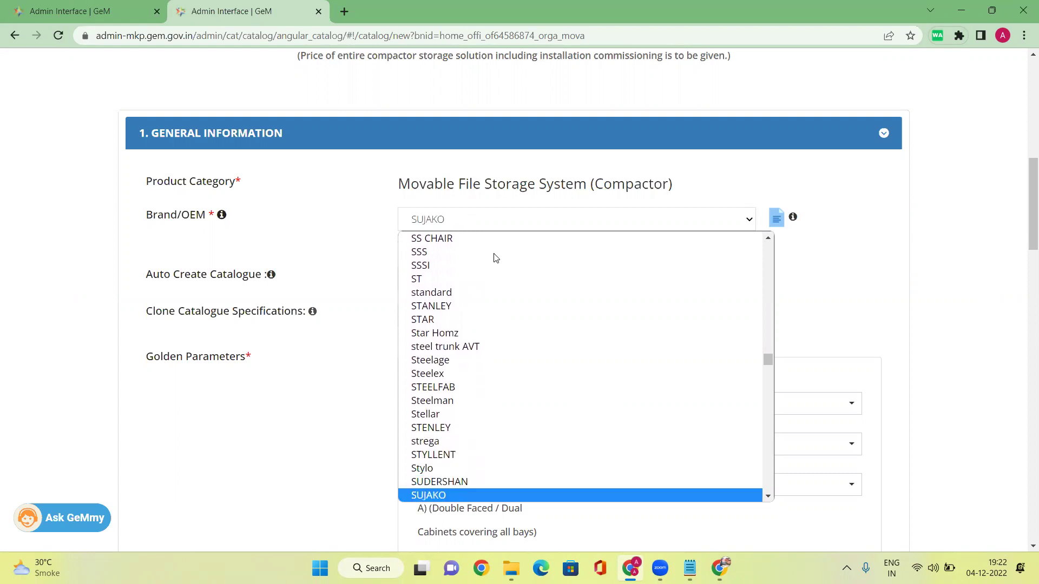
key("Down")
key("Down")
key("Down")
key("Down")
key("Down")
key("Down")
key("Down")
key("Down")
key("Down")
key("Down")
key("Down")
key("Down")
key("Down")
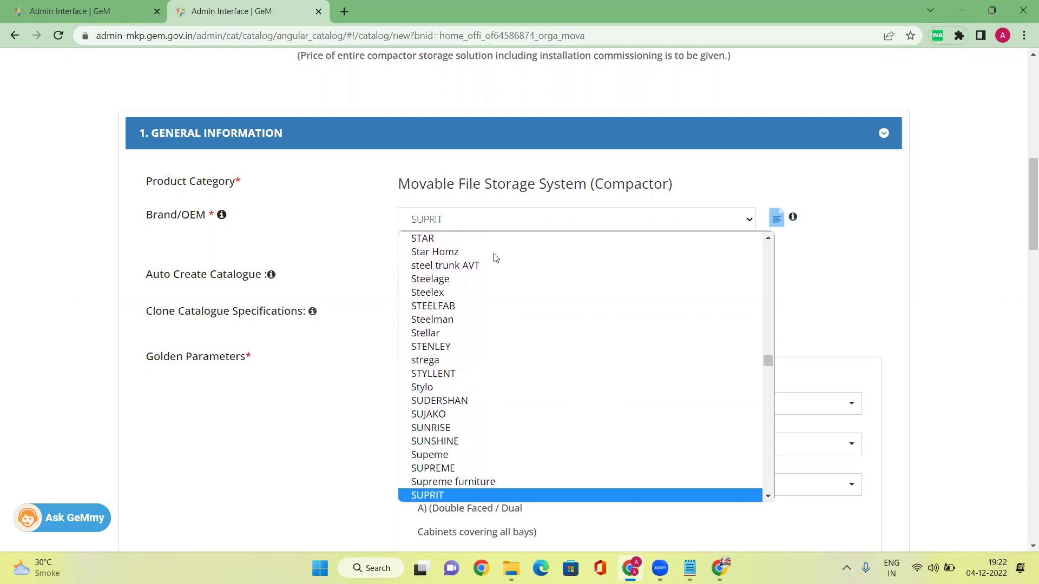
key("Down")
key("Down")
key("Down")
key("Down")
key("Down")
key("Down")
key("Down")
key("Down")
key("Down")
key("Down")
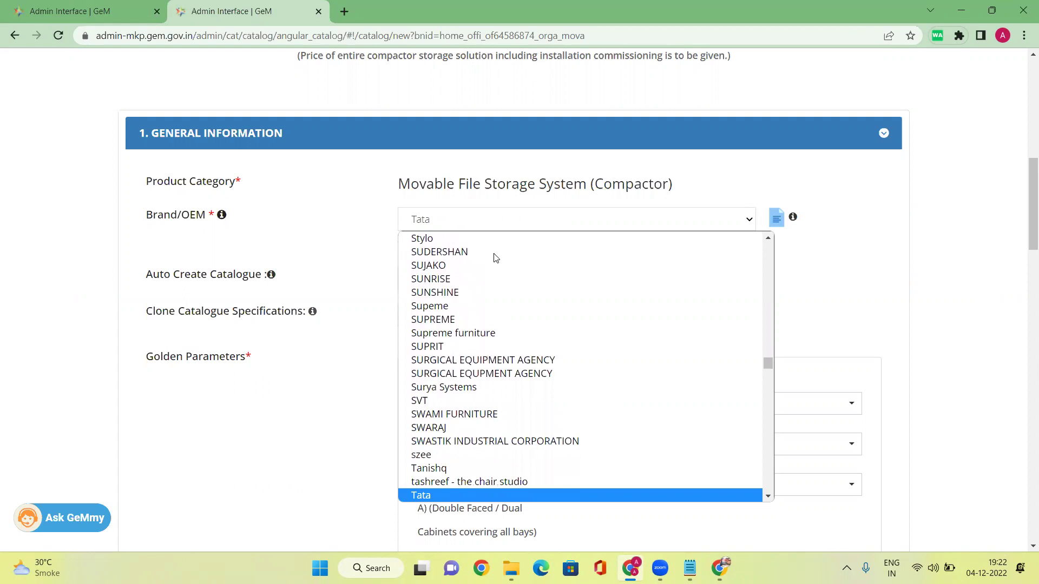
key("Down")
key("Down")
key("Down")
key("Down")
key("Down")
key("Down")
key("Down")
key("Down")
key("Down")
key("Down")
key("Down")
key("Down")
key("Down")
key("Down")
key("Down")
key("Down")
key("Down")
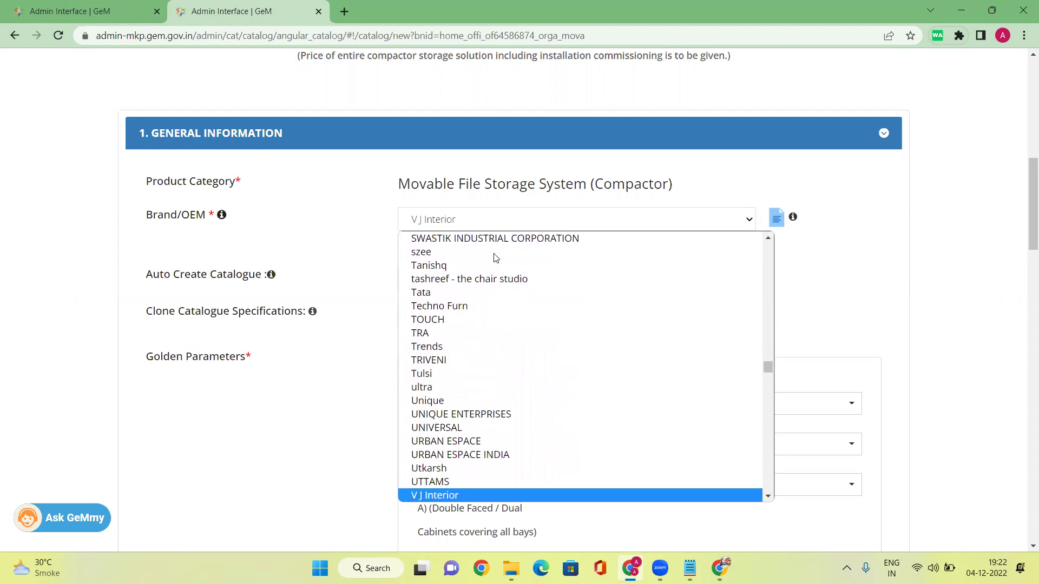
key("Down")
key("Down")
key("Down")
key("Down")
key("Down")
key("Down")
key("Down")
key("Down")
key("Down")
key("Down")
key("Down")
key("Down")
key("Down")
key("Down")
key("Down")
key("Down")
key("Down")
key("Down")
key("Down")
key("Down")
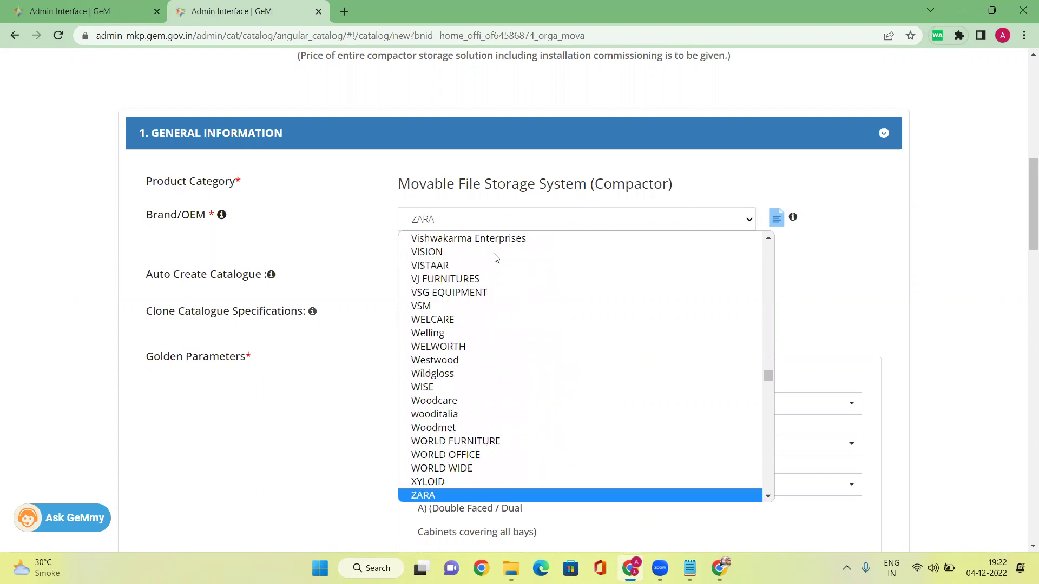
key("Down")
key("Down")
key("Down")
key("Down")
key("Down")
key("Down")
key("Down")
key("Down")
key("Down")
key("Down")
key("Down")
key("Down")
key("Down")
key("Down")
key("Down")
key("Down")
key("Down")
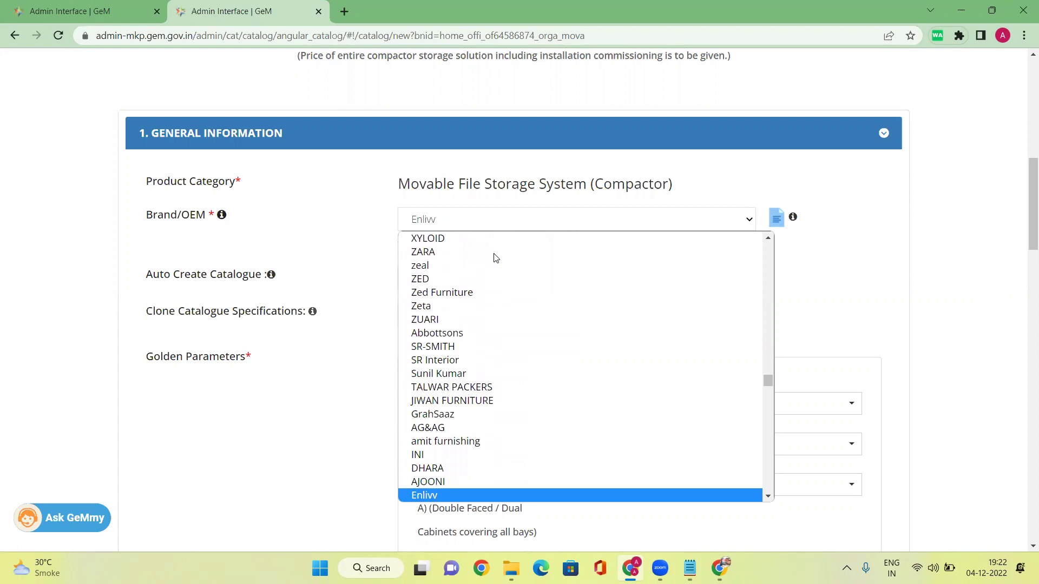
key("Down")
key("Down")
key("Down")
key("Down")
key("Down")
key("Down")
key("Down")
key("Down")
key("Down")
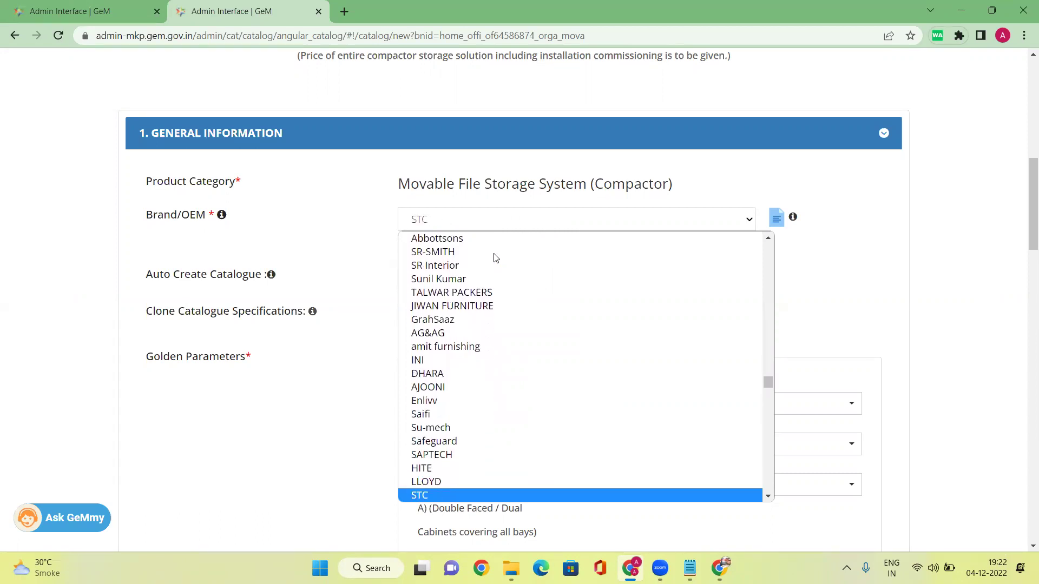
key("Down")
key("Down")
key("Down")
key("Down")
key("Down")
key("Down")
key("Down")
key("Down")
key("Down")
key("Down")
key("Down")
key("Down")
key("Down")
key("Down")
key("Down")
key("Down")
key("Down")
key("Down")
key("Down")
key("Down")
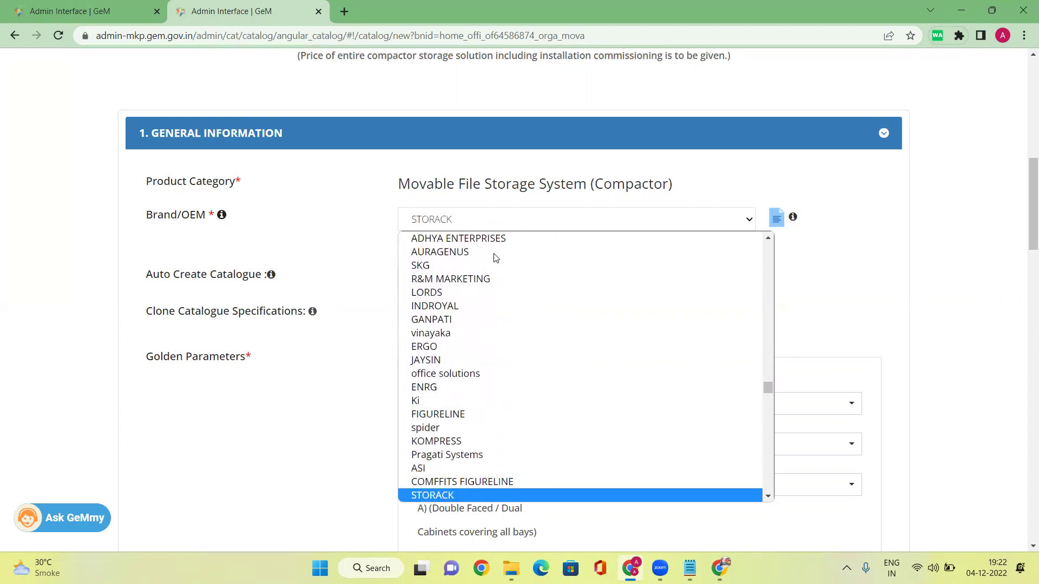
key("Down")
key("Down")
key("Down")
key("Down")
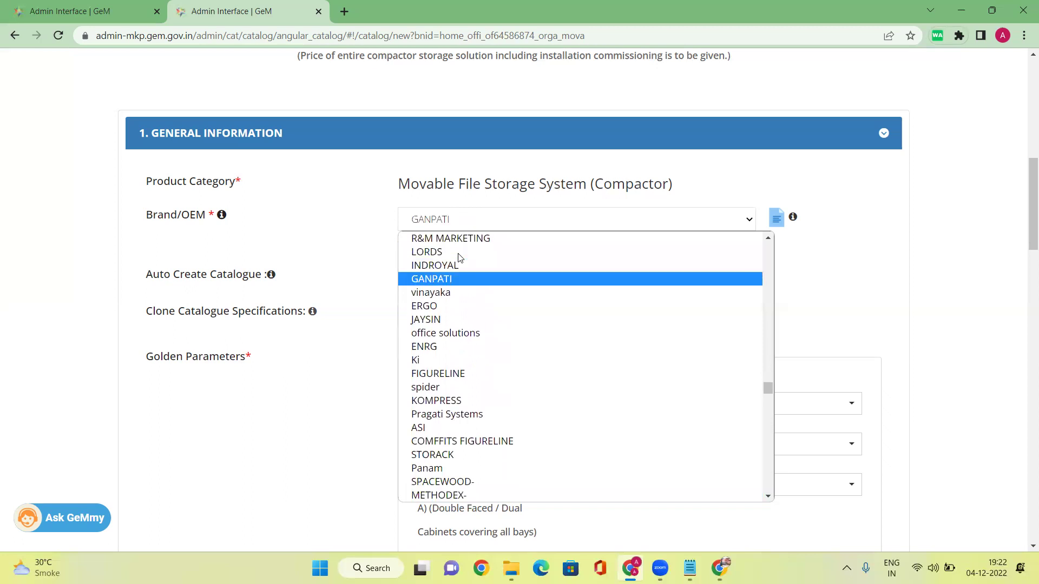
key("Down")
key("Down")
key("Down")
key("Down")
key("Down")
key("Down")
key("Down")
key("Down")
key("Down")
key("Down")
key("Down")
key("Down")
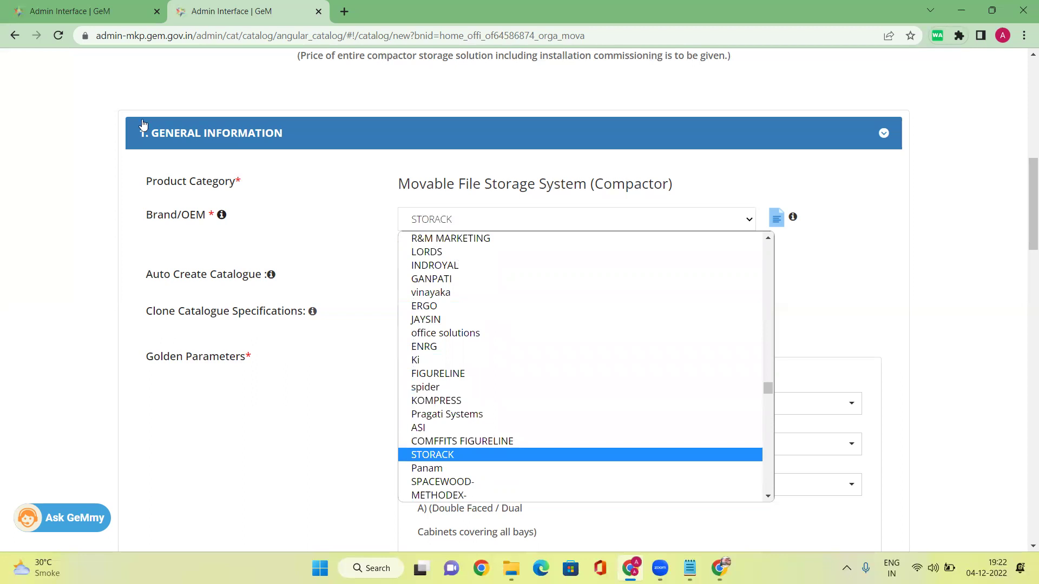
- Compare the selected brand with the compactor category's brand name in the OEM Panel and reopen the catalogue's Brand/OEM list
left_click(90, 13)
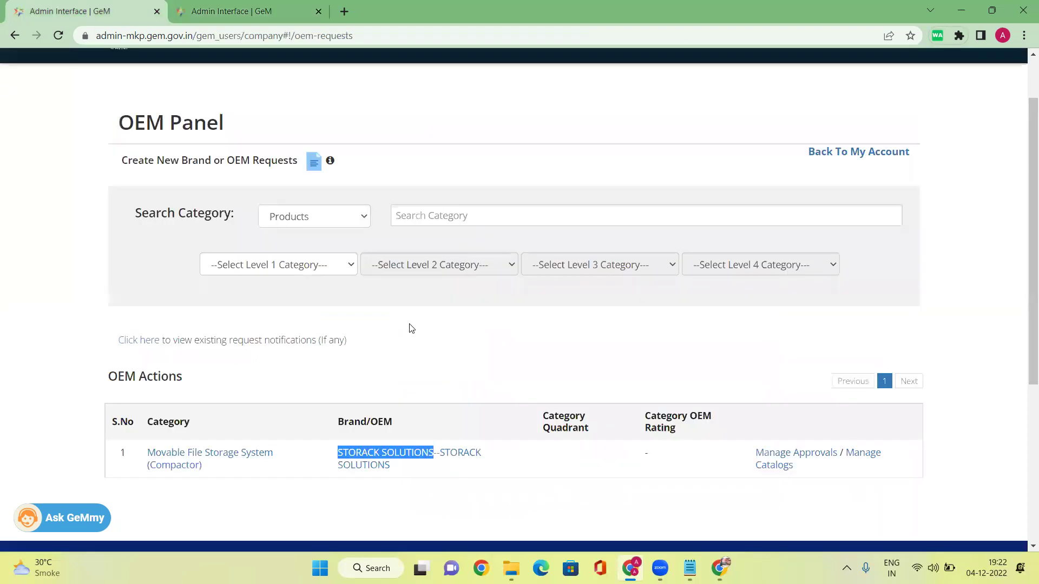
left_click(249, 11)
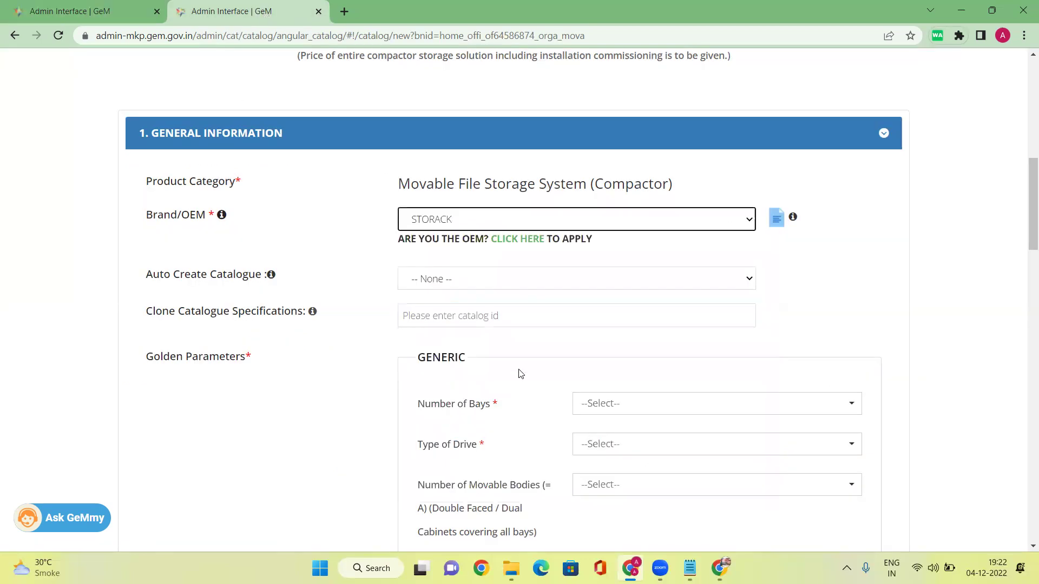
left_click(449, 218)
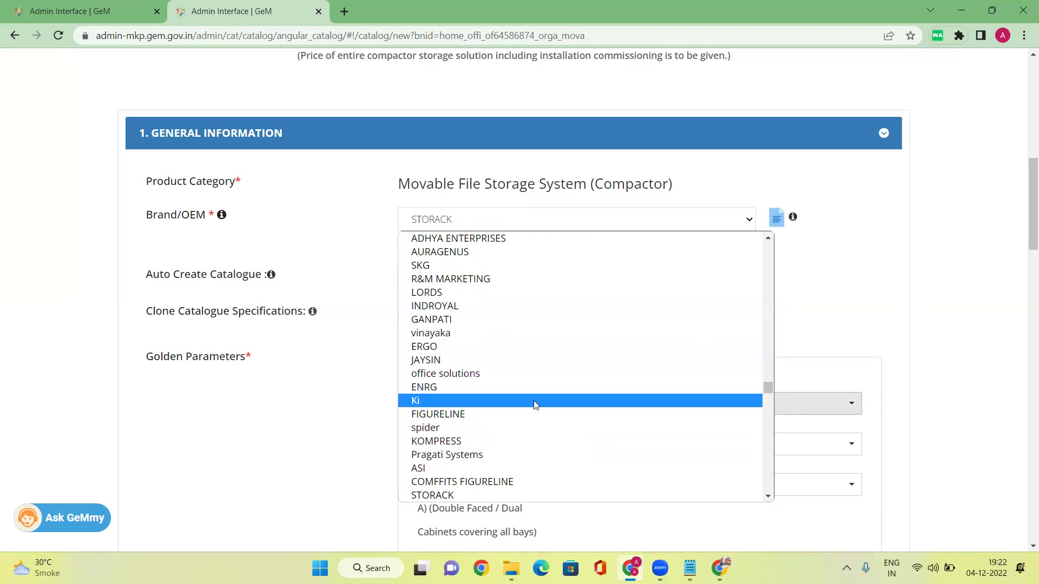
- Search the new catalogue's Brand/OEM list for STORACK SOLUTIONS, reading through the brands listed from STORACK onward to Sunglory
key("Down")
key("Down")
key("Down")
key("Down")
key("Down")
key("Down")
key("Down")
key("Down")
key("Down")
key("Down")
key("Down")
key("Down")
key("Down")
key("Down")
key("Down")
key("Down")
key("Down")
key("Down")
key("Down")
key("Down")
key("Down")
key("Up")
key("Up")
key("Up")
key("Up")
key("Up")
key("Up")
key("Up")
key("Up")
key("Up")
key("Up")
key("Up")
key("Up")
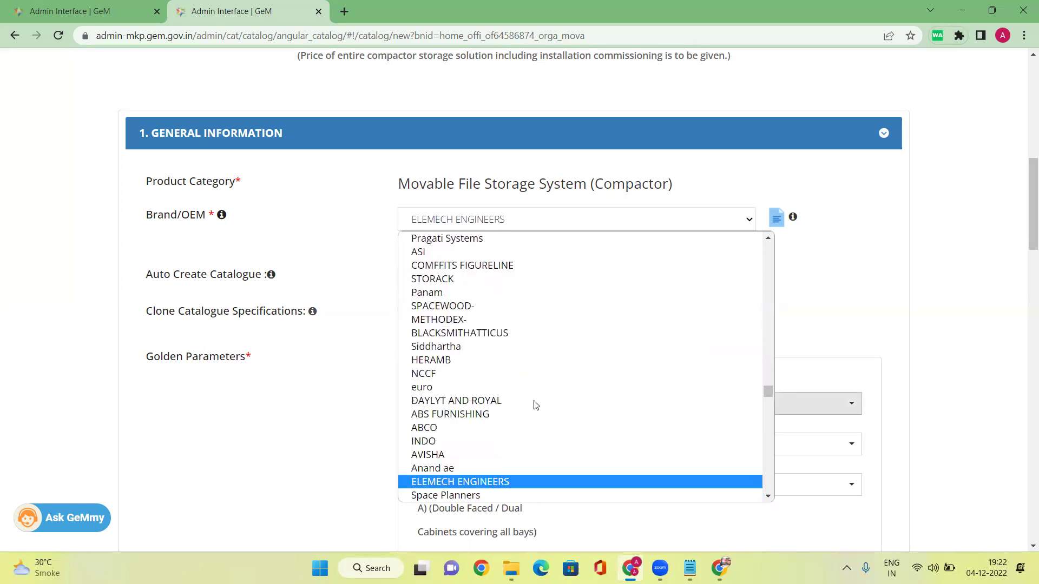
key("Up")
key("Up")
key("Up")
key("Down")
key("Down")
key("Down")
key("Down")
key("Down")
key("Down")
key("Down")
key("Down")
key("Down")
key("Down")
key("Down")
key("Down")
key("Down")
key("Down")
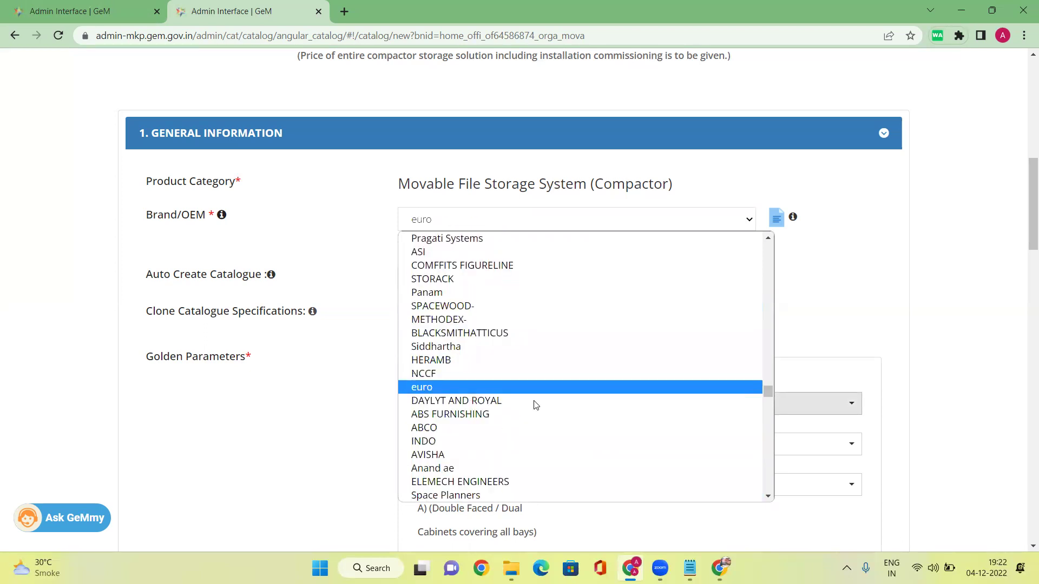
key("Down")
key("Down")
key("Down")
key("Down")
key("Down")
key("Down")
key("Down")
key("Down")
key("Down")
key("Down")
key("Down")
key("Down")
key("Down")
key("Down")
key("Down")
key("Down")
key("Down")
key("Down")
key("Down")
key("Down")
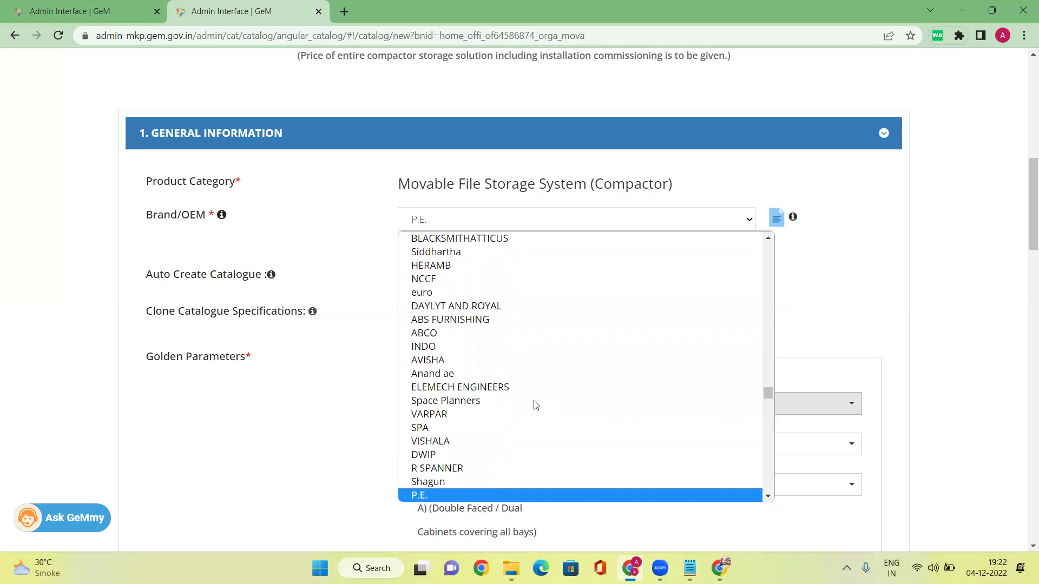
key("Down")
key("Down")
key("Down")
key("Down")
key("Down")
key("Down")
key("Down")
key("Down")
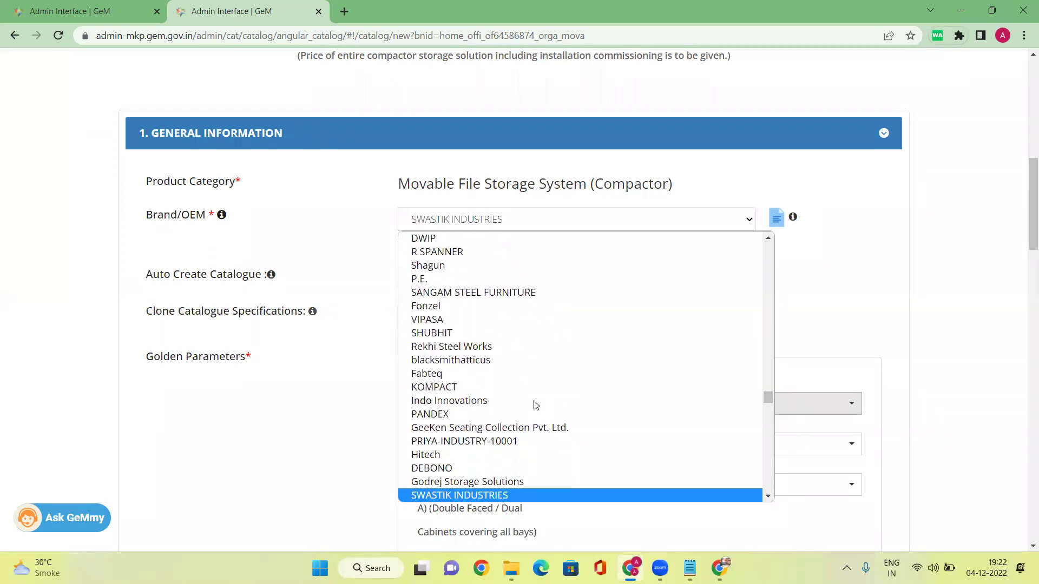
key("Down")
key("Down")
key("Down")
key("Down")
key("Down")
key("Down")
key("Down")
key("Down")
key("Down")
key("Down")
key("Down")
key("Down")
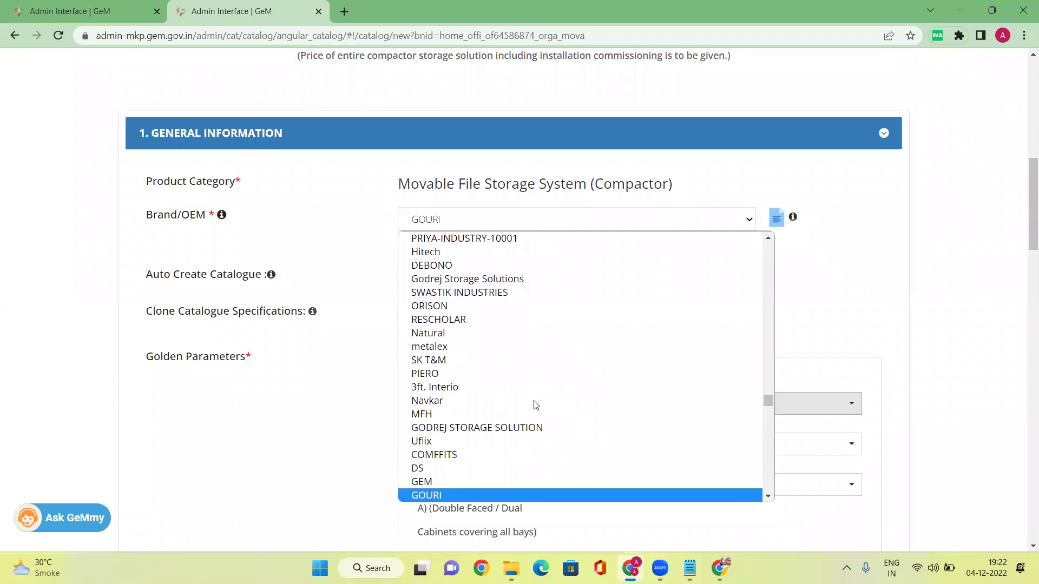
key("Down")
key("Down")
key("Down")
key("Down")
key("Down")
key("Down")
key("Down")
key("Down")
key("Down")
key("Down")
key("Down")
key("Down")
key("Down")
key("Down")
key("Down")
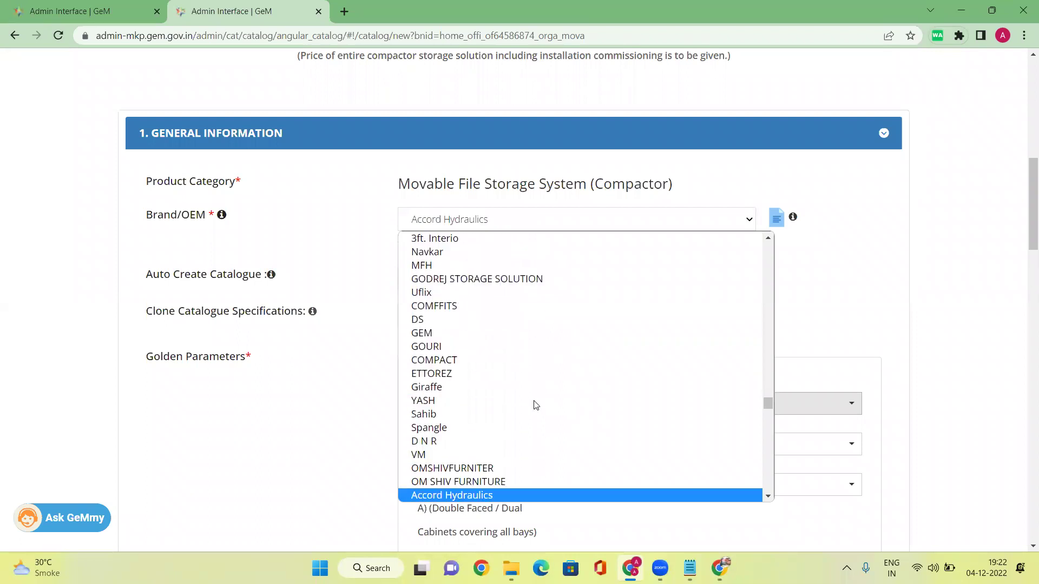
key("Down")
key("Down")
key("Down")
key("Down")
key("Down")
key("Down")
key("Down")
key("Down")
key("Down")
key("Down")
key("Down")
key("Down")
key("Down")
key("Down")
key("Down")
key("Down")
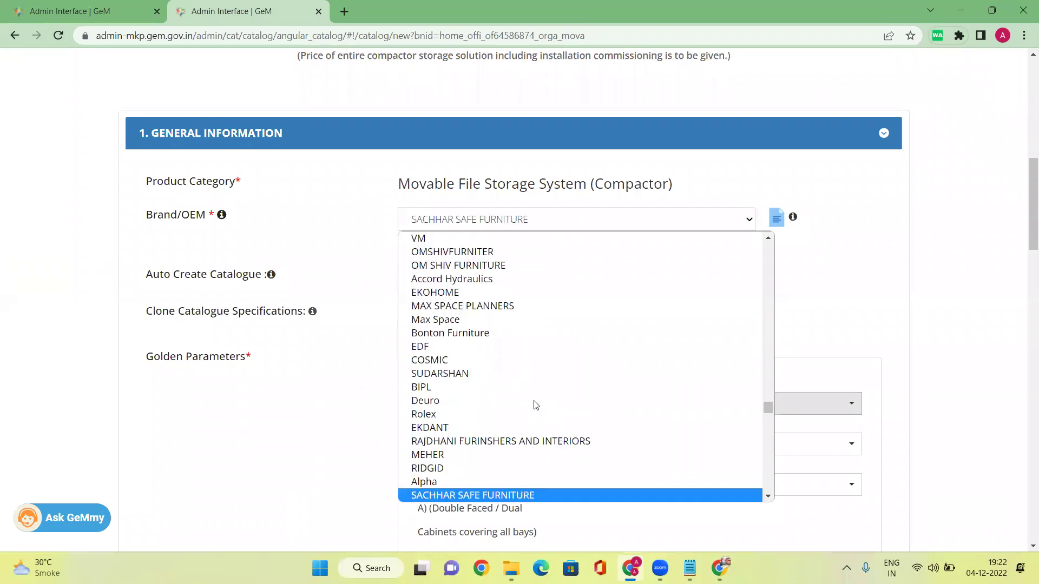
key("Down")
key("Down")
key("Down")
key("Down")
key("Down")
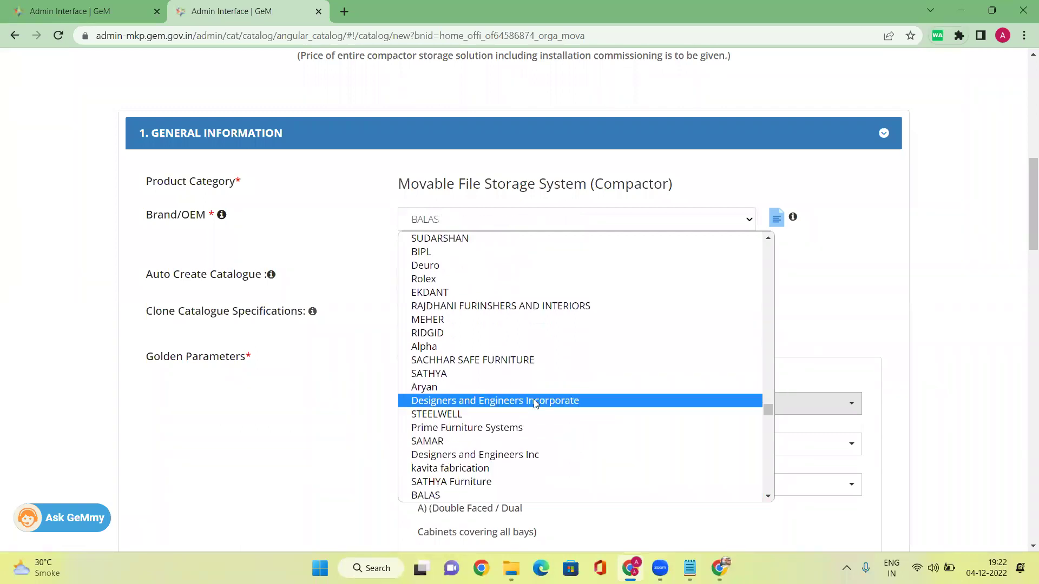
key("Down")
key("Down")
key("Down")
key("Down")
key("Down")
key("Down")
key("Down")
key("Down")
key("Down")
key("Down")
key("Down")
key("Down")
key("Down")
key("Down")
key("Down")
key("Down")
key("Down")
key("Down")
key("Down")
key("Down")
key("Down")
key("Down")
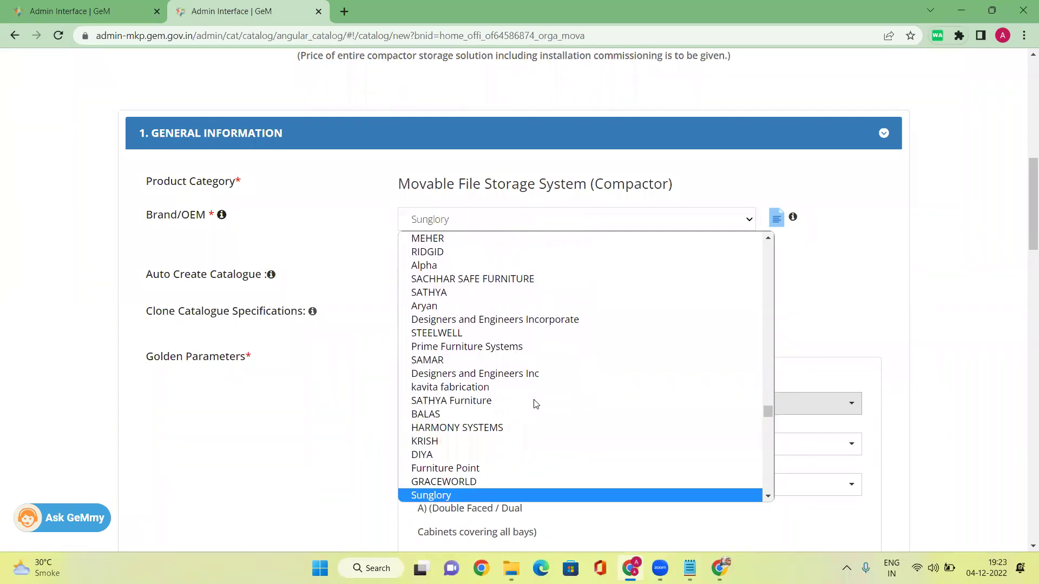
- Continue searching the new catalogue's Brand/OEM list for STORACK SOLUTIONS, reading through the brands listed after Sunglory as far as FURNITURE PLAZA
key("Down")
key("Down")
key("Down")
key("Down")
key("Down")
key("Down")
key("Down")
key("Down")
key("Down")
key("Down")
key("Down")
key("Down")
key("Down")
key("Down")
key("Down")
key("Down")
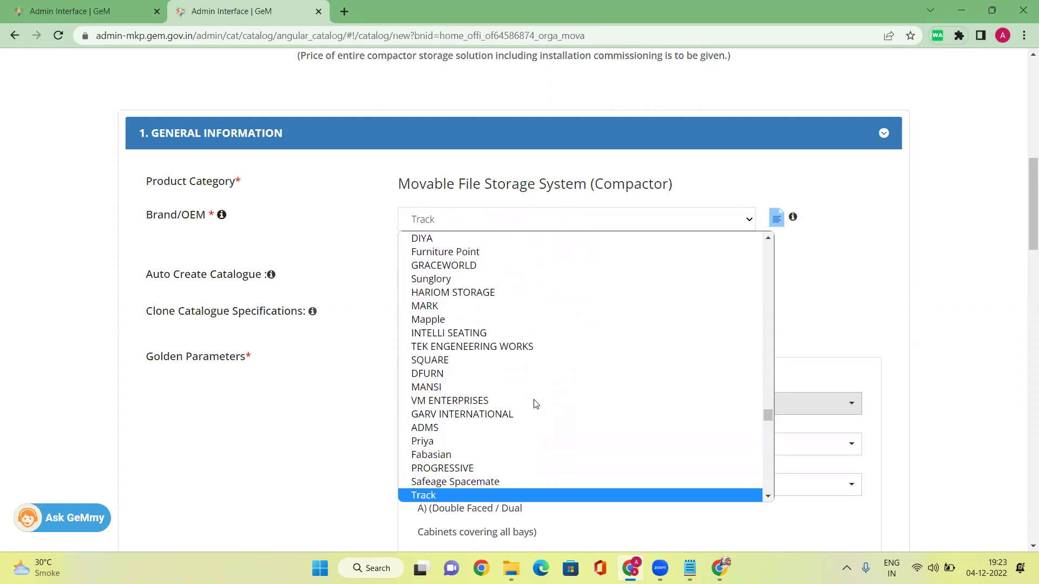
key("Down")
key("Down")
key("Down")
key("Down")
key("Down")
key("Down")
key("Down")
key("Down")
key("Down")
key("Down")
key("Down")
key("Down")
key("Down")
key("Down")
key("Down")
key("Down")
key("Down")
key("Down")
key("Down")
key("Down")
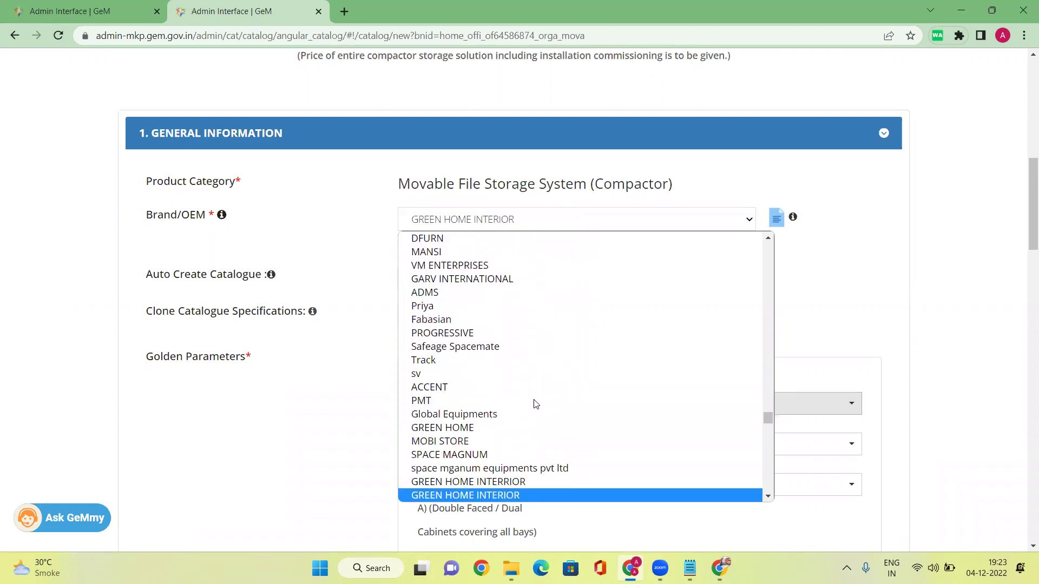
key("Down")
key("Down")
key("Down")
key("Down")
key("Down")
key("Down")
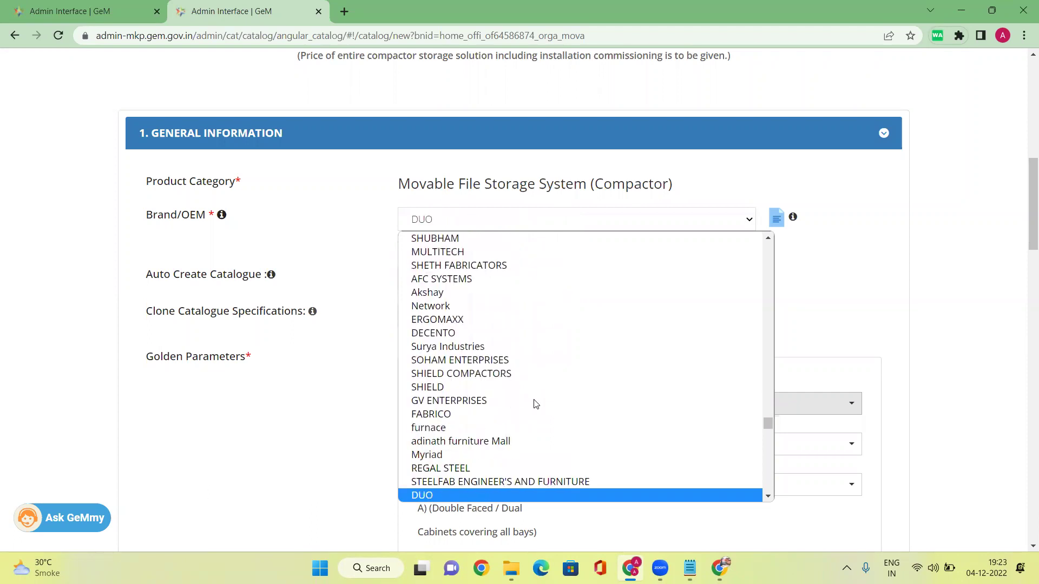
key("Down")
key("Down")
key("Down")
key("Down")
key("Down")
key("Down")
key("Down")
key("Down")
key("Down")
key("Down")
key("Down")
key("Down")
key("Down")
key("Down")
key("Down")
key("Down")
key("Down")
key("Down")
key("Down")
key("Down")
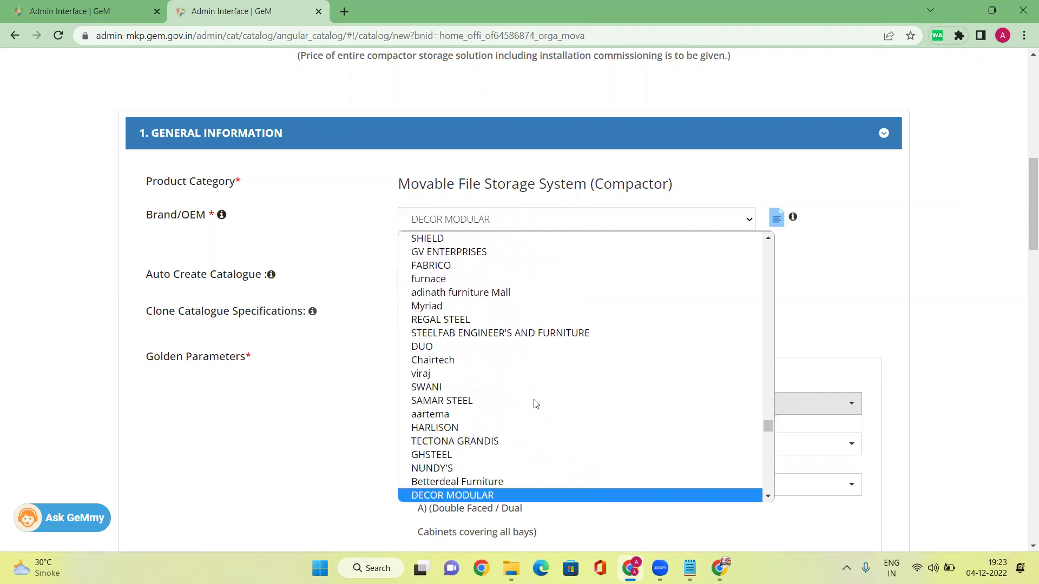
key("Down")
key("Down")
key("Down")
key("Down")
key("Down")
key("Down")
key("Down")
key("Down")
key("Down")
key("Down")
key("Down")
key("Down")
key("Down")
key("Down")
key("Down")
key("Down")
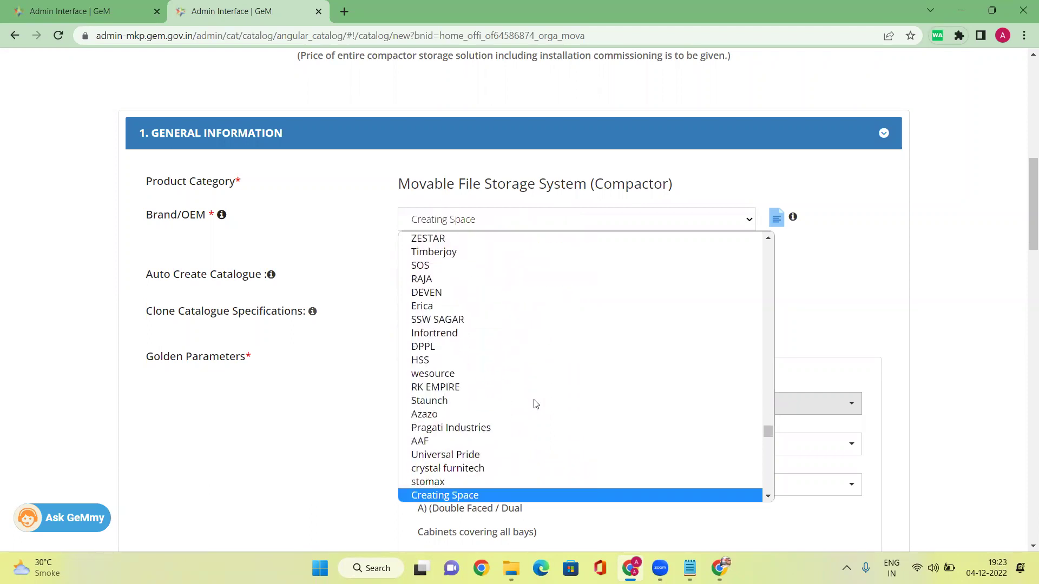
key("Down")
key("Down")
key("Down")
key("Down")
key("Down")
key("Down")
key("Down")
key("Down")
key("Down")
key("Down")
key("Down")
key("Down")
key("Down")
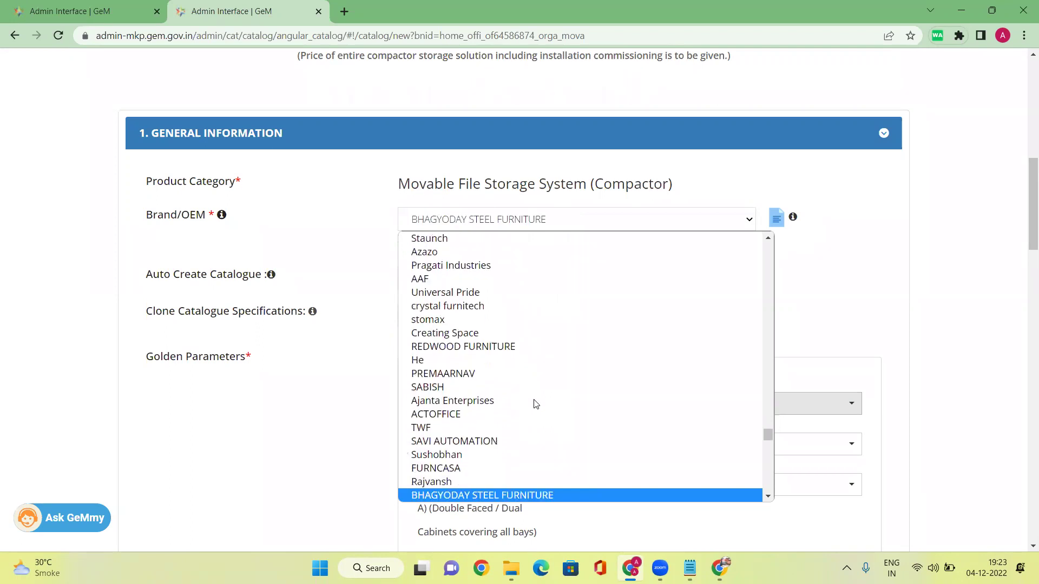
key("Down")
key("Down")
key("Down")
key("Down")
key("Down")
key("Down")
key("Down")
key("Down")
key("Down")
key("Down")
key("Down")
key("Down")
key("Down")
key("Down")
key("Down")
key("Down")
key("Down")
key("Down")
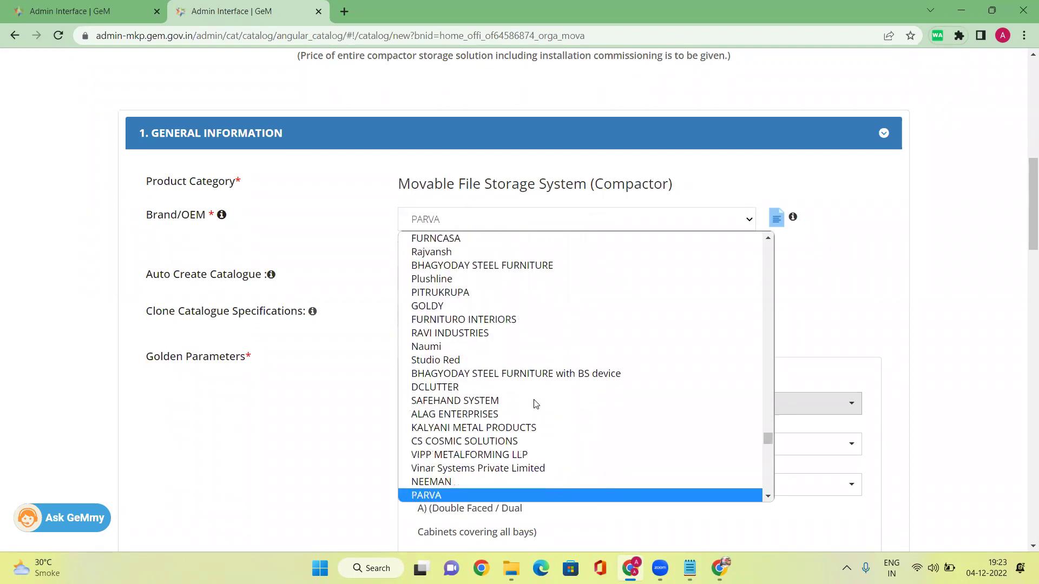
key("Down")
key("Down")
key("Down")
key("Down")
key("Down")
key("Down")
key("Down")
key("Down")
key("Down")
key("Down")
key("Down")
key("Down")
key("Down")
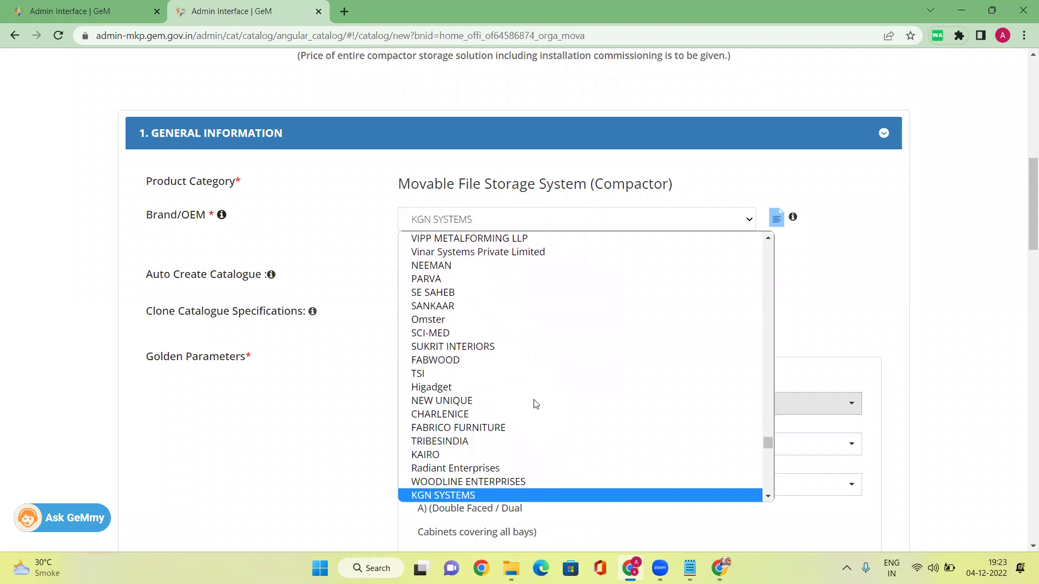
key("Down")
key("Down")
key("Down")
key("Down")
key("Down")
key("Down")
key("Down")
key("Down")
key("Down")
key("Down")
key("Down")
key("Down")
key("Down")
key("Down")
key("Down")
key("Down")
key("Down")
key("Down")
key("Down")
key("Down")
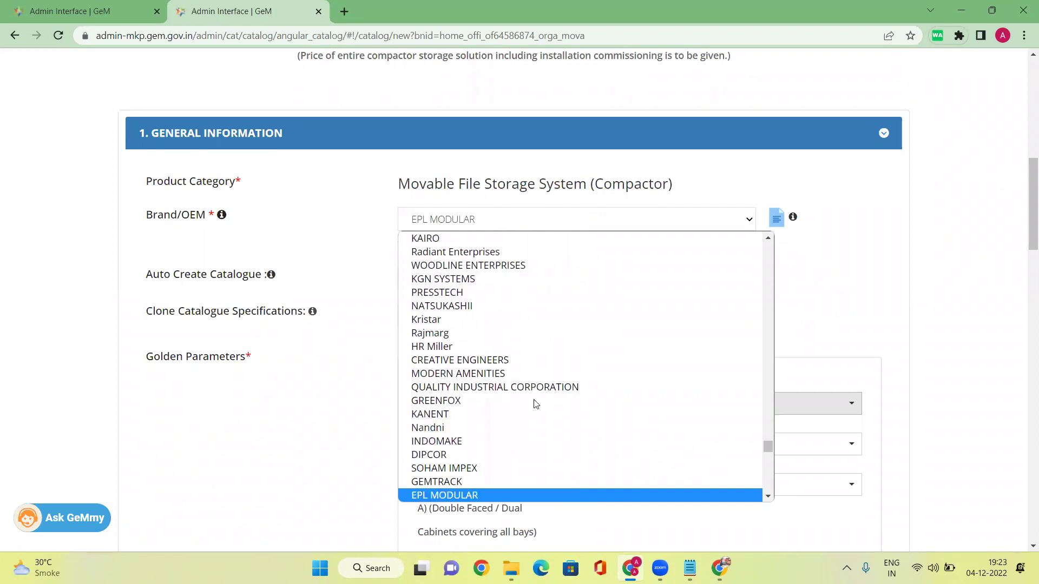
key("Down")
key("Down")
key("Down")
key("Down")
key("Down")
key("Down")
key("Down")
key("Down")
key("Down")
key("Down")
key("Down")
key("Down")
key("Down")
key("Down")
key("Down")
key("Down")
key("Down")
key("Down")
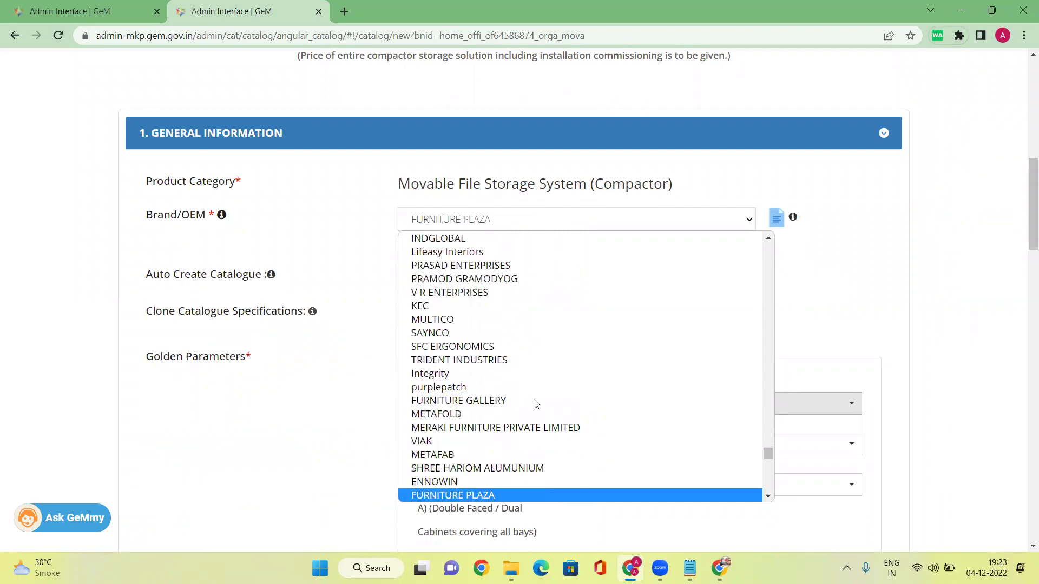
- Check the Brand/OEM list for STORACK SOLUTIONS among the brands from FURNITURE PLAZA to Staunch Furnitures
key("Up")
key("Up")
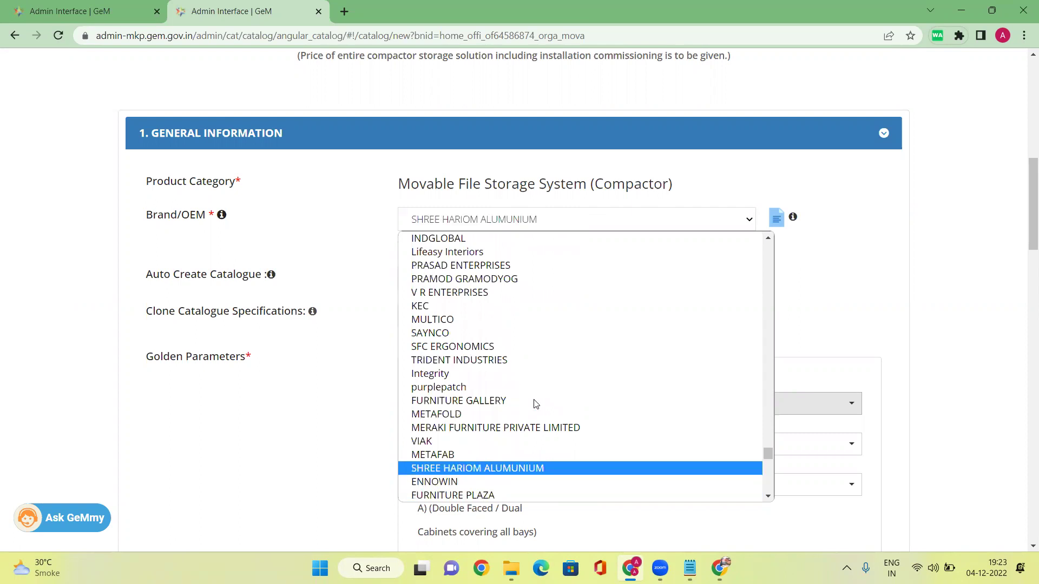
key("Page_Down")
key("Page_Down")
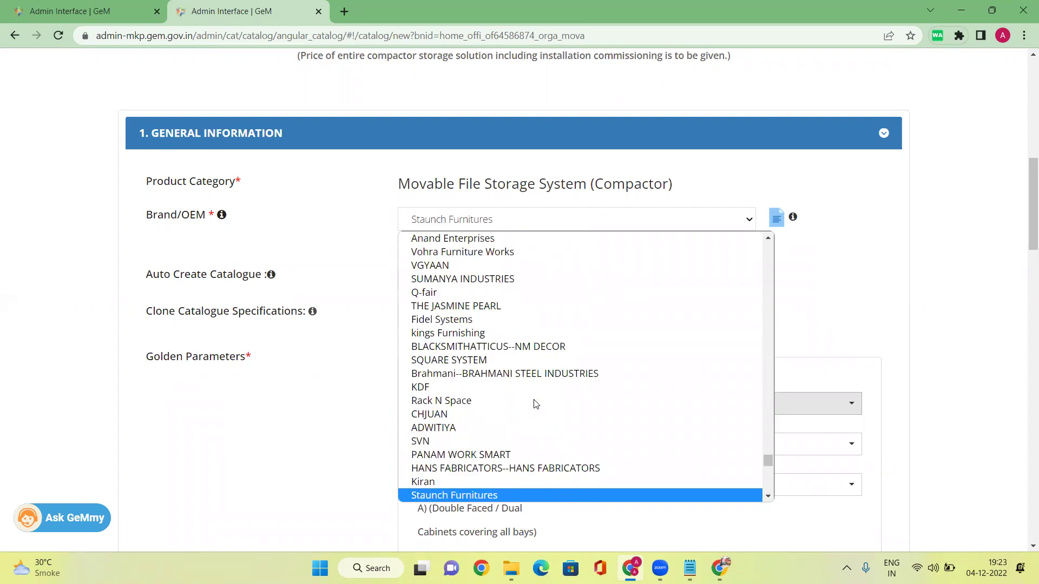
scroll(546, 321, "up", 9)
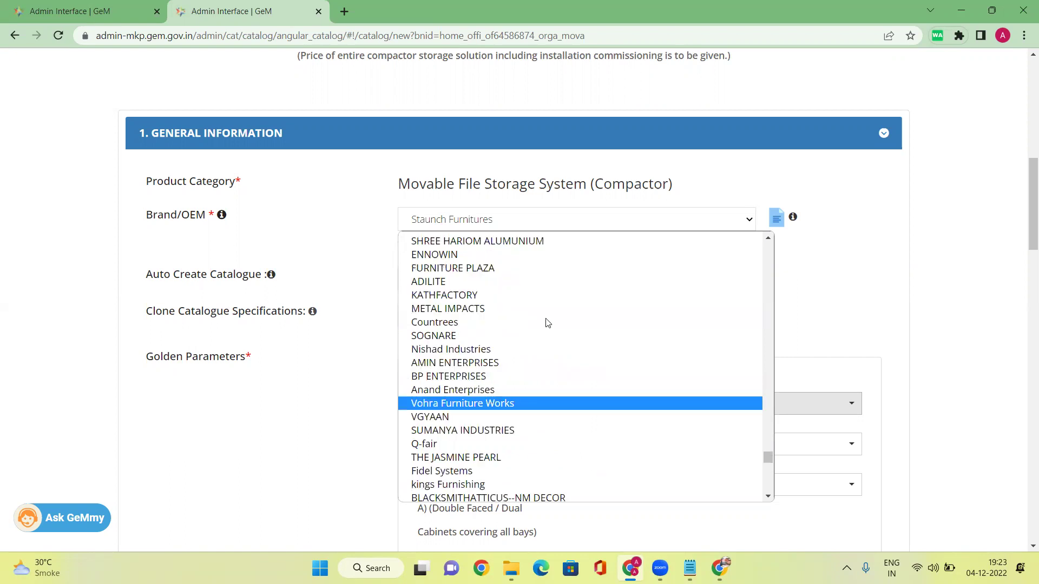
- Restart the STORACK SOLUTIONS search from the start of the Brand/OEM list, going through brands beginning with S as far as SUNRISE
left_click_drag(765, 443, 767, 245)
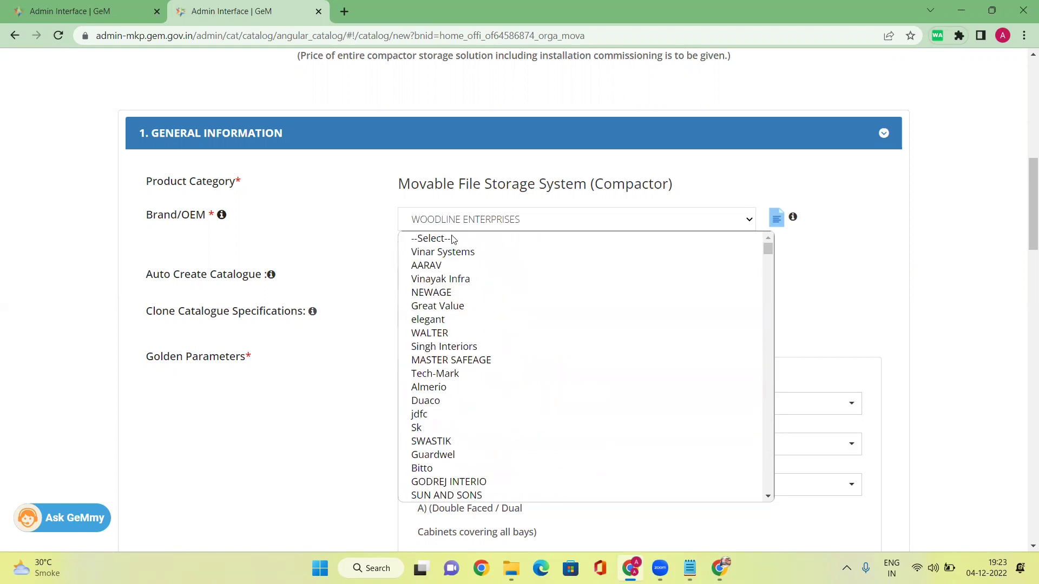
type("sk")
key("s")
key("s")
key("s")
key("s")
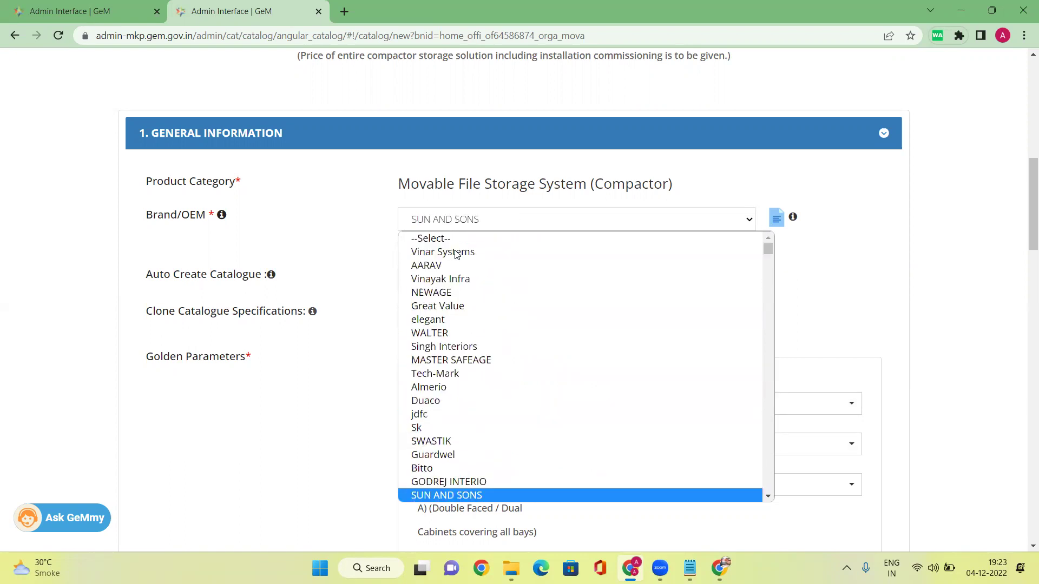
key("s")
key("s")
key("s")
key("s")
key("s")
key("s")
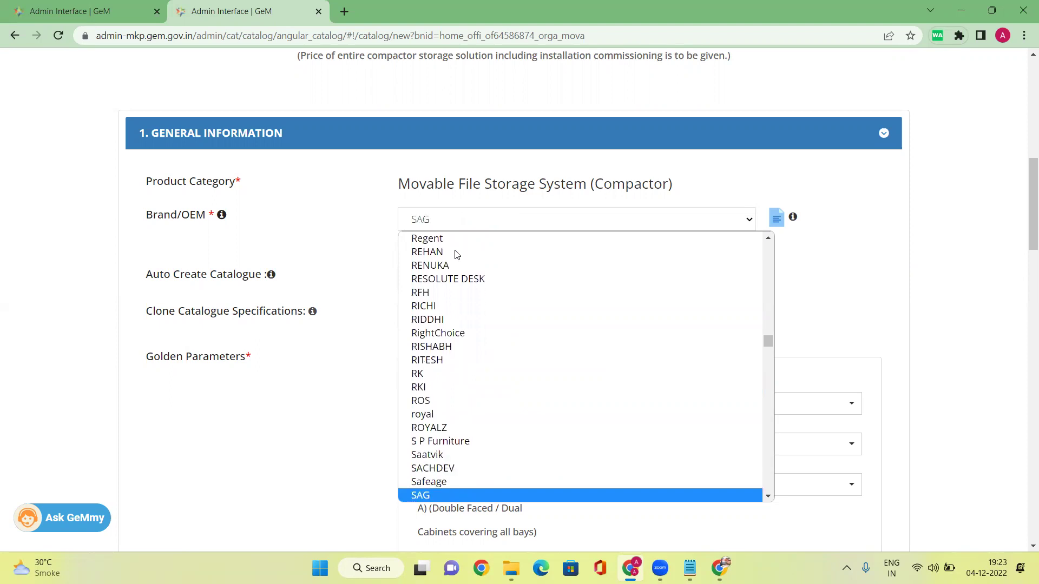
key("s")
key("s")
key("s")
key("s")
key("s")
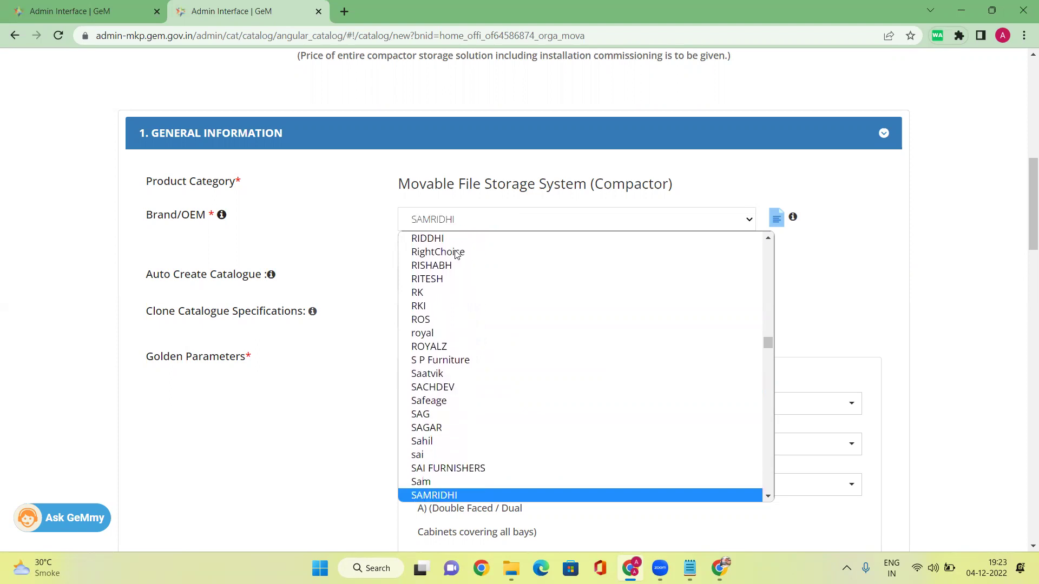
key("s")
key("s")
key("s")
key("s")
key("s")
key("s")
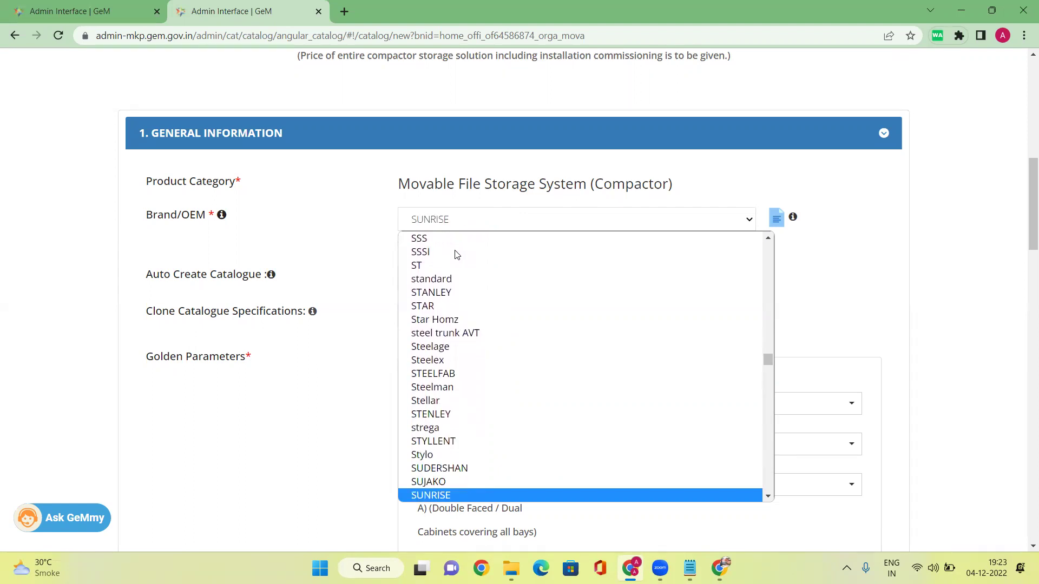
- Continue looking for STORACK SOLUTIONS in the Brand/OEM list, checking the brands after SUNRISE as far as spider
key("Down")
key("Down")
key("Down")
key("Down")
key("Down")
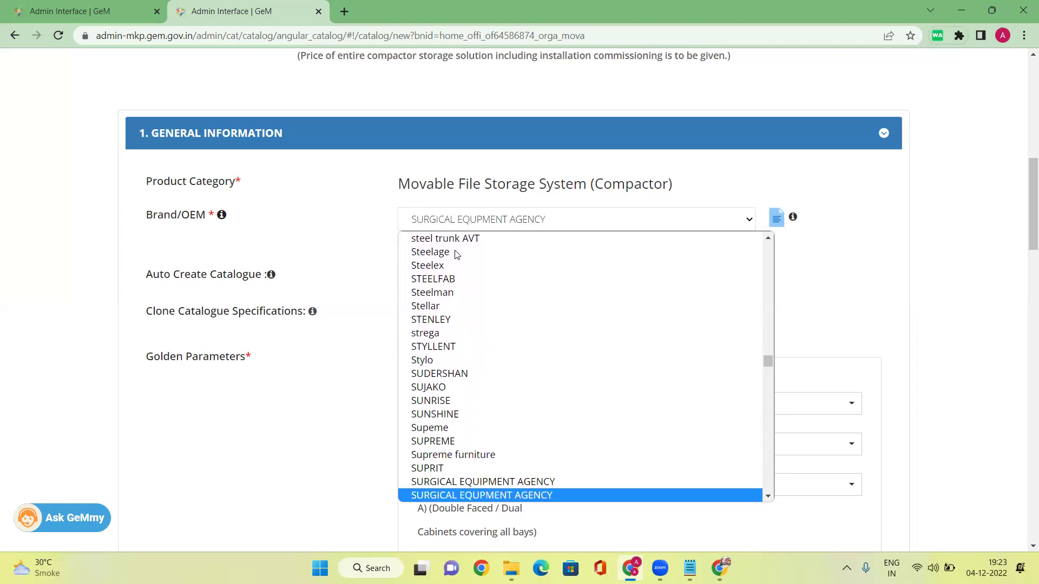
key("Down")
key("Down")
key("Down")
key("Down")
key("Down")
key("Down")
key("Down")
key("Down")
key("Down")
key("Down")
key("Down")
key("Down")
key("Down")
key("Down")
key("Down")
key("Down")
key("Down")
key("Down")
key("Down")
key("Down")
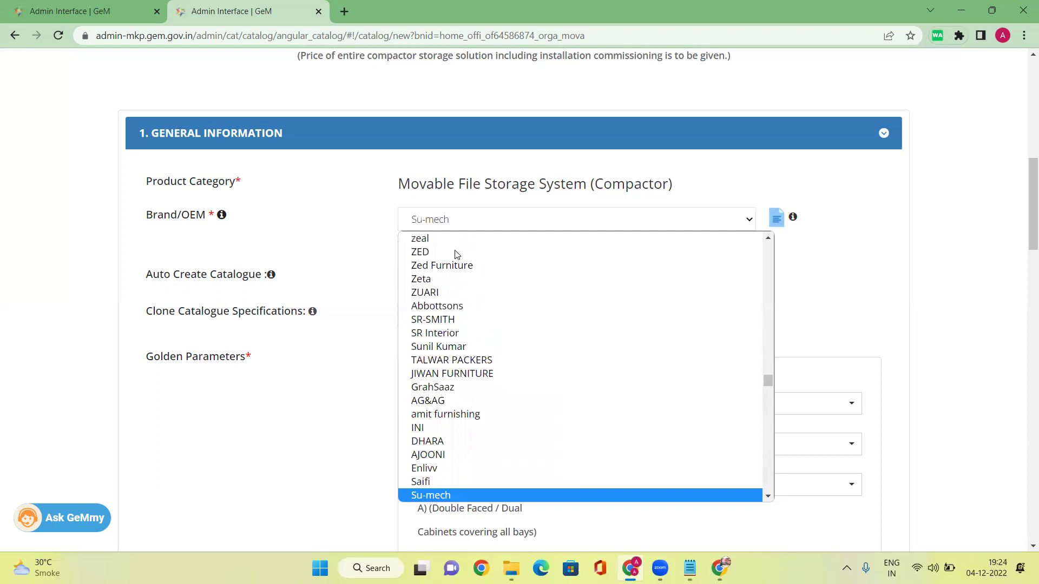
key("Down")
key("Down")
key("Down")
key("Down")
key("Down")
key("Down")
key("Down")
key("Down")
key("Down")
key("Down")
key("Down")
key("Down")
key("Down")
key("Down")
key("Down")
key("Down")
key("Down")
key("Down")
key("Down")
key("Down")
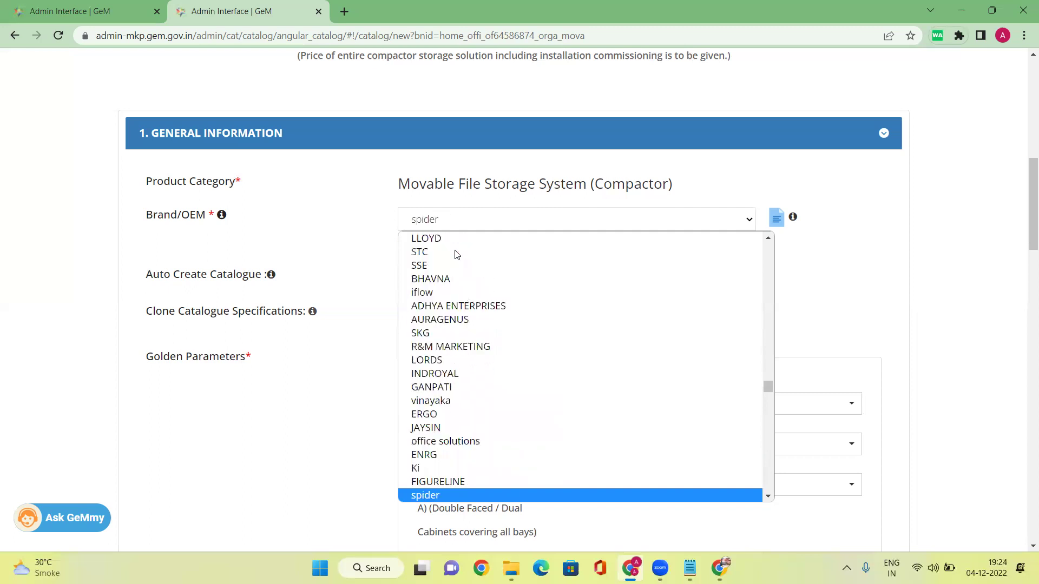
- Check the Brand/OEM entries following spider for STORACK SOLUTIONS, going through the list as far as SAMAR
key("Down")
key("Down")
key("Down")
key("Down")
key("Down")
key("Down")
key("Down")
key("Down")
key("Down")
key("Down")
key("Down")
key("Down")
key("Down")
key("Down")
key("Down")
key("Down")
key("Down")
key("Down")
key("Down")
key("Down")
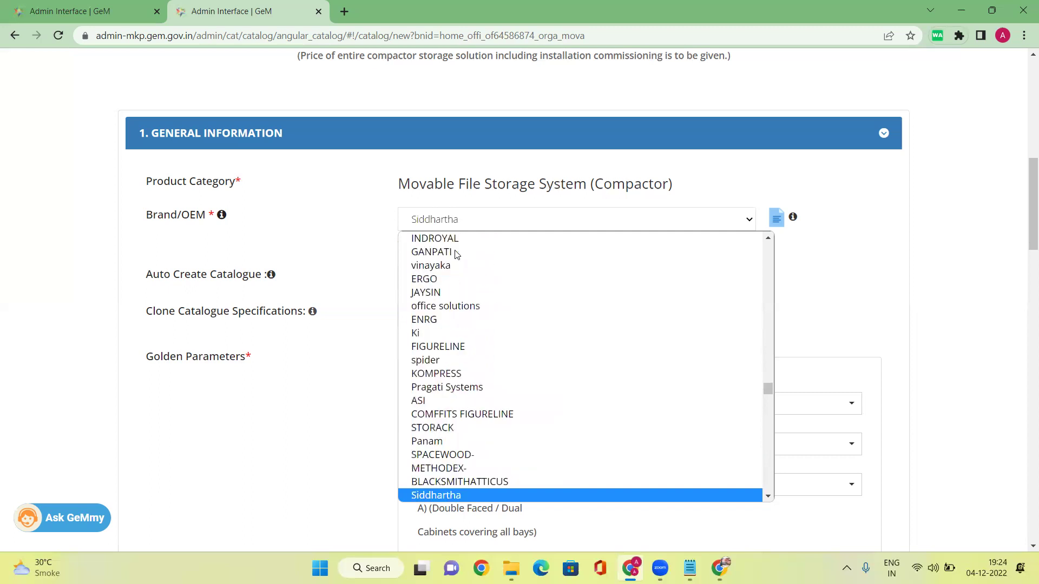
key("Down")
key("Down")
key("Down")
key("Down")
key("Down")
key("Down")
key("Down")
key("Down")
key("Down")
key("Down")
key("Down")
key("Down")
key("Down")
key("Down")
key("Down")
key("Down")
key("Down")
key("Down")
key("Down")
key("Down")
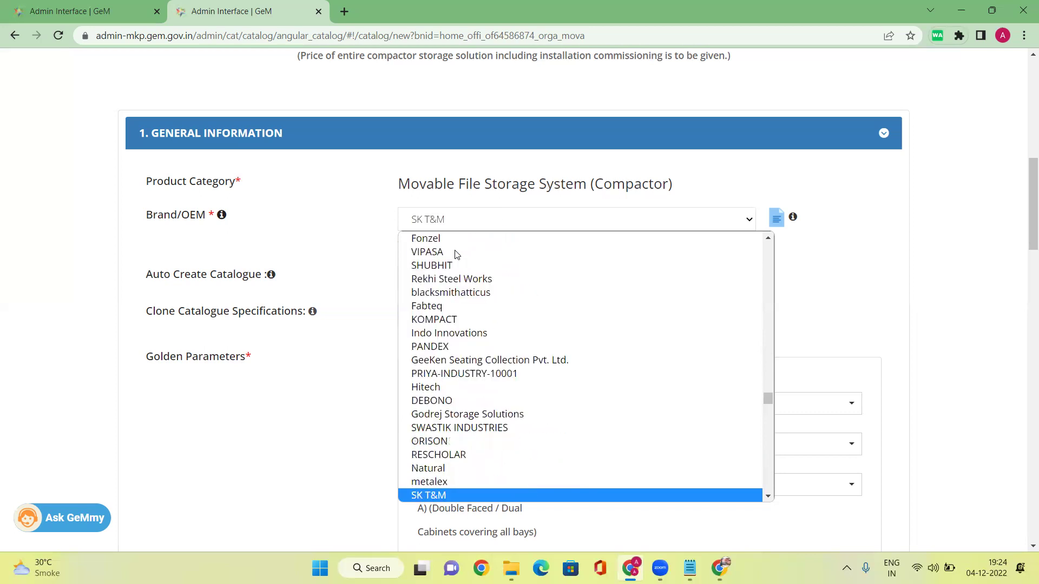
key("Down")
key("Down")
key("Down")
key("Down")
key("Down")
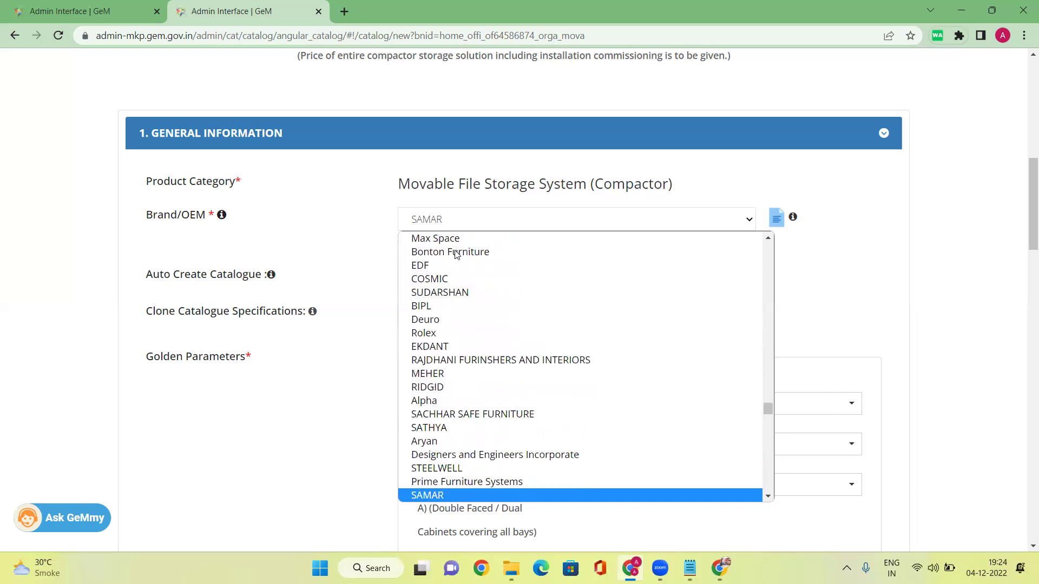
- Look through the Brand/OEM list for STORACK SOLUTIONS, from the brands after SAMAR as far as Sahyadri--MS Sahyadri Safe Company
key("Down")
key("Down")
key("Down")
key("Down")
key("Down")
key("Down")
key("Down")
key("Down")
key("Down")
key("Down")
key("Down")
key("Down")
key("Down")
key("Down")
key("Down")
key("Down")
key("Down")
key("Down")
key("Down")
key("Down")
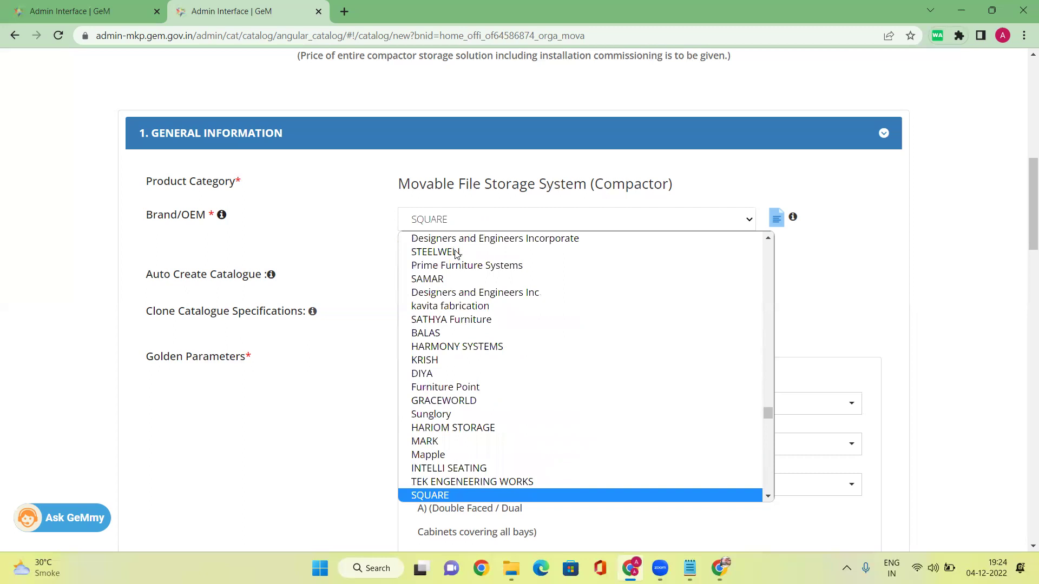
key("Down")
key("Down")
key("Down")
key("Down")
key("Down")
key("Down")
key("Down")
key("Down")
key("Down")
key("Down")
key("Down")
key("Down")
key("Down")
key("Down")
key("Down")
key("Down")
key("Down")
key("Down")
key("Down")
key("Down")
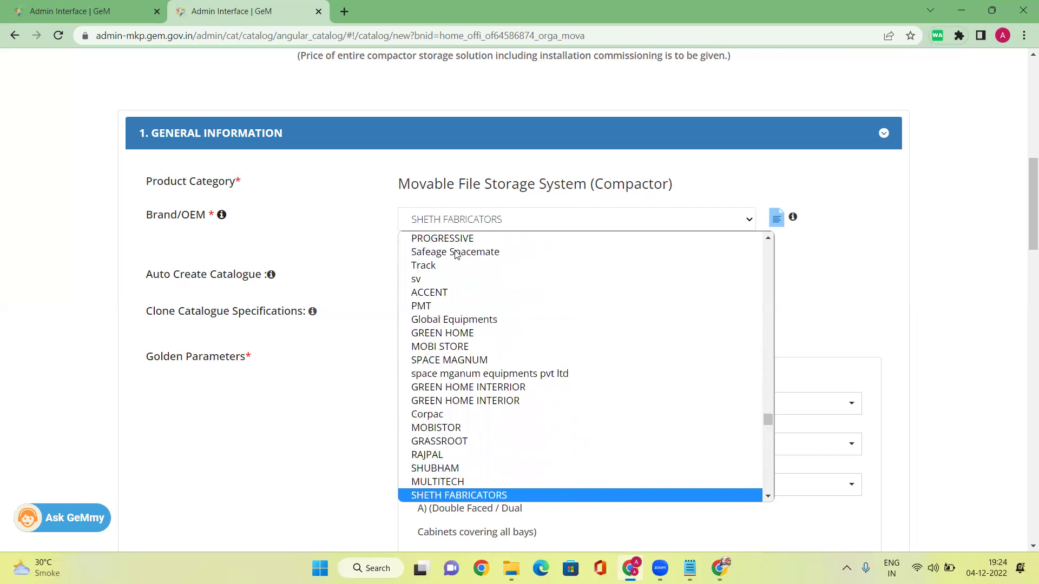
key("Down")
key("Down")
key("Down")
key("Down")
key("Down")
key("Down")
key("Down")
key("Down")
key("Down")
key("Down")
key("Down")
key("Down")
key("Down")
key("Down")
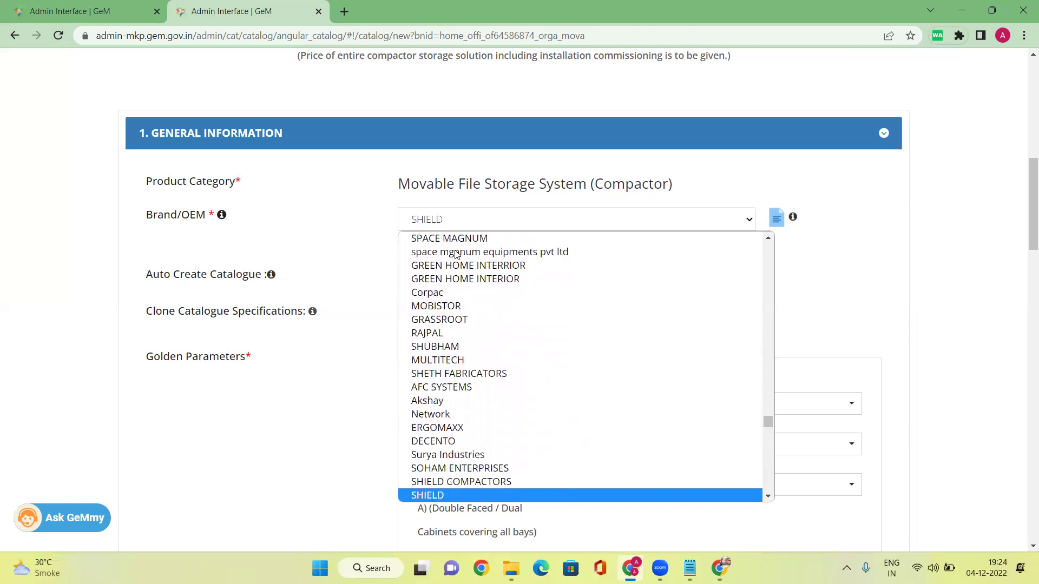
key("Down")
key("Down")
key("Down")
key("Down")
key("Down")
key("Down")
key("Down")
key("Down")
key("Down")
key("Down")
key("Down")
key("Down")
key("Down")
key("Down")
key("Down")
key("Down")
key("Down")
key("Down")
key("Down")
key("Down")
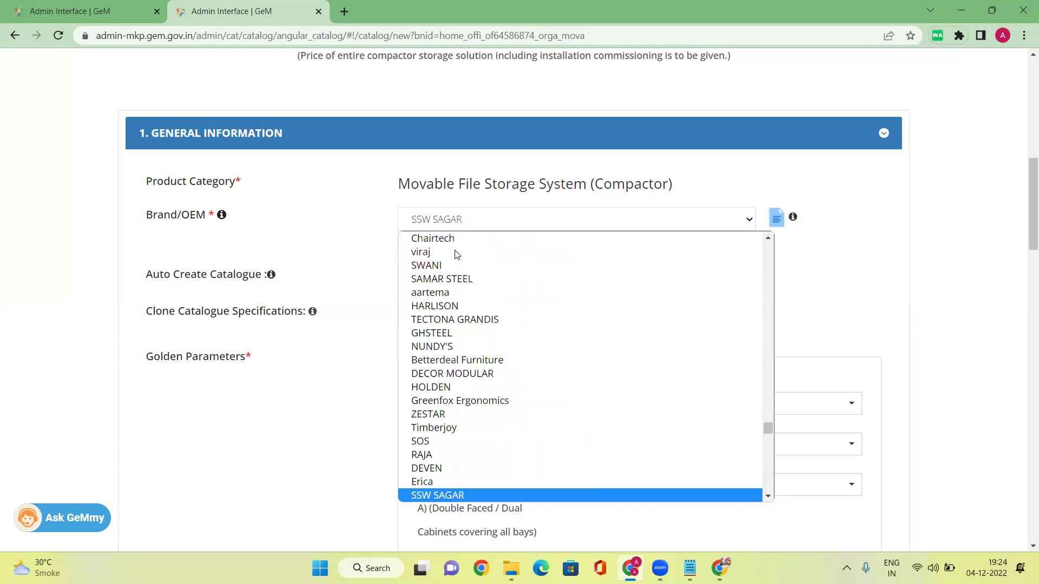
key("Down")
key("Down")
key("Down")
key("Down")
key("Down")
key("Down")
key("Down")
key("Down")
key("Down")
key("Down")
key("Down")
key("Down")
key("Down")
key("Down")
key("Down")
key("Down")
key("Down")
key("Down")
key("Down")
key("Down")
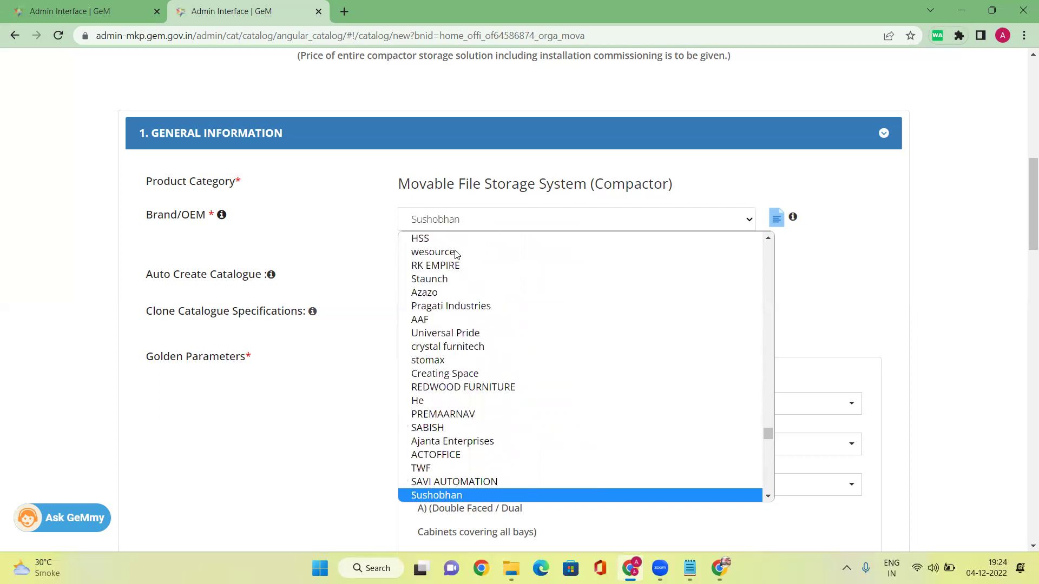
key("Down")
key("Down")
key("Down")
key("Down")
key("Down")
key("Down")
key("Down")
key("Down")
key("Down")
key("Down")
key("Down")
key("Down")
key("Down")
key("Down")
key("Down")
key("Down")
key("Down")
key("Down")
key("Down")
key("Down")
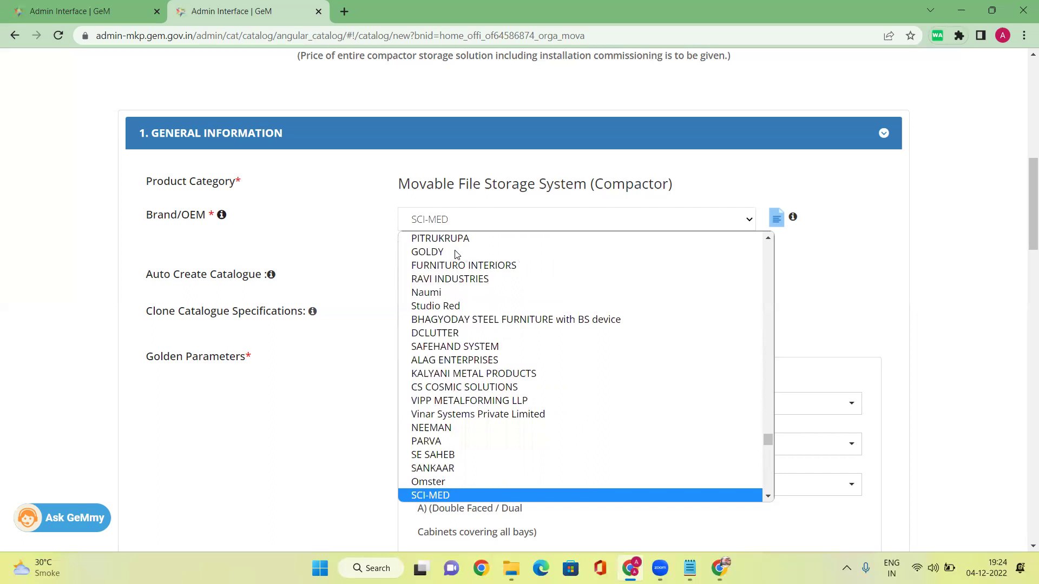
key("Down")
key("Down")
key("Down")
key("Down")
key("Down")
key("Down")
key("Down")
key("Down")
key("Down")
key("Down")
key("Down")
key("Down")
key("Down")
key("Down")
key("Down")
key("Down")
key("Down")
key("Down")
key("Down")
key("Down")
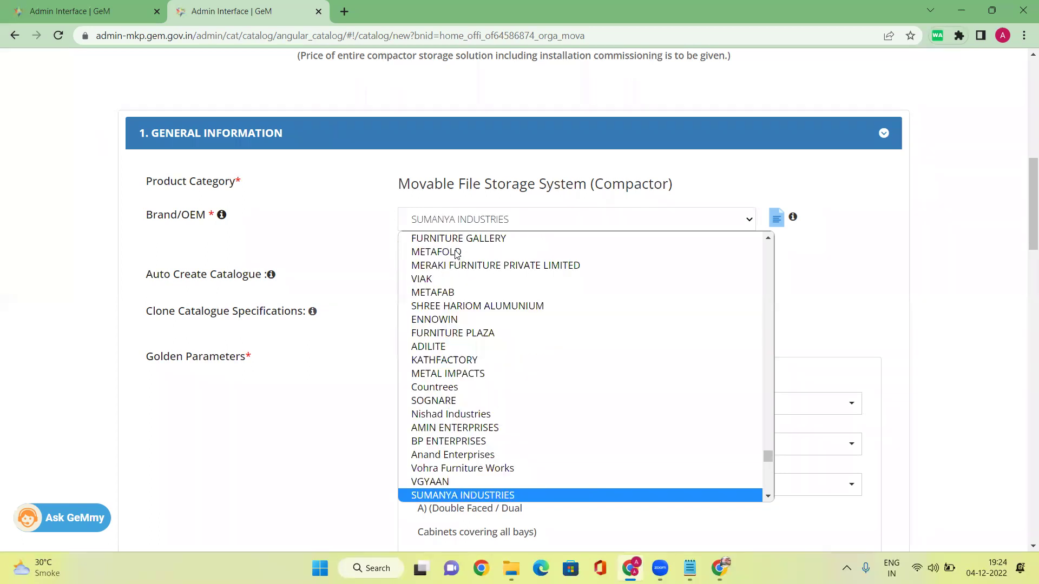
key("Down")
key("Down")
key("Down")
key("Down")
key("Down")
key("Down")
key("Down")
key("Down")
key("Down")
key("Down")
key("Down")
key("Down")
key("Down")
key("Down")
key("Down")
key("Down")
key("Down")
key("Down")
key("Down")
key("Down")
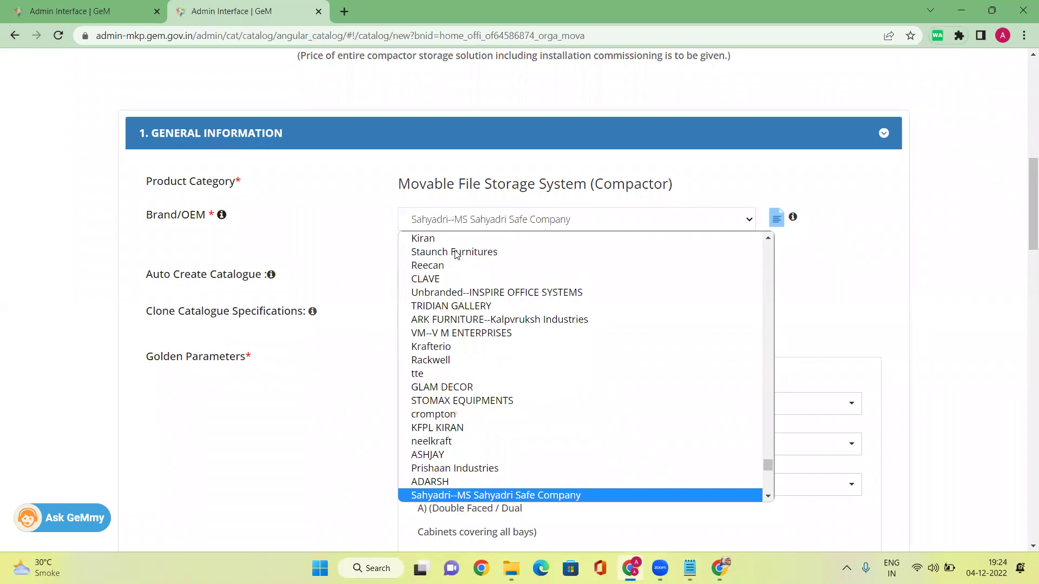
- Go through the Brand/OEM list beyond Sahyadri--MS Sahyadri Safe Company and choose STORACK SOLUTIONS--STORACK SOLUTIONS as the brand
key("Down")
key("Down")
key("Down")
key("Down")
key("Down")
key("Down")
key("Down")
key("Down")
key("Down")
key("Down")
key("Down")
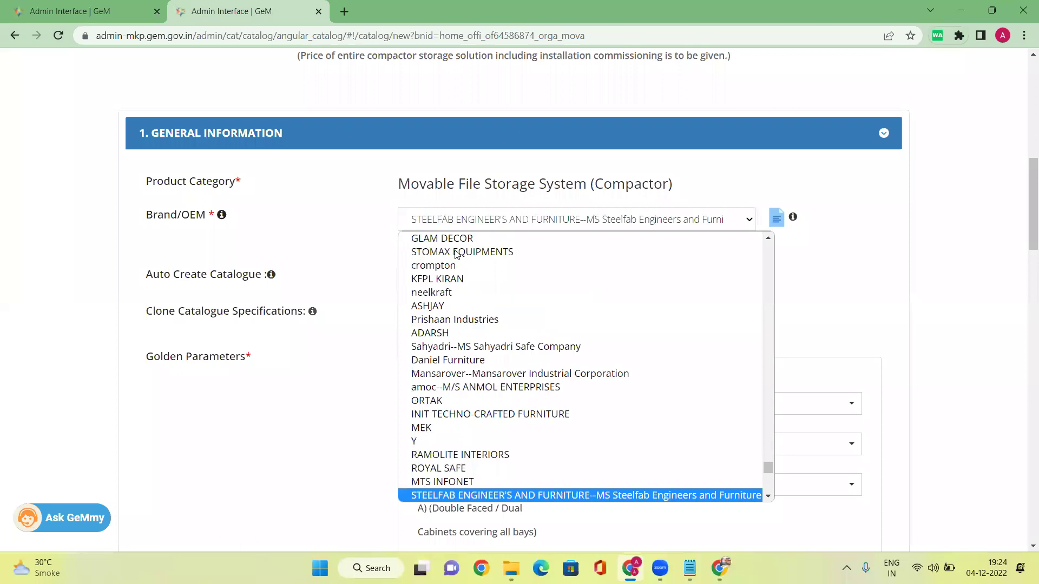
key("Down")
key("Down")
key("Down")
key("Down")
key("Down")
key("Down")
key("Down")
key("Down")
key("Down")
key("Down")
key("Down")
key("Down")
key("Down")
key("Down")
key("Down")
key("Down")
key("Down")
key("Down")
key("Down")
key("Down")
key("Down")
key("Down")
key("Down")
key("Down")
key("Down")
key("Down")
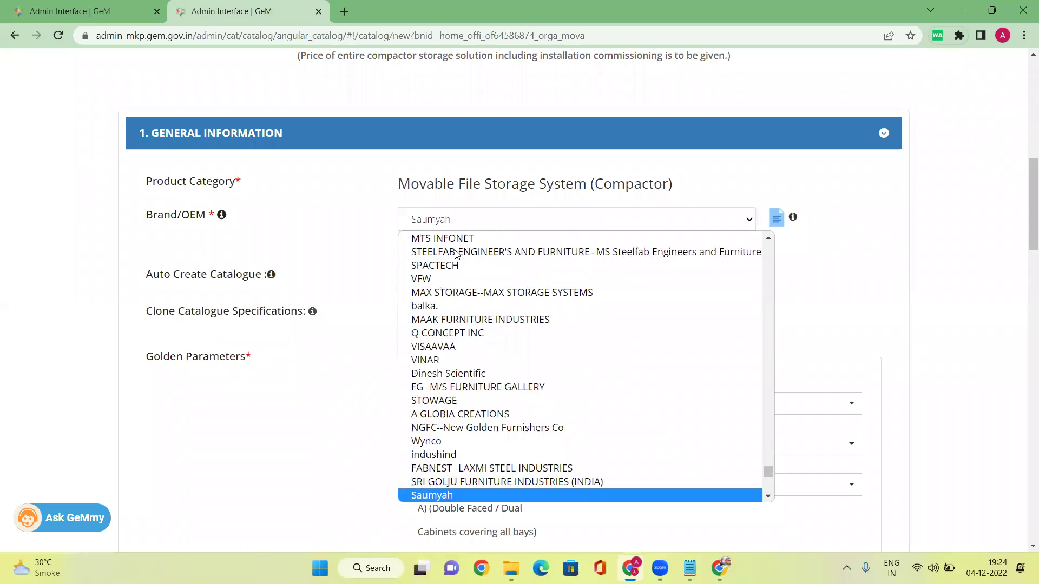
key("Down")
key("Down")
key("Down")
key("Down")
key("Down")
key("Down")
key("Down")
key("Down")
key("Down")
key("Down")
key("Down")
key("Down")
key("Down")
key("Down")
key("Down")
key("Down")
key("Down")
key("Down")
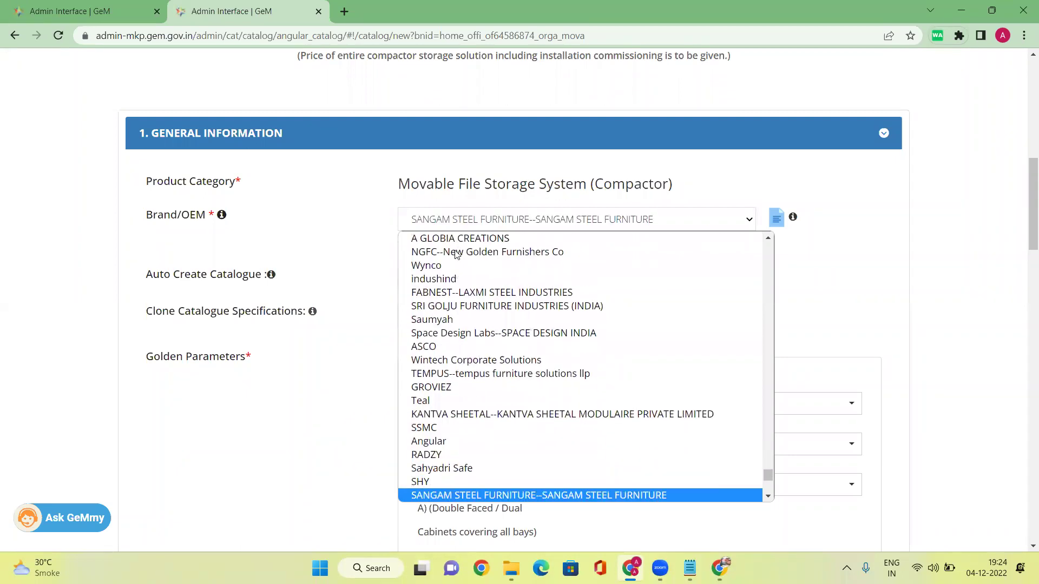
key("Down")
key("Down")
key("Down")
key("Down")
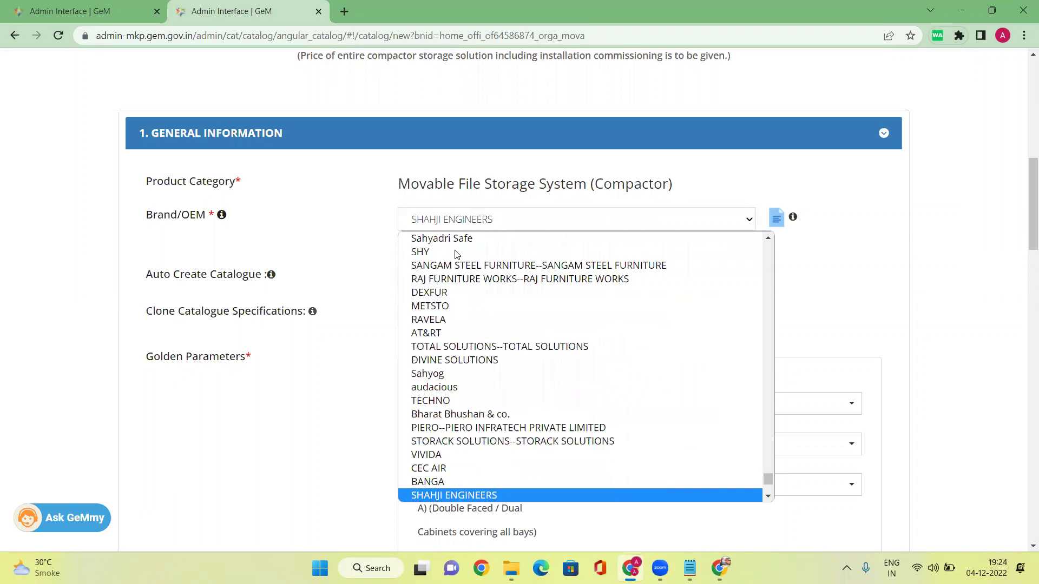
left_click(484, 441)
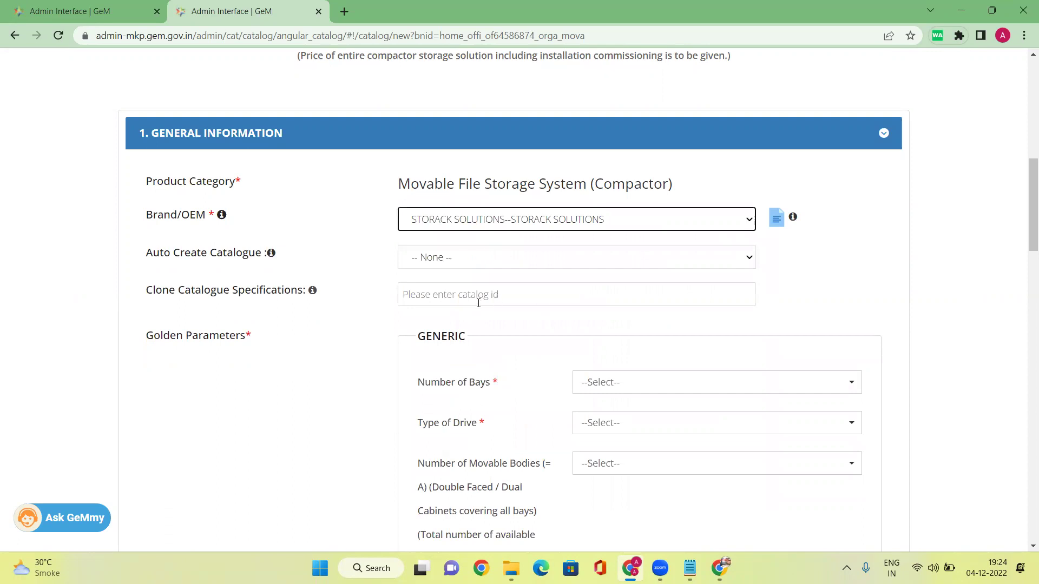
- Fill in the generic parameters for bays, drive type and movable bodies, with 4 Shelves/5 Compartments per section and 70 Kg load capacity per shelf
scroll(634, 293, "down", 2)
left_click(623, 250)
left_click(599, 288)
left_click(611, 291)
left_click(617, 346)
scroll(626, 329, "down", 1)
left_click(615, 276)
left_click(609, 305)
scroll(612, 305, "down", 3)
left_click(617, 218)
left_click(612, 258)
left_click(609, 287)
left_click(604, 324)
scroll(610, 332, "down", 4)
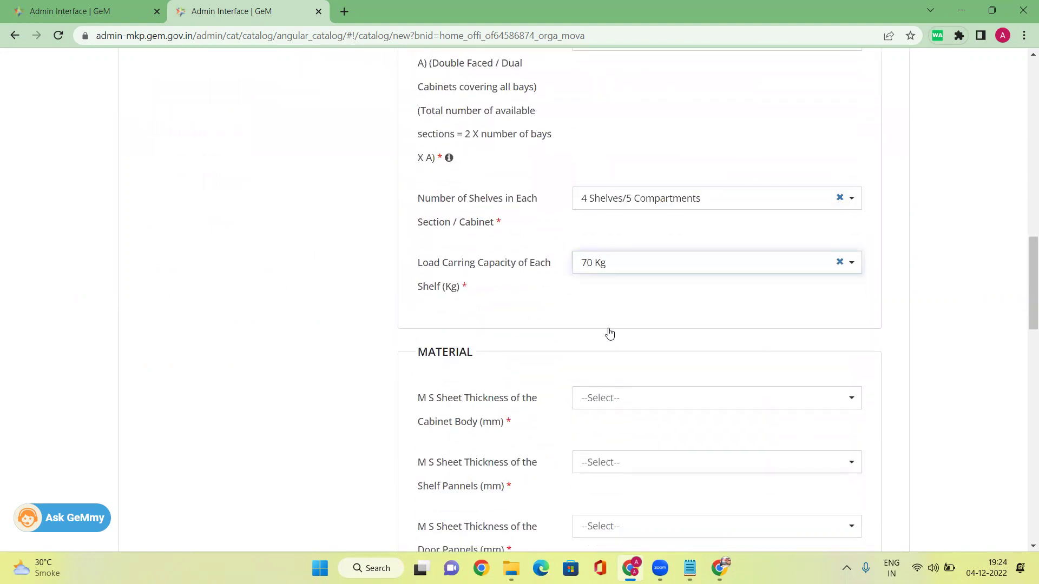
- Set the cabinet body and shelf panels to 1.0 mm thick CRC sheet and the door panels to 0.8 mm pre-painted galvanised steel
left_click(620, 157)
left_click(598, 201)
left_click(617, 214)
left_click(611, 239)
left_click(612, 276)
left_click(613, 310)
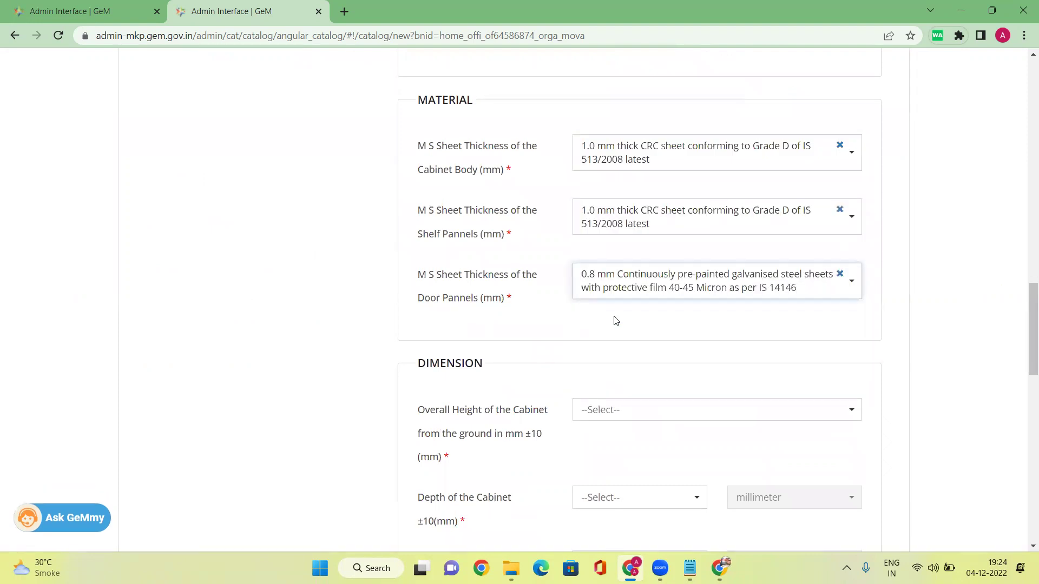
- Set the cabinet dimensions to 2080 mm overall height, 375 mm depth and 1050 mm width
scroll(617, 190, "down", 3)
left_click(614, 242)
left_click(614, 297)
left_click(631, 338)
scroll(617, 260, "down", 2)
left_click(616, 227)
left_click(604, 282)
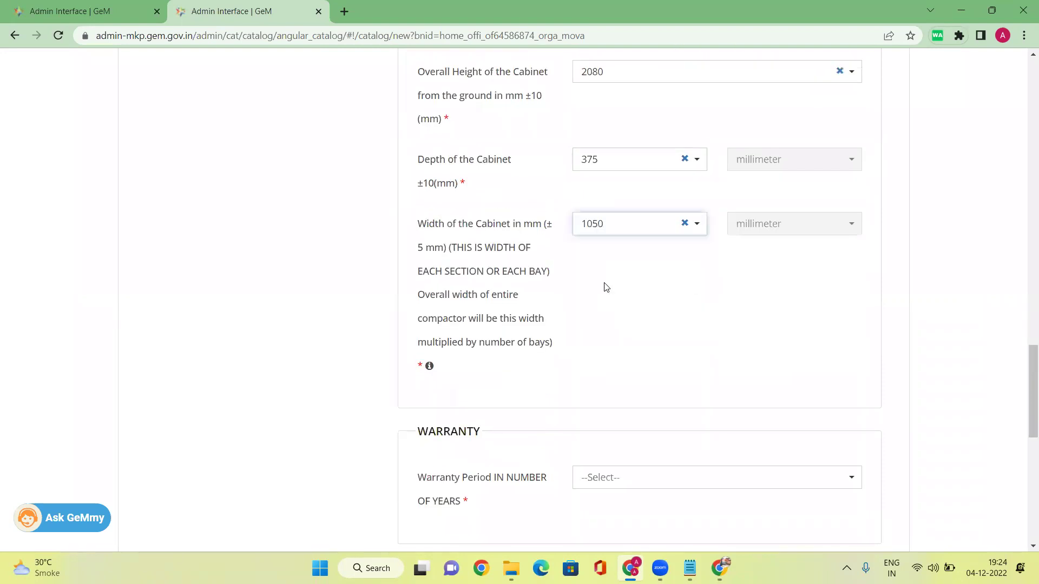
- Set the warranty period to 2 years and choose an option for the central locking system of the compactor unit
scroll(601, 248, "down", 4)
left_click(629, 216)
left_click(589, 248)
left_click(597, 349)
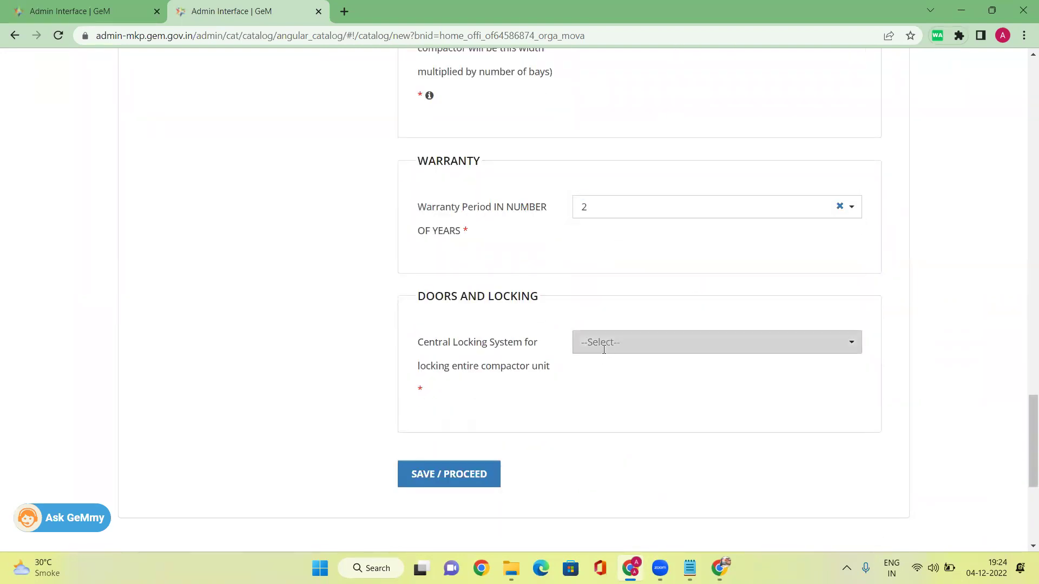
left_click(614, 381)
- Save the general information and proceed with a new item instead of pairing with an existing product
scroll(589, 324, "down", 3)
left_click(471, 267)
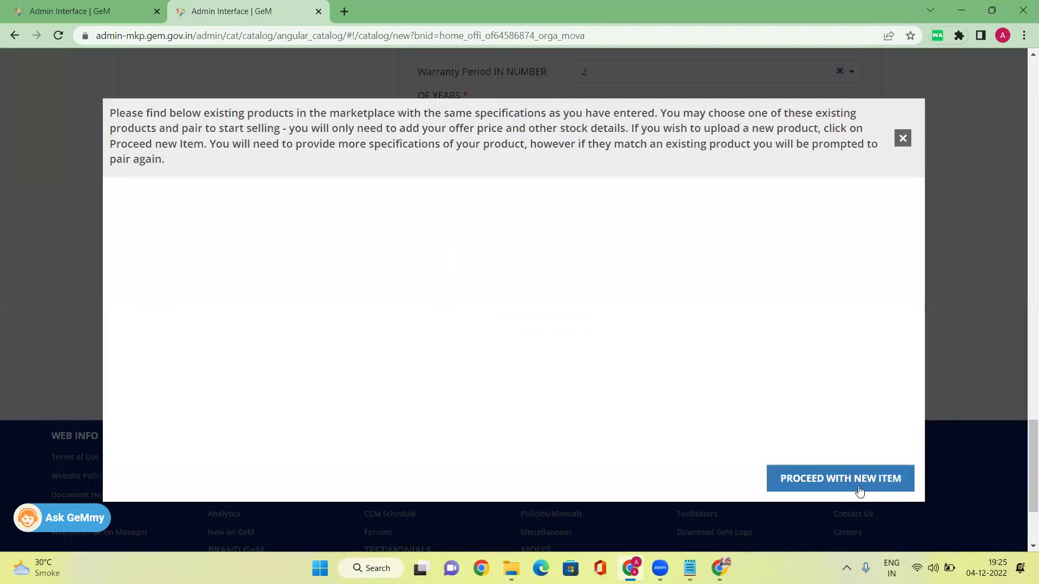
left_click(860, 490)
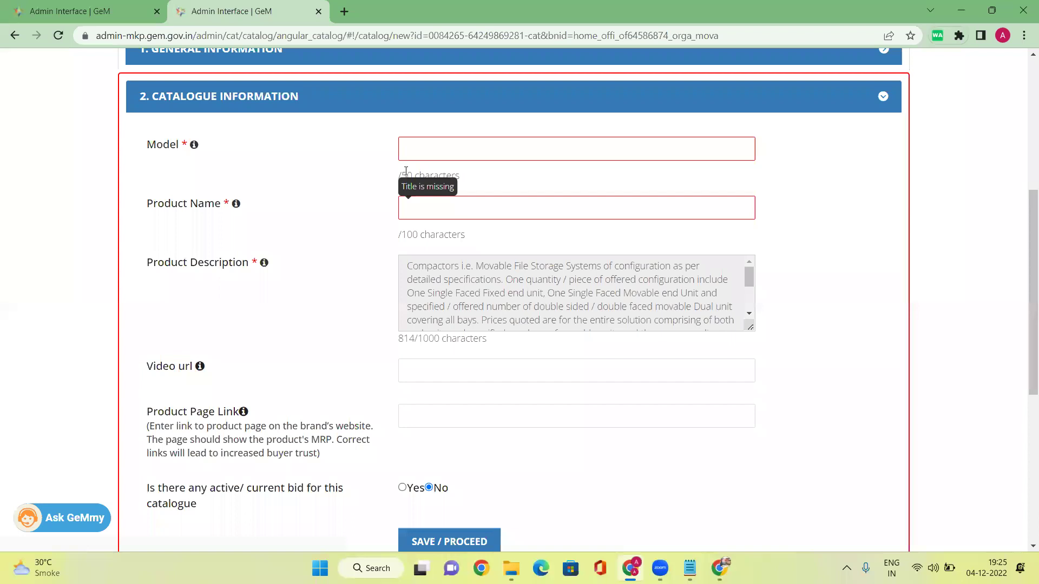
- Enter OFFICE PRINTER as both the model and the product name, and save the catalogue information
left_click(415, 153)
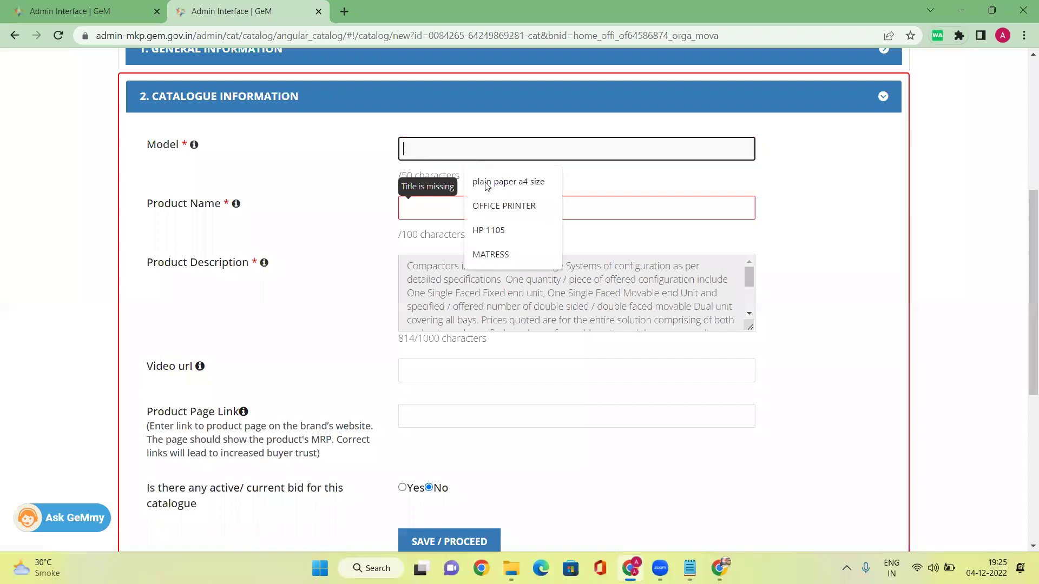
left_click(487, 204)
left_click(469, 209)
left_click_drag(476, 150, 318, 141)
key("ctrl+c")
left_click(435, 207)
key("ctrl+v")
left_click(815, 256)
scroll(702, 303, "down", 3)
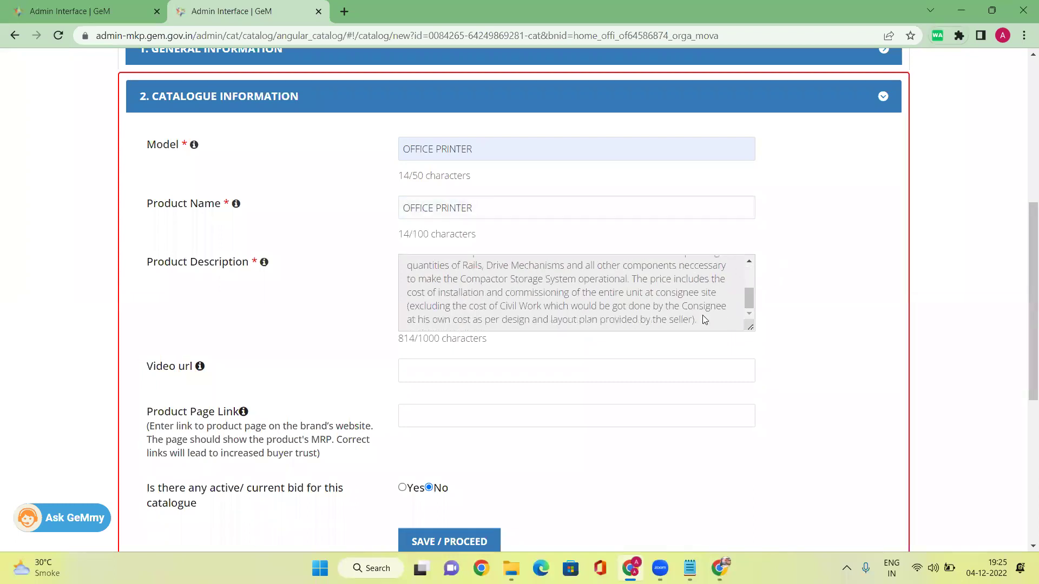
scroll(702, 315, "down", 6)
left_click(434, 189)
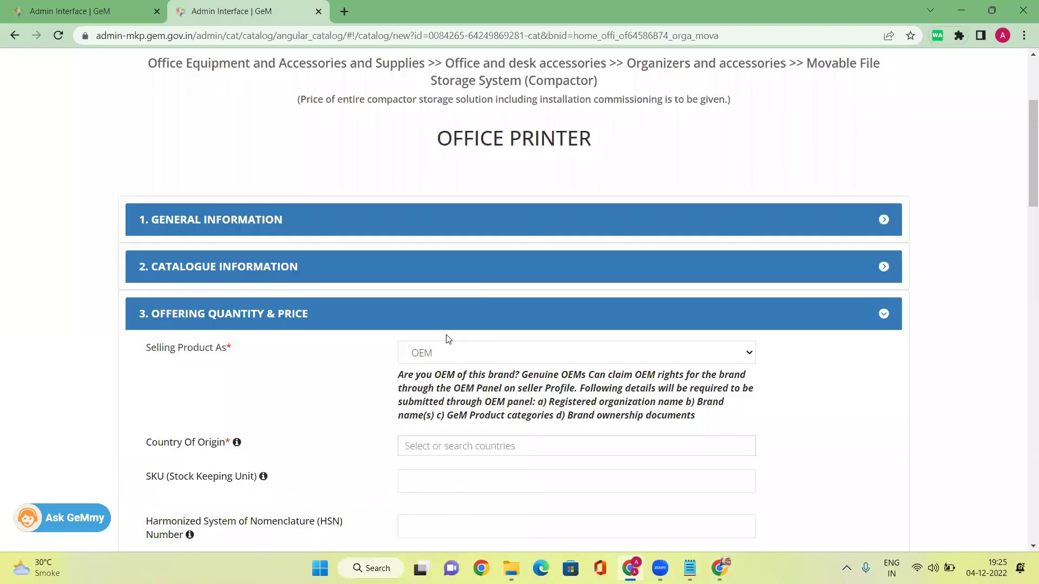
- Choose OEM for Selling Product As in the offering quantity and price section
left_click(432, 355)
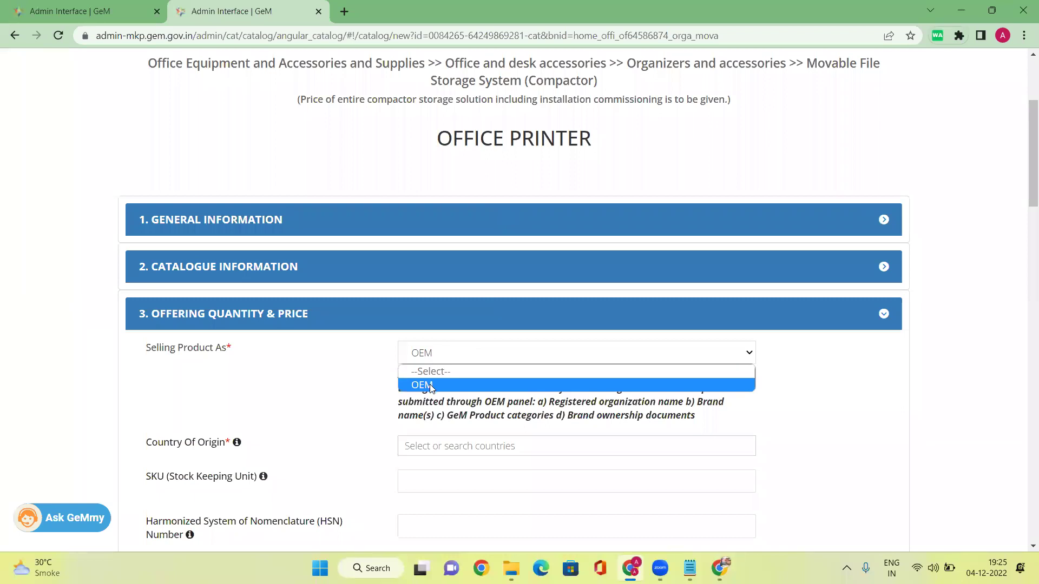
left_click(433, 386)
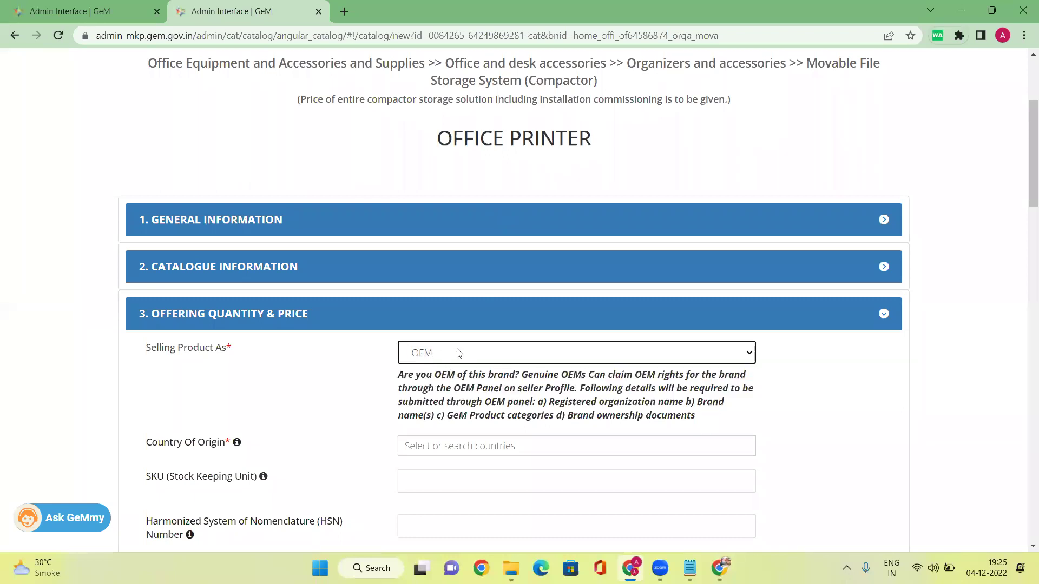